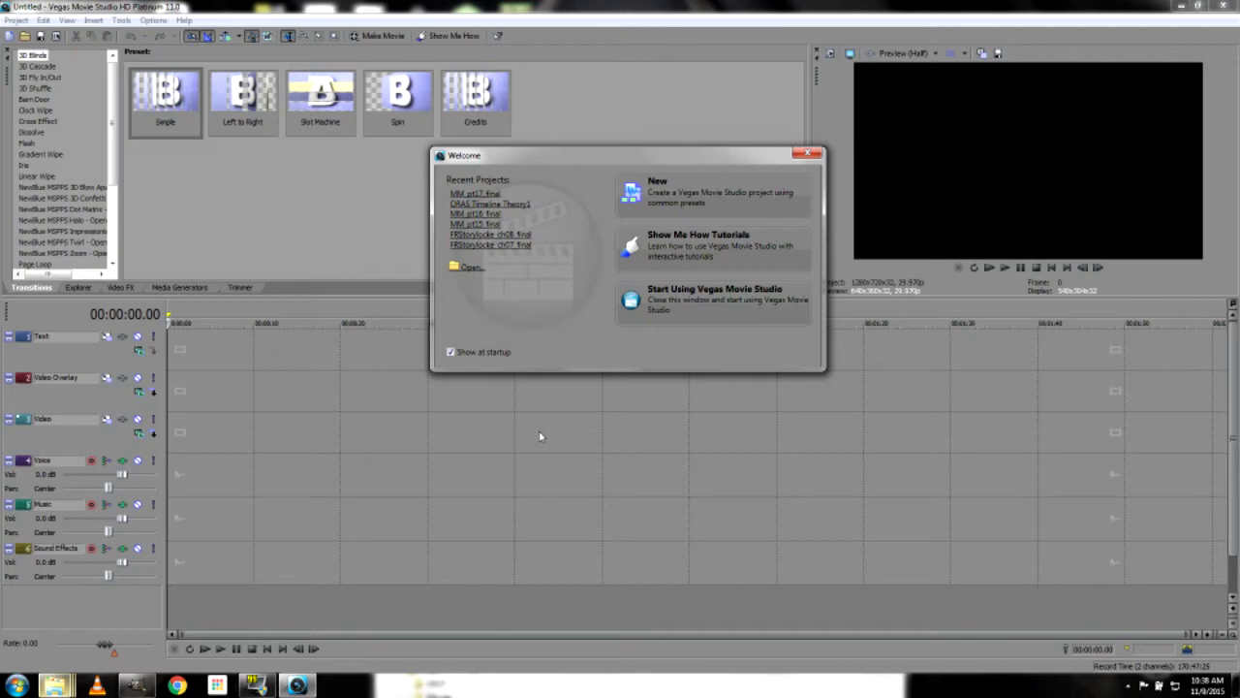
left_click(470, 269)
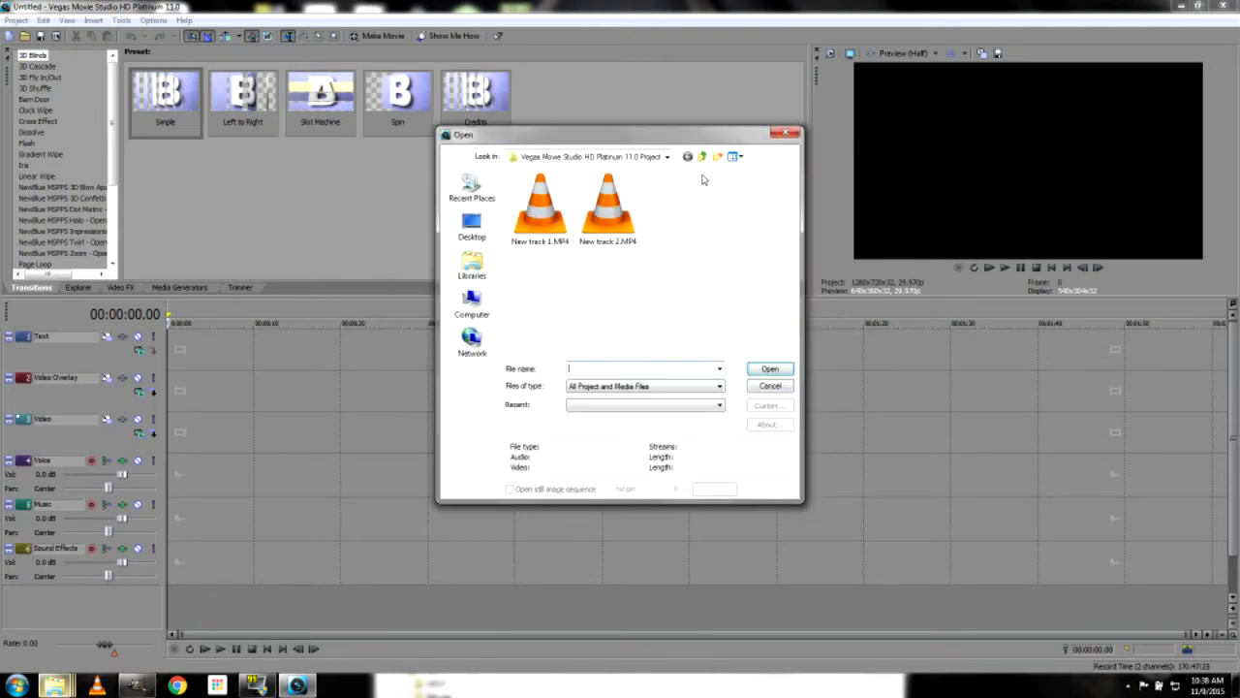
left_click(786, 133)
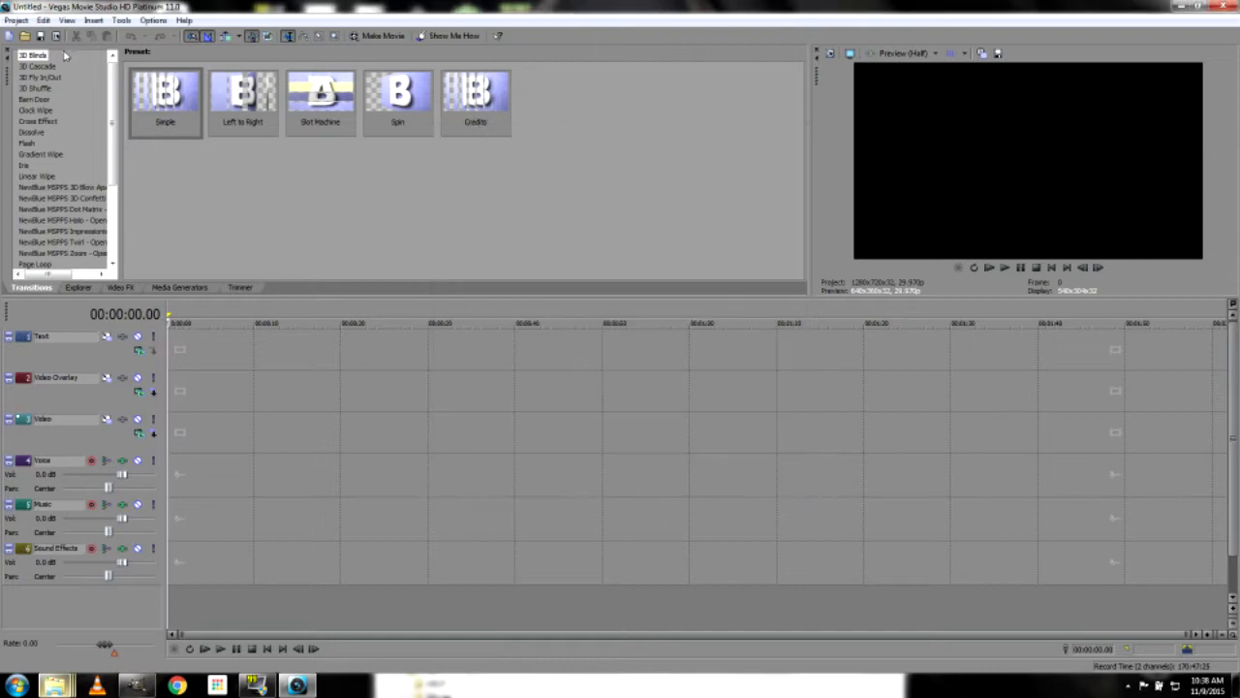
left_click(15, 20)
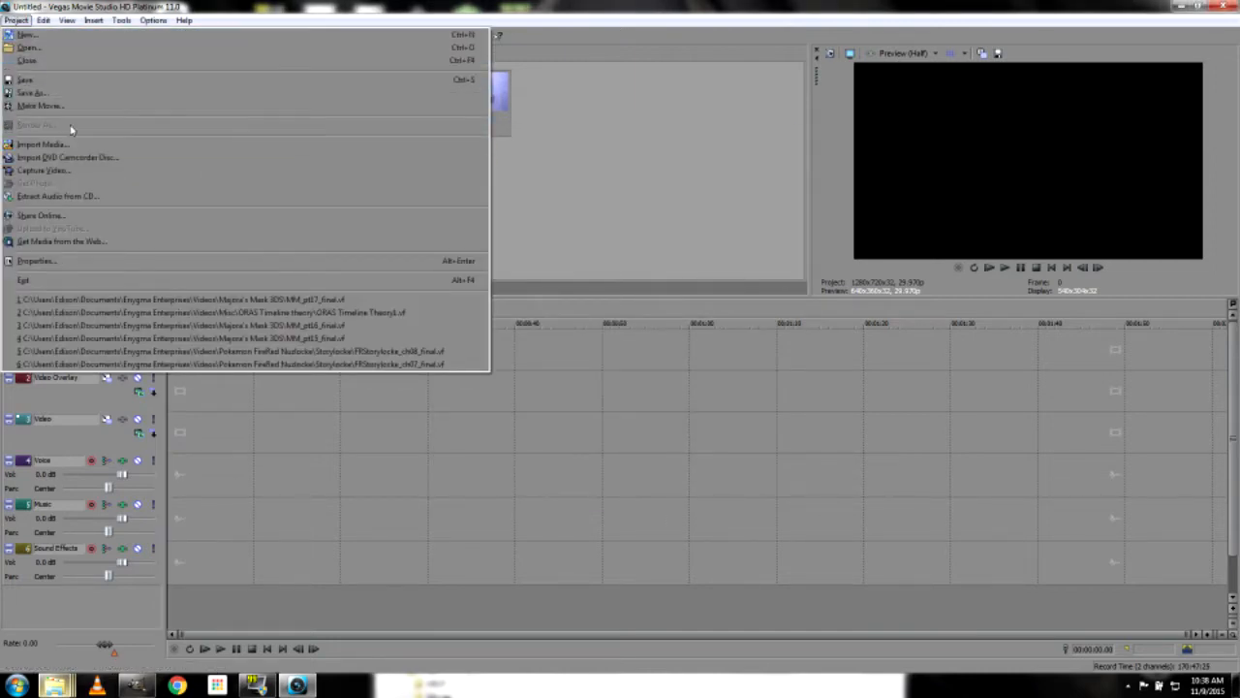
left_click(60, 60)
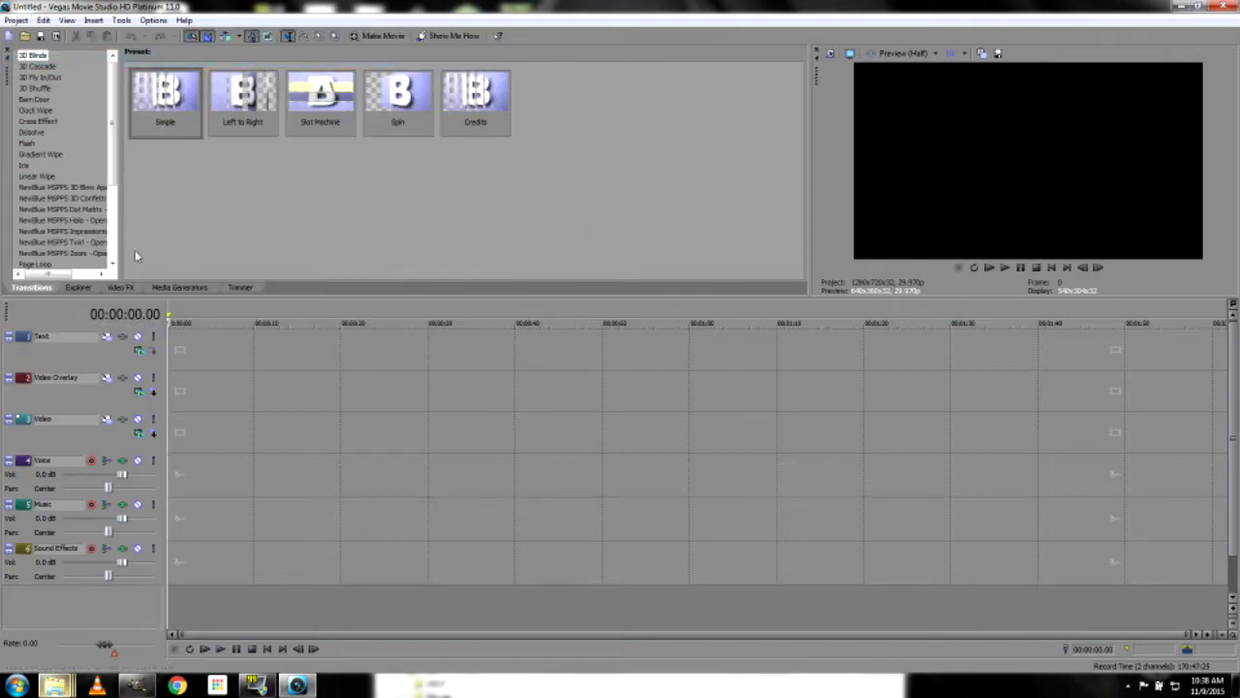
Open the HGNuz_ep15_final.vf project from the Pokemon HeartGold Nuzlocke folder, ignoring all missing files and leaving them offline
mouse_move(58, 679)
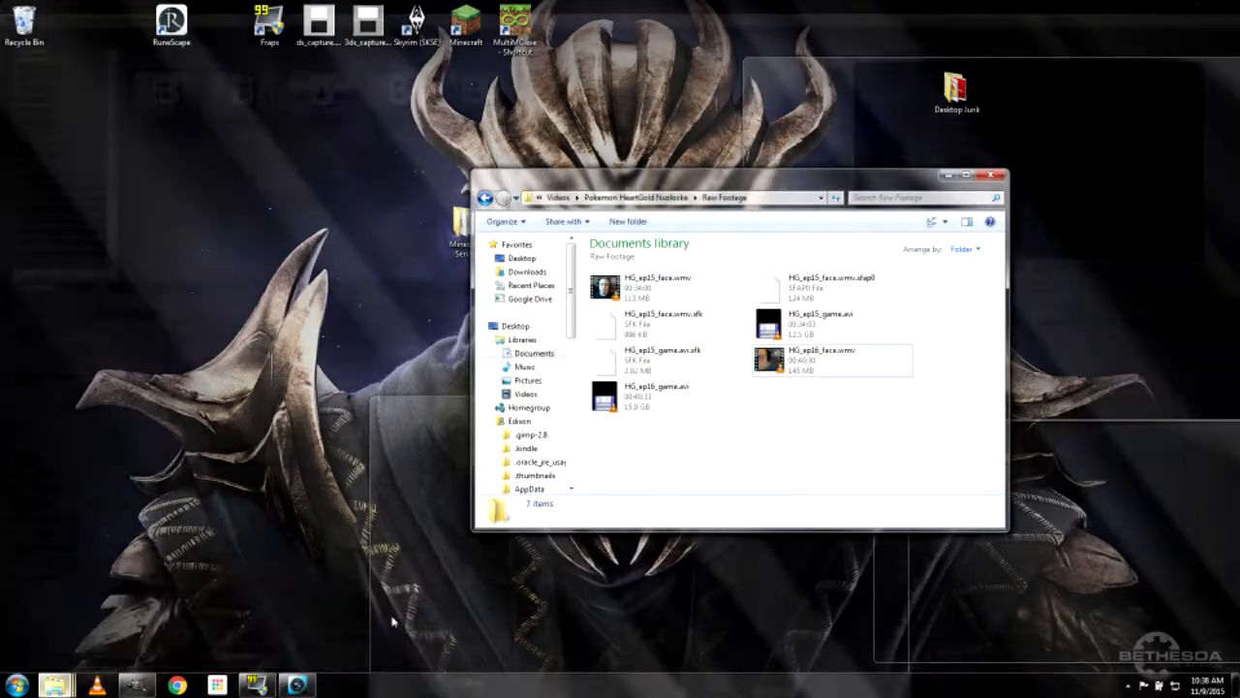
left_click(425, 587)
left_click(640, 198)
scroll(853, 329, "down", 3)
scroll(862, 344, "up", 3)
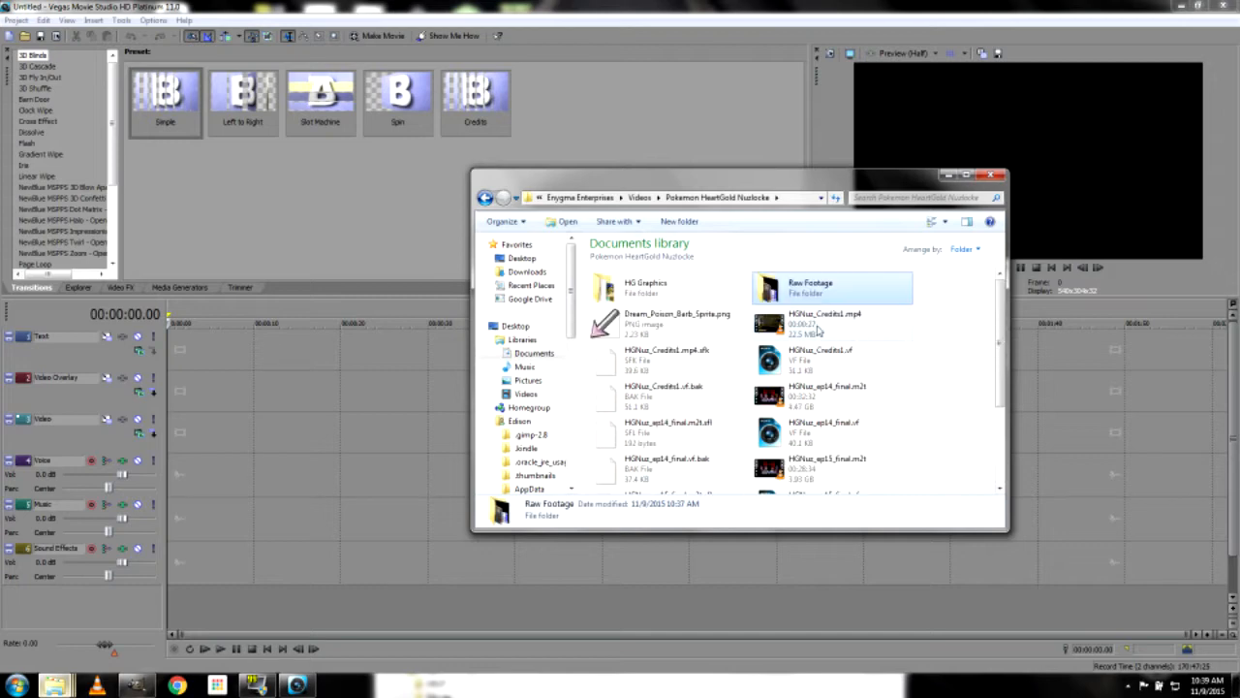
scroll(931, 388, "down", 3)
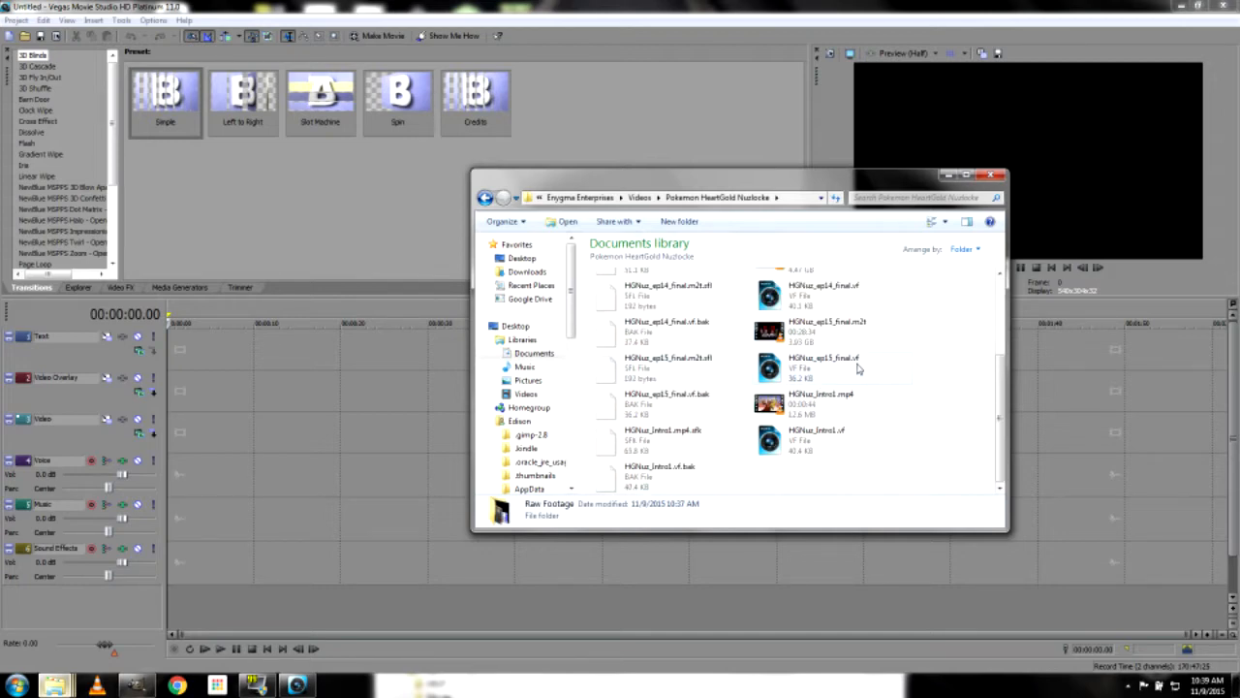
double_click(849, 364)
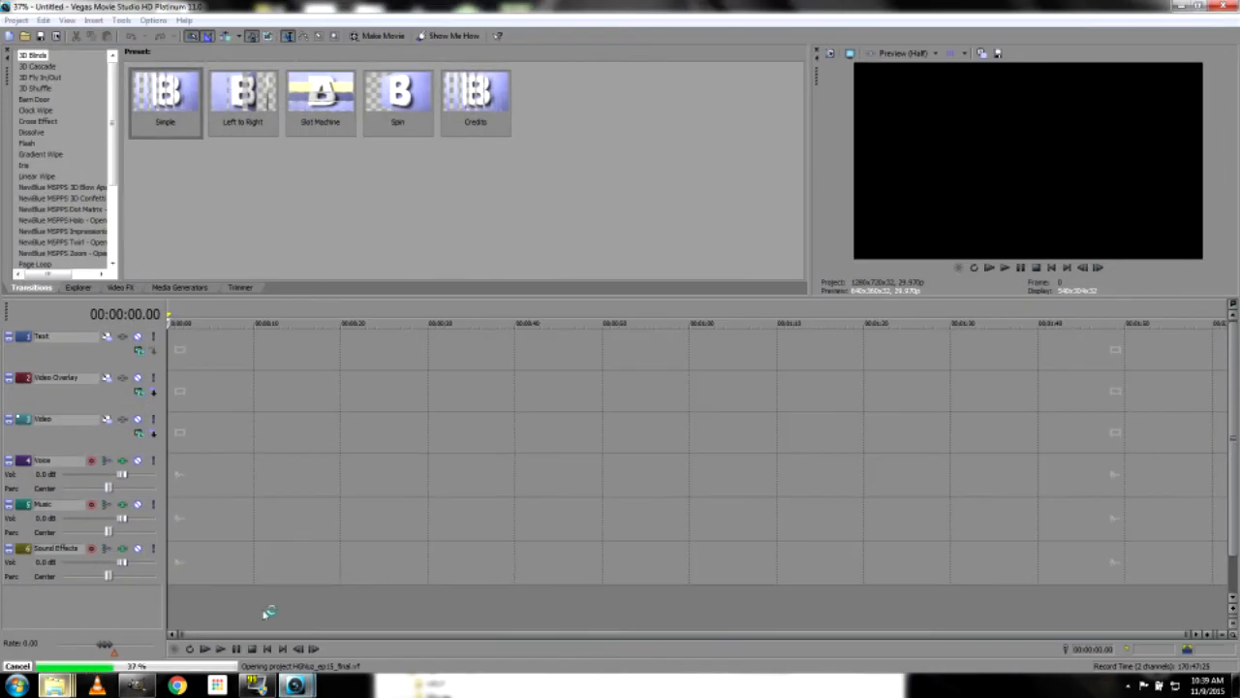
mouse_move(56, 684)
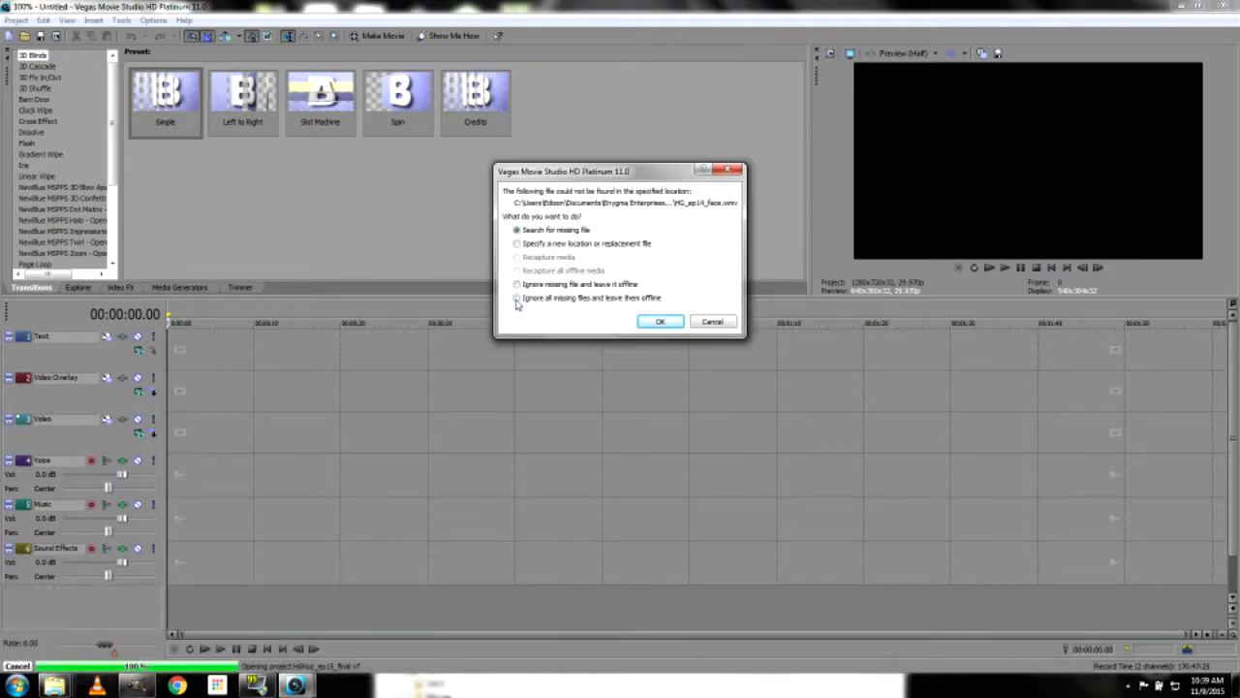
left_click(518, 298)
left_click(659, 322)
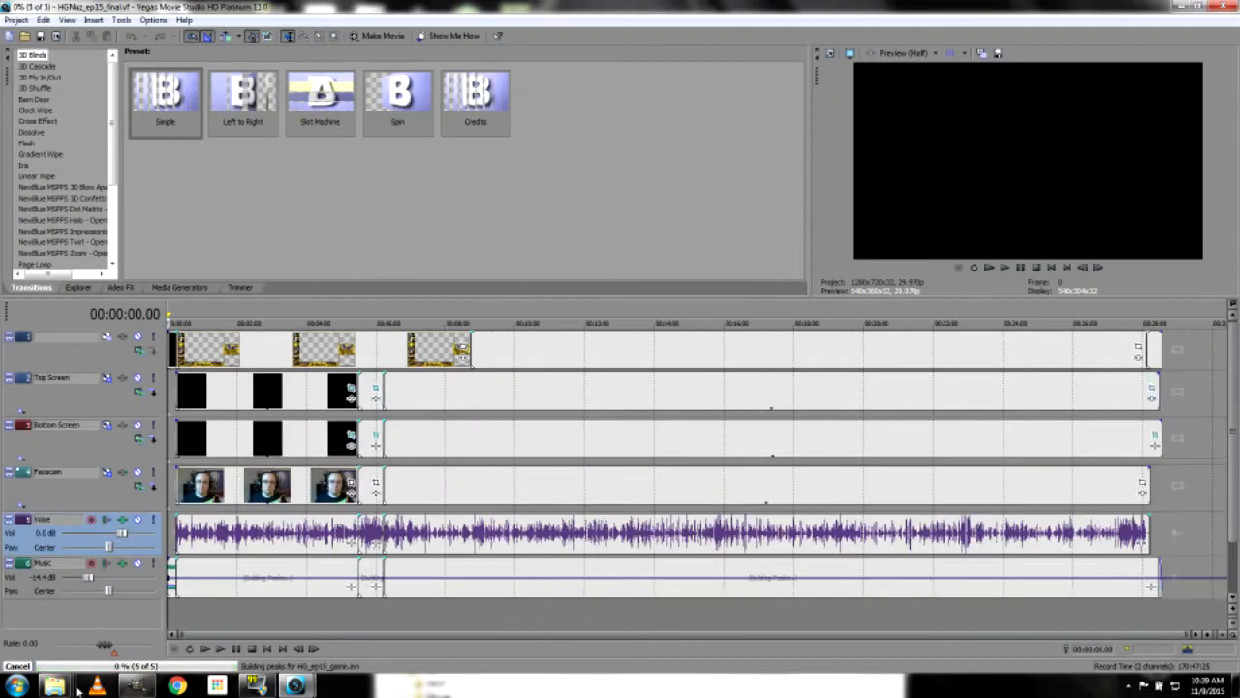
Close the empty Untitled project window, keeping the HGNuz_ep15_final.vf project open
mouse_move(55, 685)
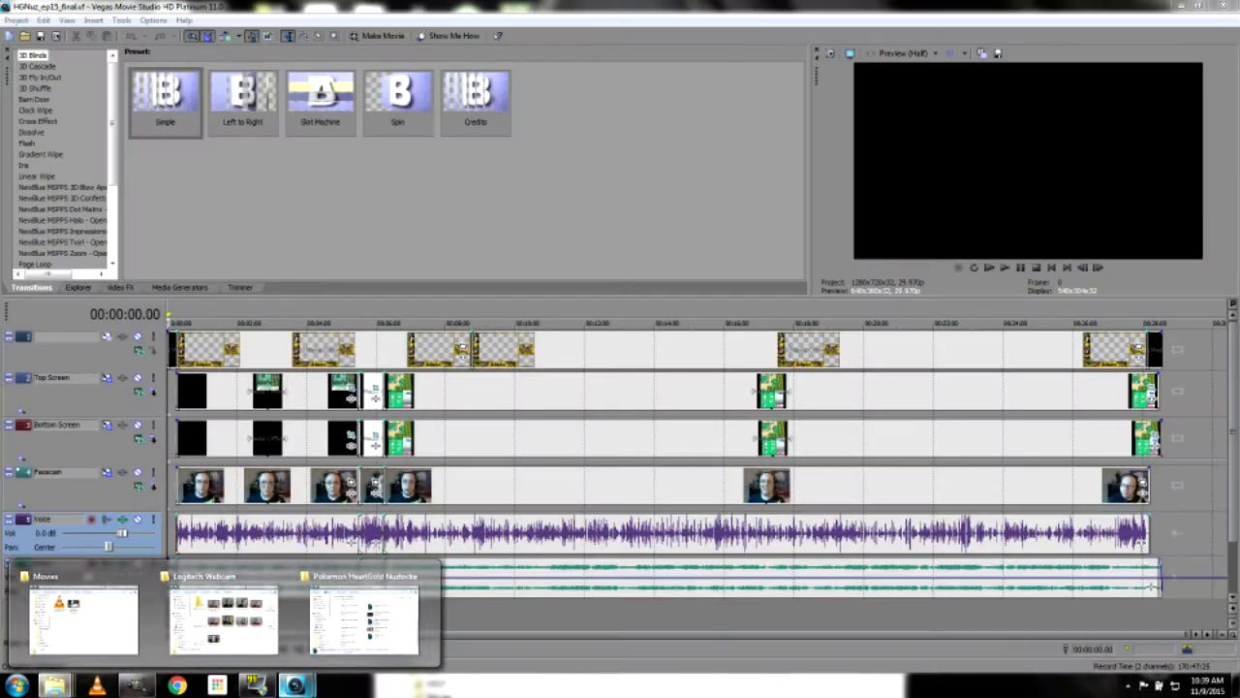
mouse_move(296, 685)
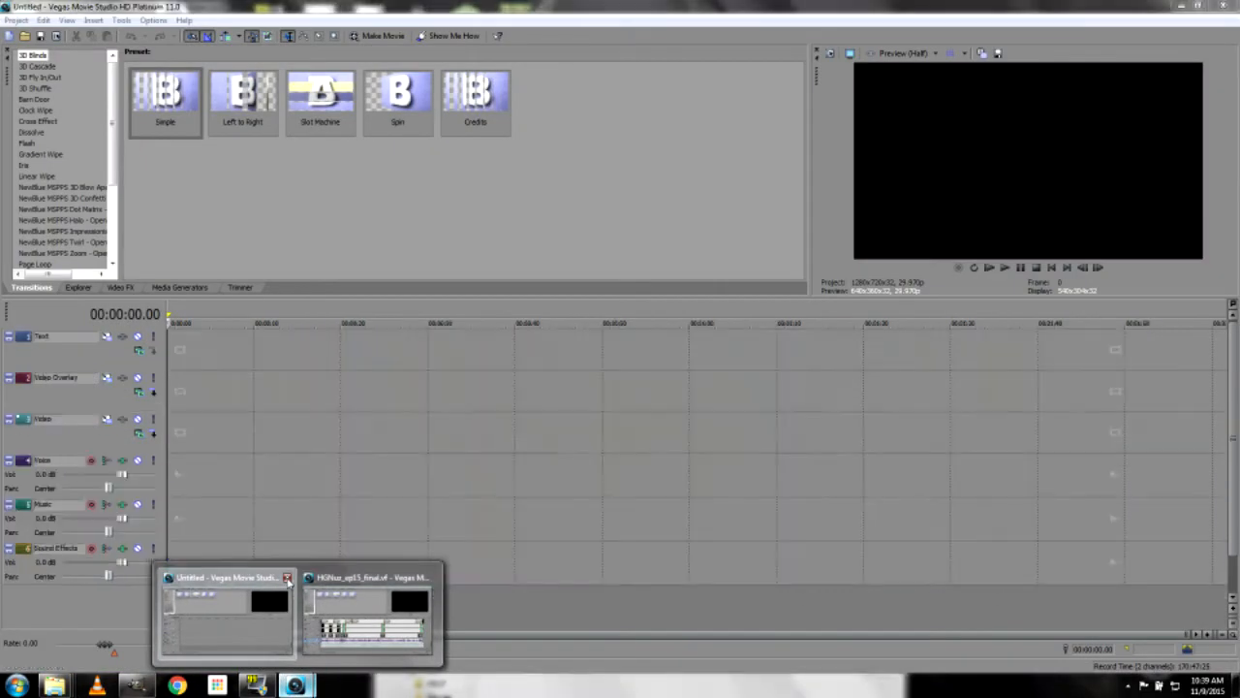
left_click(287, 579)
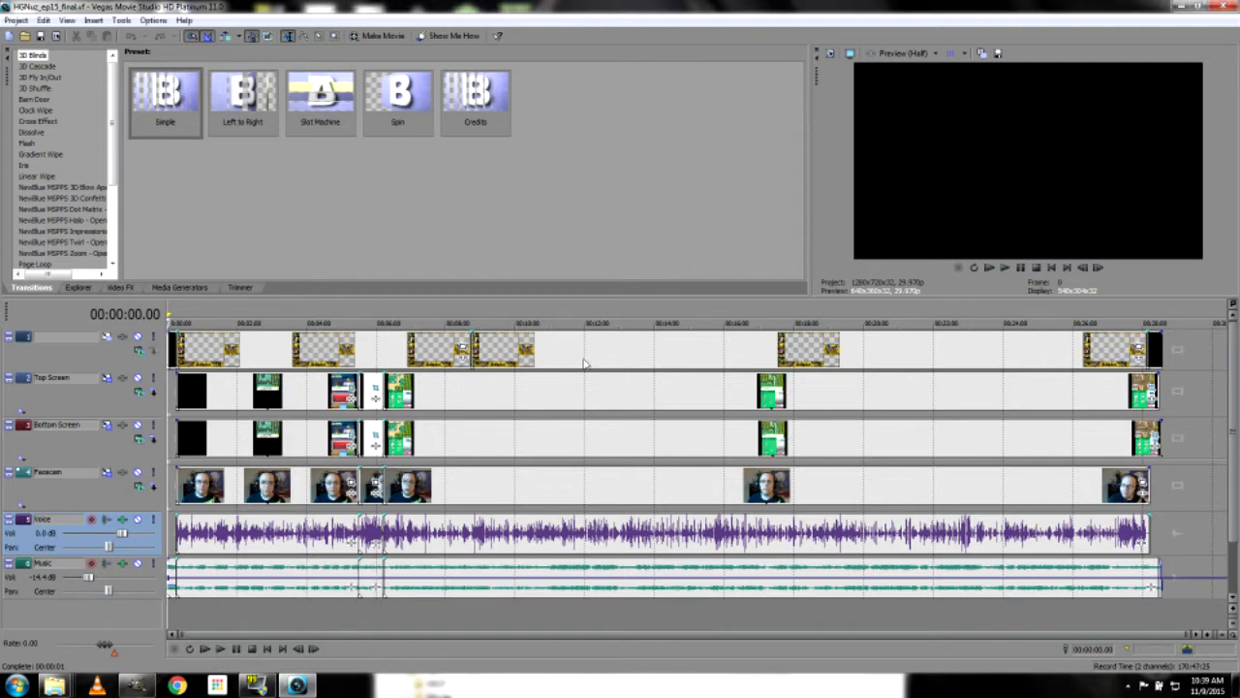
Preview both overlay graphics on track 1 at several points along the timeline
left_click(260, 356)
left_click(260, 355)
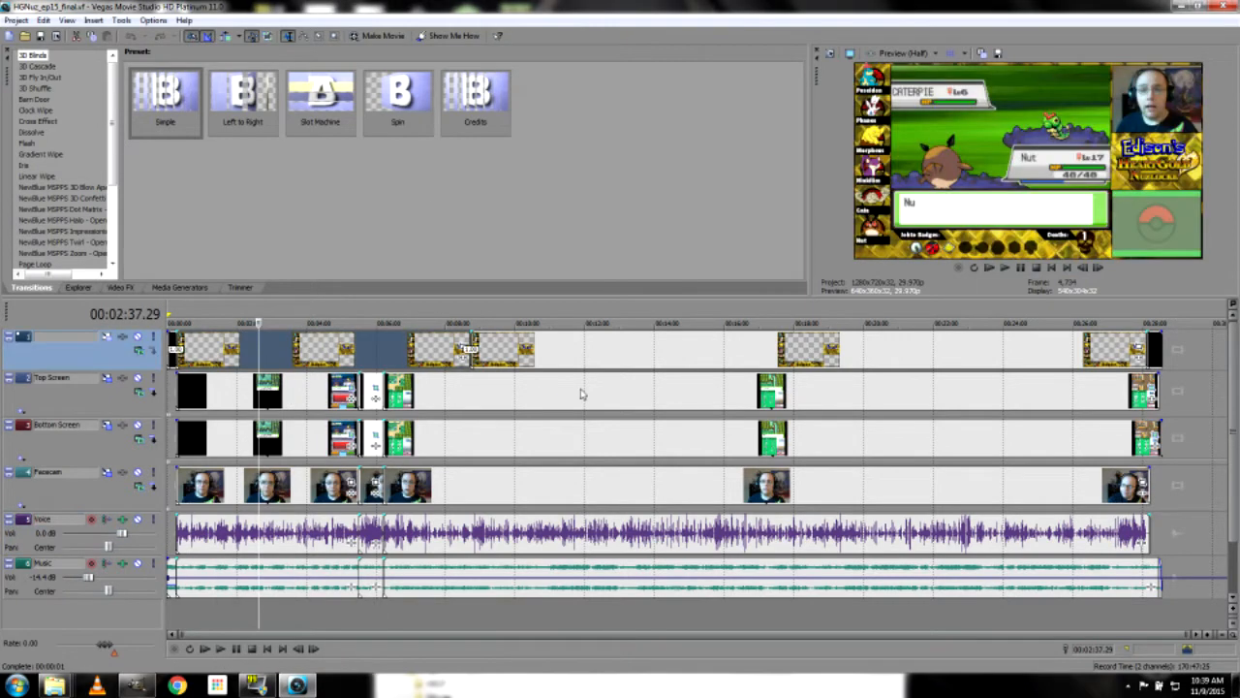
left_click(435, 356)
left_click(600, 358)
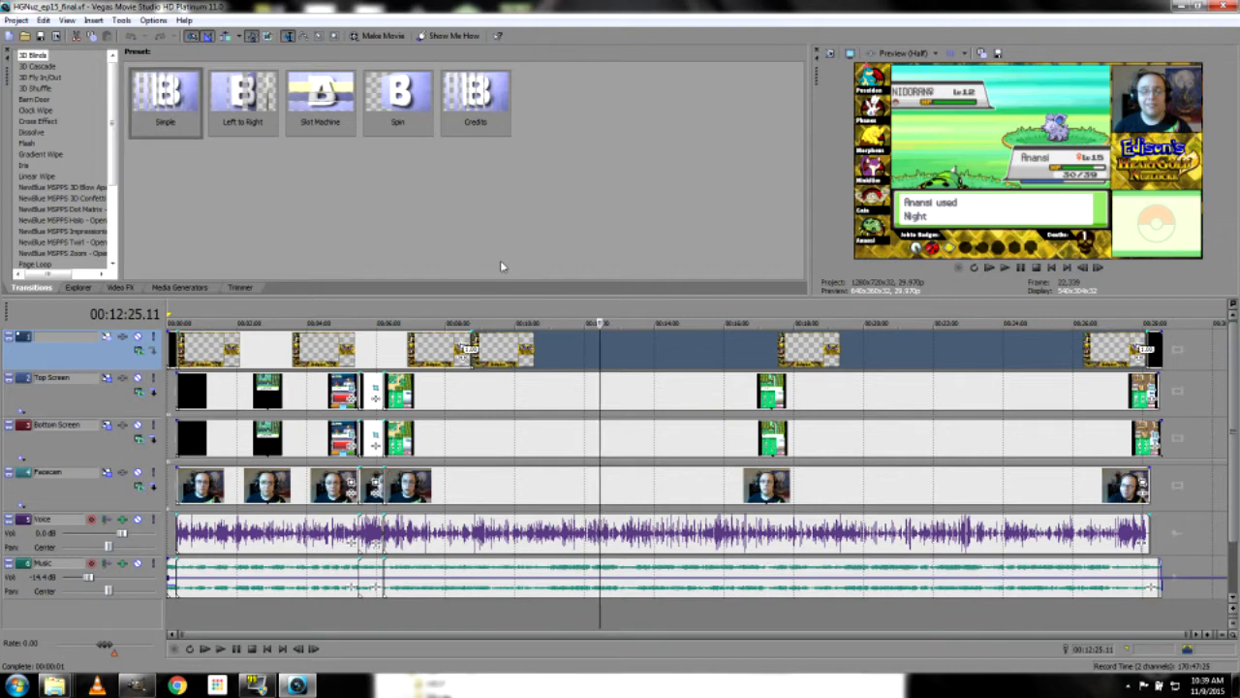
left_click(670, 342)
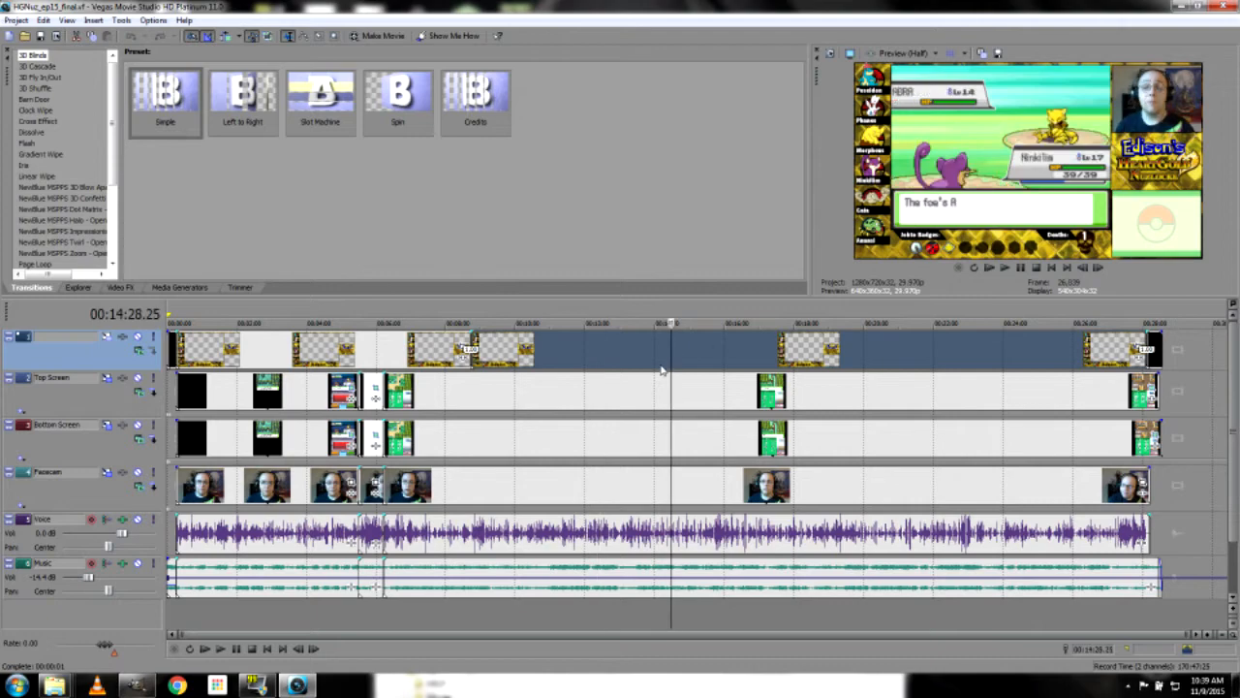
Save the project under the new name HGNuz_ep16_final.vf in the Pokemon HeartGold Nuzlocke folder
left_click(15, 20)
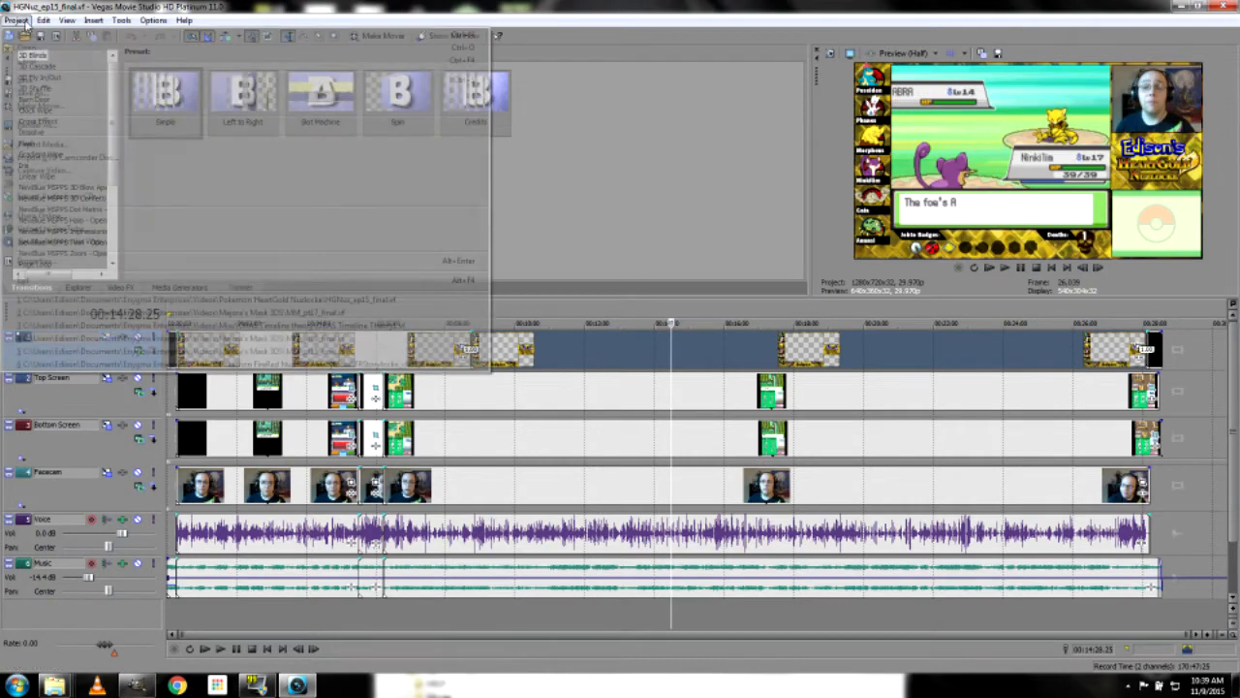
left_click(43, 95)
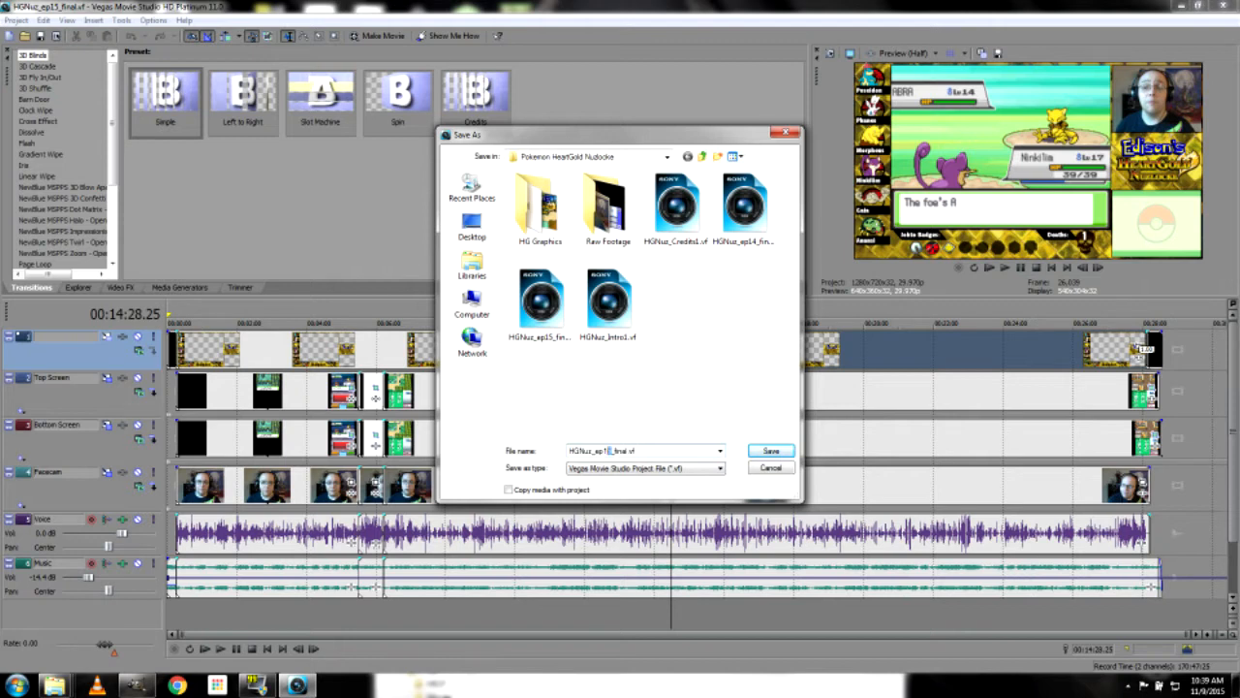
key("Return")
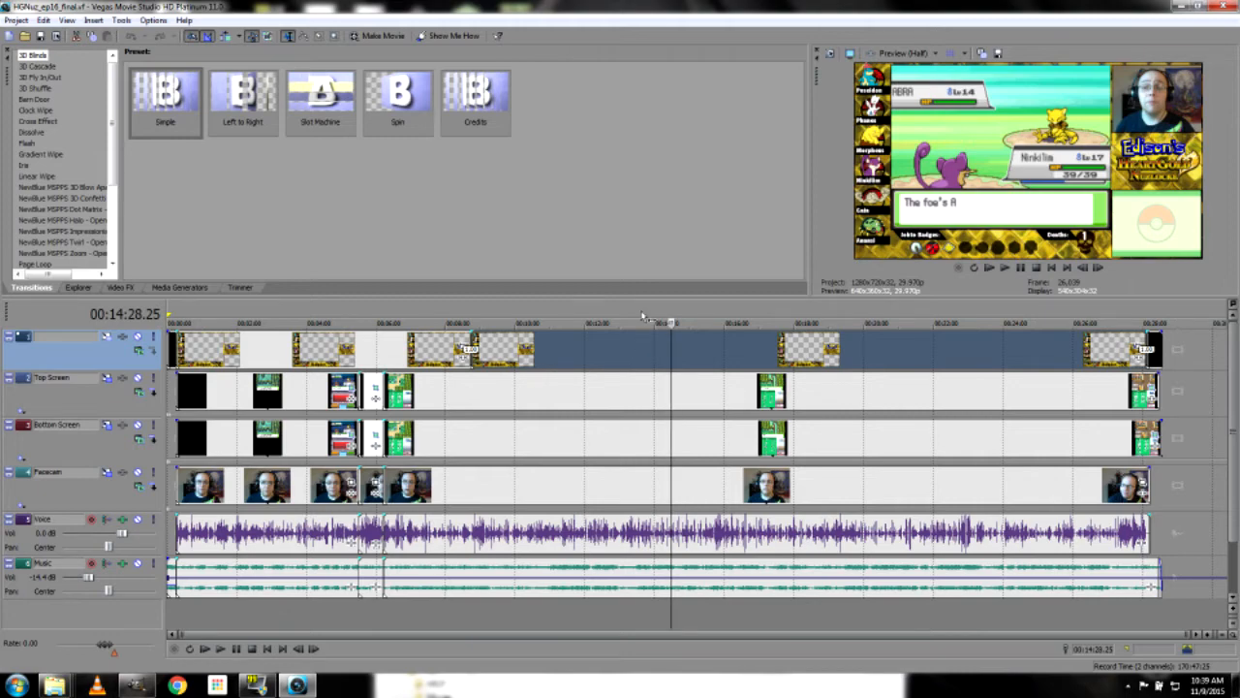
Resize the workspace so the timeline area is taller and the video preview pane is wider
left_click_drag(639, 290, 623, 270)
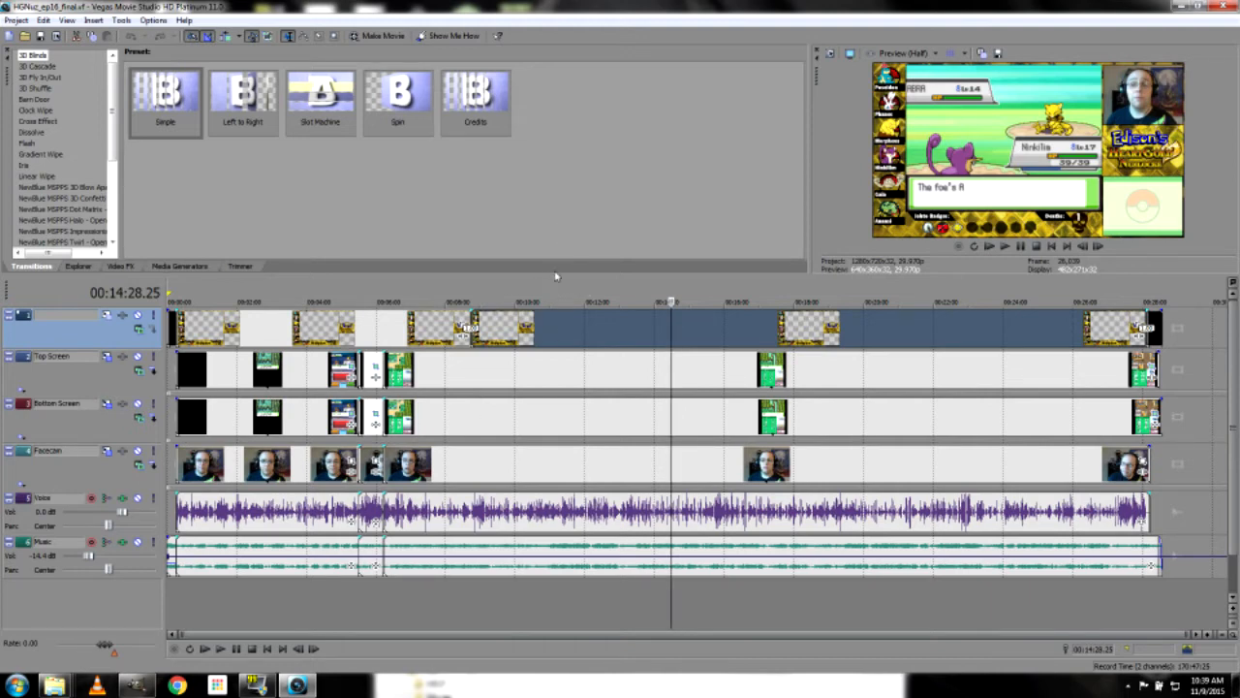
left_click_drag(802, 207, 705, 208)
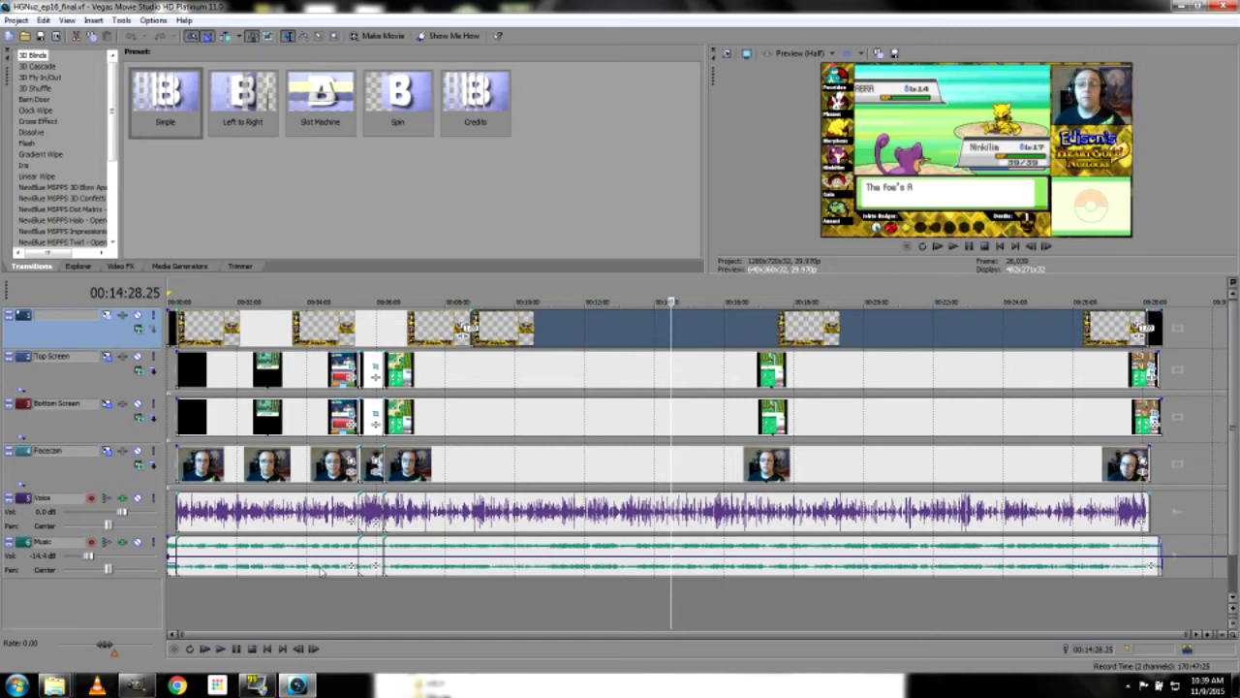
Examine the events on the overlay, Top Screen, Bottom Screen, Facecam, Voice and Music tracks
left_click(546, 339)
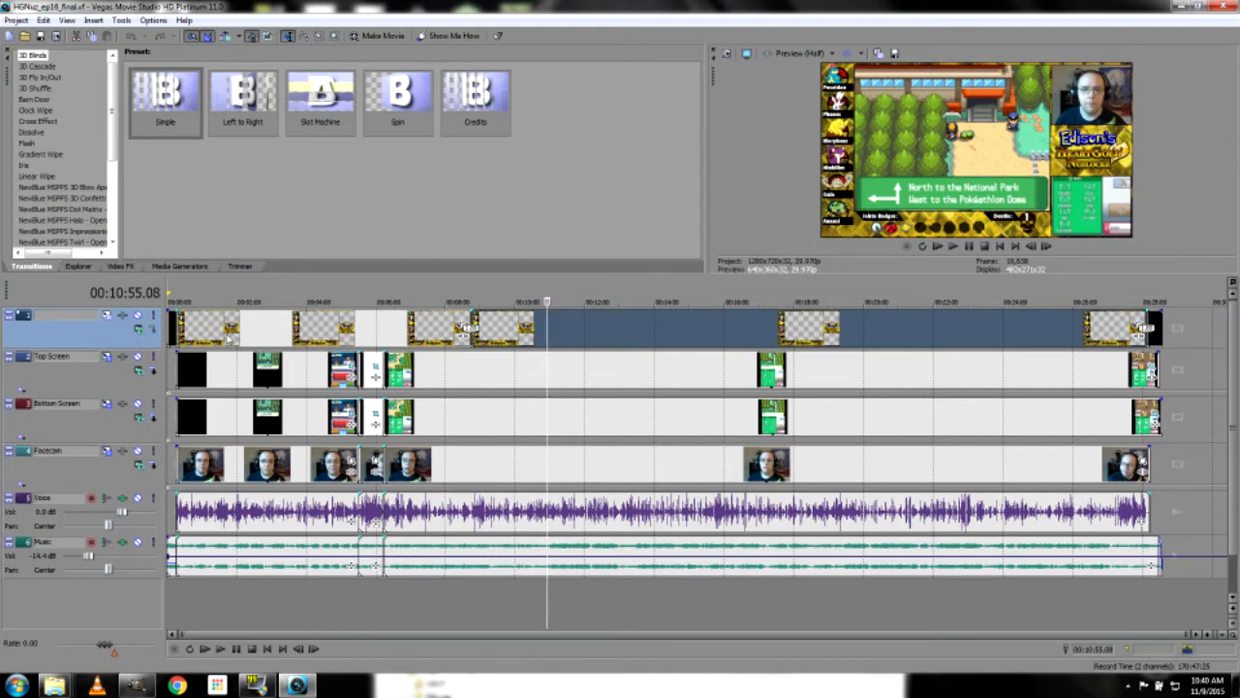
left_click(230, 334)
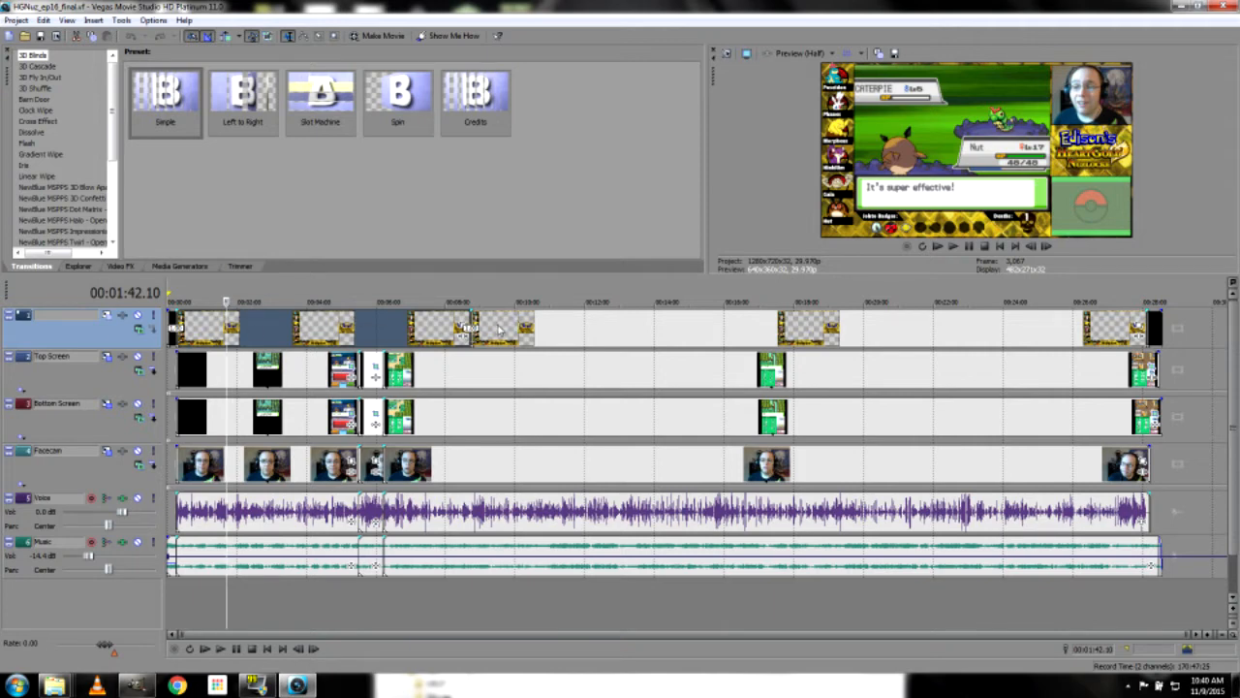
left_click(236, 369)
left_click(236, 407)
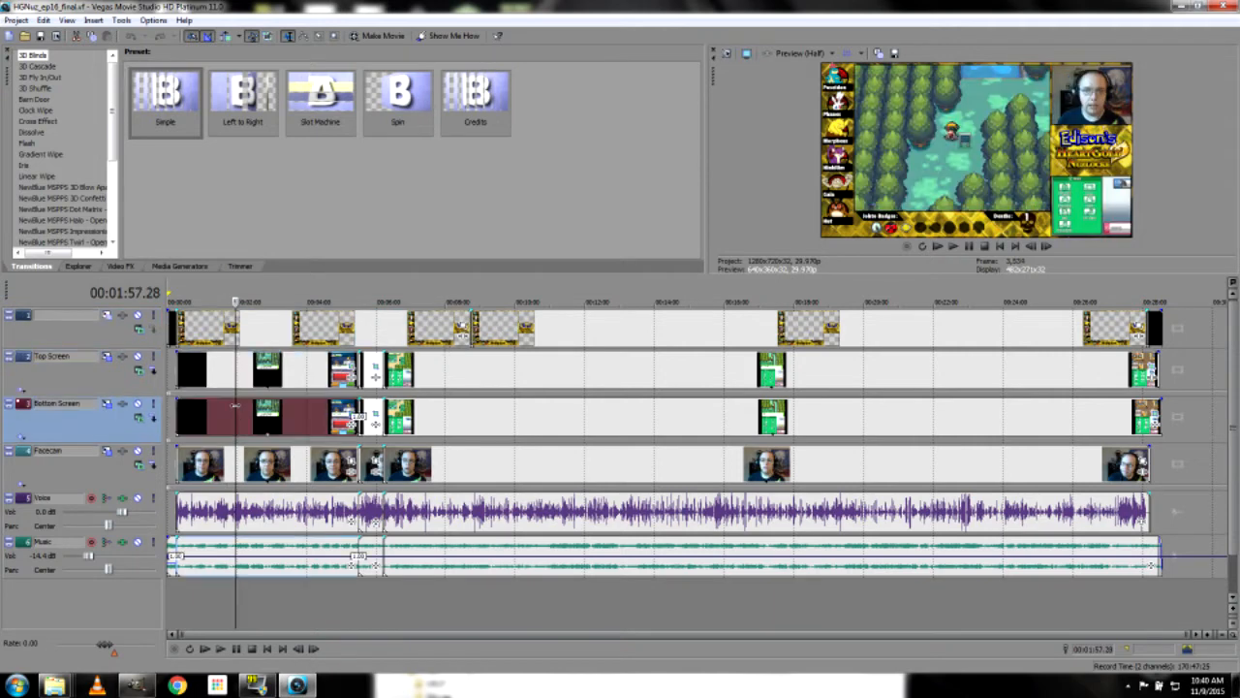
left_click(237, 471)
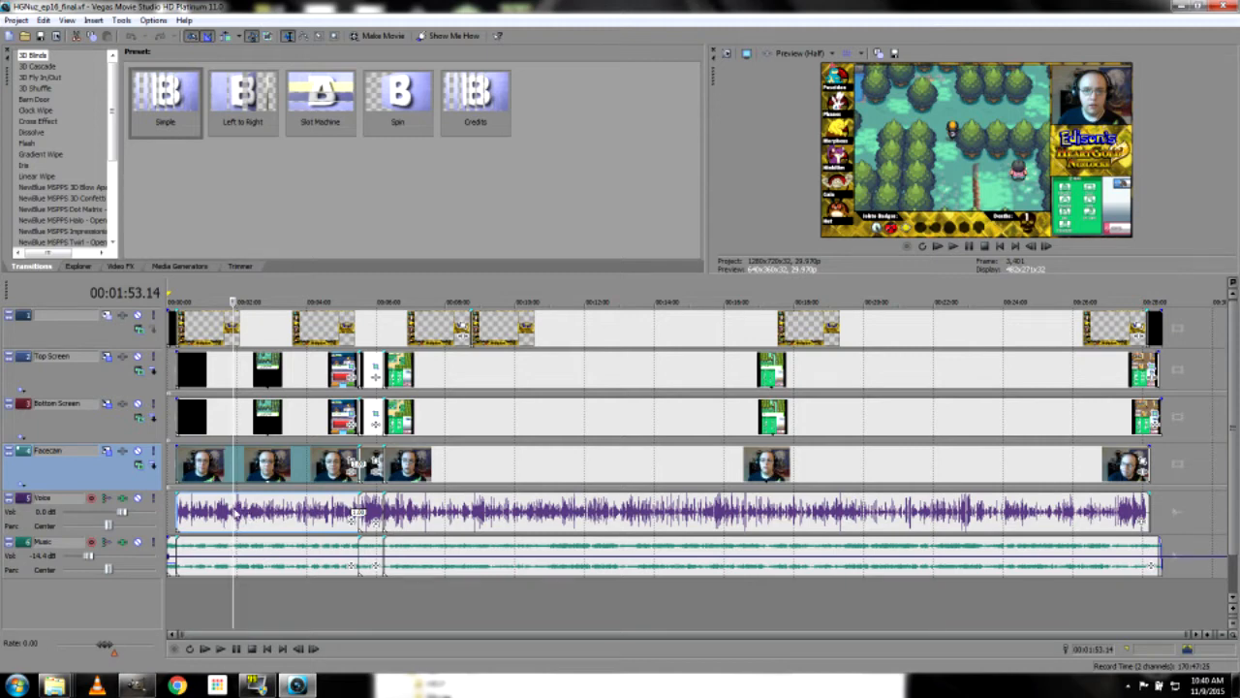
left_click(235, 514)
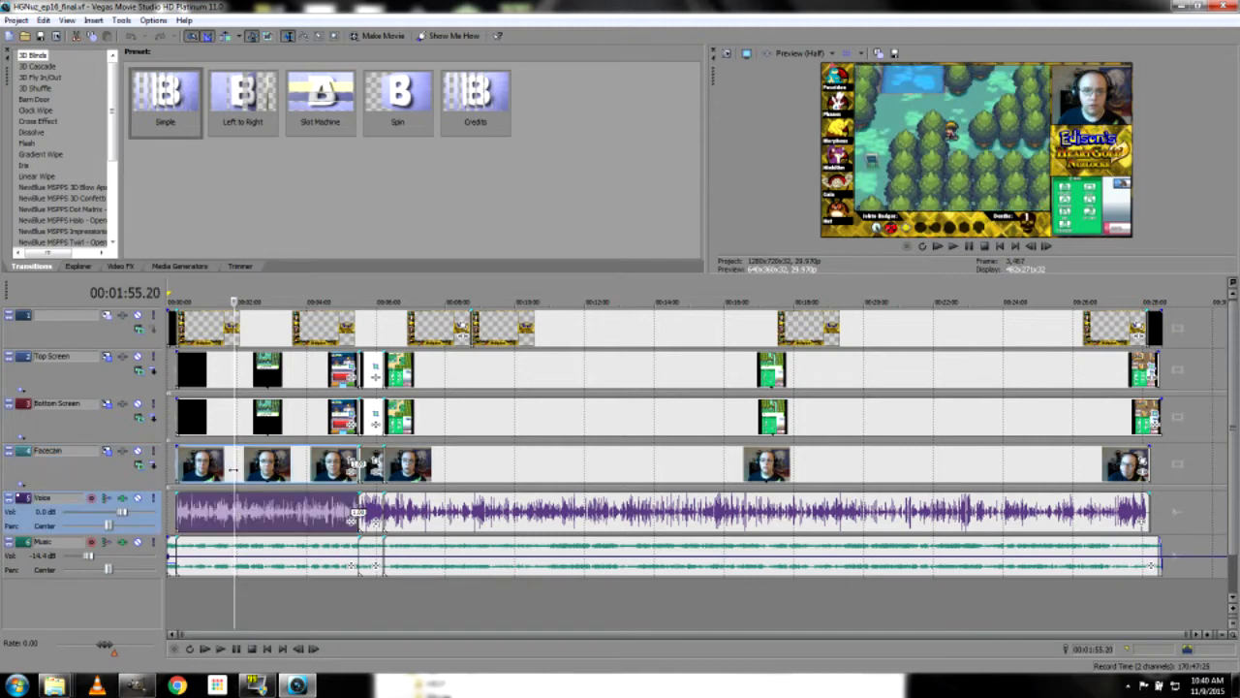
left_click(233, 554)
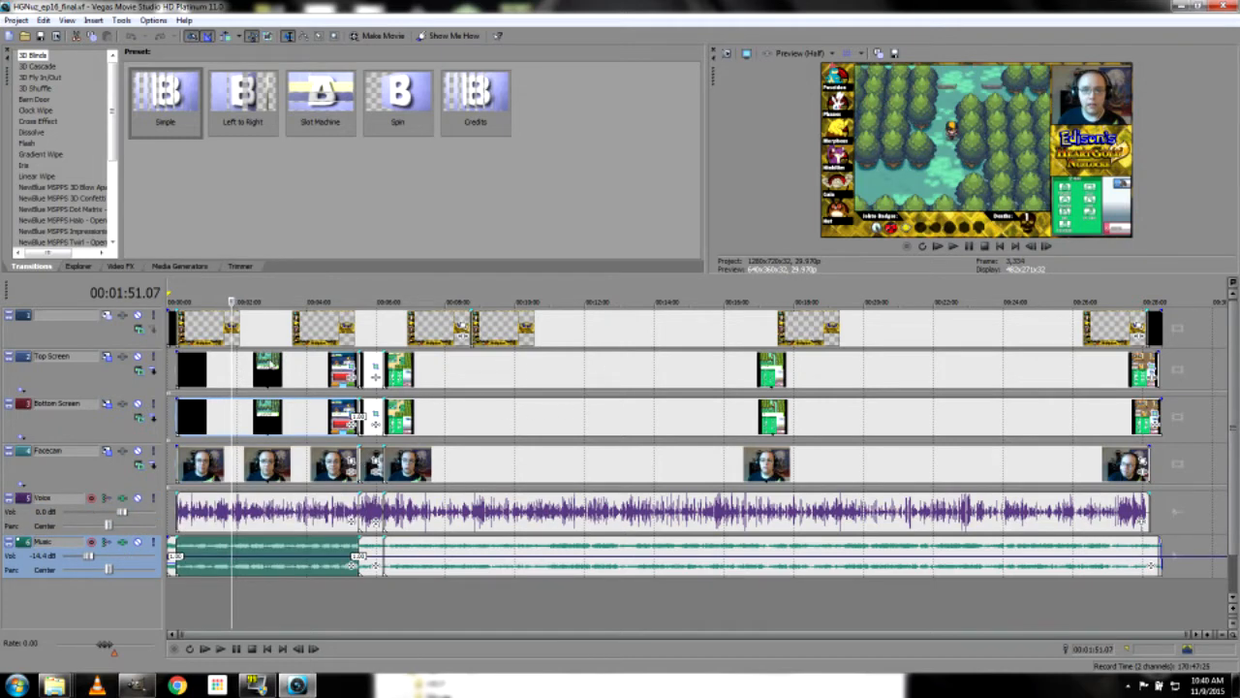
Delete the old episode's events from the Top Screen, Bottom Screen, Facecam, Voice and Music tracks, keeping the intro clip and overlays
left_click(269, 380)
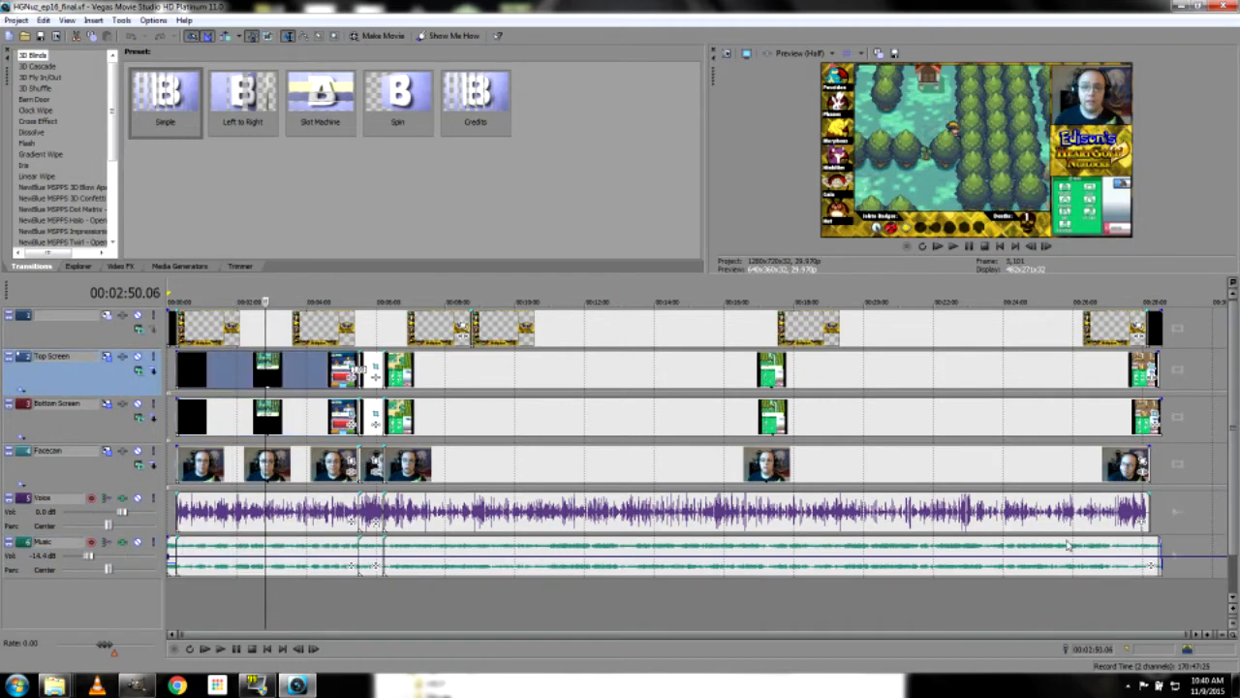
key("ctrl+a")
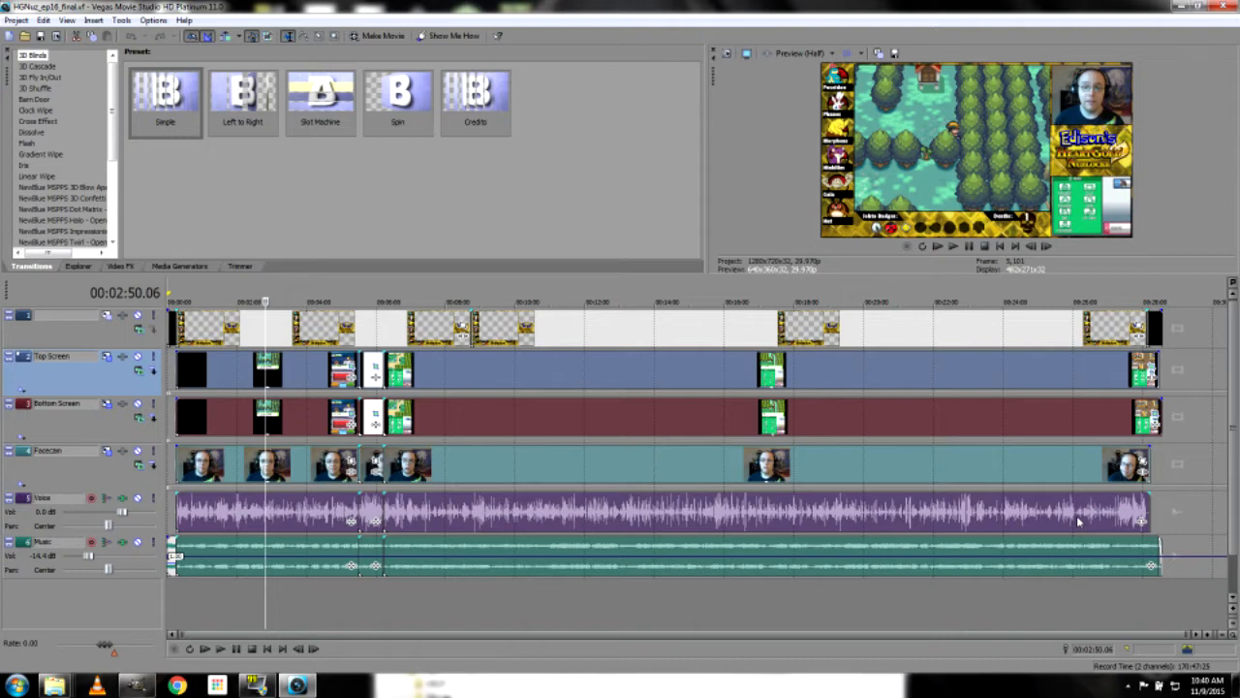
key("Delete")
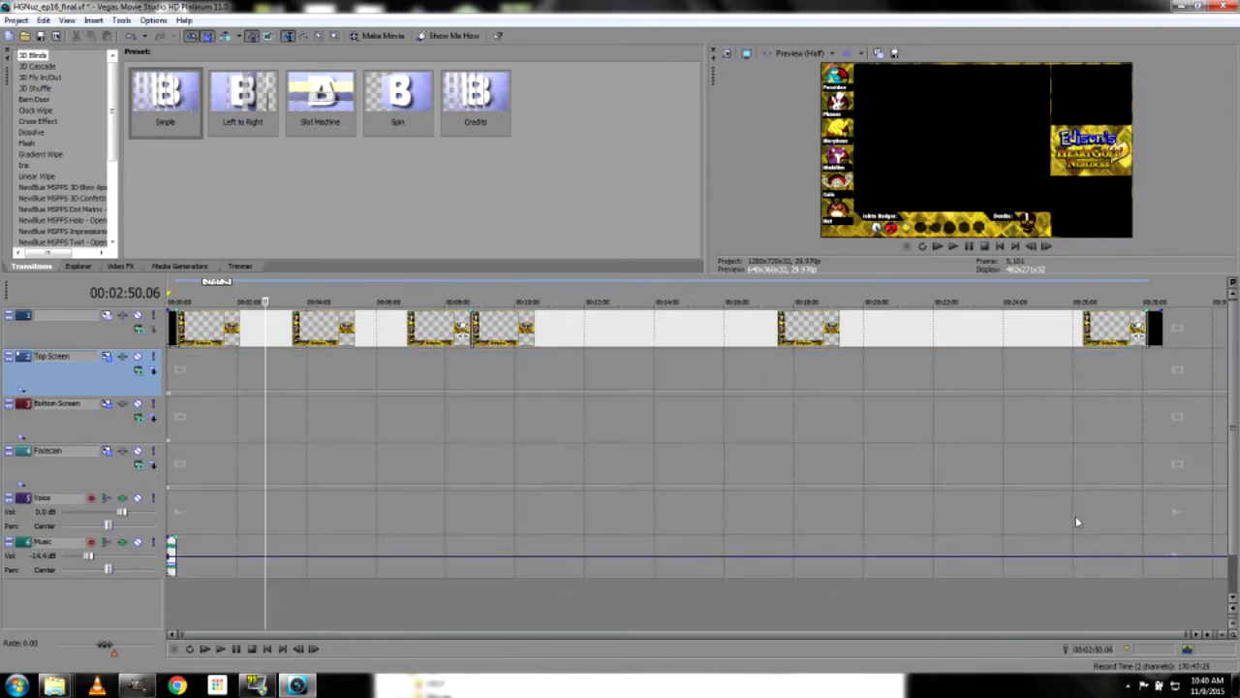
Delete the first overlay graphic on track 1 and extend the remaining overlay's start back to the end of the intro clip
left_click(222, 334)
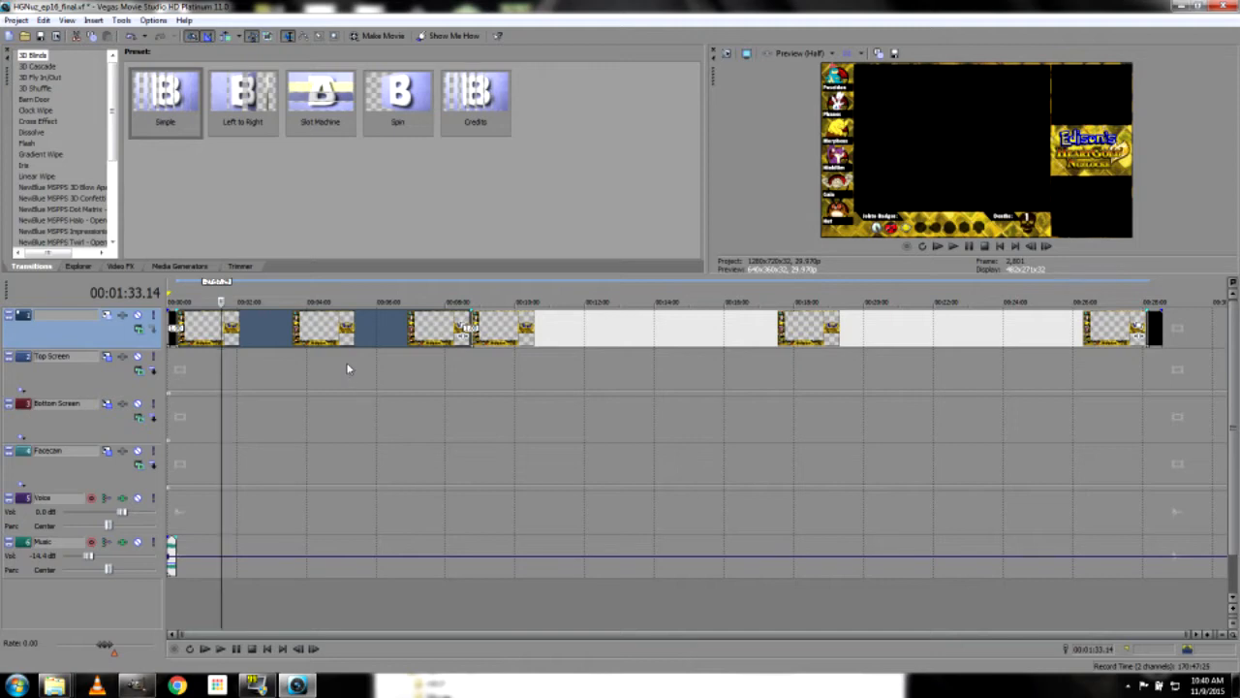
key("Delete")
left_click(546, 330)
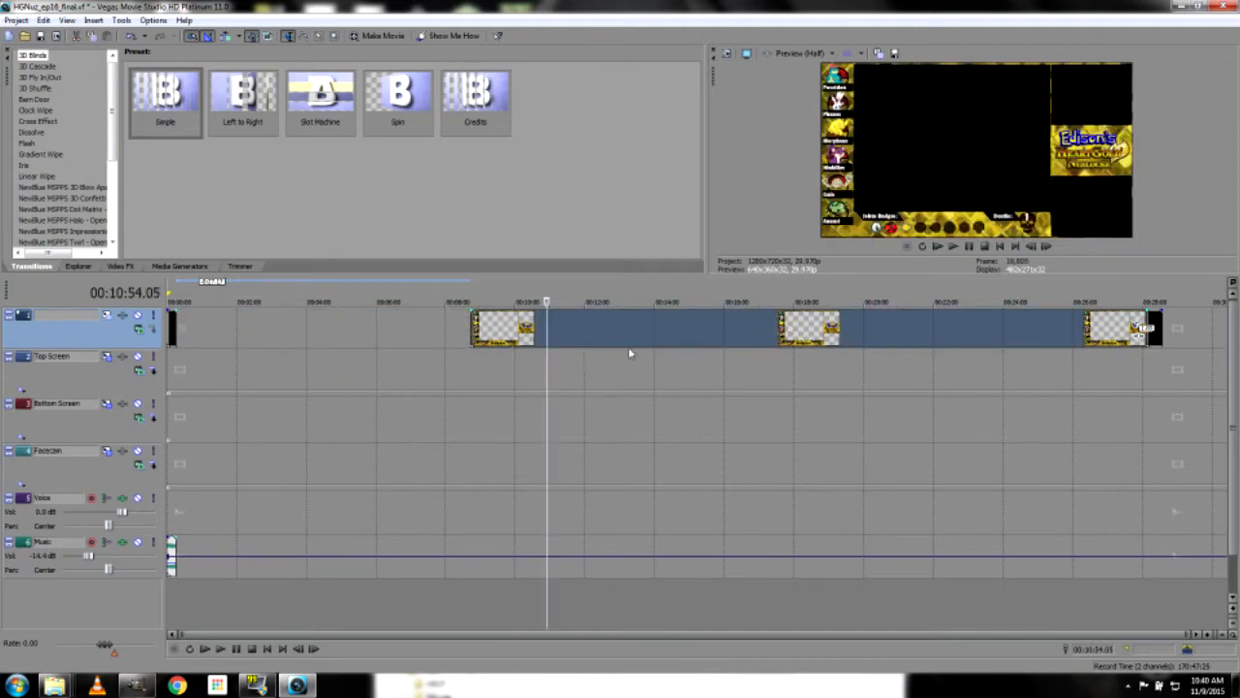
left_click_drag(475, 327, 181, 326)
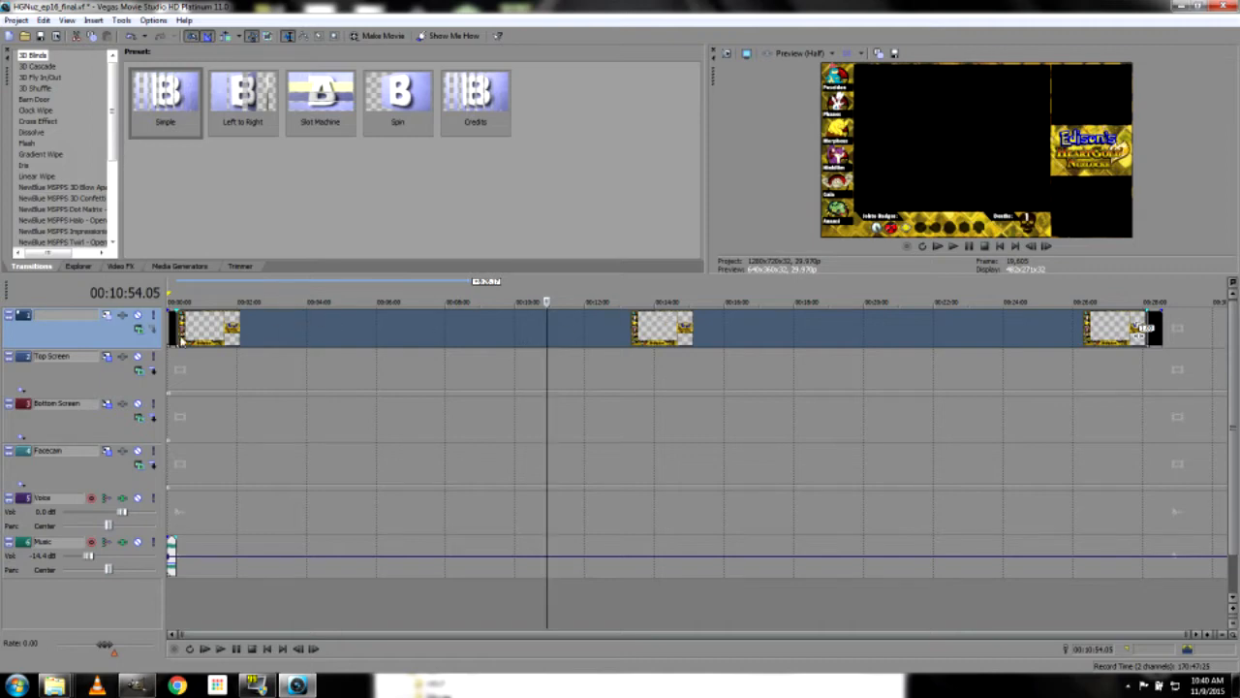
Overlap the overlay's start with the end of the intro clip on track 1 by about 1 second to form a crossfade
left_click(184, 331)
left_click(1121, 333)
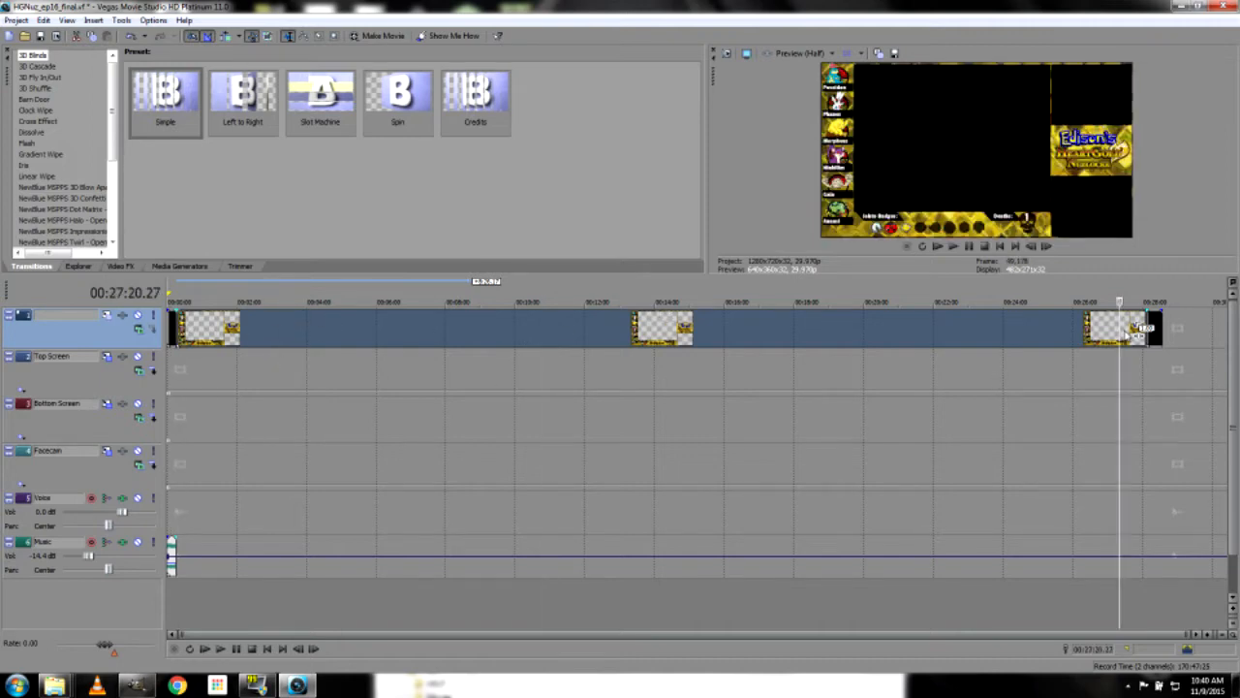
left_click(183, 335)
scroll(189, 338, "up", 5)
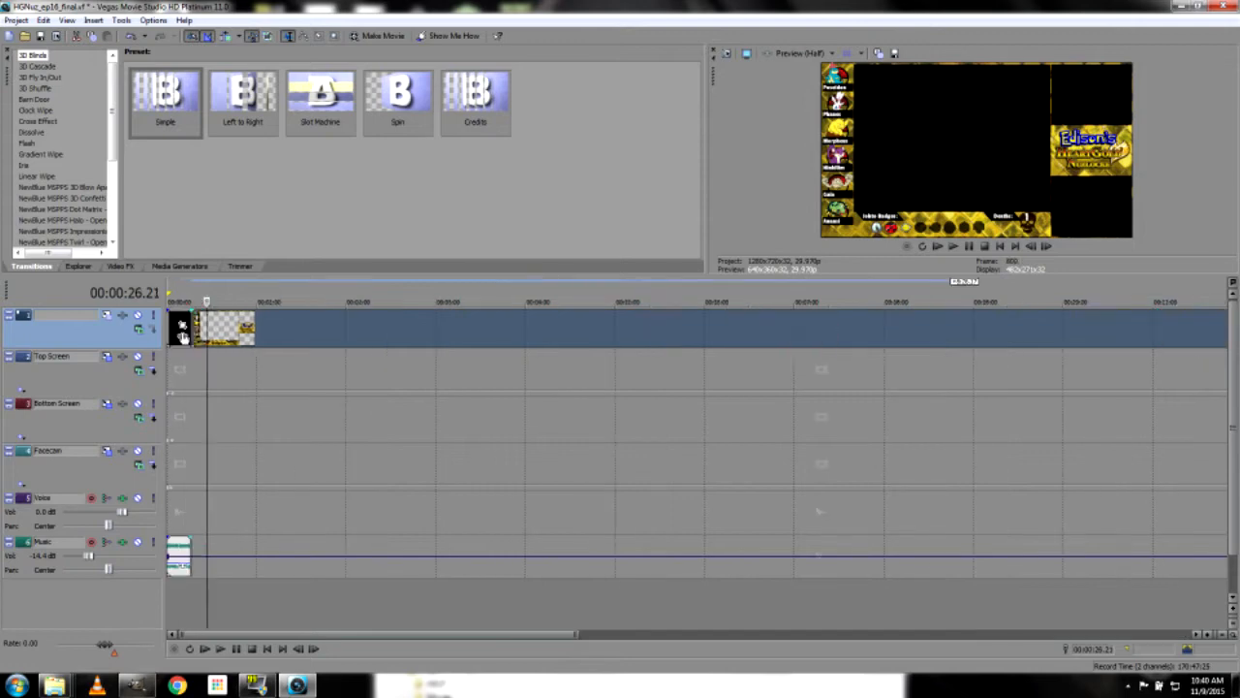
scroll(194, 339, "up", 2)
left_click_drag(319, 325, 307, 330)
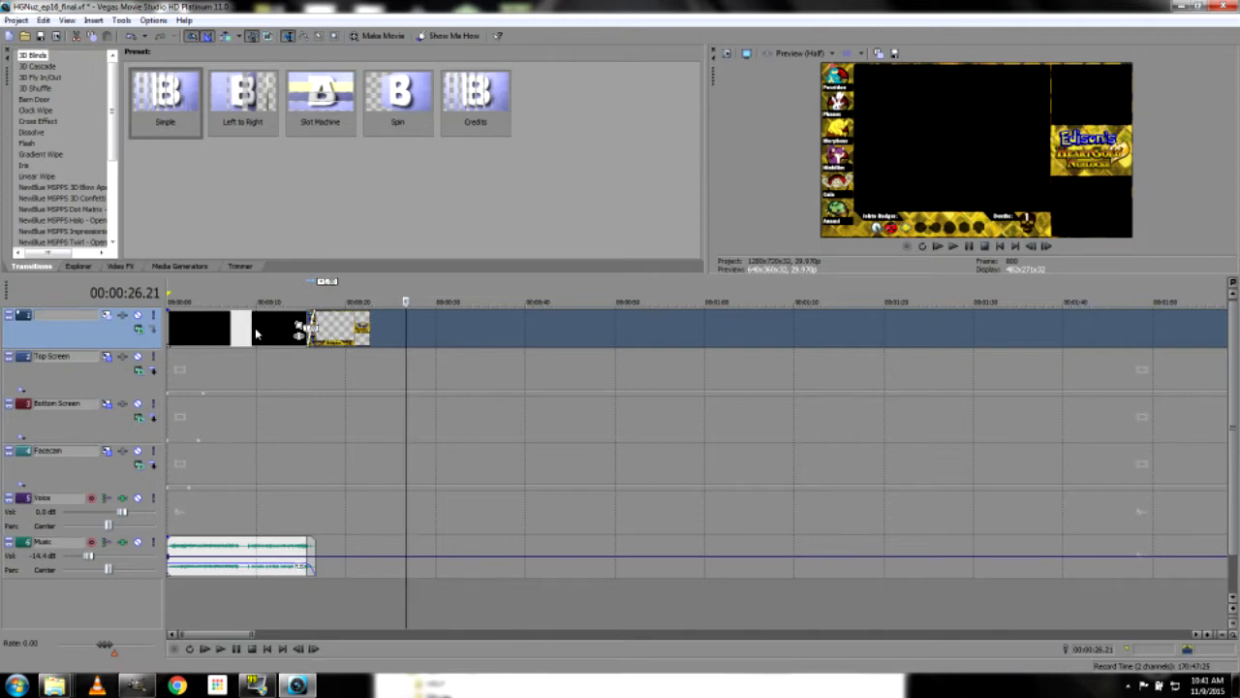
Preview several points of the intro clip on track 1 up to where the overlay starts
left_click(256, 334)
left_click(192, 335)
left_click(184, 335)
left_click(220, 334)
left_click(276, 332)
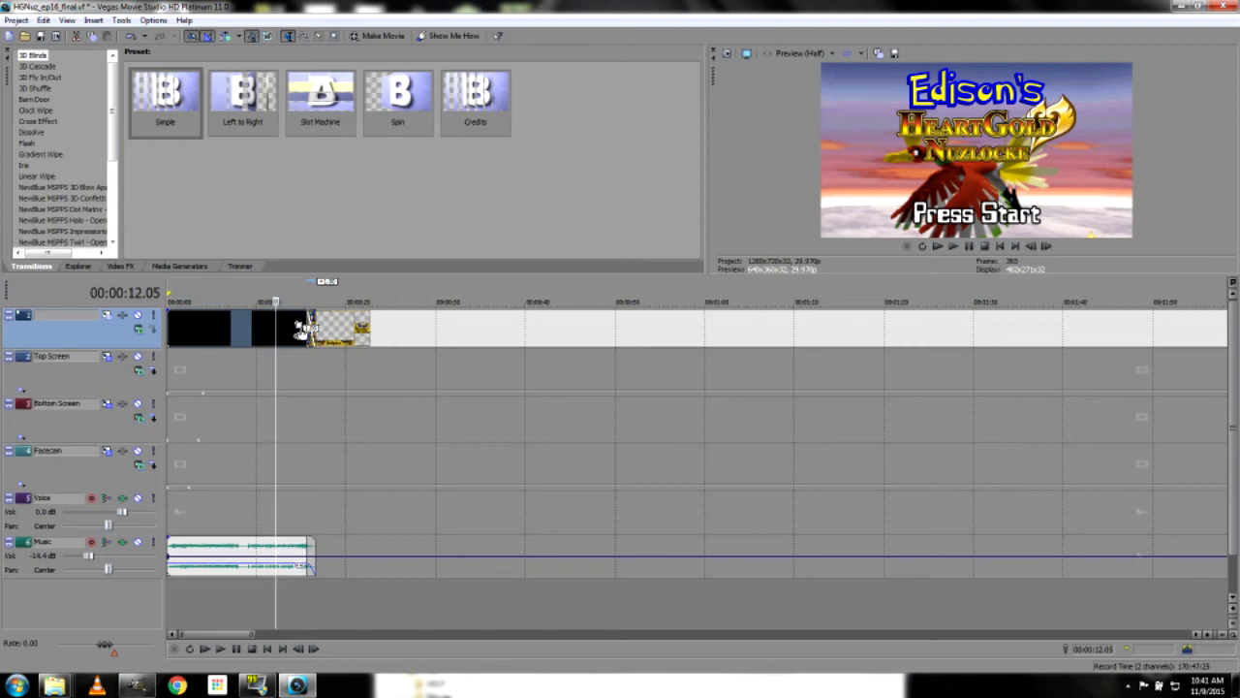
left_click(292, 473)
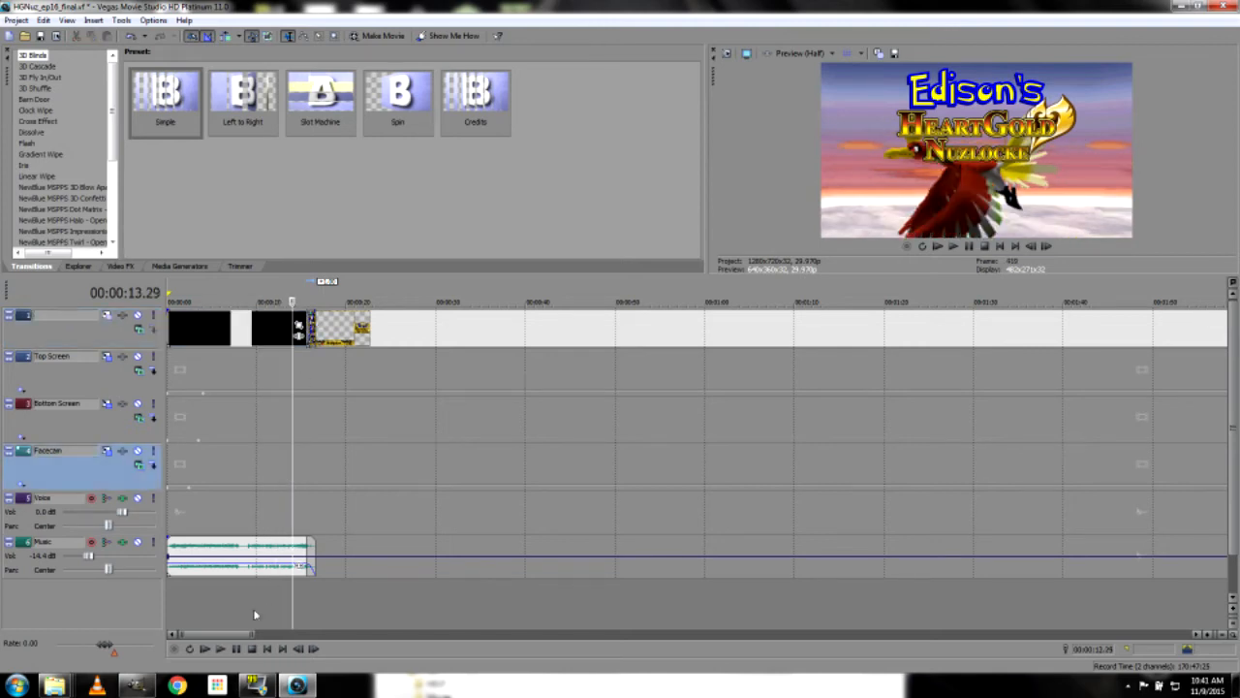
Readjust the overlay's start edge on track 1 so it overlaps the closing moments of the intro clip
mouse_move(327, 330)
left_mouse_down()
mouse_move(360, 355)
mouse_move(303, 329)
left_mouse_up()
left_click(364, 355)
left_click(432, 347)
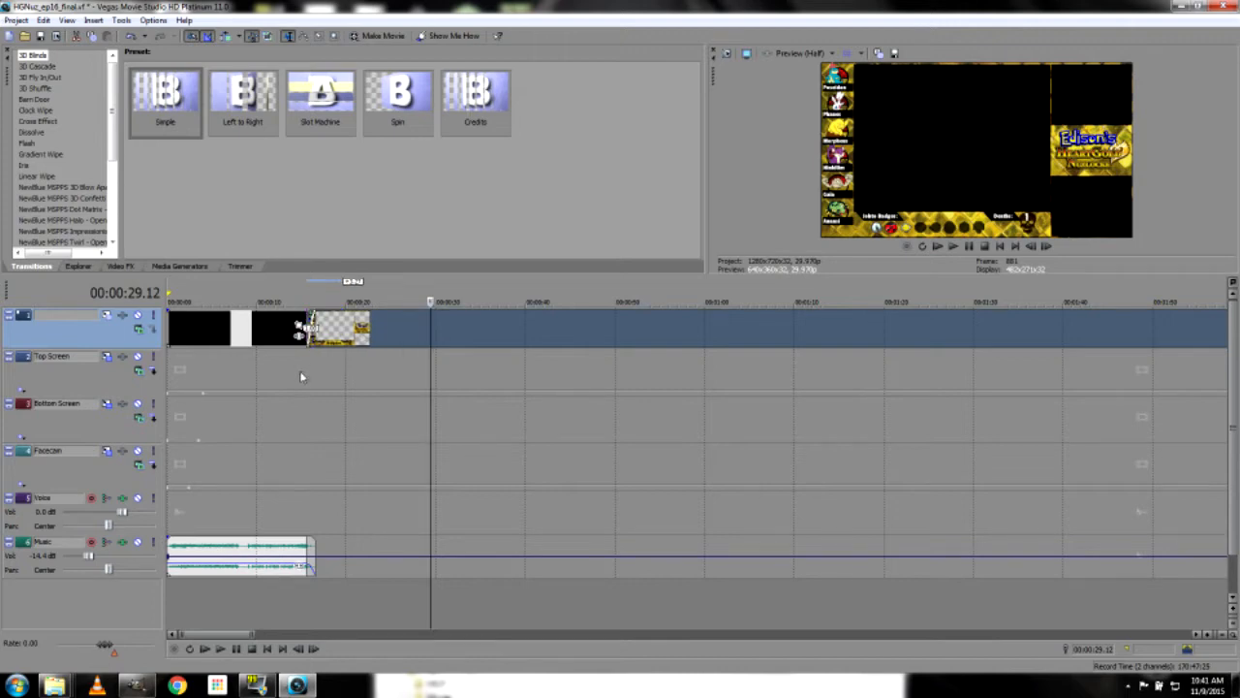
Play the end of the intro from about 13 seconds to check how it leads into the overlay
left_click(300, 376)
left_click(283, 383)
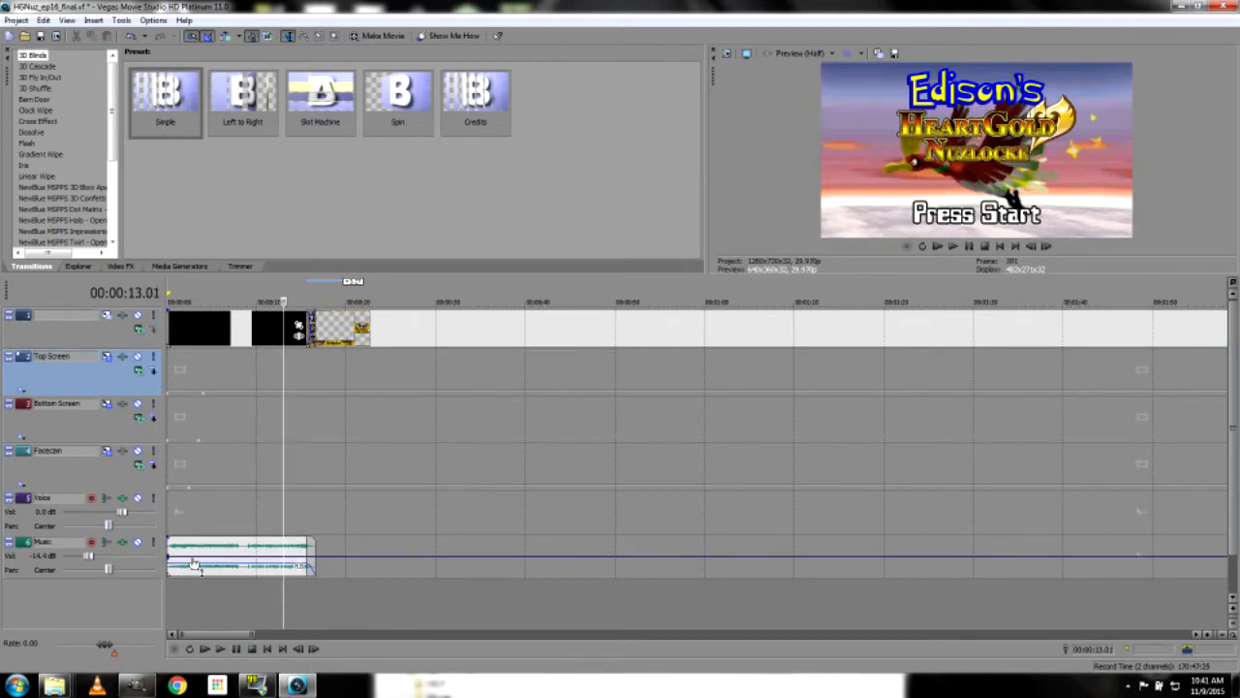
left_click(220, 648)
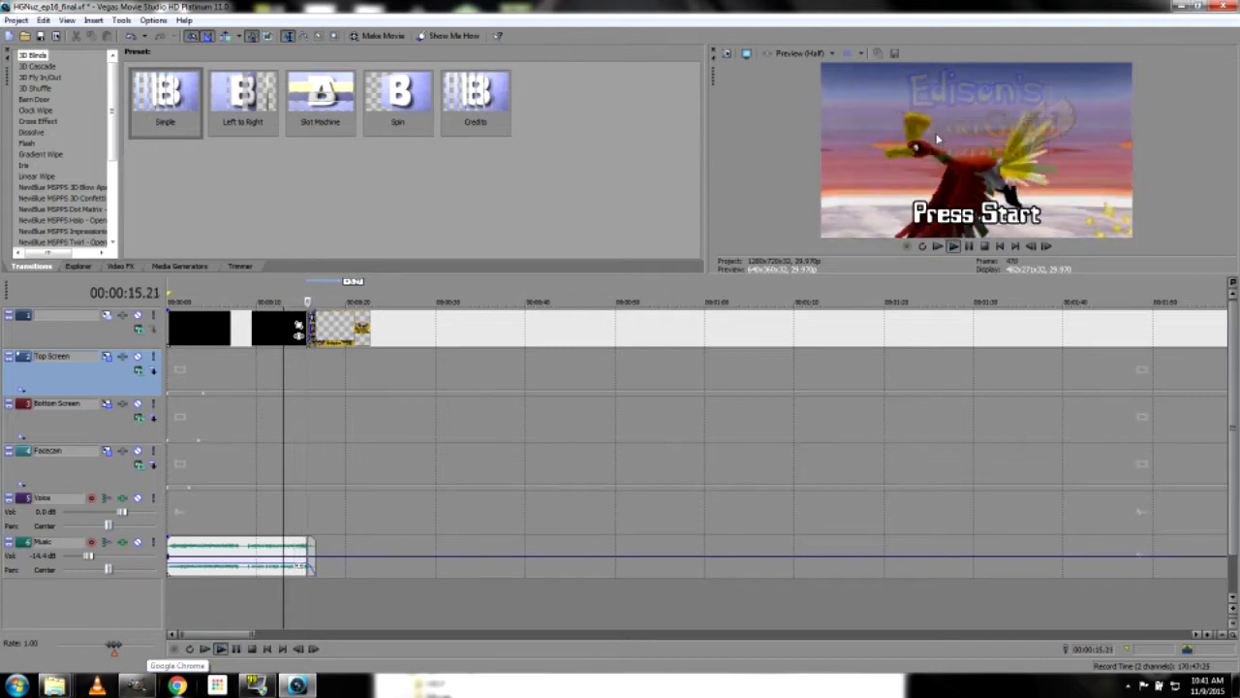
left_click(252, 648)
scroll(277, 560, "down", 2)
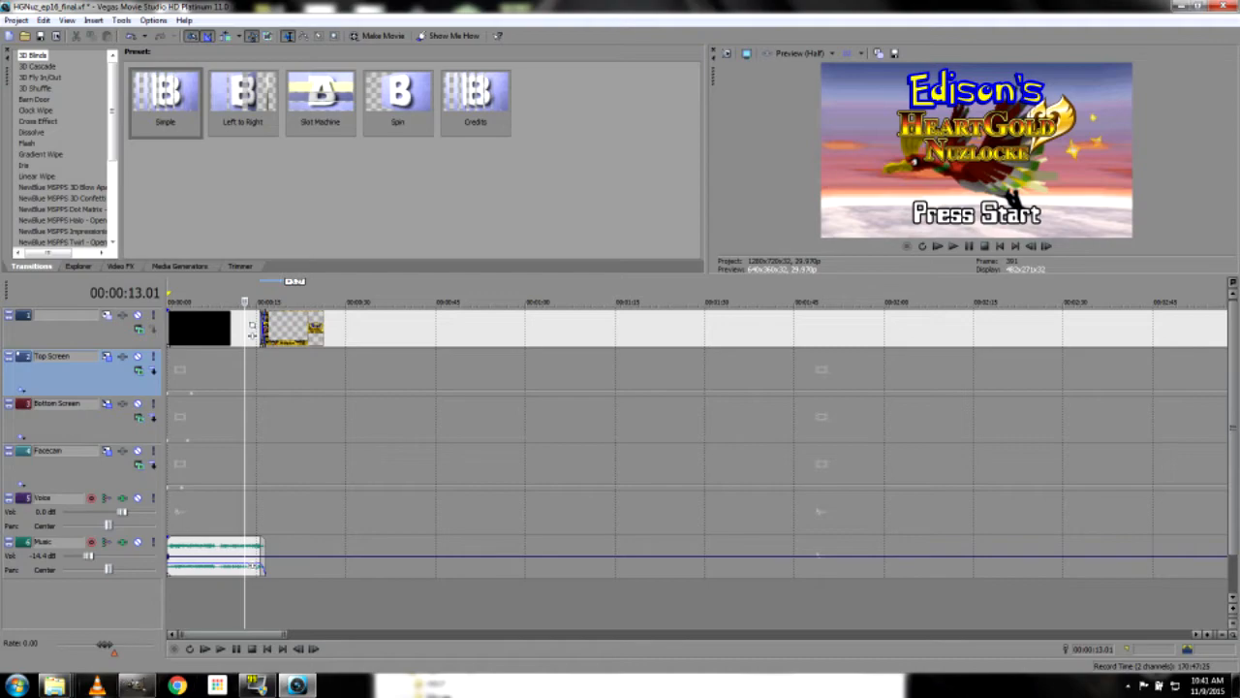
Switch to File Explorer and add HG_ep16_face.wmv from the Raw Footage folder to the Facecam track where the intro ends
left_click(54, 685)
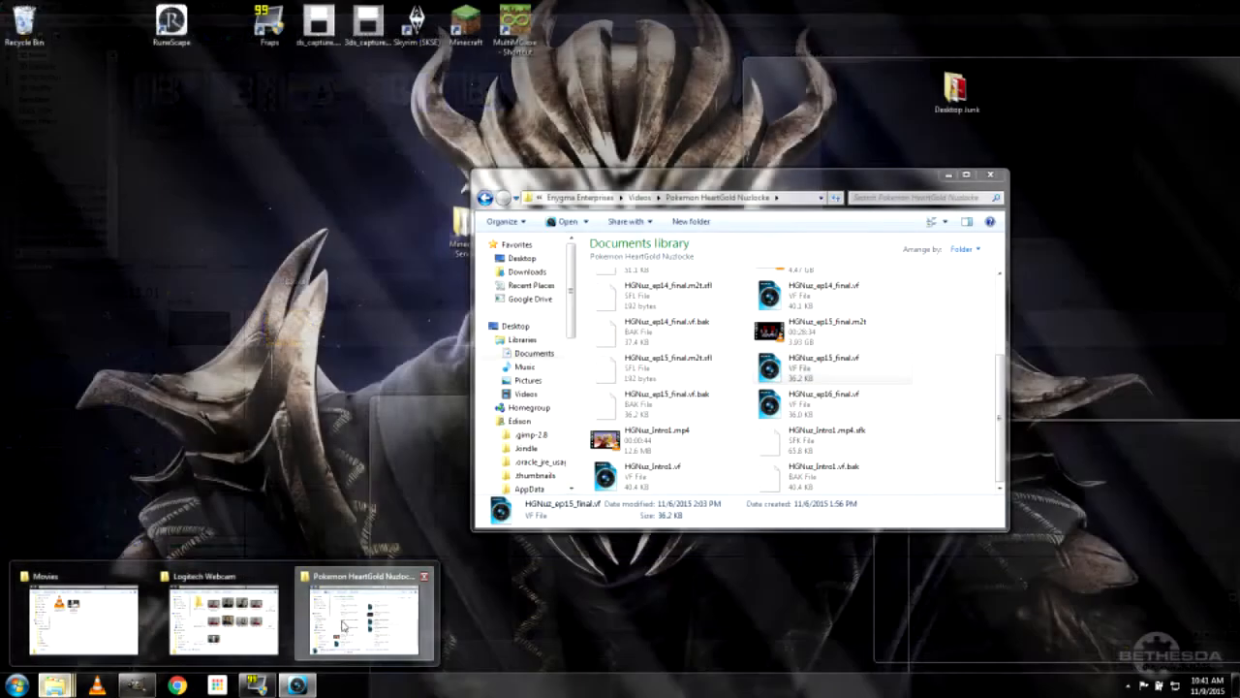
left_click(361, 620)
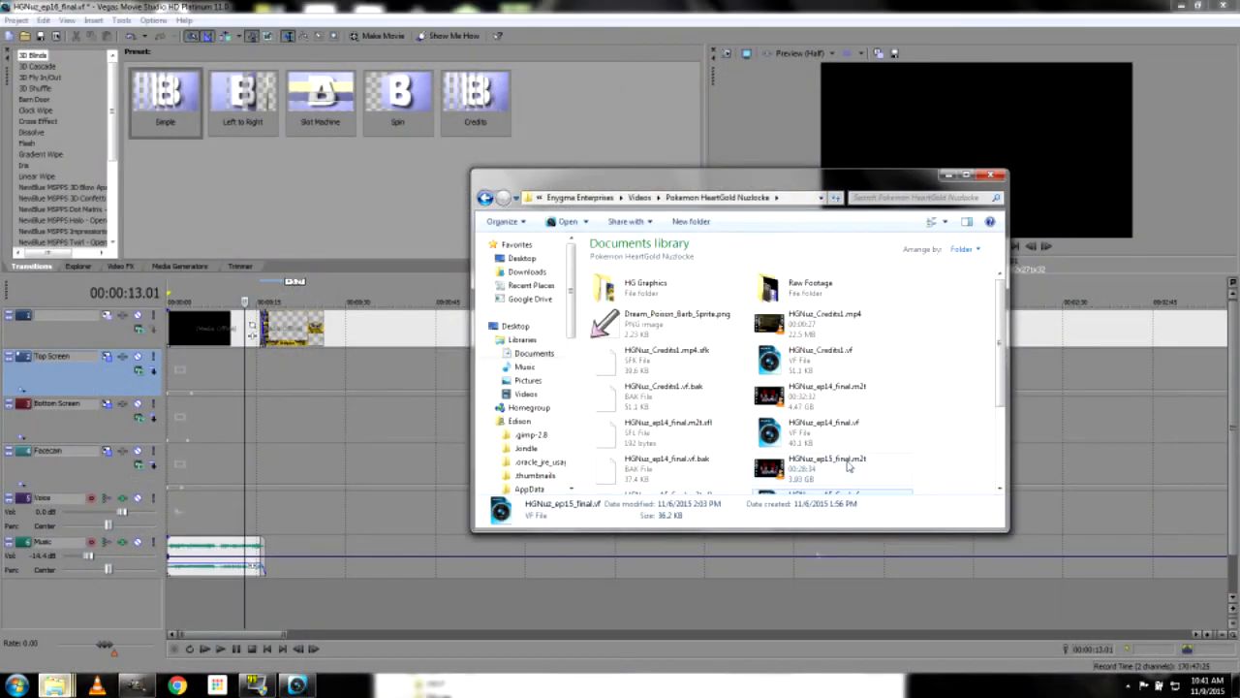
double_click(812, 289)
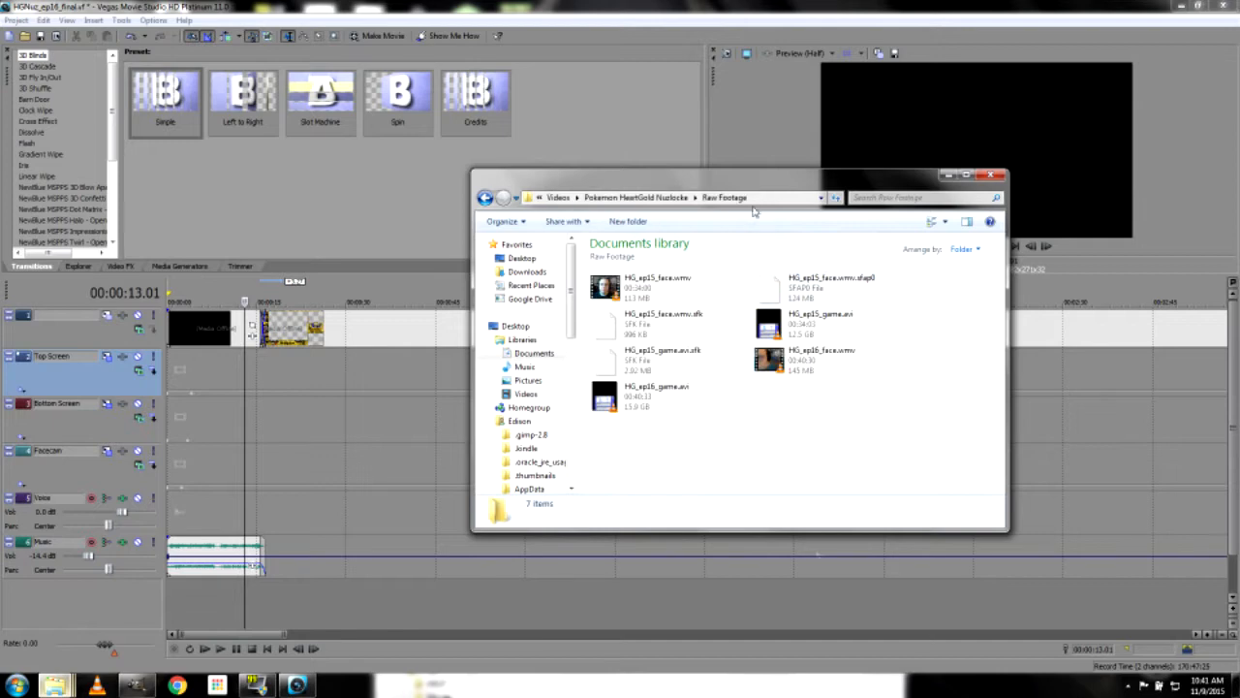
left_click_drag(754, 208, 916, 133)
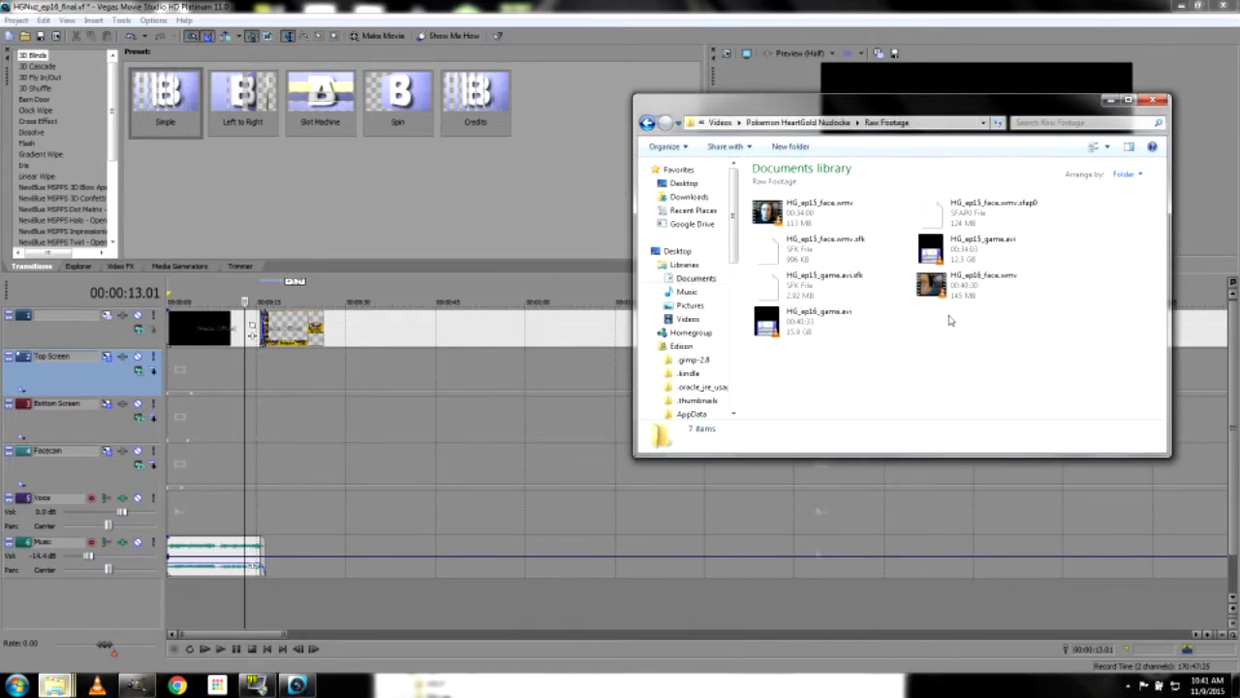
left_click(1004, 291)
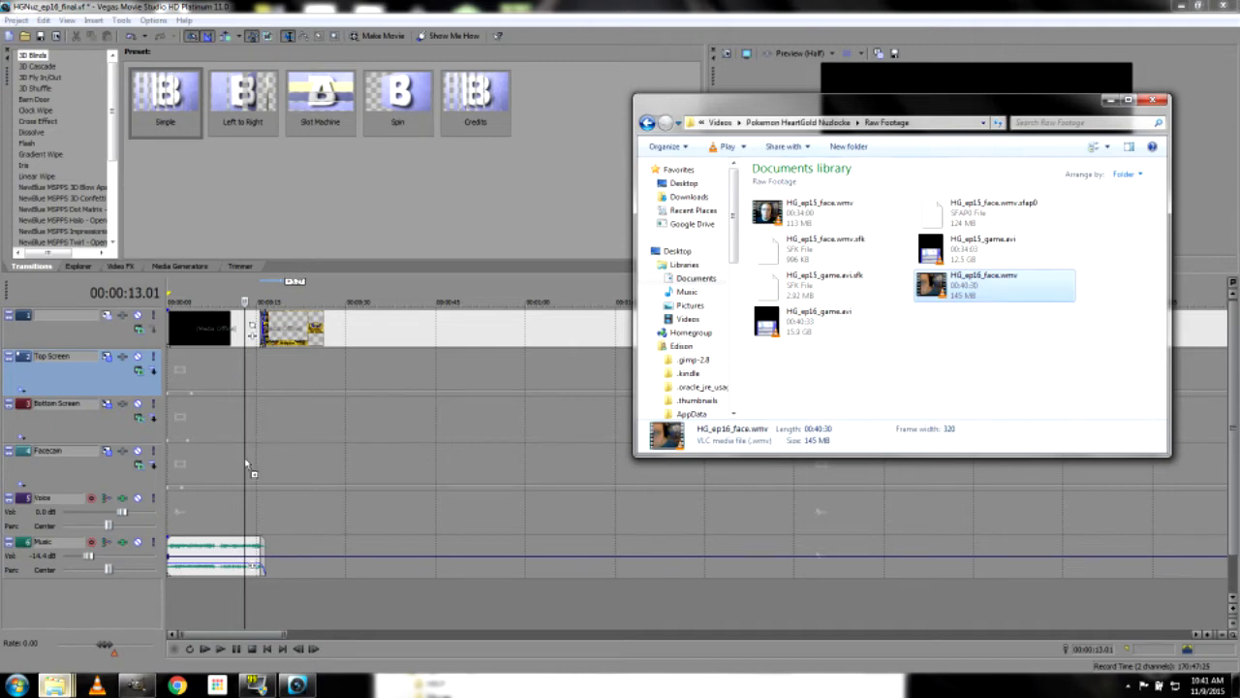
left_click_drag(244, 465, 270, 475)
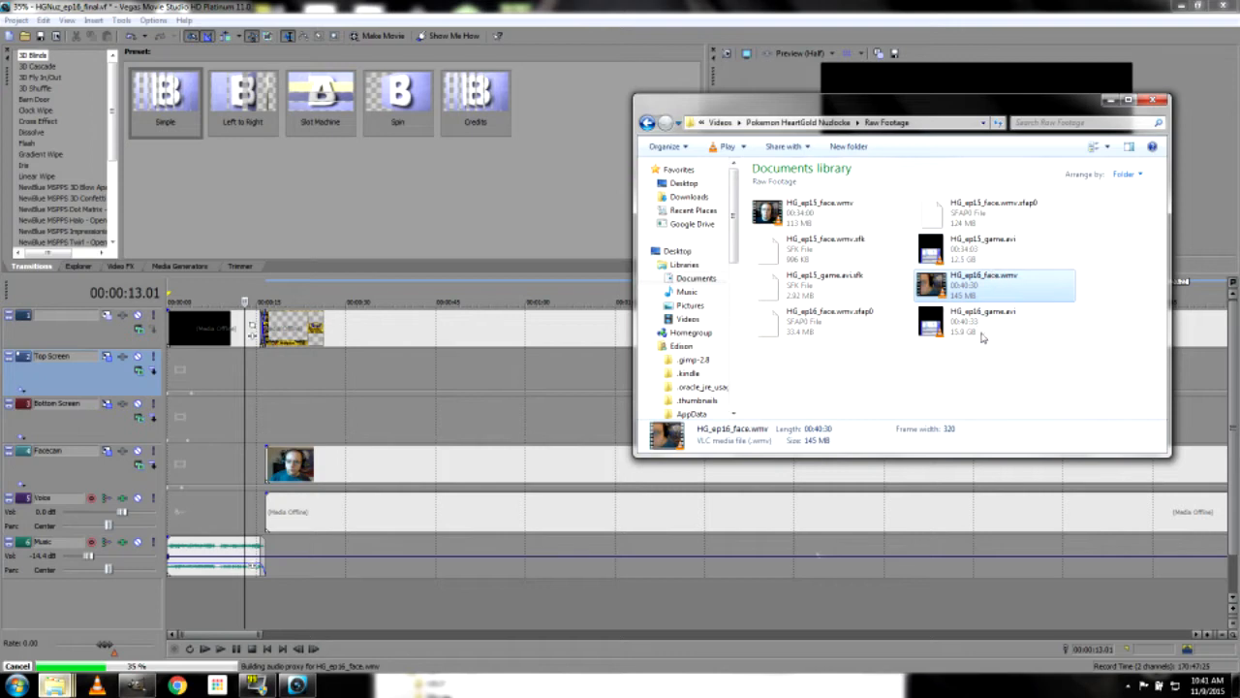
Add HG_ep16_game.avi to the Bottom Screen track, moving its audio to the Music track and aligning its start with the facecam clip
left_click_drag(983, 323, 310, 438)
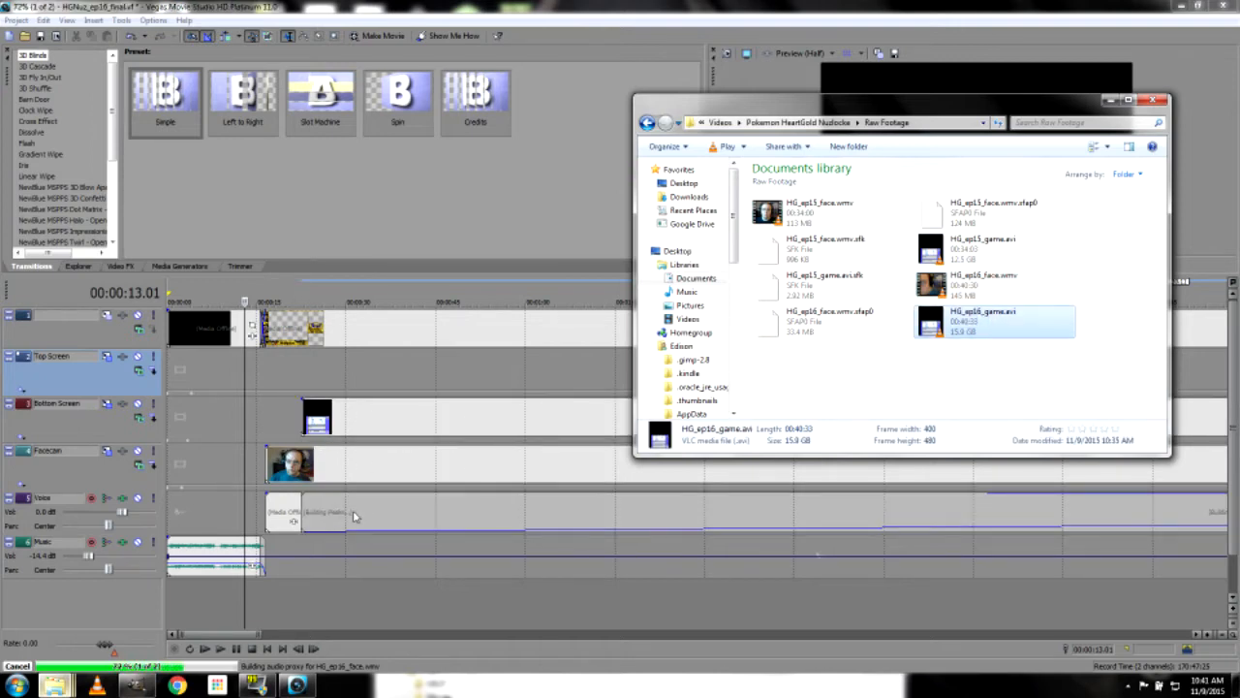
left_click(354, 516)
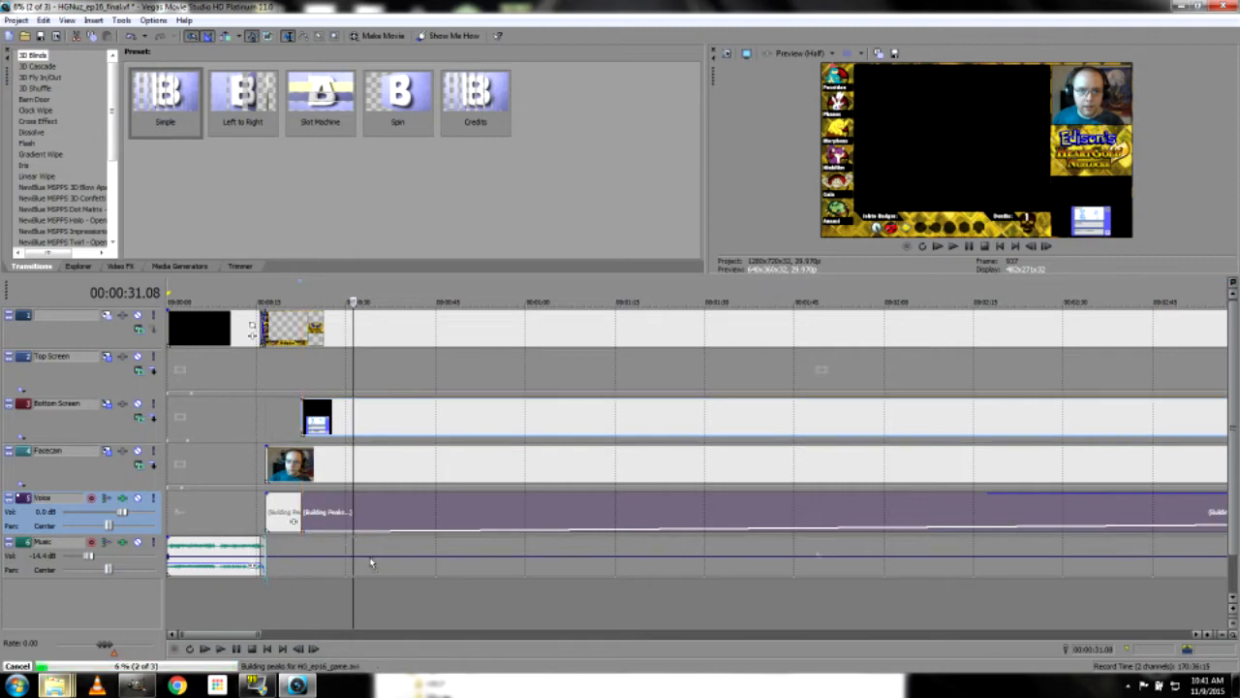
left_click_drag(372, 562, 317, 557)
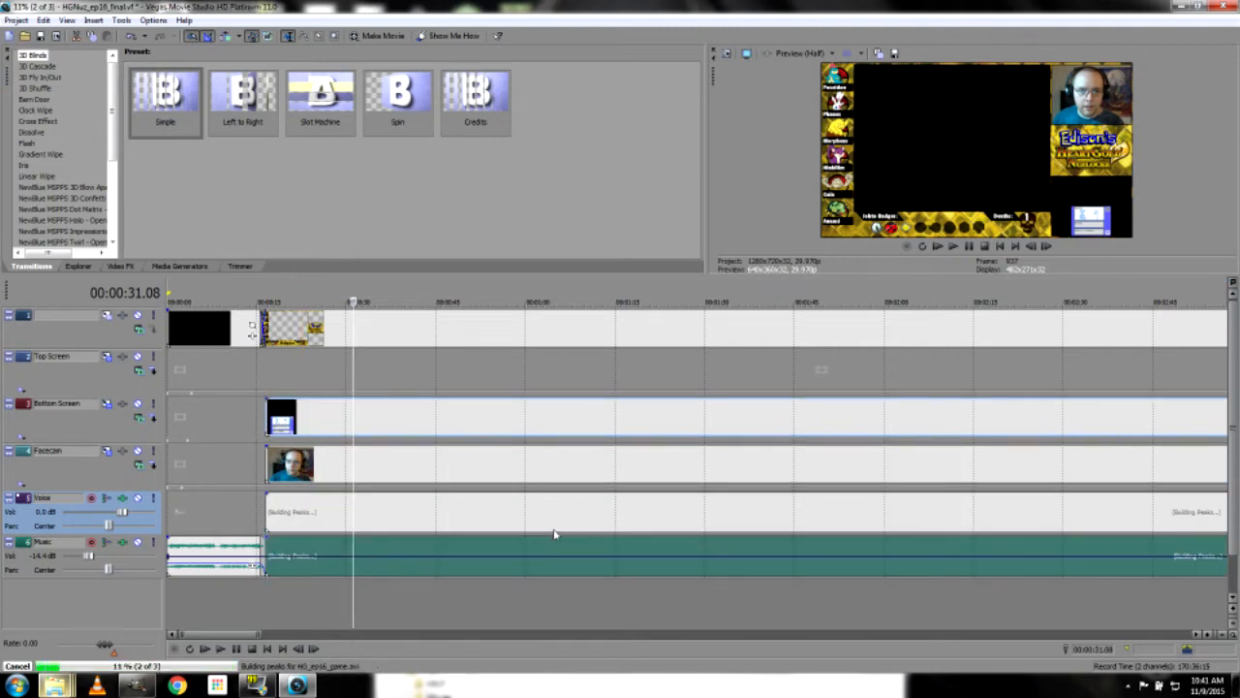
Add a second copy of HG_ep16_game.avi from the Raw Footage folder to the Top Screen track
scroll(554, 534, "down", 10)
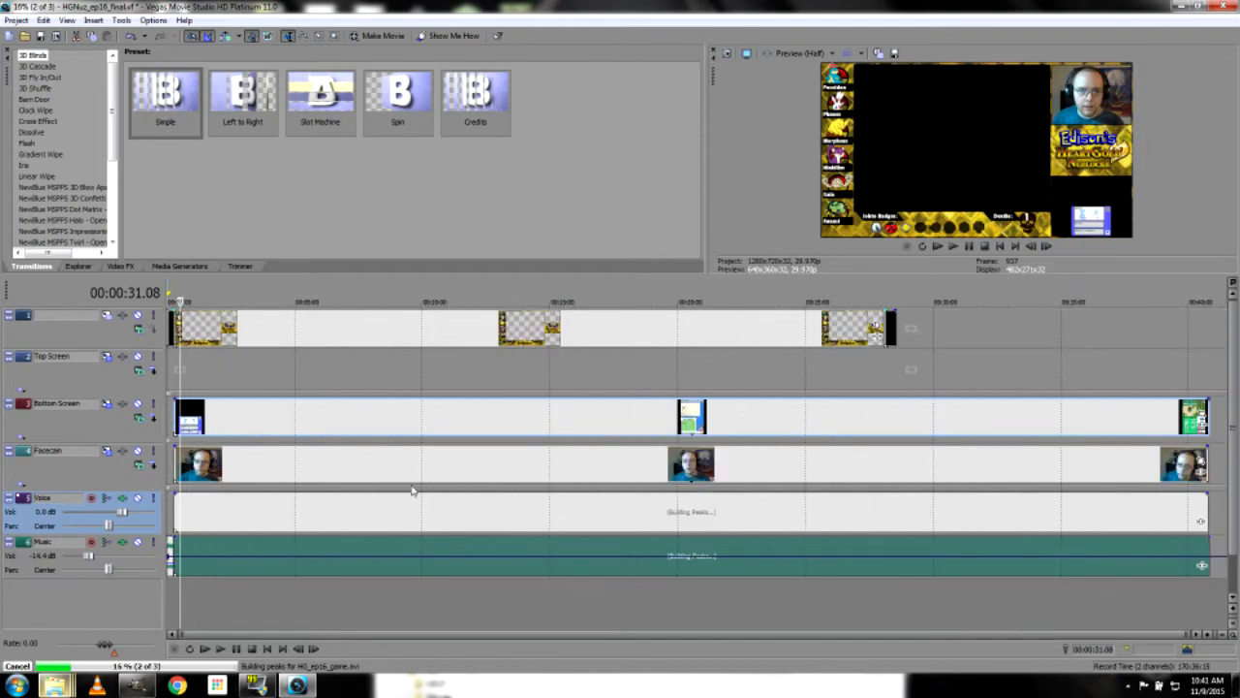
scroll(411, 489, "up", 2)
scroll(387, 472, "down", 2)
scroll(388, 472, "up", 6)
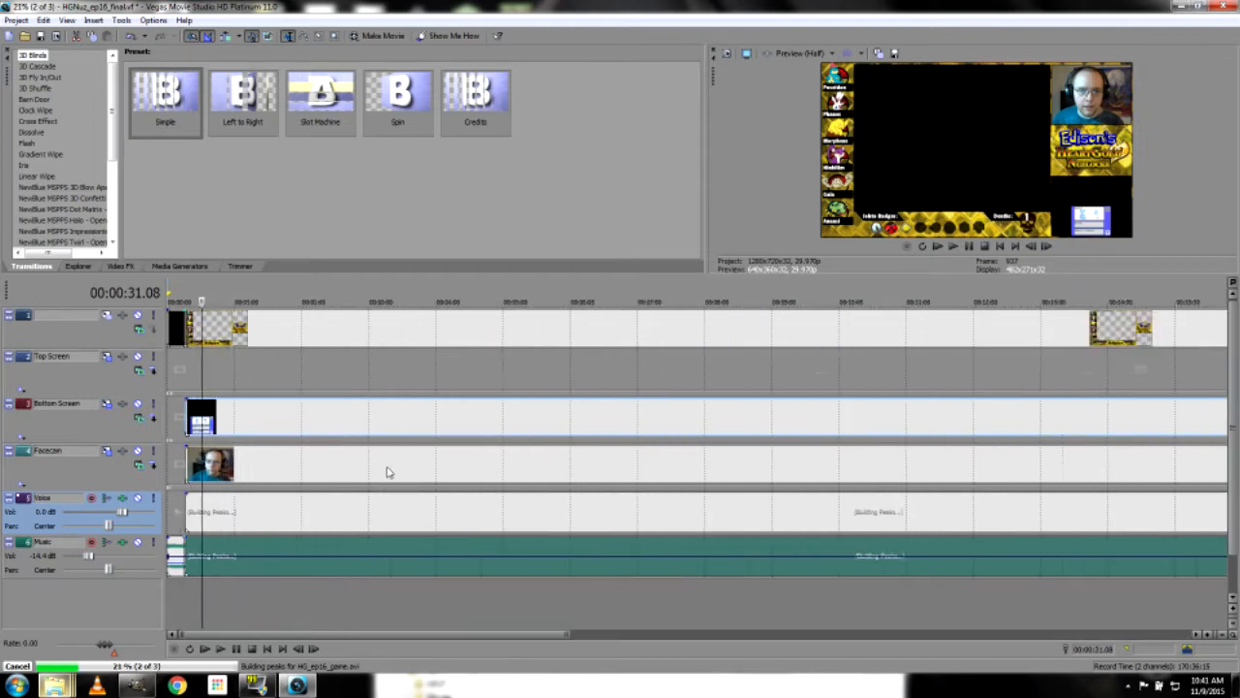
scroll(388, 472, "down", 6)
mouse_move(57, 685)
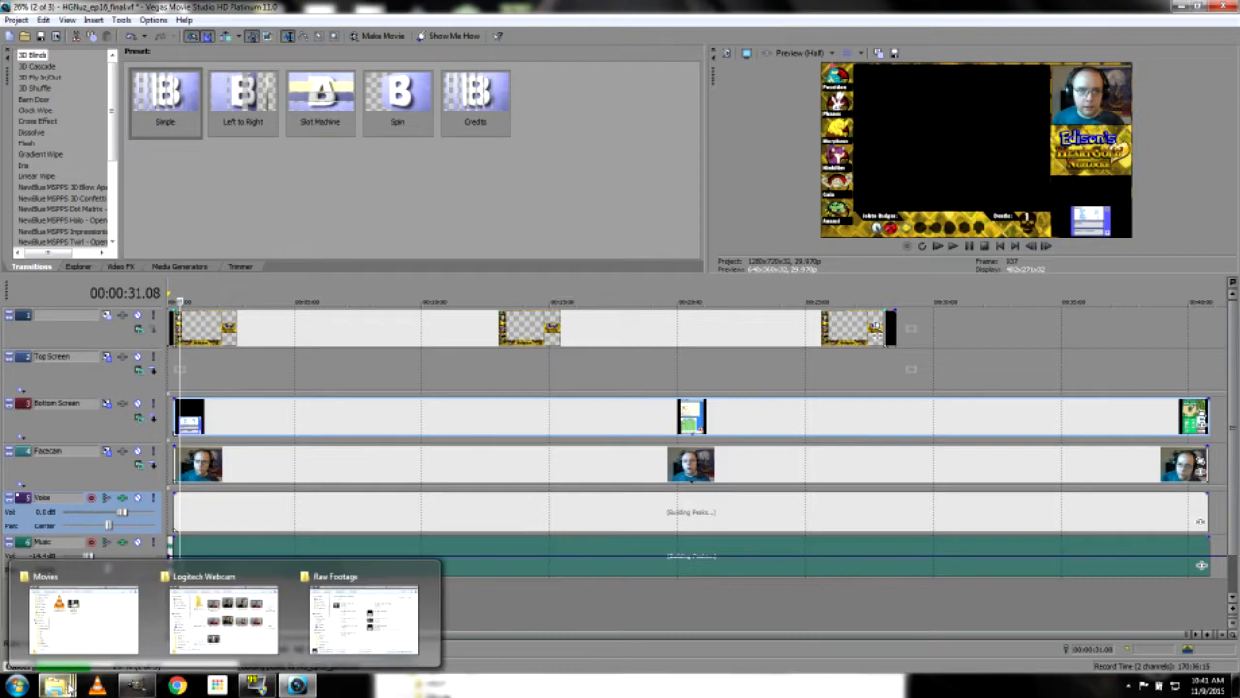
left_click(369, 622)
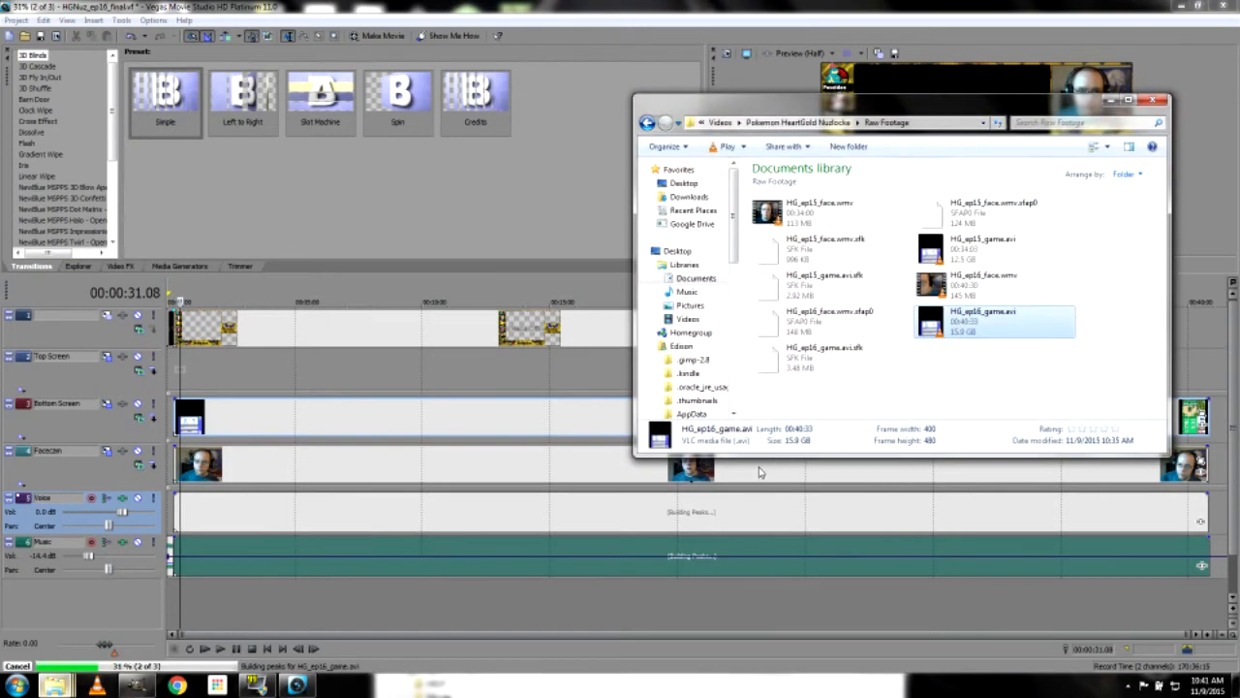
left_click_drag(976, 326, 233, 385)
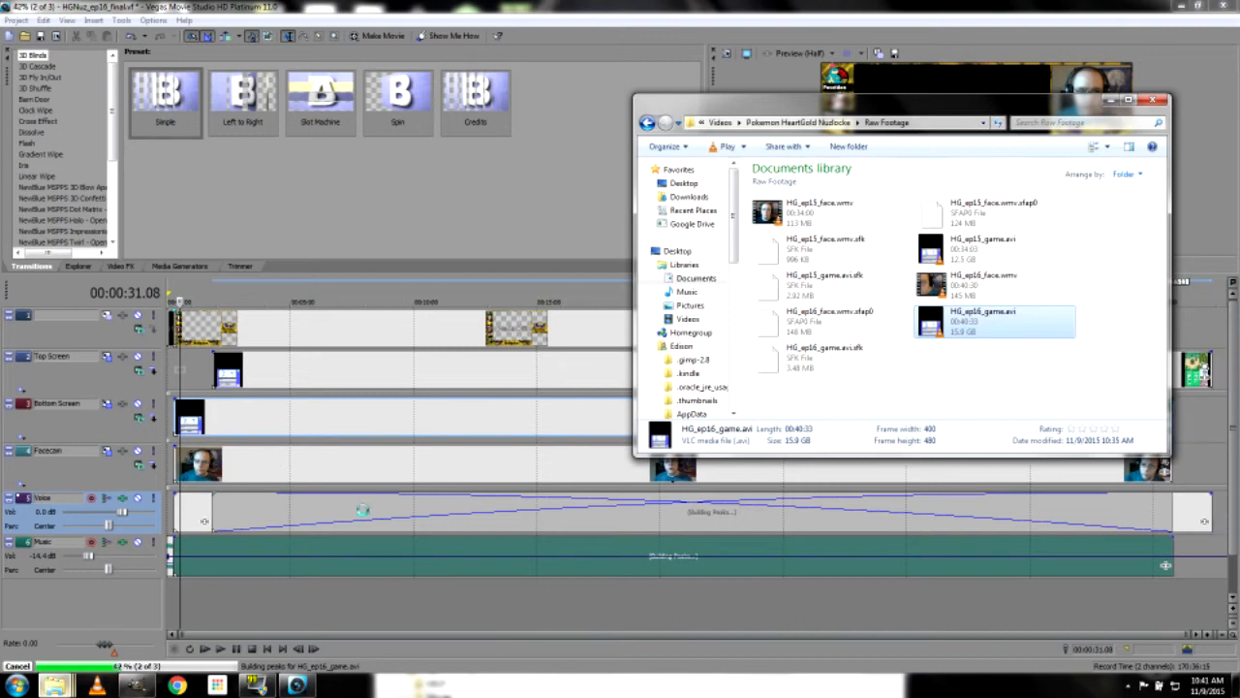
Delete the second game copy's audio from the Voice track and align the Top Screen clip with the start of the Bottom Screen clip
left_click(361, 510)
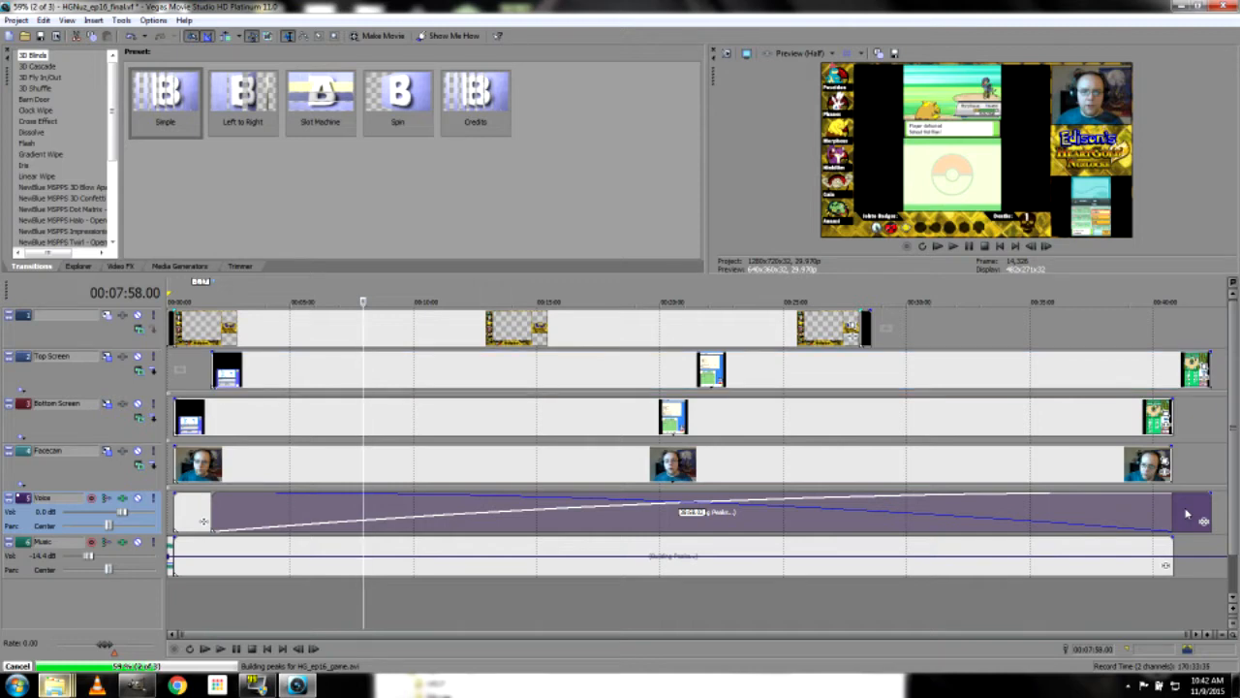
left_click_drag(1186, 514, 1193, 517)
key("Delete")
left_click_drag(743, 372, 706, 368)
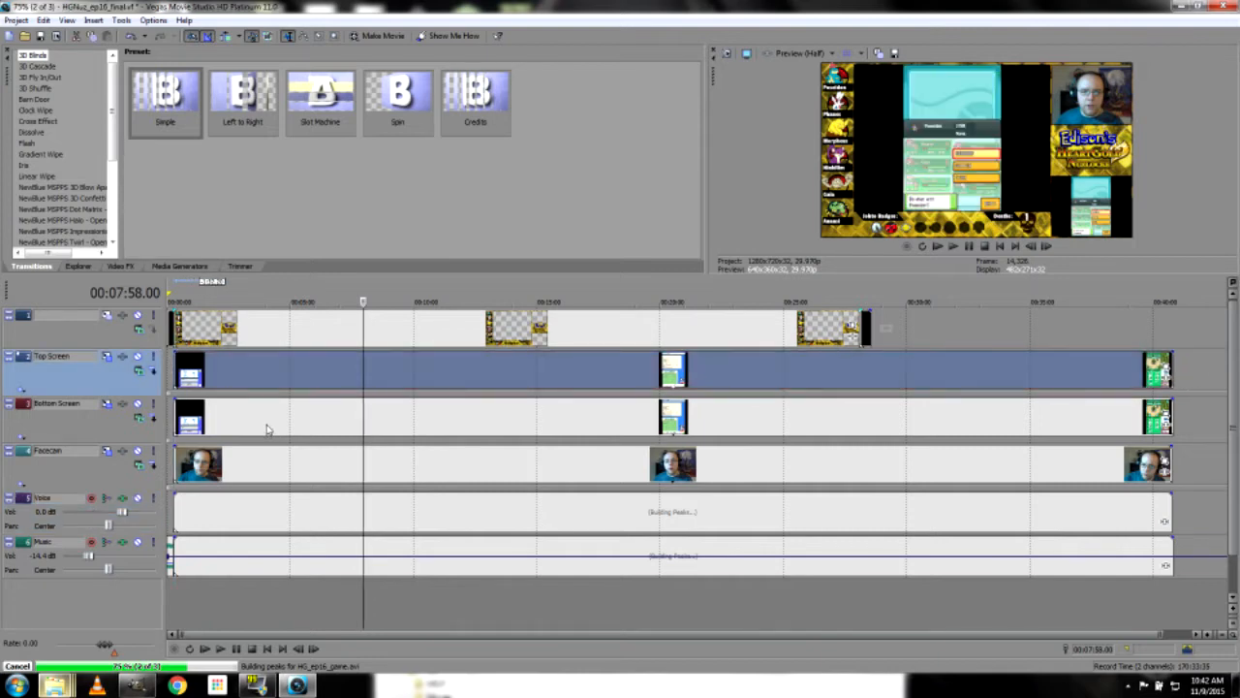
Examine the start alignment of the episode 16 clips and preview several points along the Bottom Screen track
left_click(178, 417)
scroll(257, 471, "up", 7)
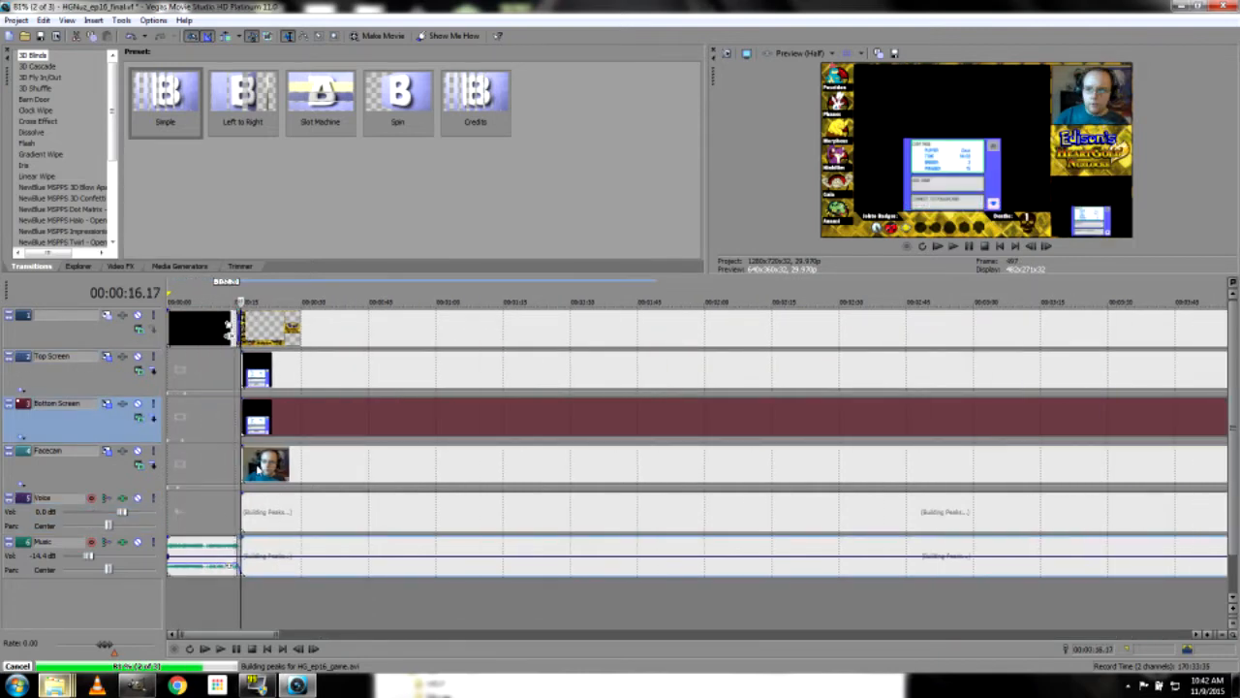
left_click(308, 515)
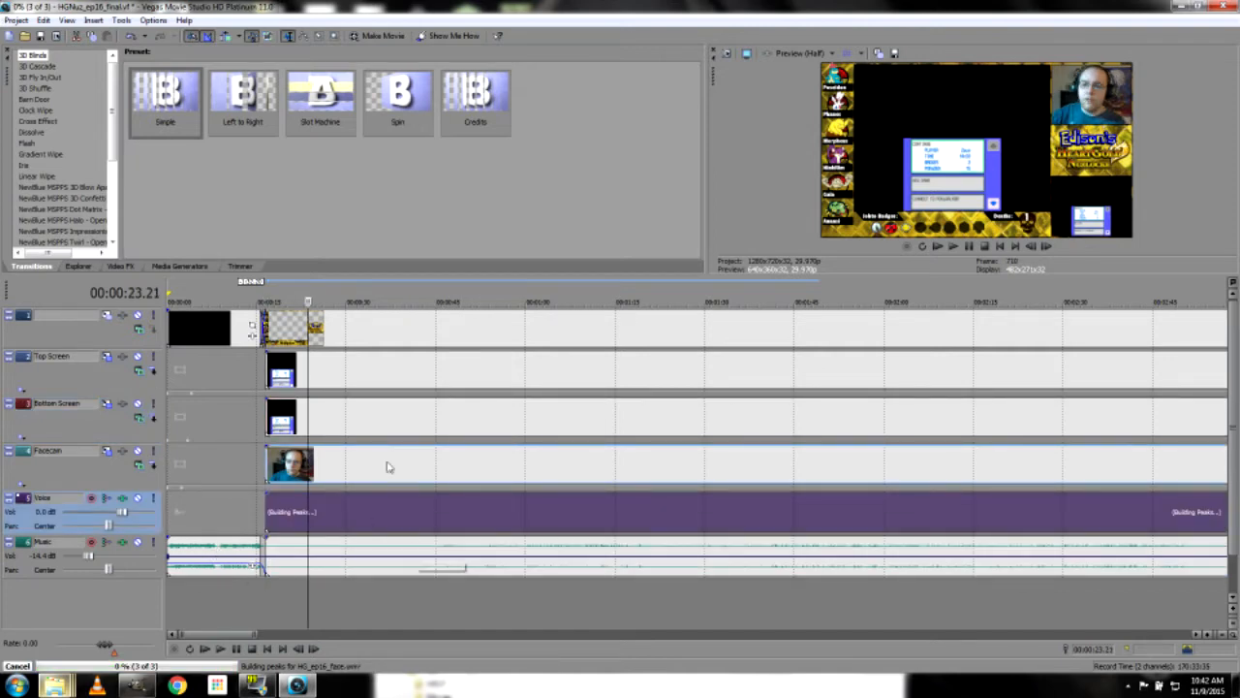
left_click(323, 410)
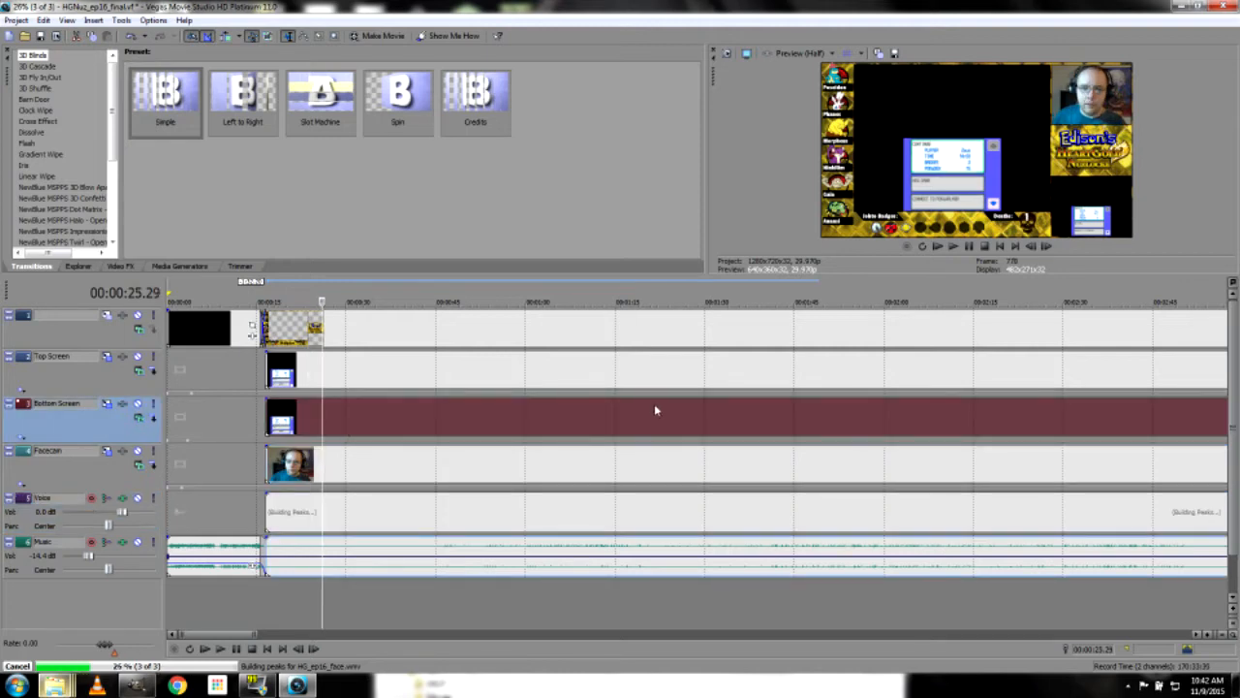
left_click(730, 432)
left_click(799, 436)
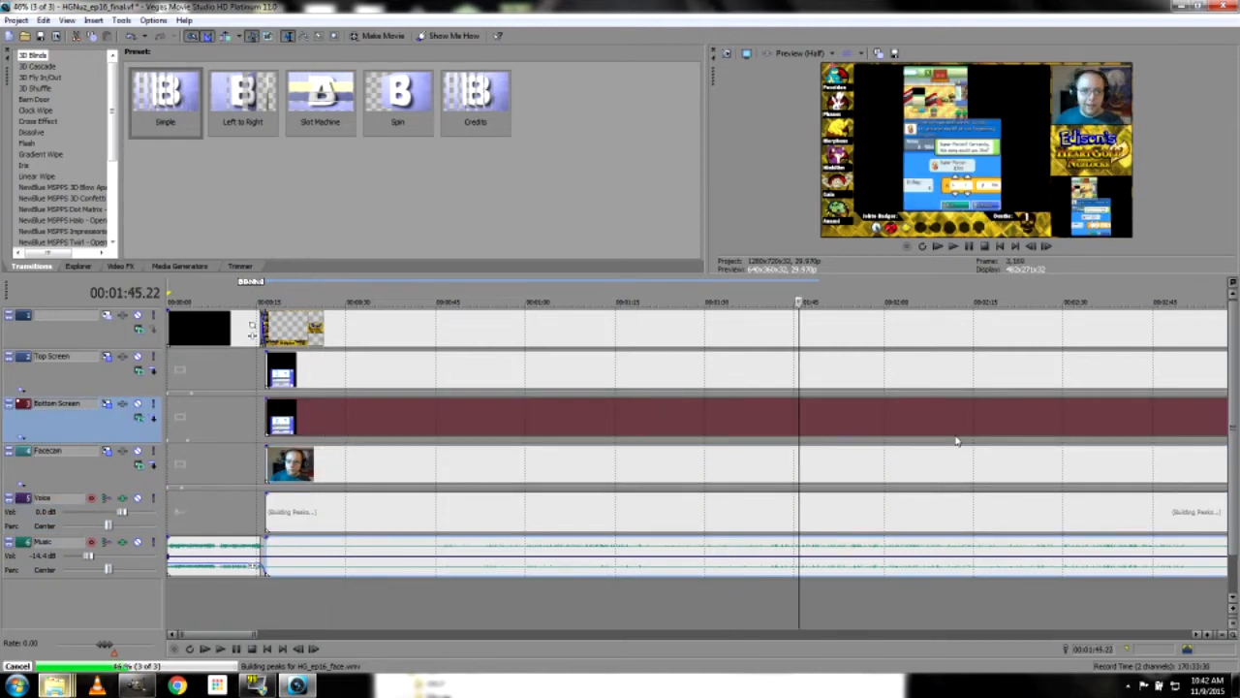
left_click(983, 434)
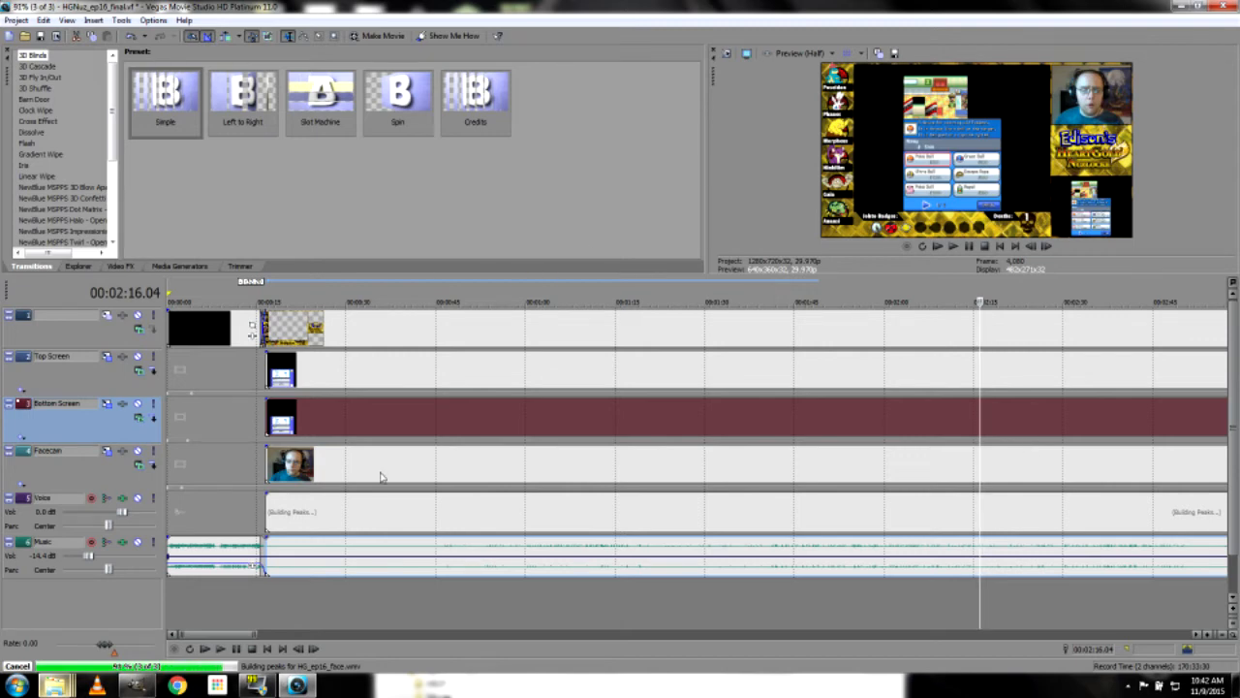
left_click(547, 427)
right_click(550, 427)
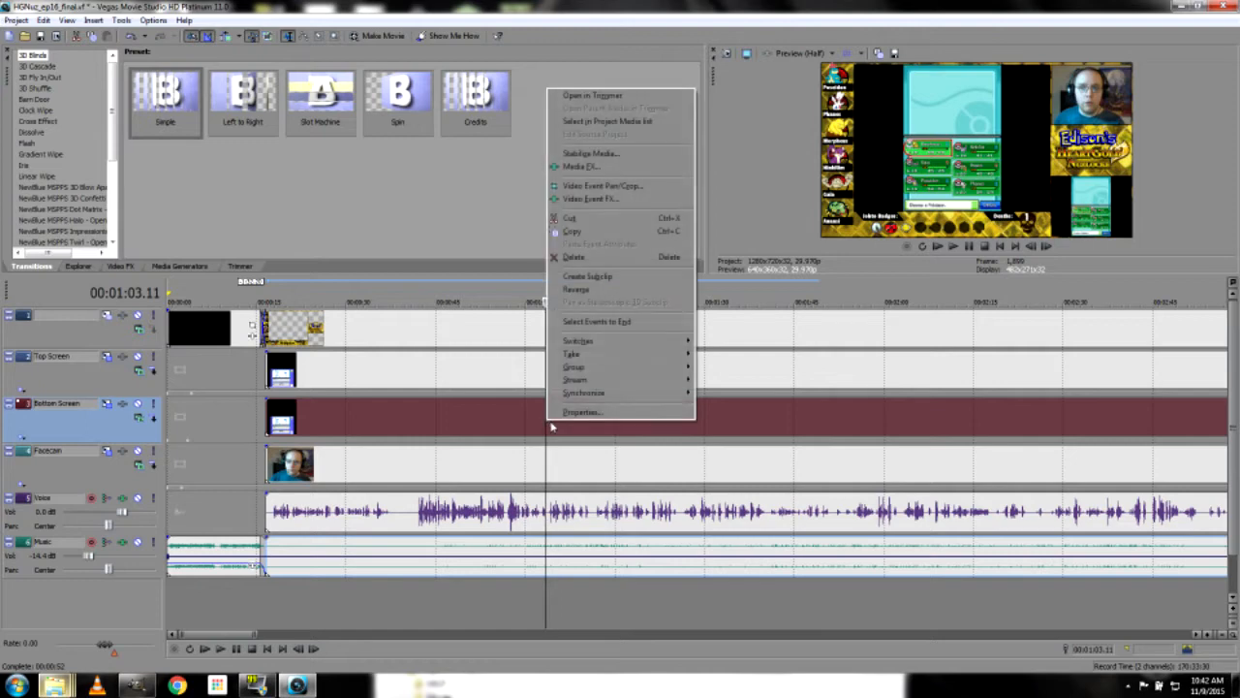
left_click(646, 185)
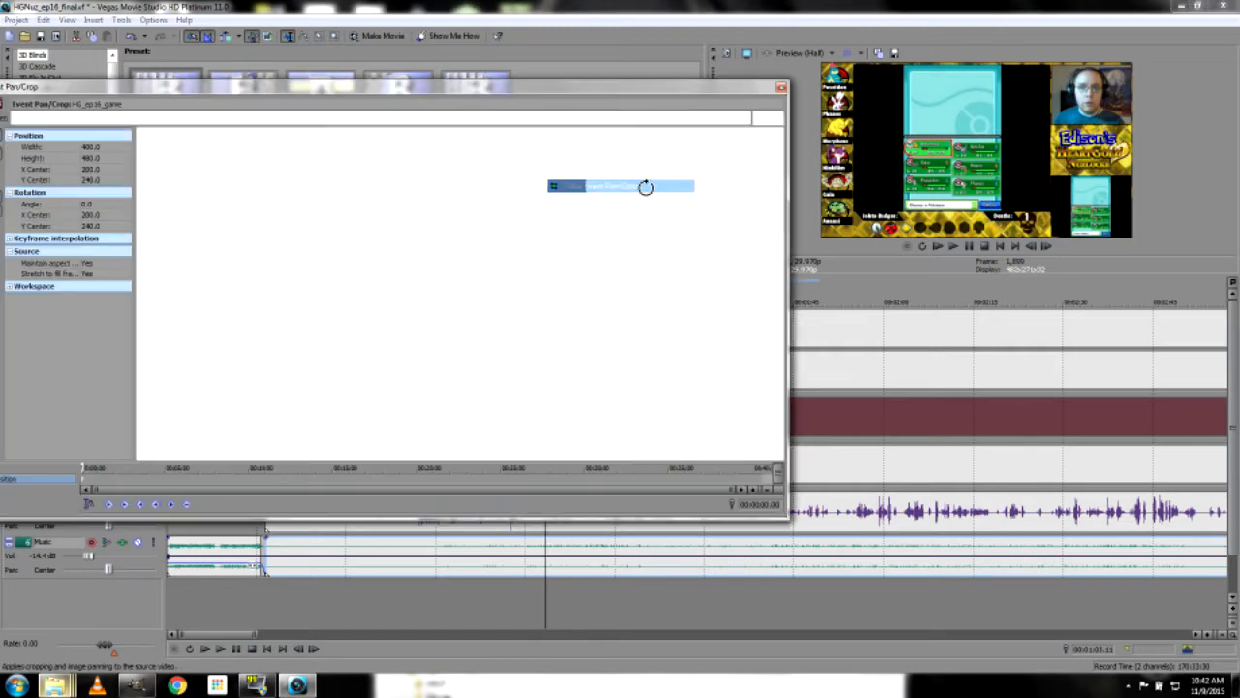
left_click(780, 88)
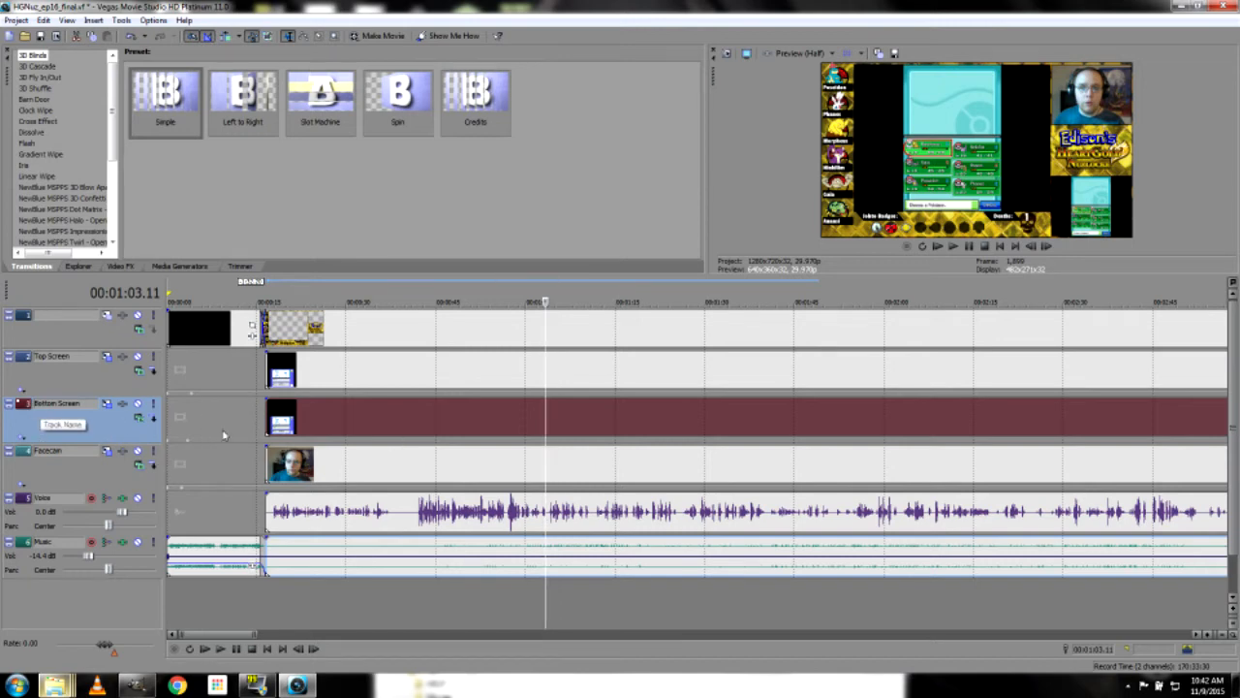
Open the track motion settings of the Bottom Screen track
left_click(358, 427)
left_click(453, 429)
left_click(108, 404)
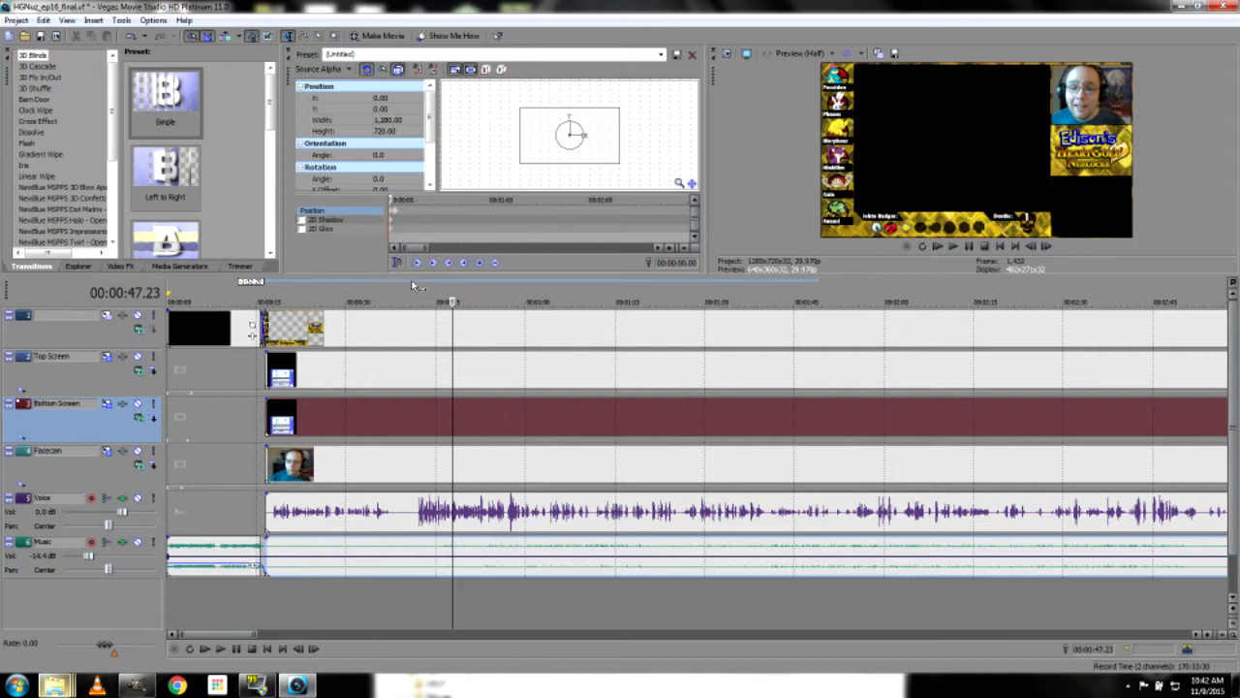
Crop the Bottom Screen clip in Video Event Pan/Crop with the 3DS Bottom Screen preset
right_click(458, 422)
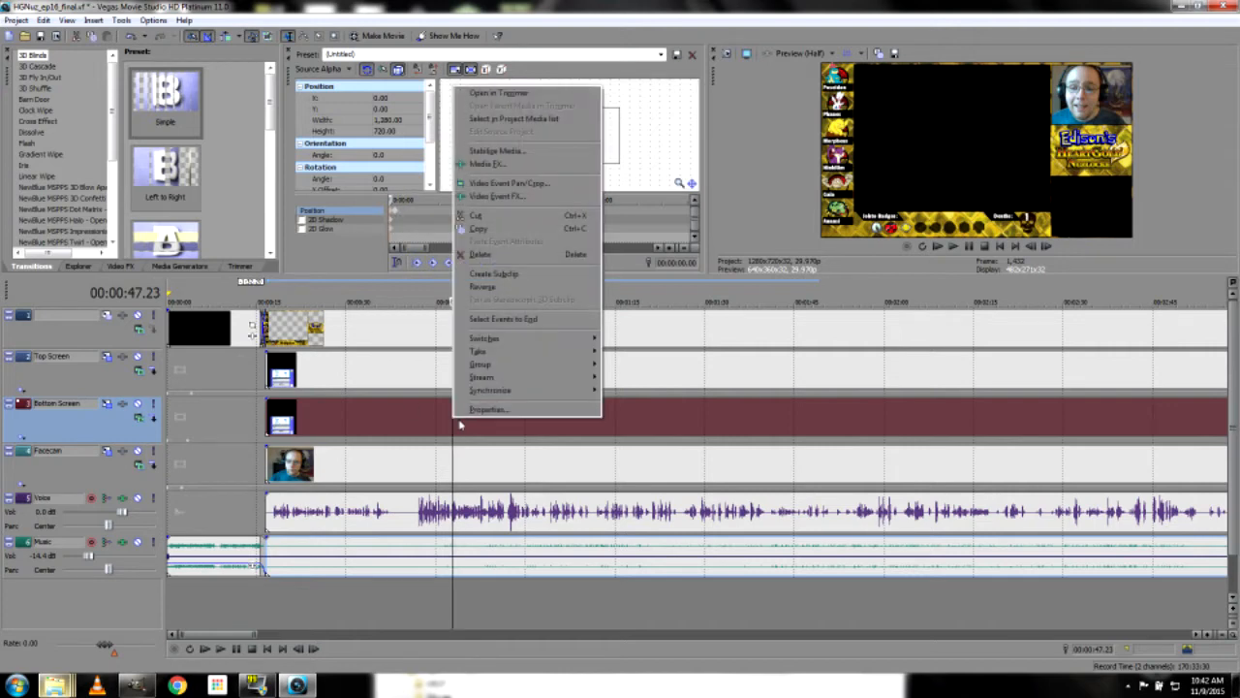
left_click(527, 183)
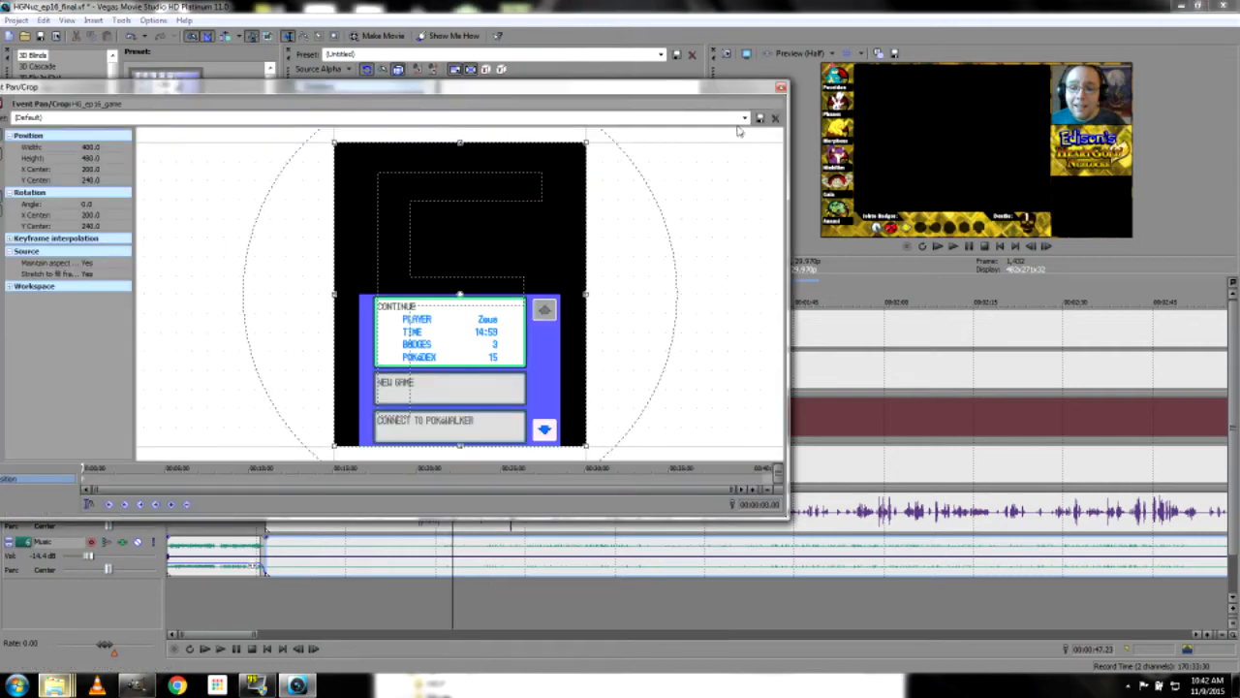
left_click_drag(461, 141, 470, 225)
left_click_drag(460, 295, 456, 334)
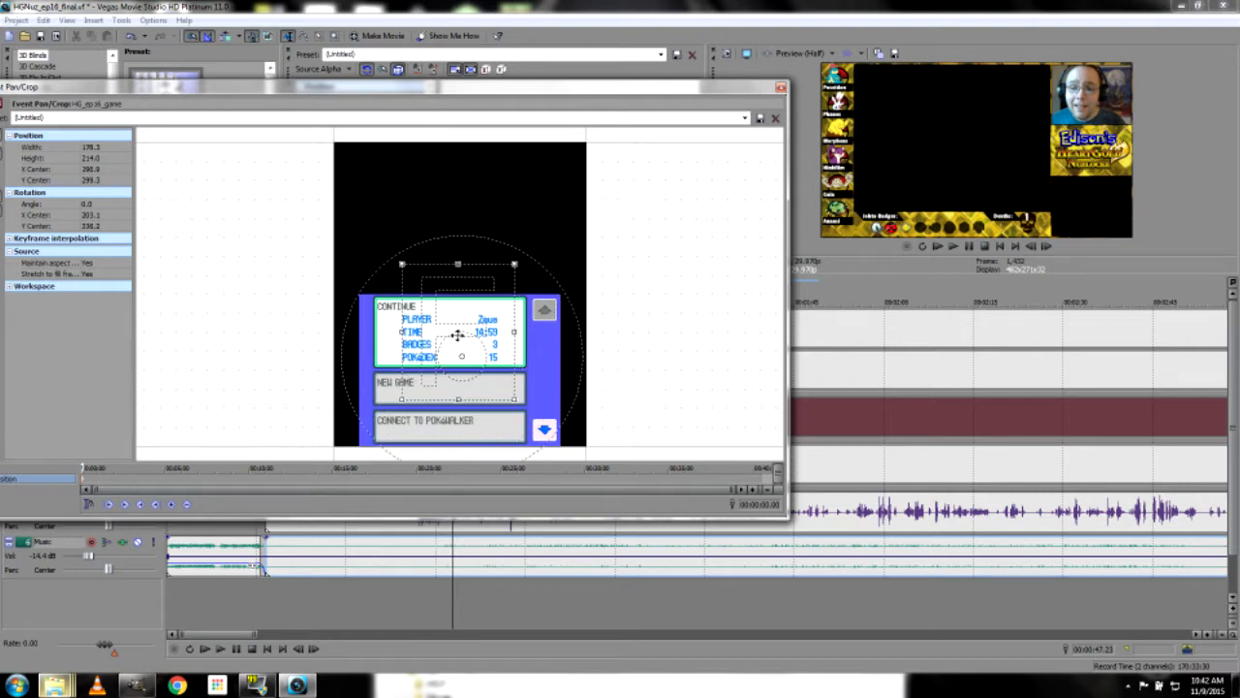
left_click(745, 117)
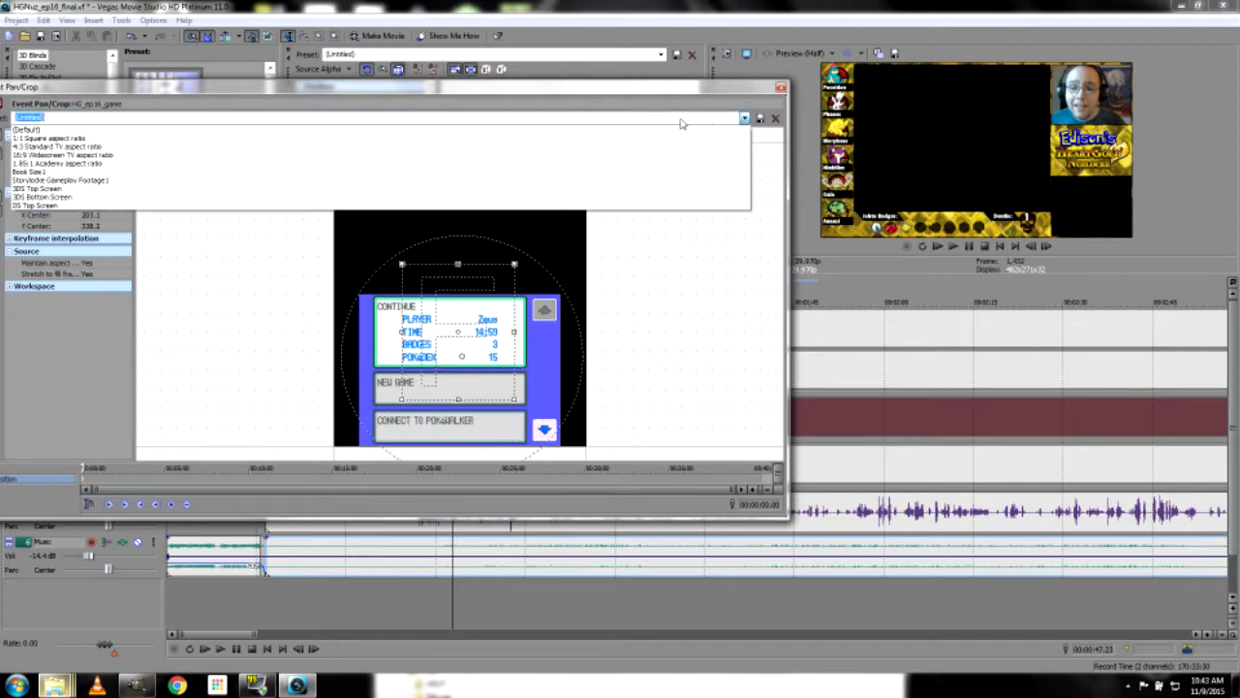
left_click(221, 197)
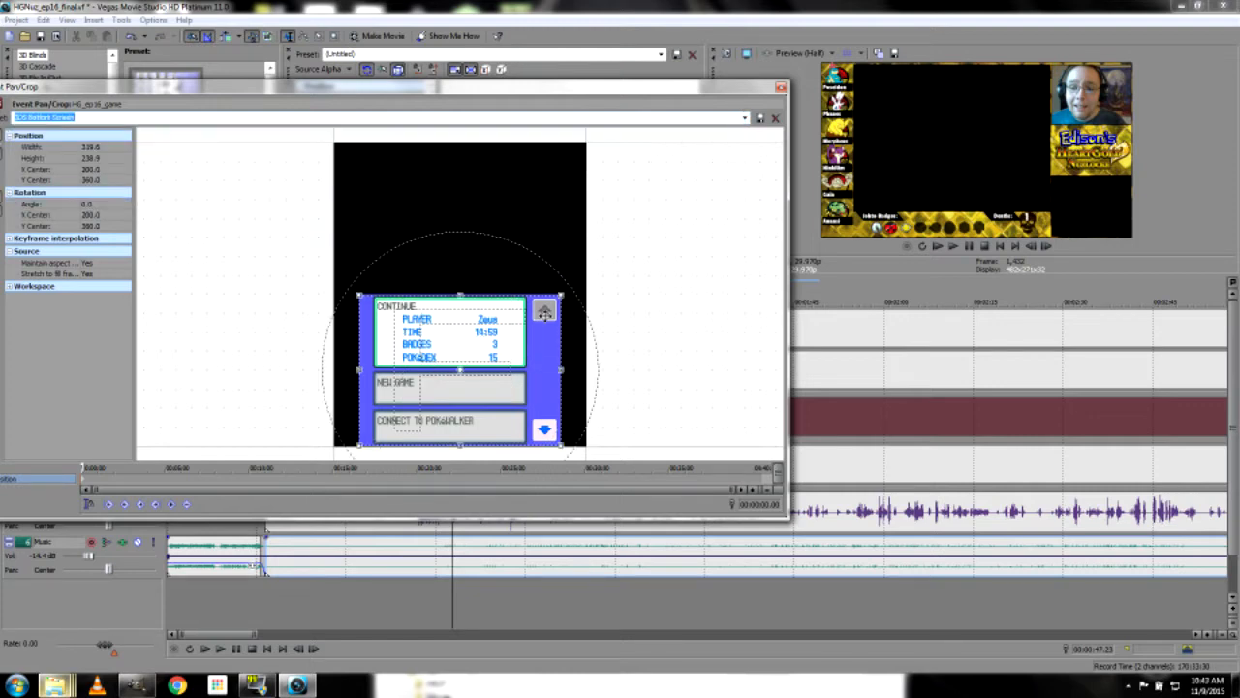
left_click(781, 89)
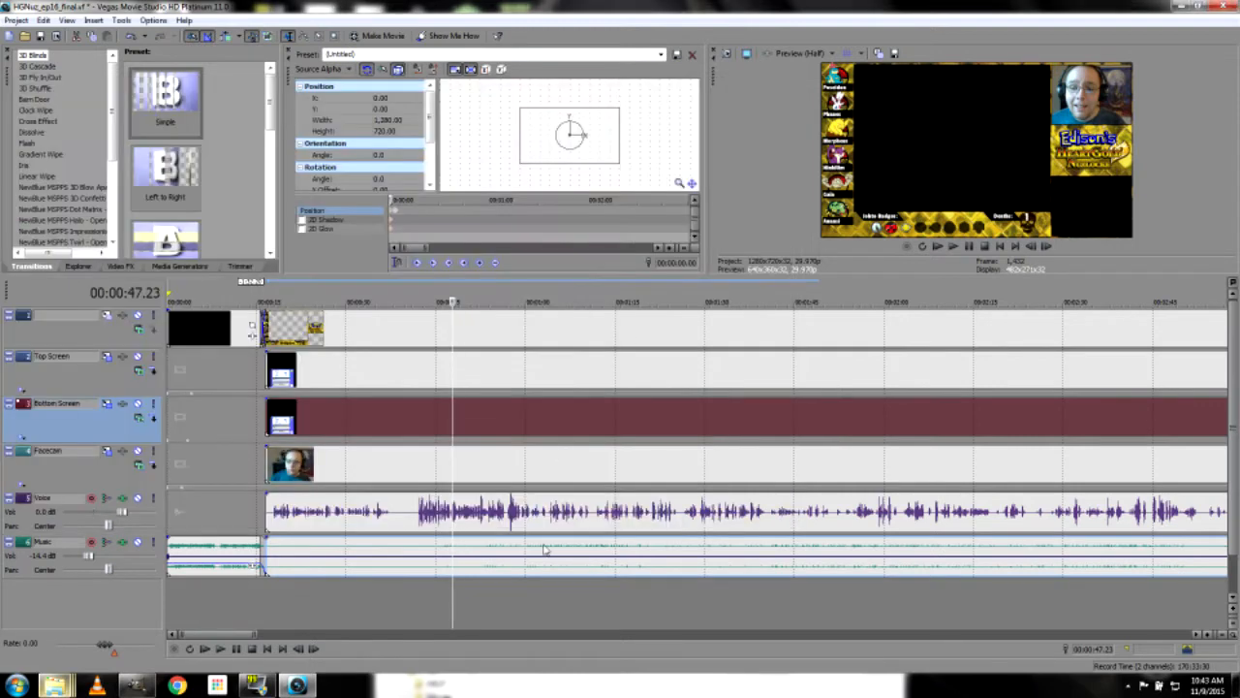
Preview the Bottom Screen clip at several points up to 00:02:07.25 and review its pan/crop settings
left_click(700, 424)
left_click(827, 423)
left_click(929, 422)
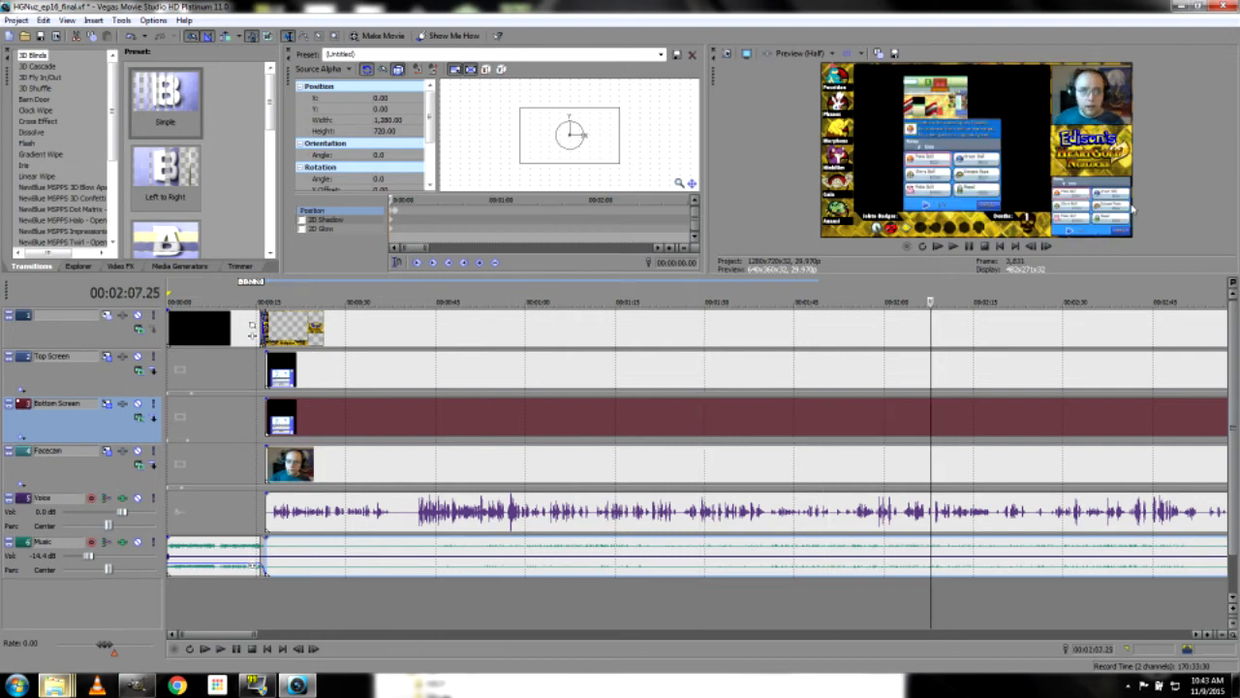
right_click(933, 415)
left_click(978, 182)
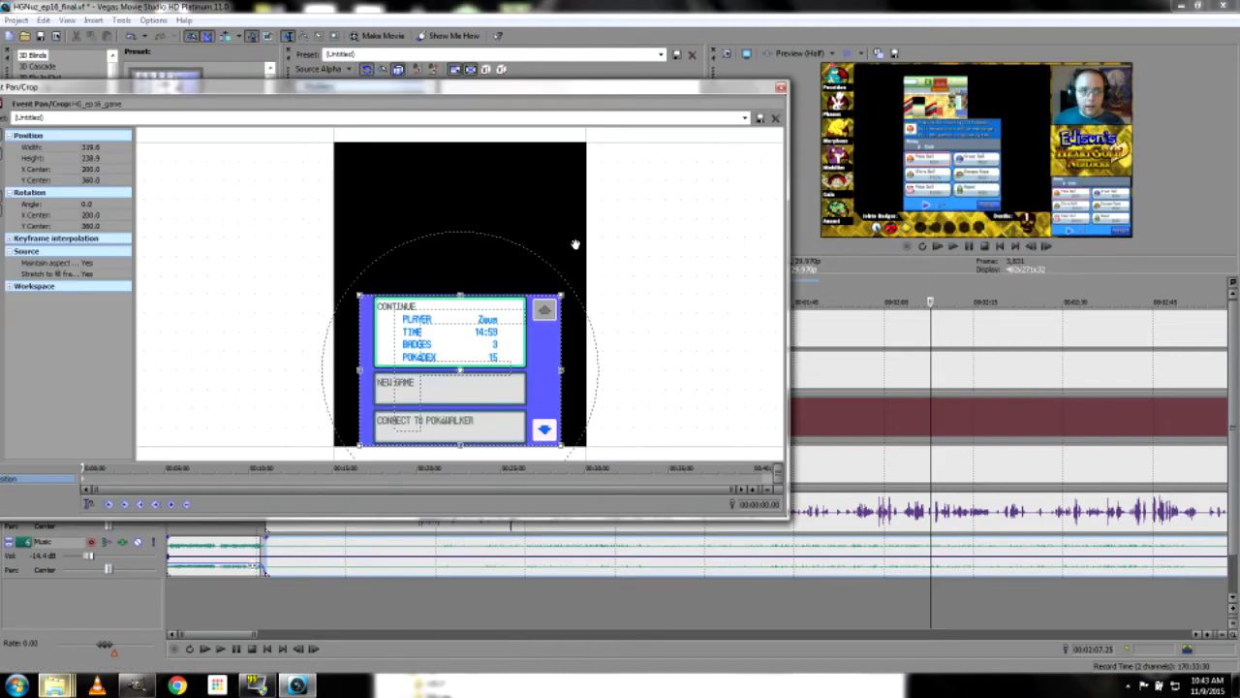
left_click(781, 87)
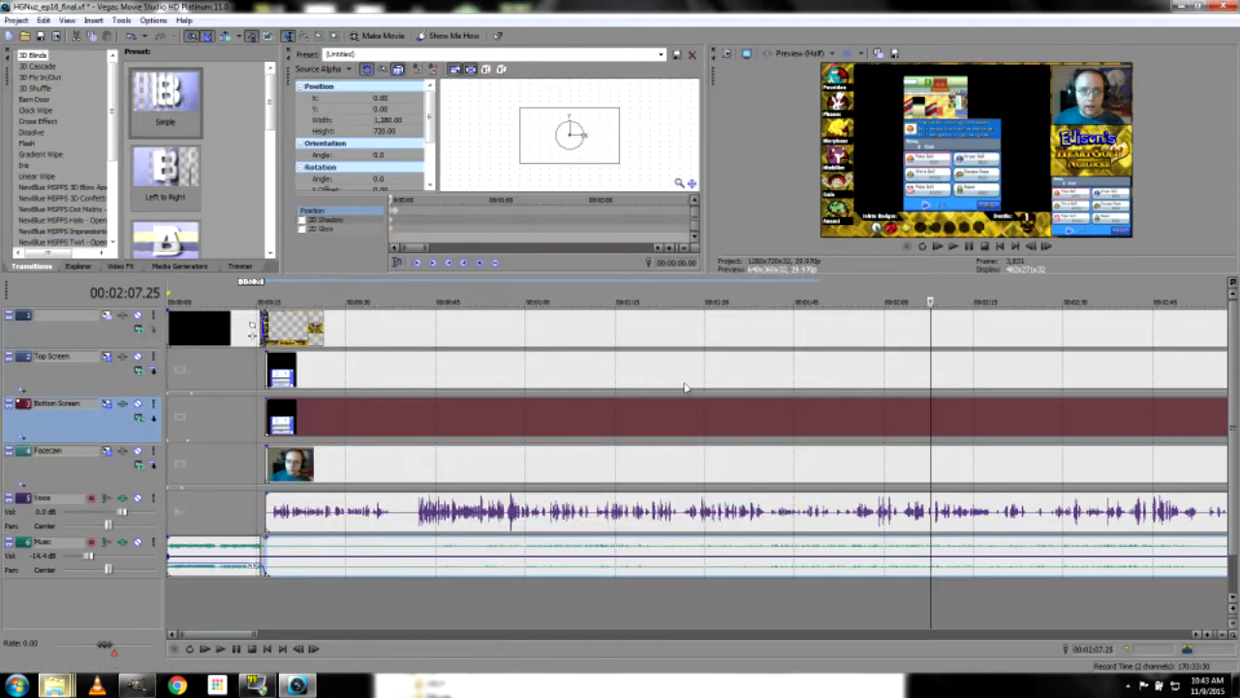
Try the 3DS Top Screen pan/crop preset on the Top Screen clip and preview several points around two minutes
left_click(926, 360)
right_click(930, 378)
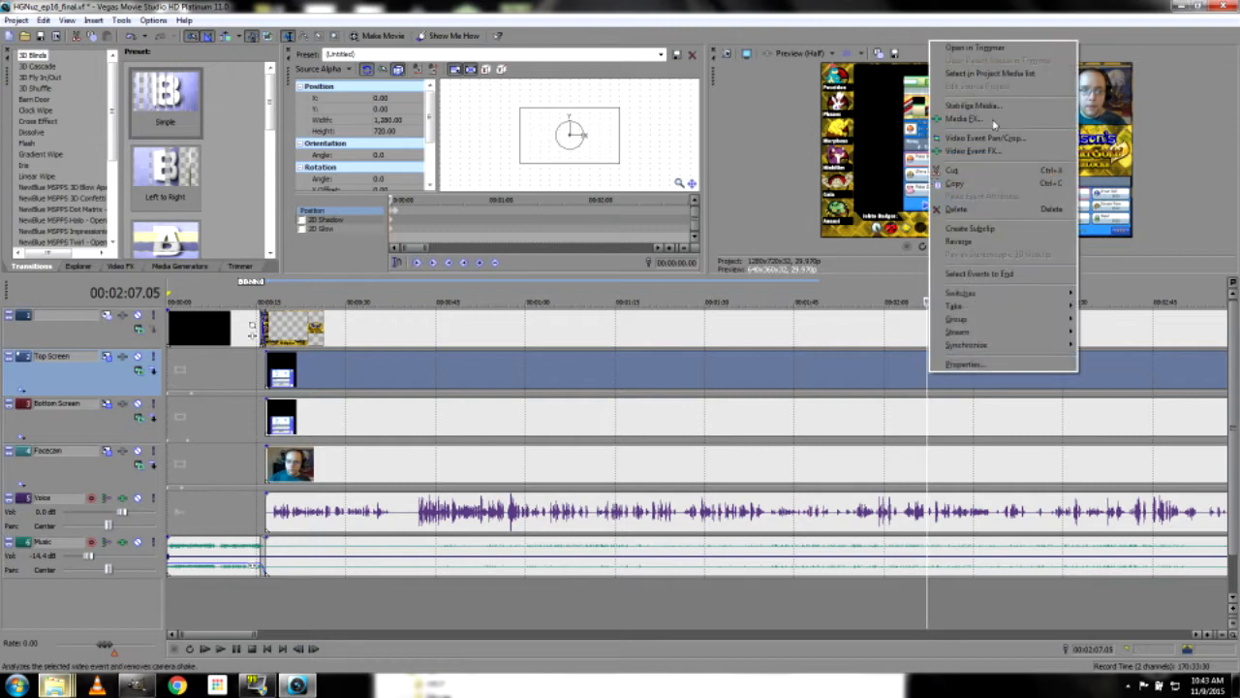
left_click(954, 138)
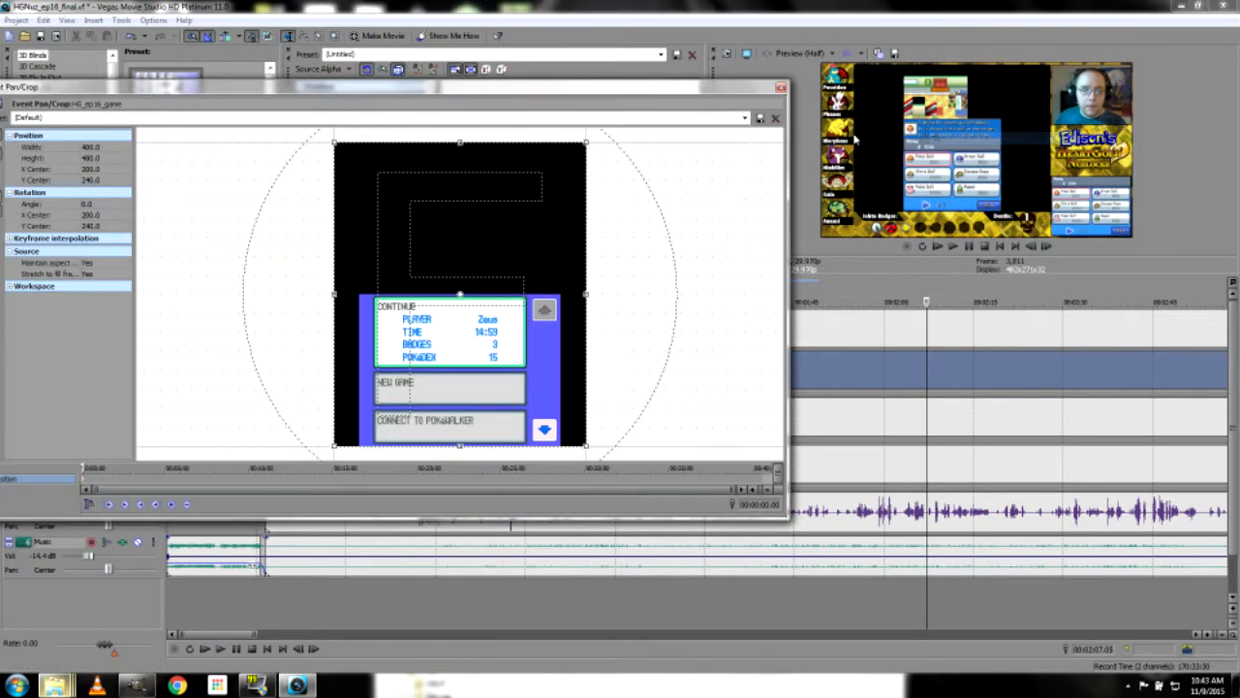
left_click(744, 118)
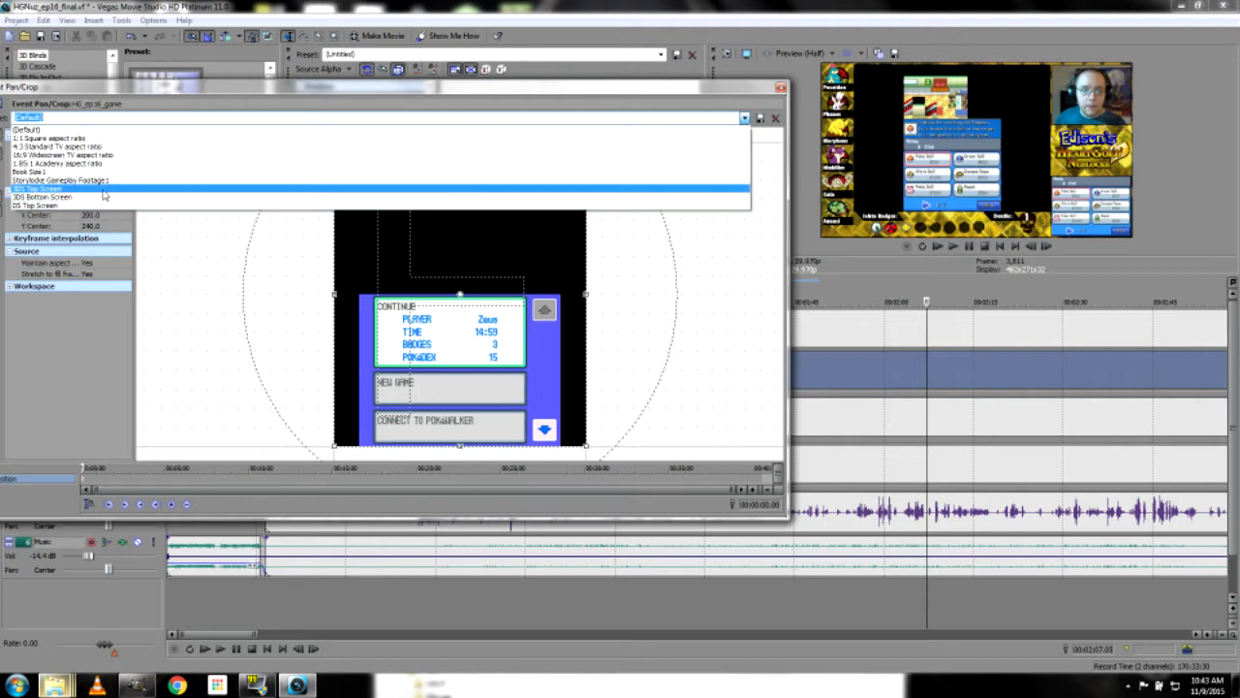
left_click(104, 191)
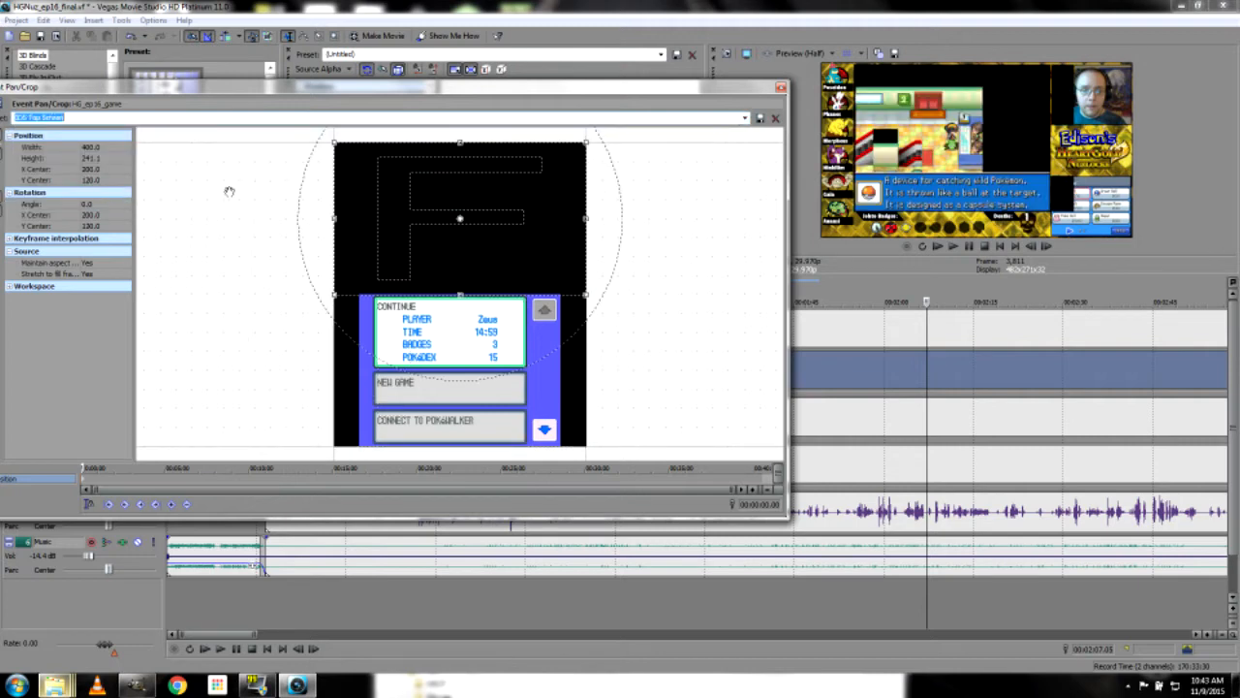
left_click(781, 88)
left_click(960, 361)
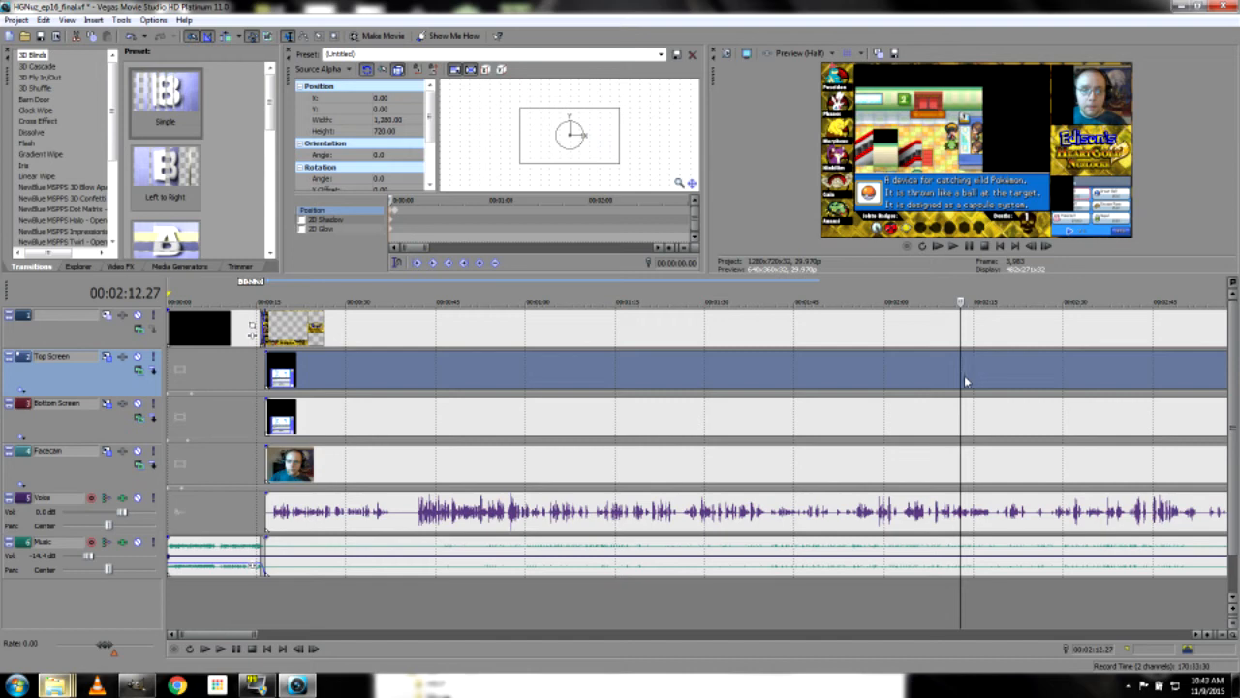
left_click(828, 375)
left_click(902, 384)
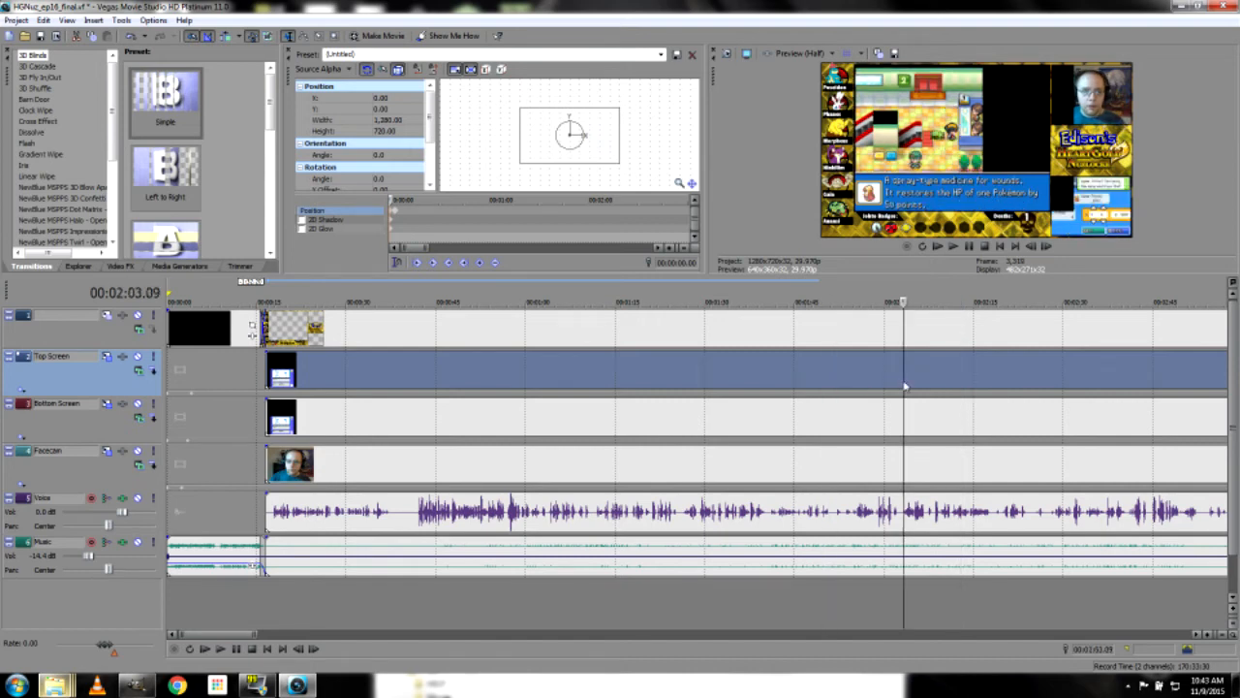
left_click(965, 386)
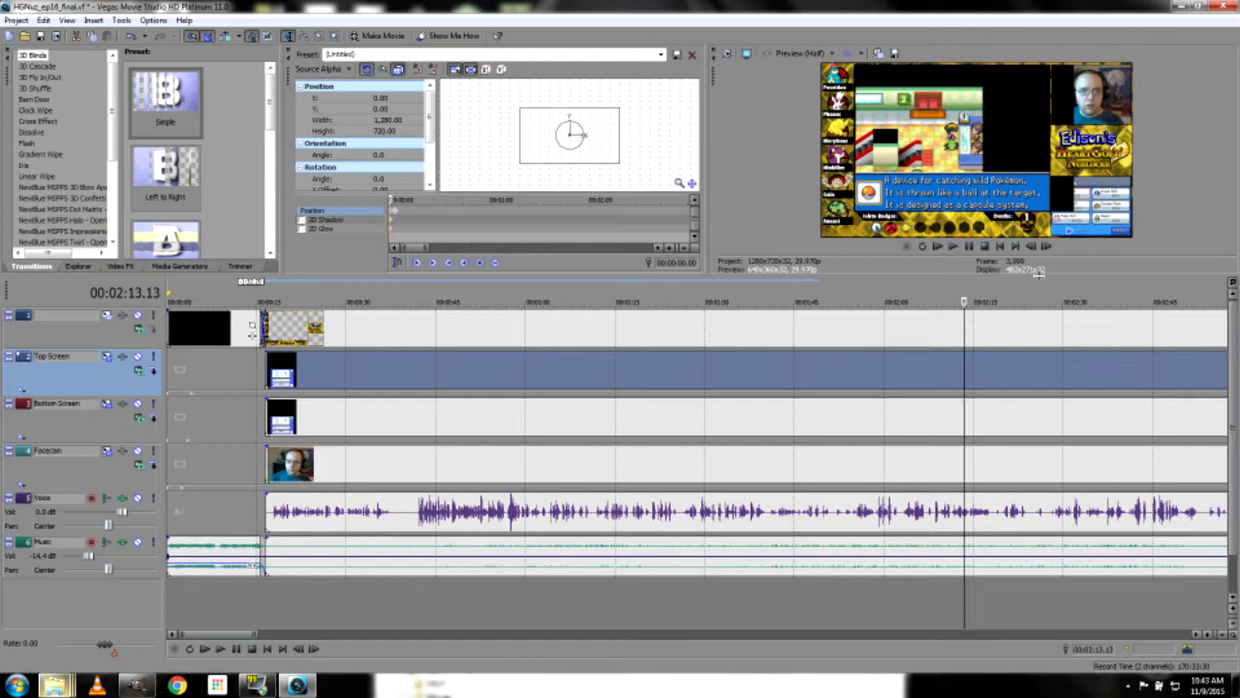
Apply the DS Top Screen pan/crop preset to the Top Screen clip
right_click(958, 366)
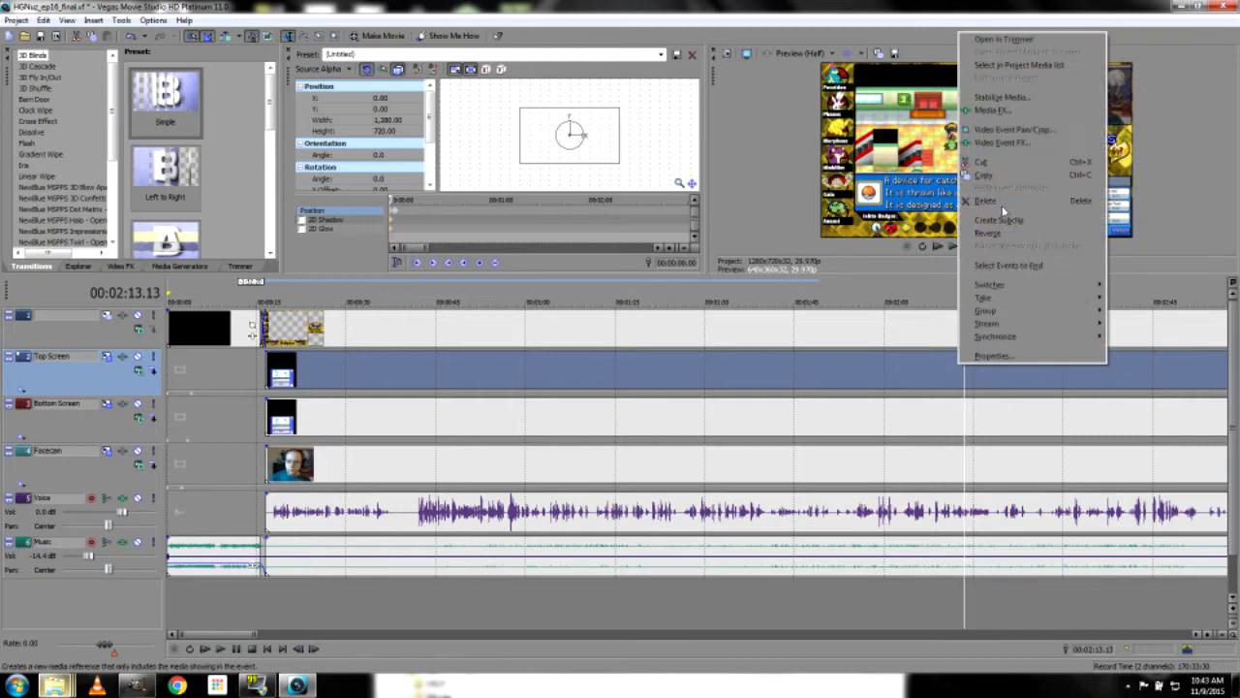
left_click(1013, 129)
left_click(743, 118)
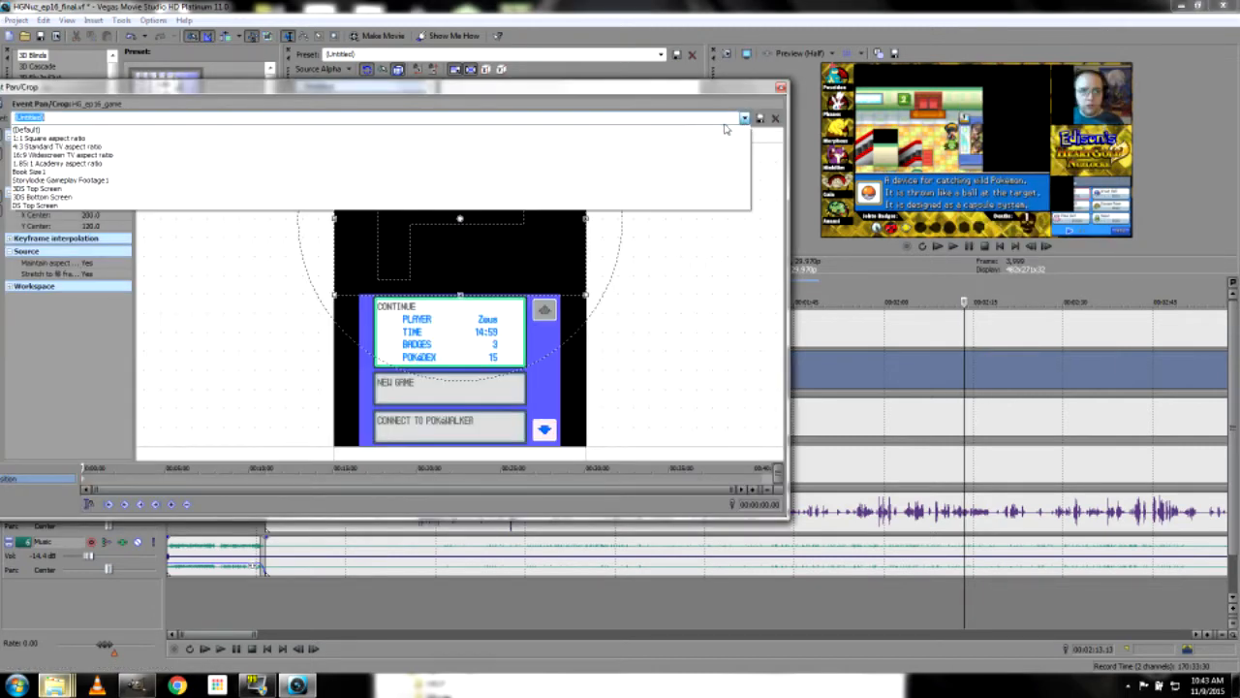
left_click(152, 205)
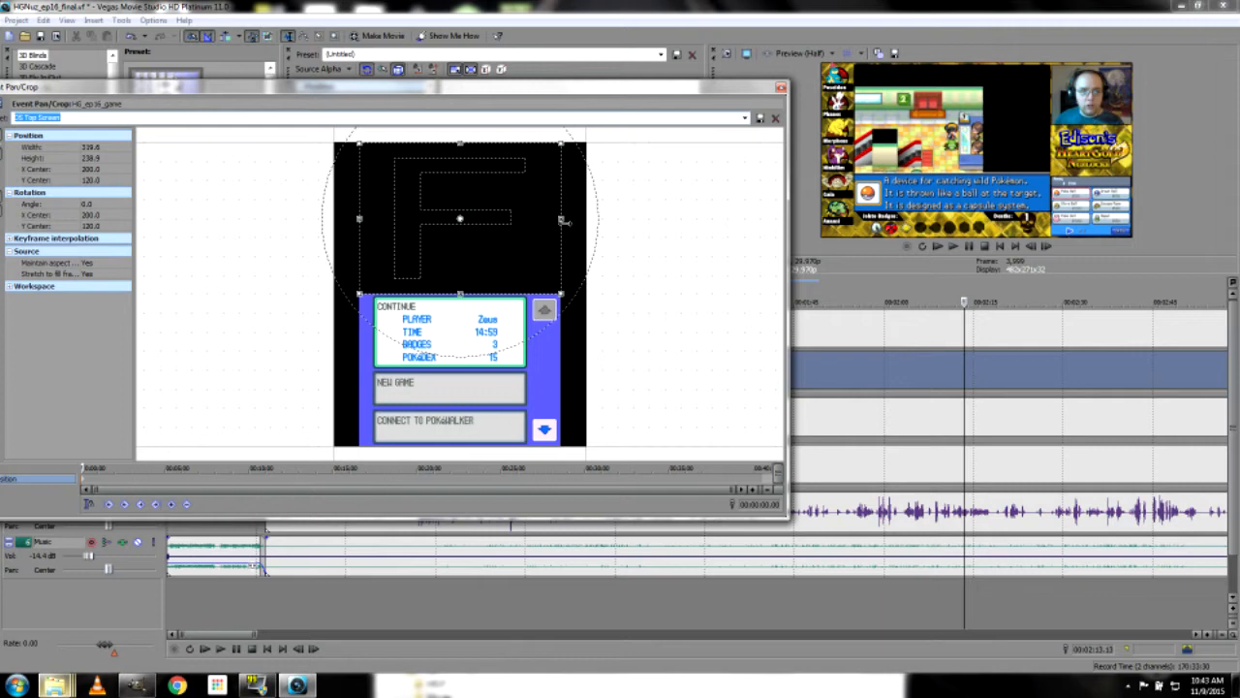
left_click(781, 87)
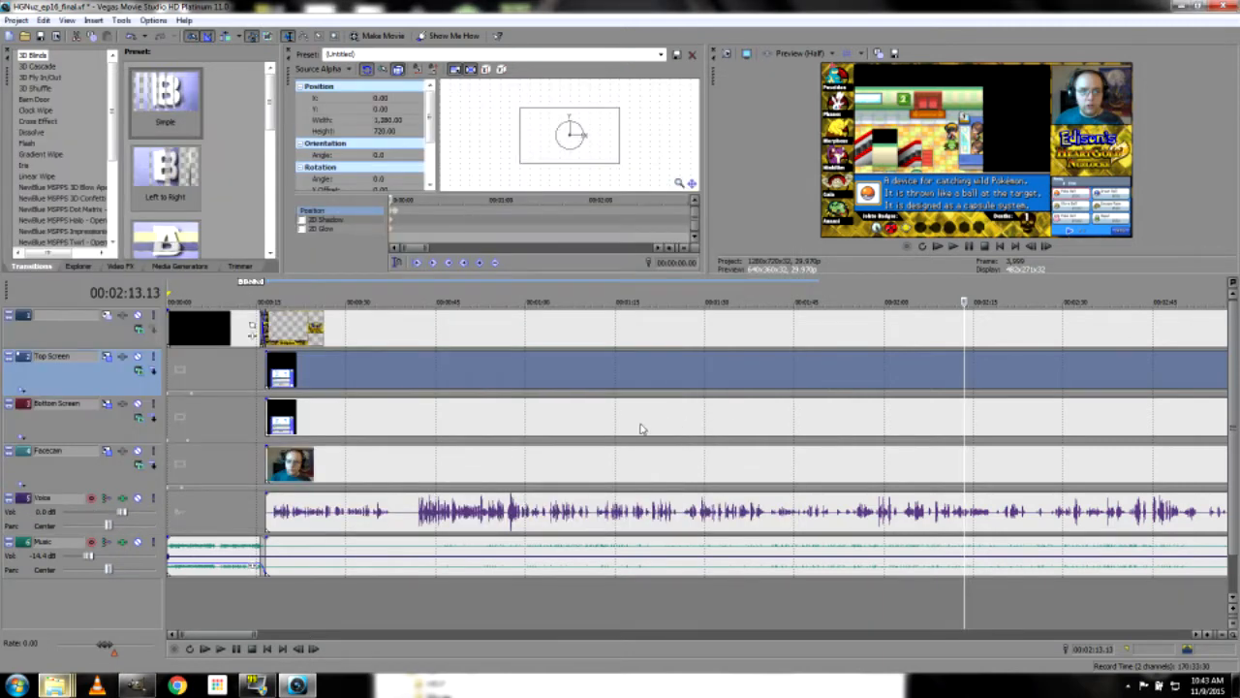
Play the opening from 00:00:17.14 and again from 00:00:21.02 to check the voice audio against the game footage
left_click(274, 418)
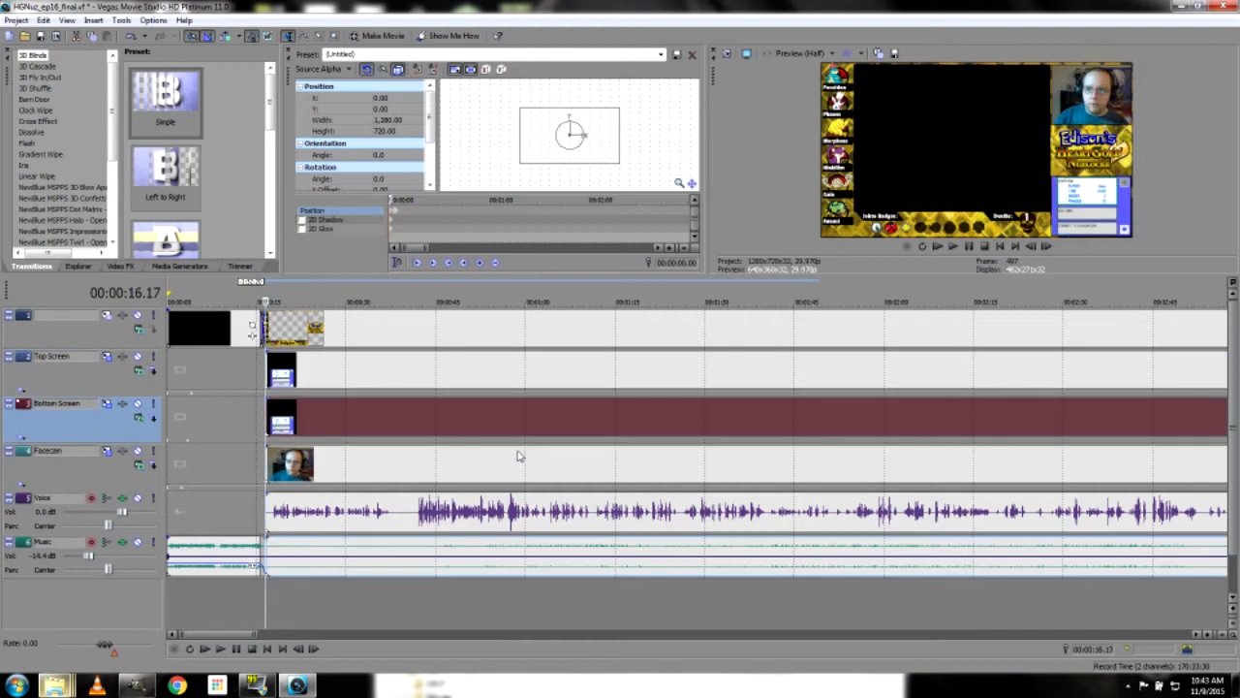
scroll(514, 460, "up", 2)
left_click(375, 524)
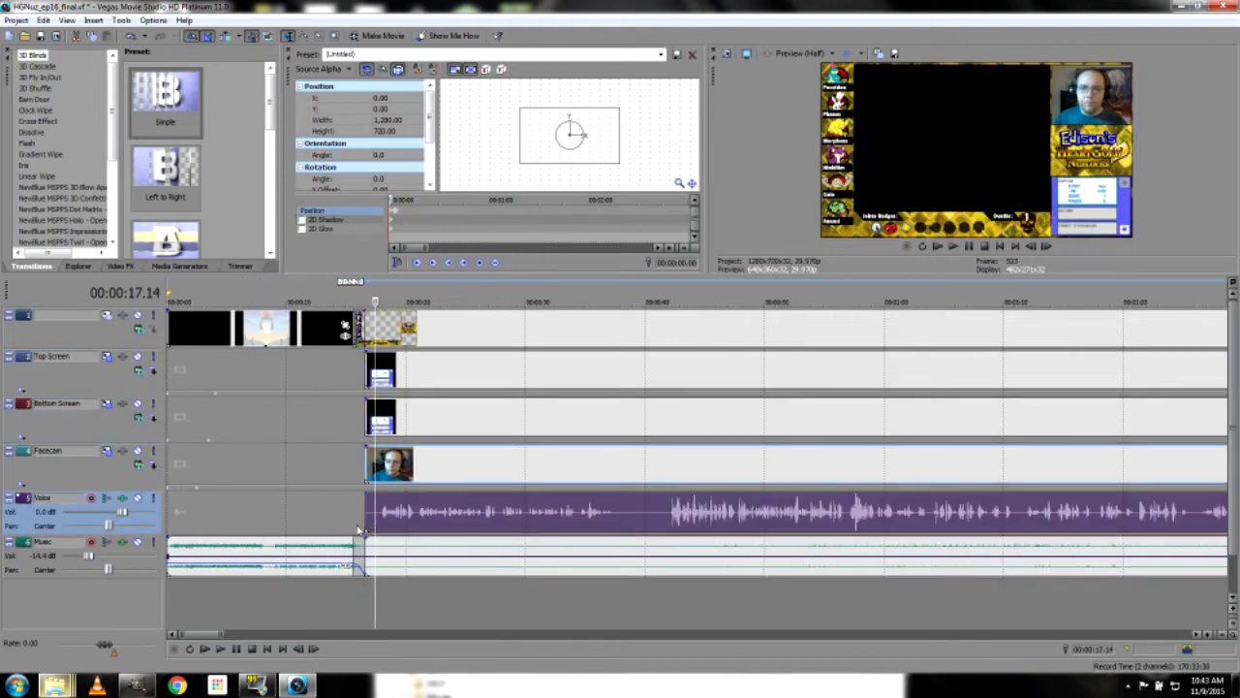
left_click(220, 648)
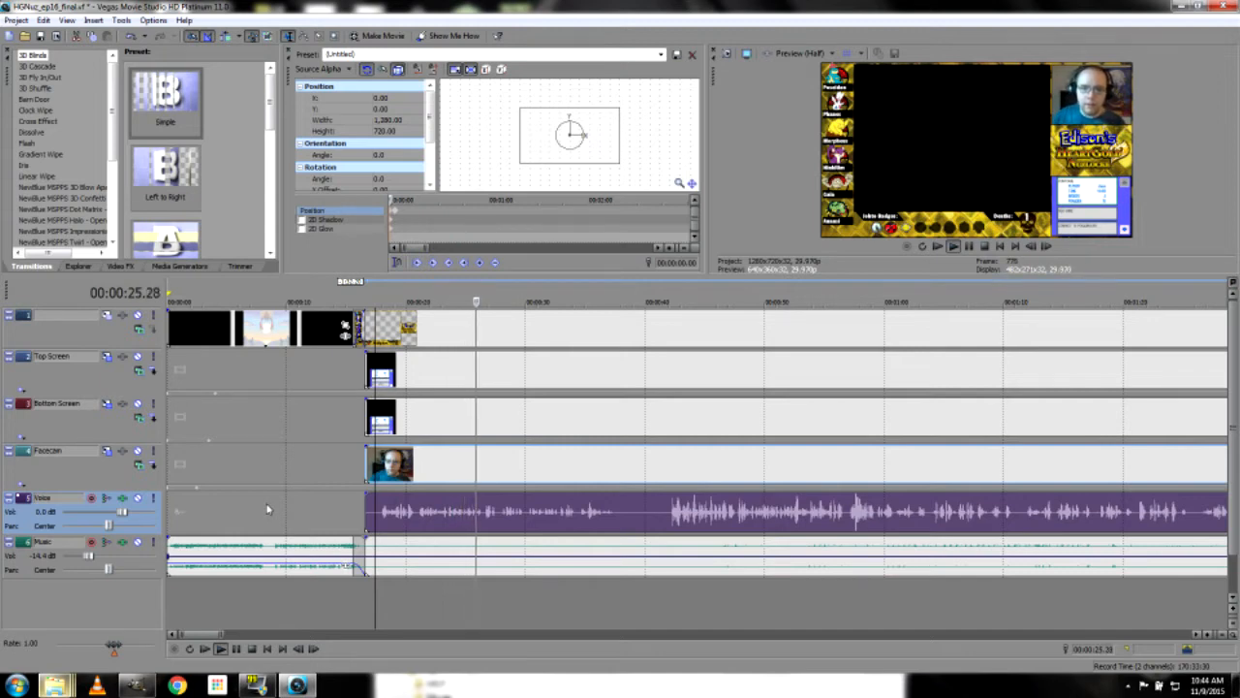
left_click(251, 648)
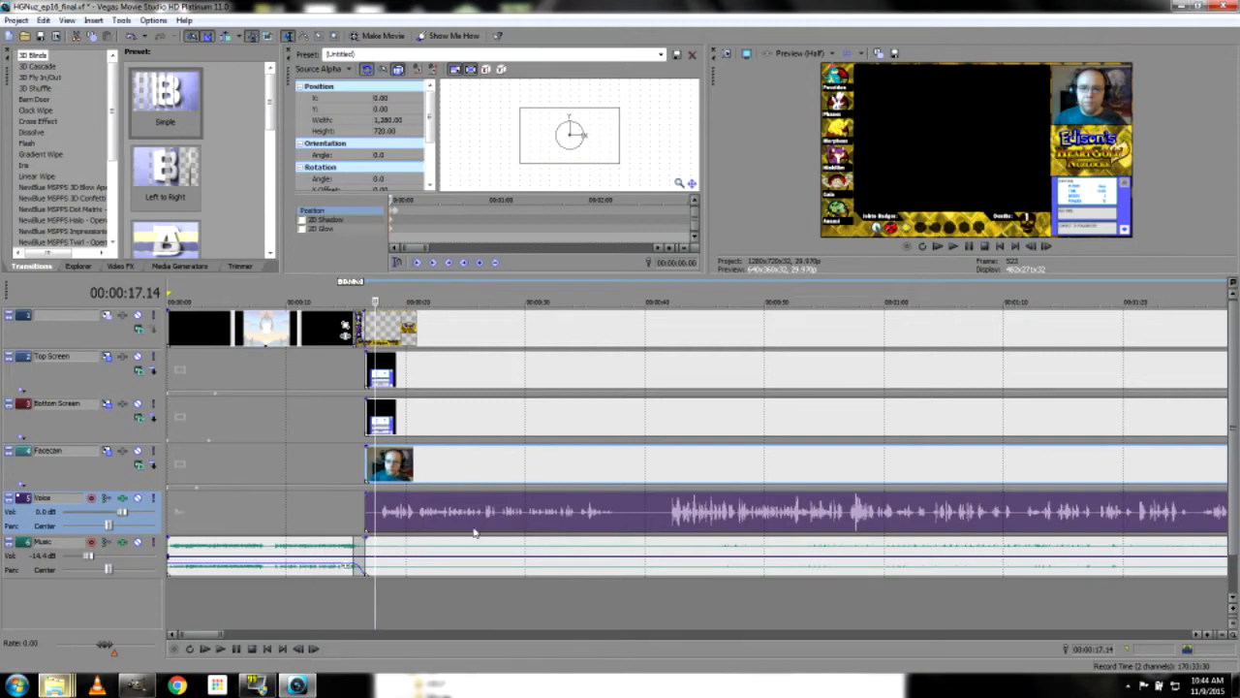
scroll(474, 532, "up", 1)
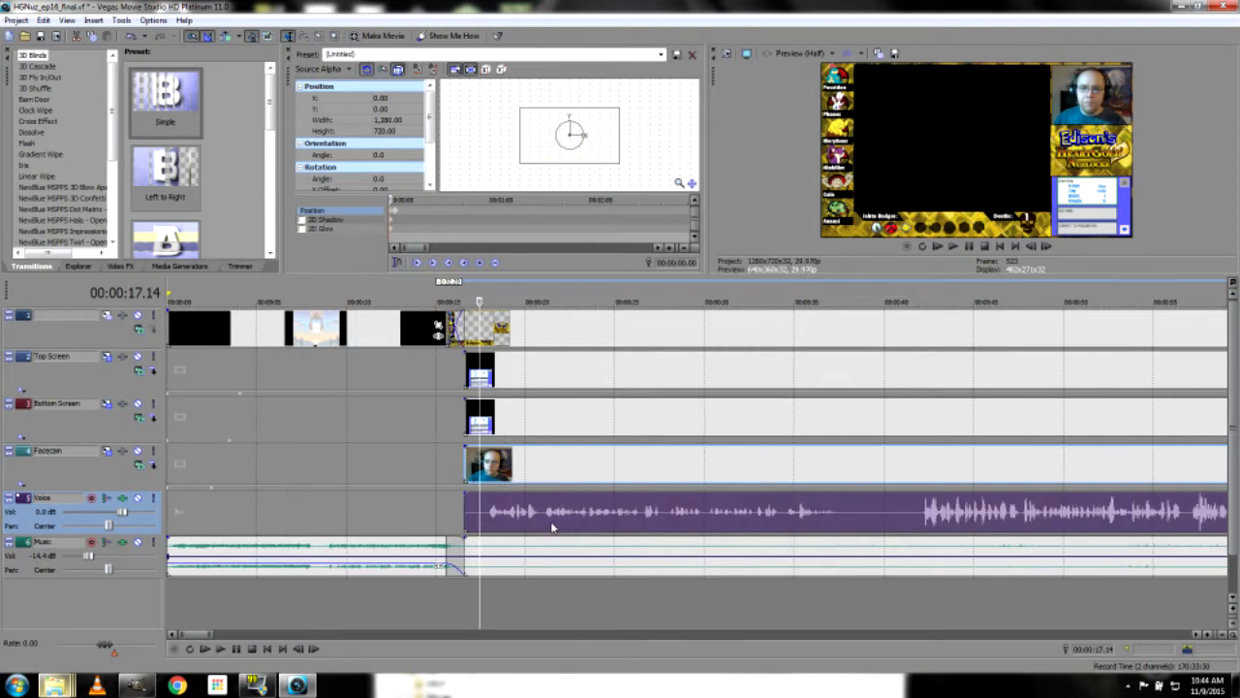
scroll(551, 523, "up", 1)
left_click_drag(191, 636, 195, 638)
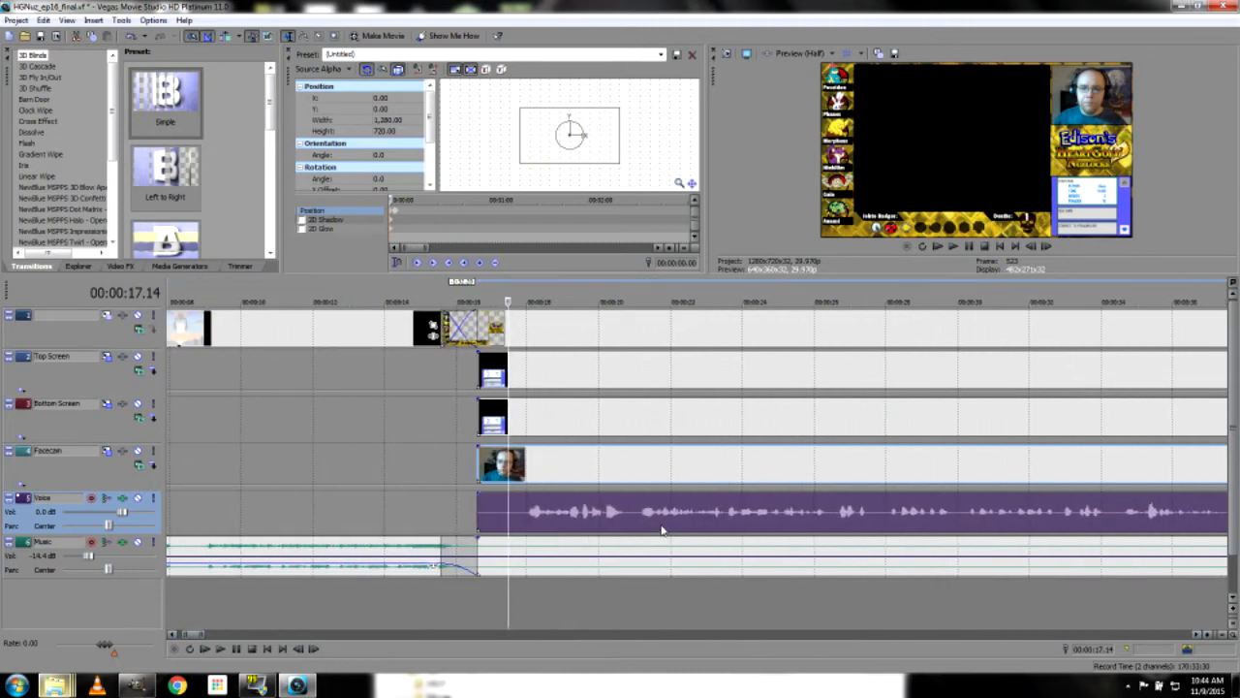
left_click(638, 518)
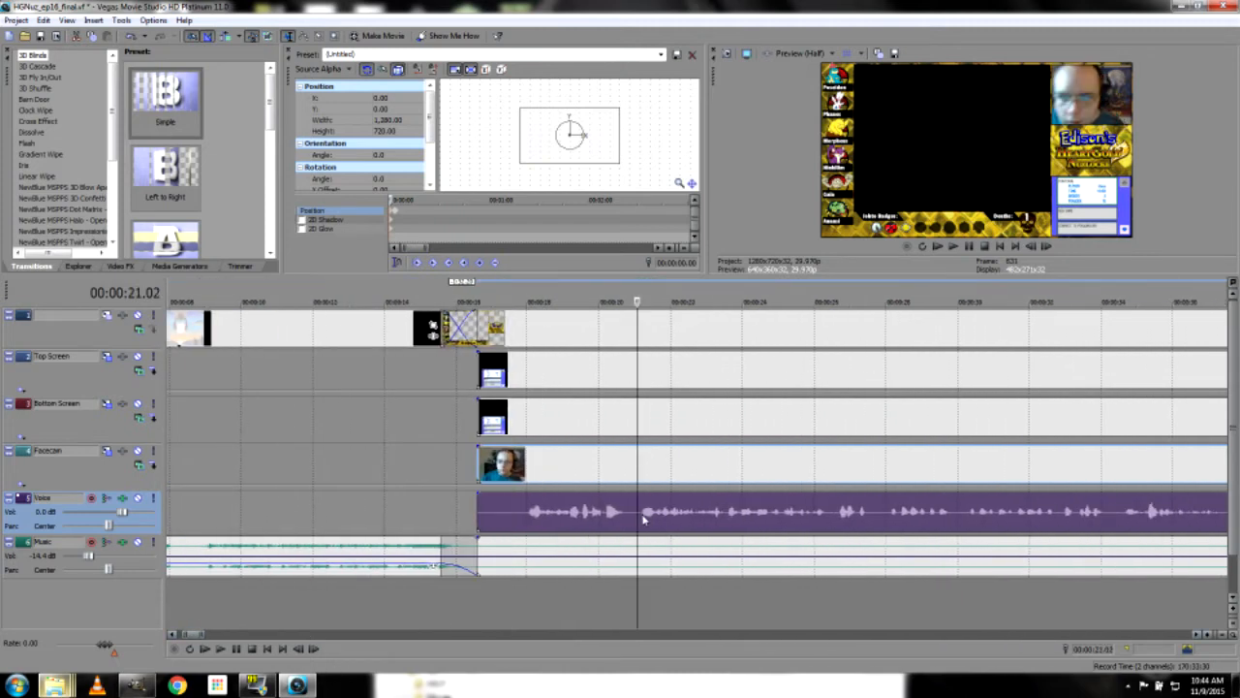
left_click(222, 650)
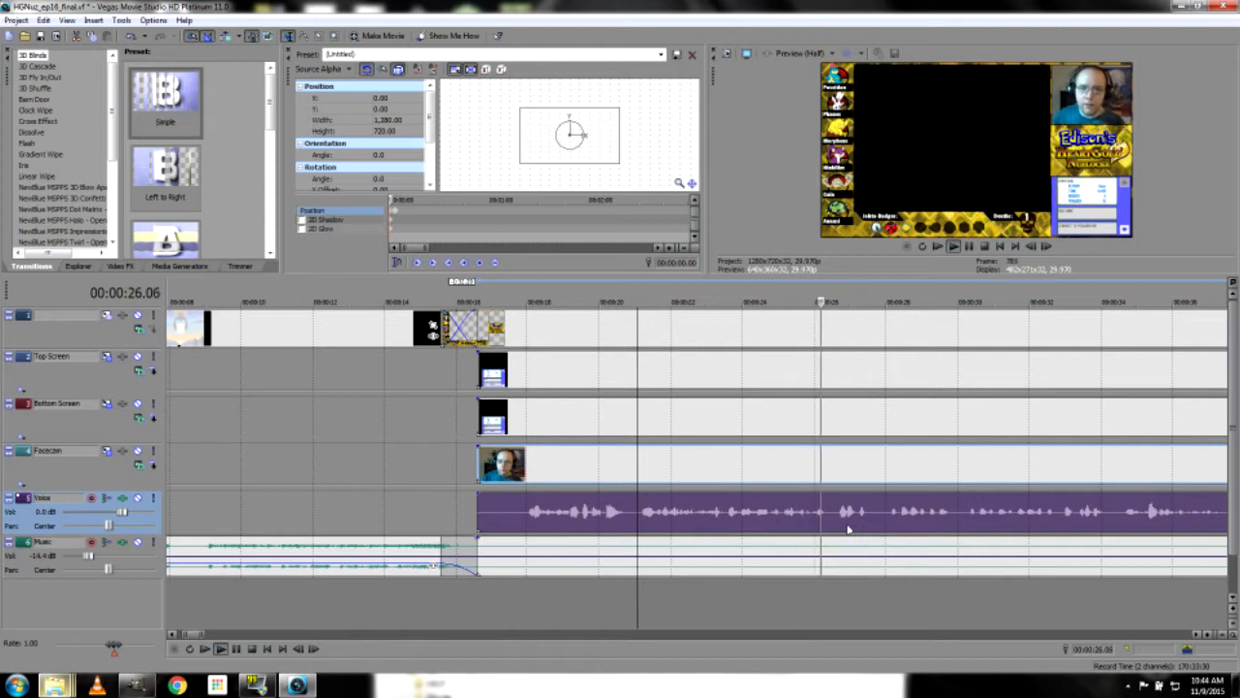
key("space")
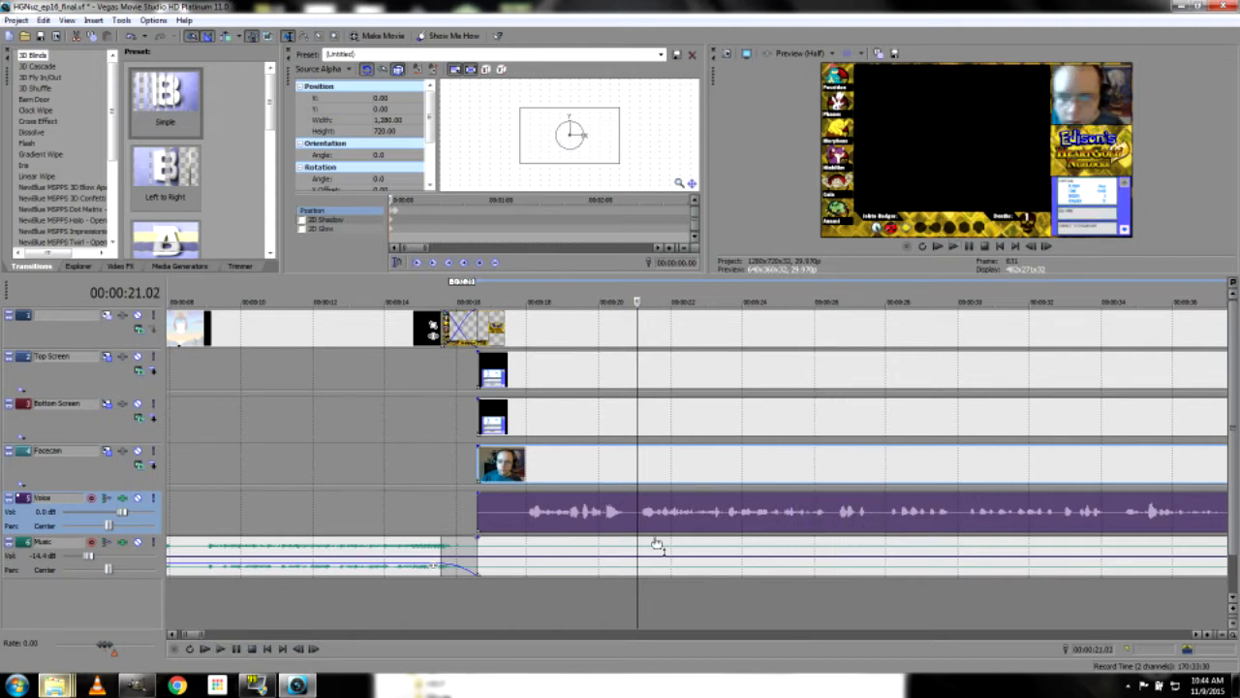
Trim the Facecam and Voice clips' start to the first speech and shift them slightly later to sync with the game at 00:00:27.01
left_click(837, 518)
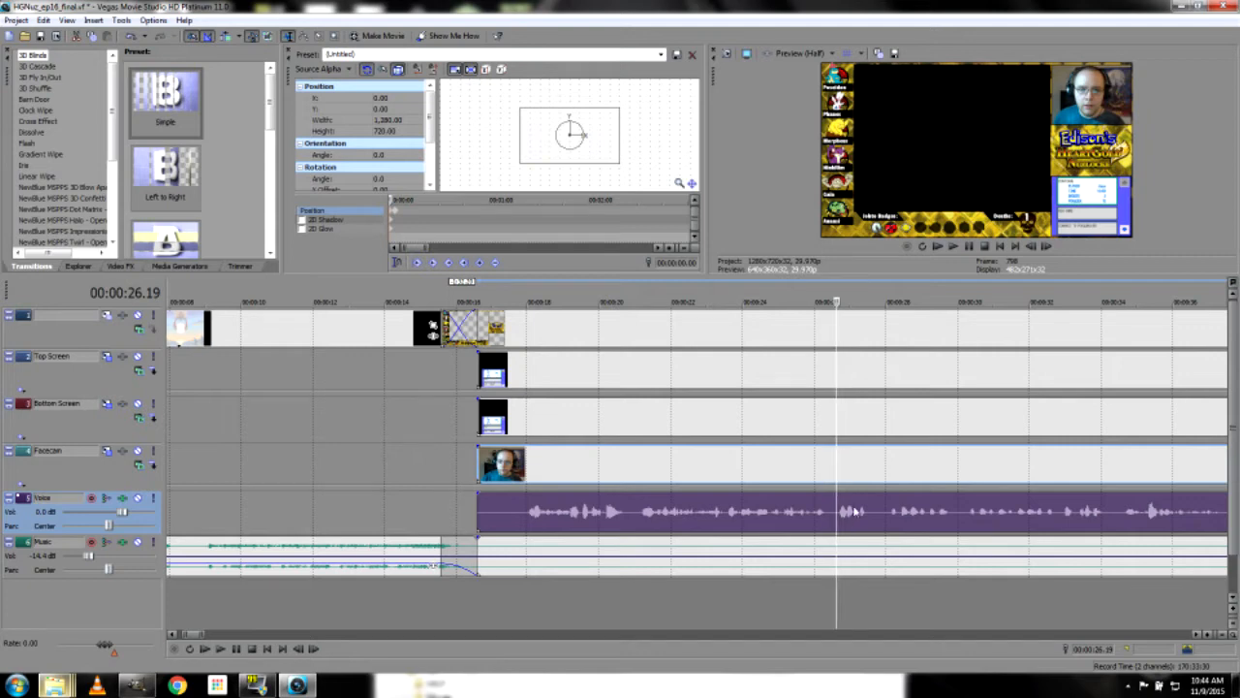
key("Right")
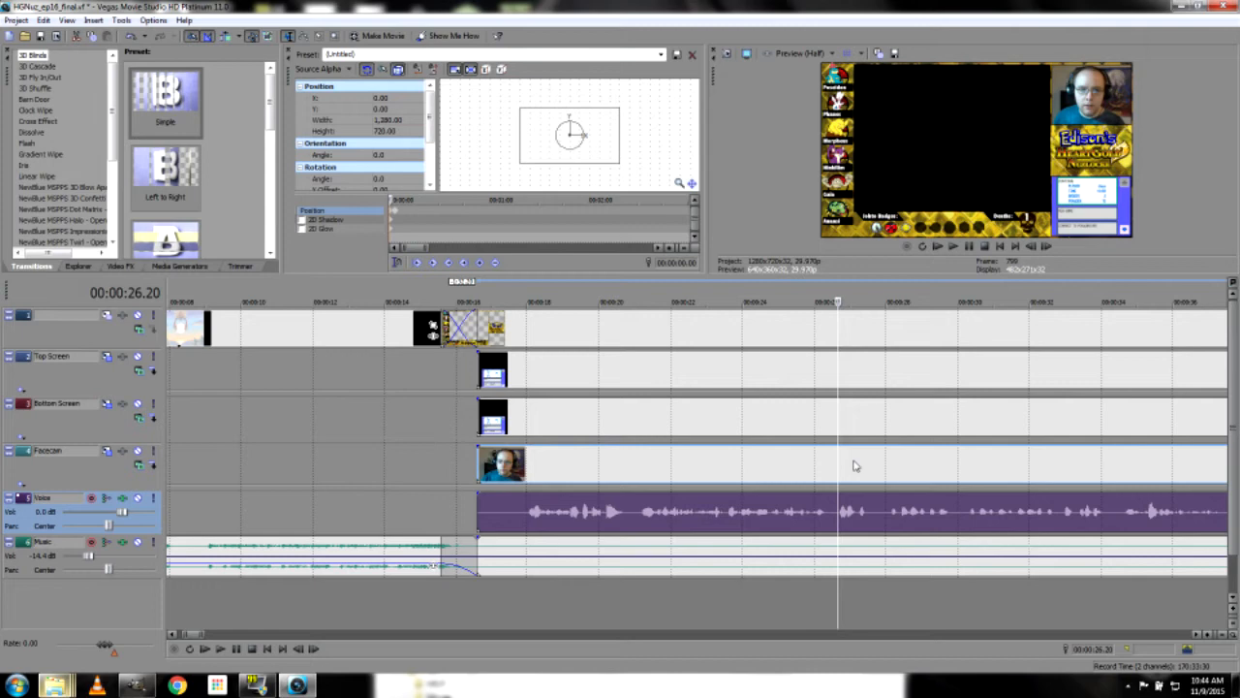
left_click(832, 524)
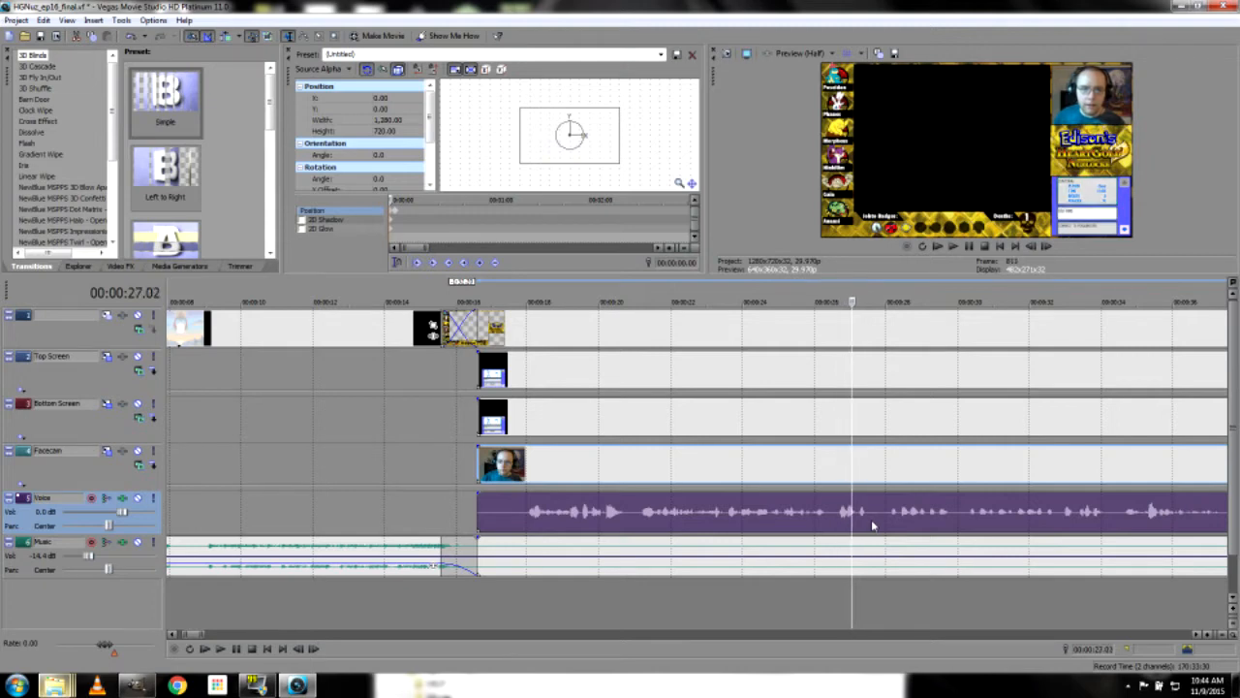
key("Left")
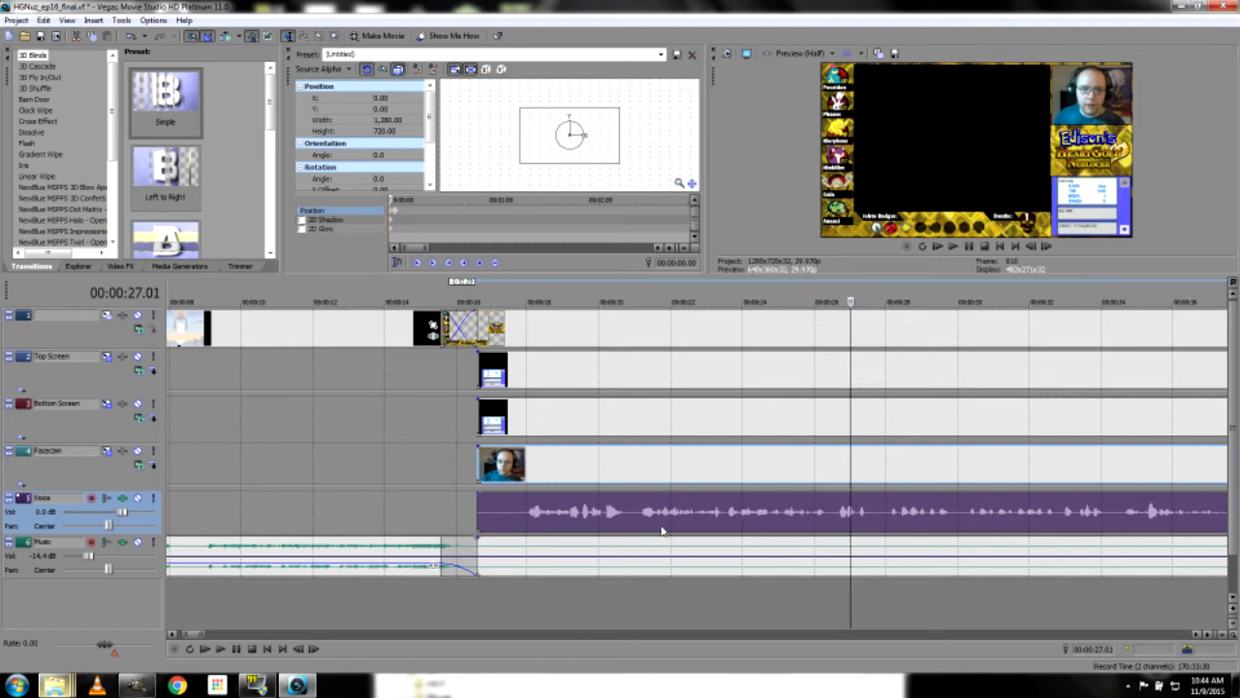
left_click_drag(478, 513, 530, 515)
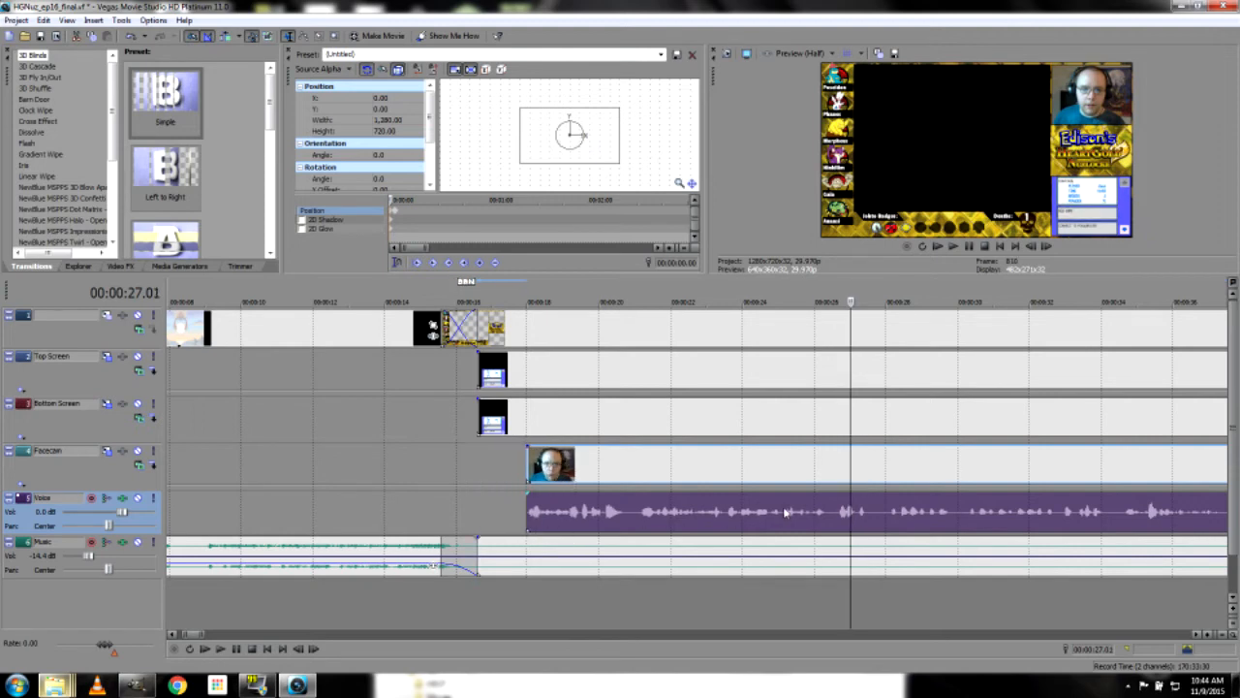
left_click_drag(771, 514, 781, 513)
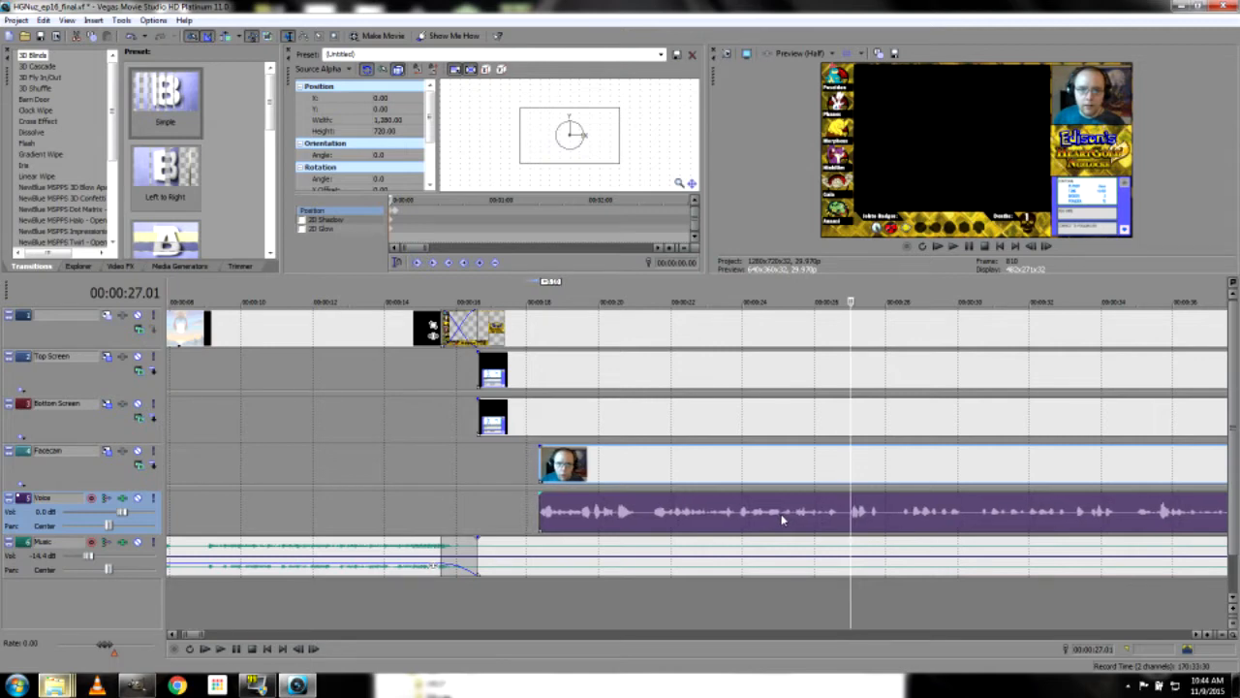
Play from 00:00:26.23 to check the voice sync against the game footage
left_click(841, 520)
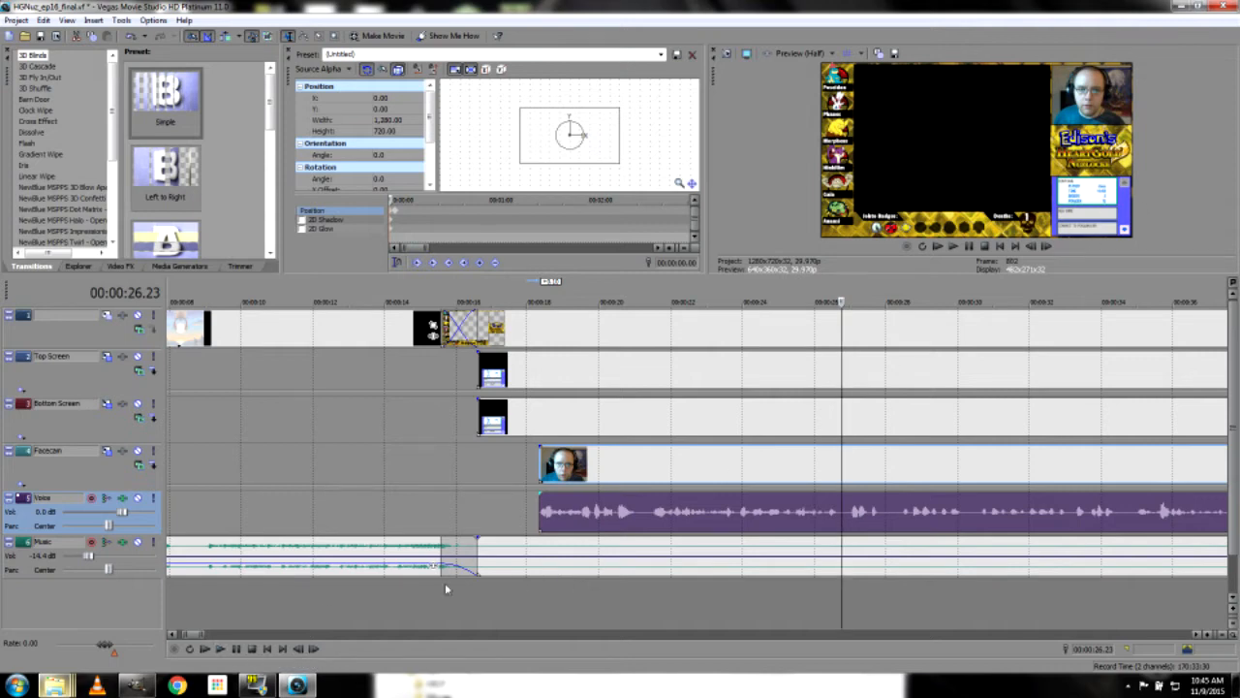
left_click(222, 650)
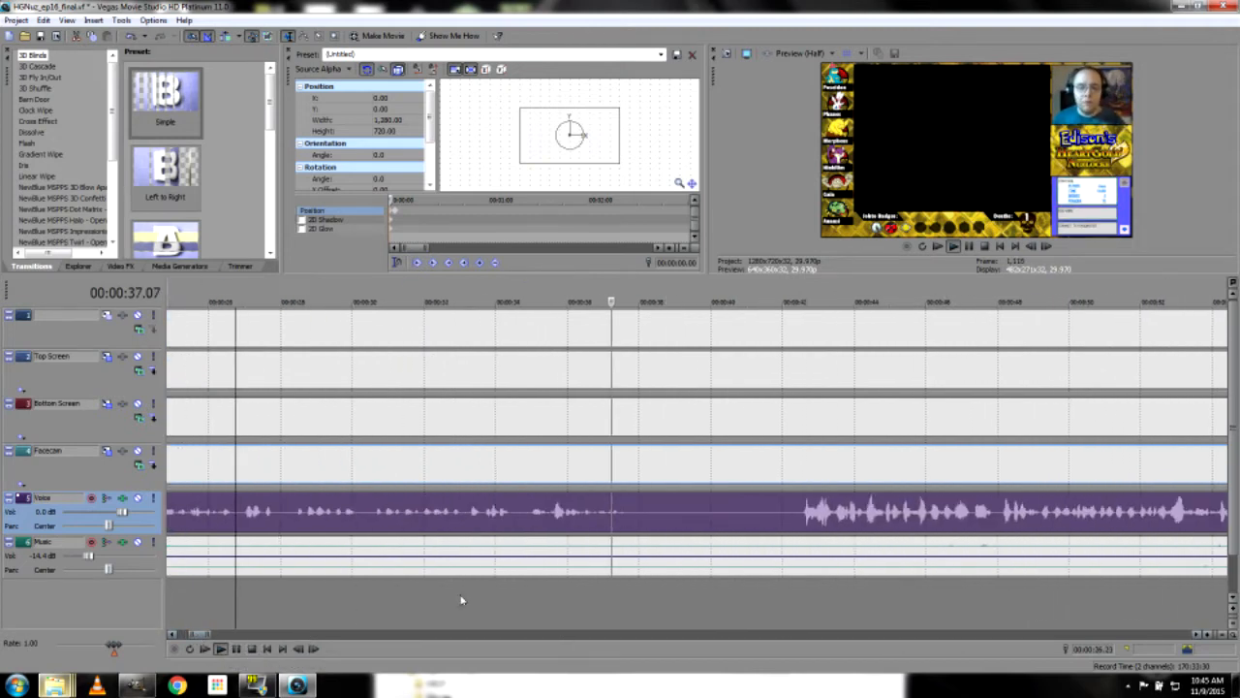
left_click(253, 649)
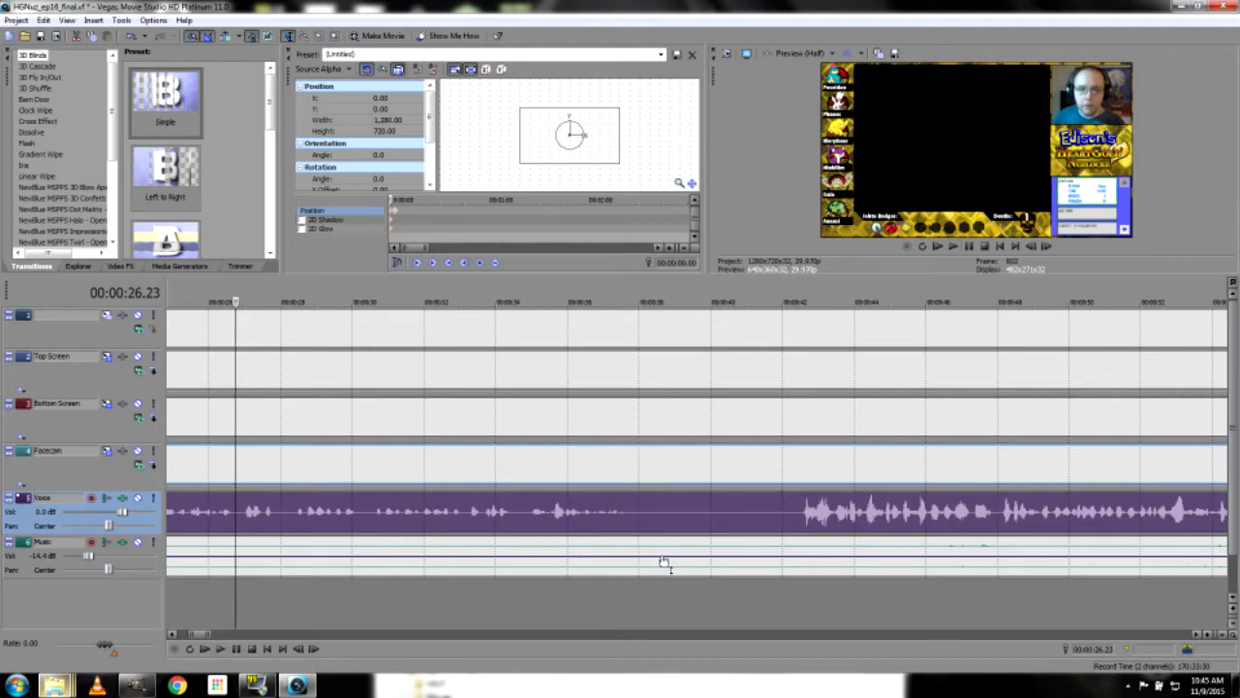
Place the playhead in the silent gap around 00:00:41.15, on a black game frame just before the town scene starts
left_click(632, 515)
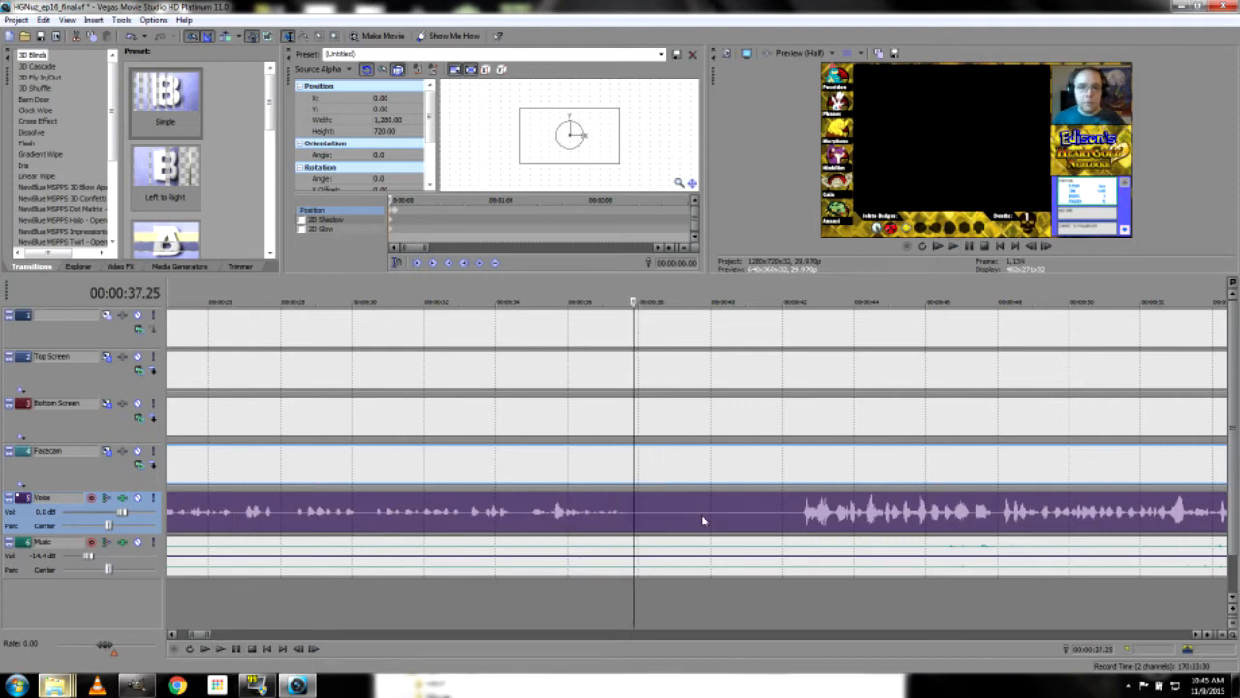
scroll(766, 525, "down", 2)
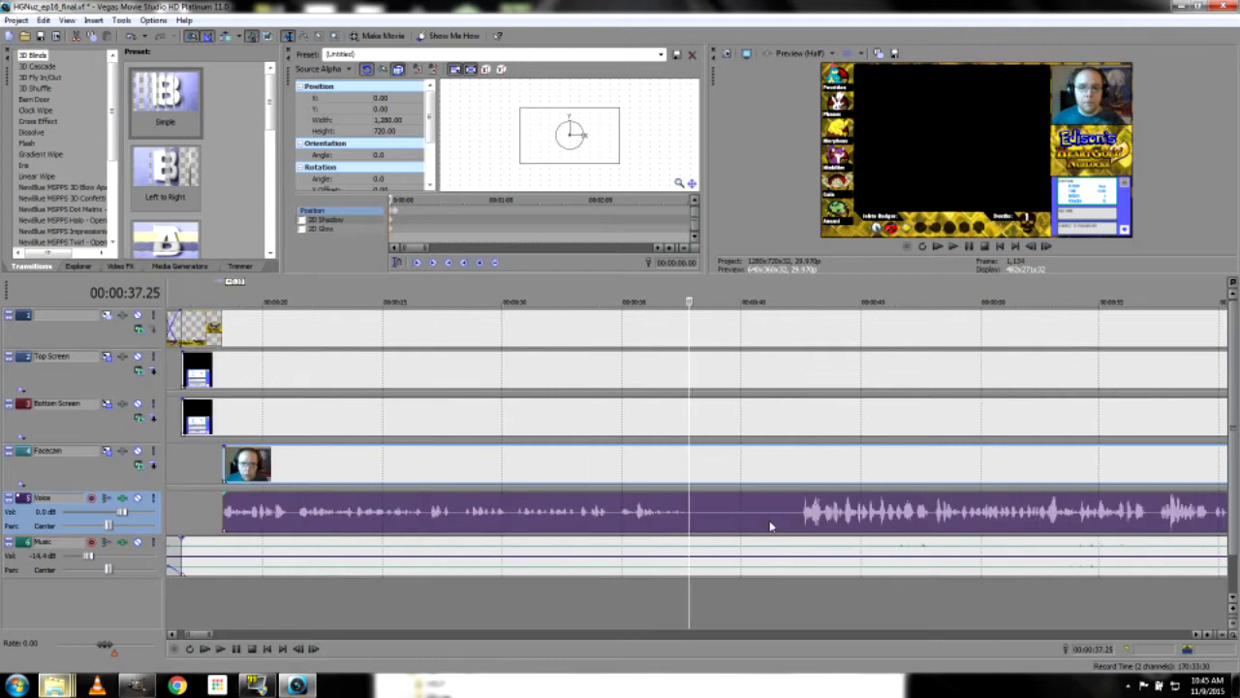
scroll(768, 514, "up", 2)
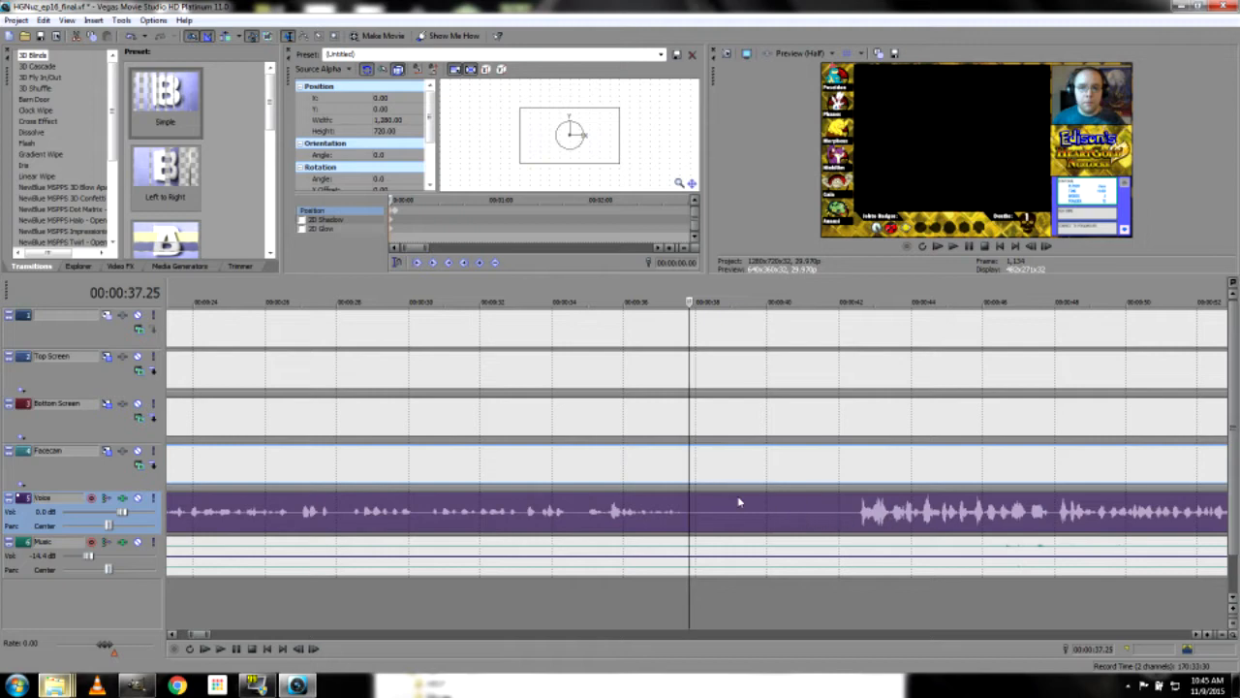
left_click(763, 516)
left_click(812, 523)
left_click(837, 525)
left_click(818, 516)
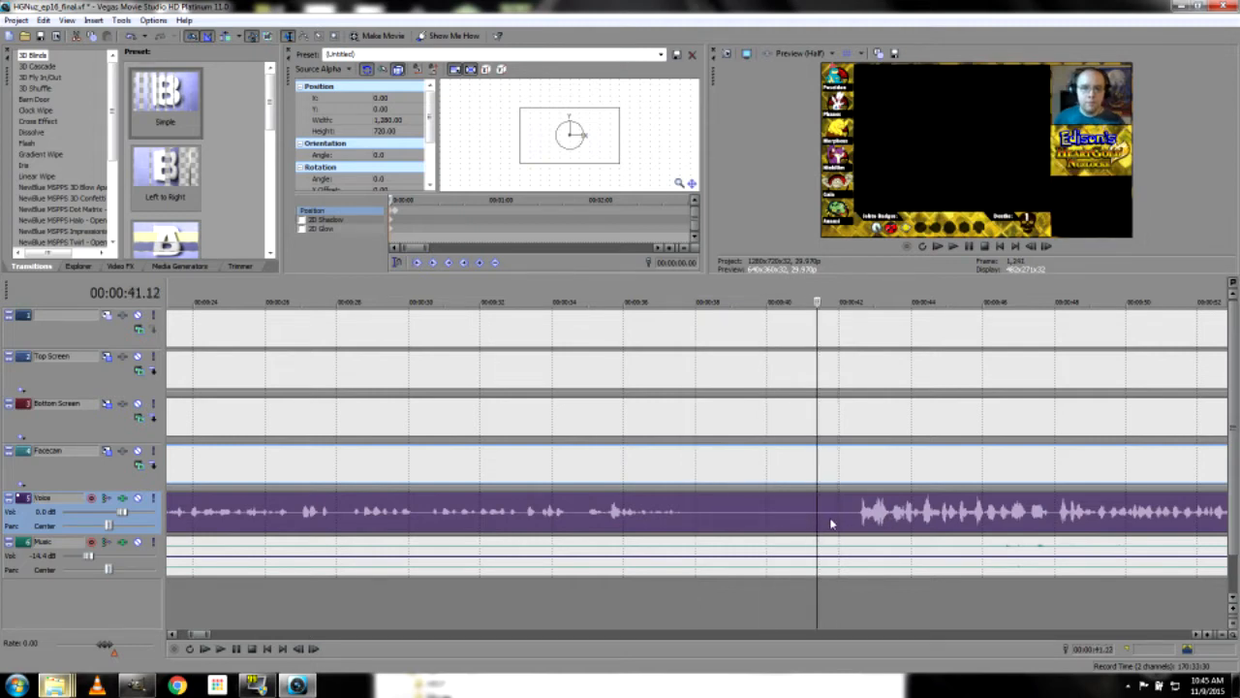
key("Right")
key("Right")
key("Right")
key("Right")
key("Right")
key("Right")
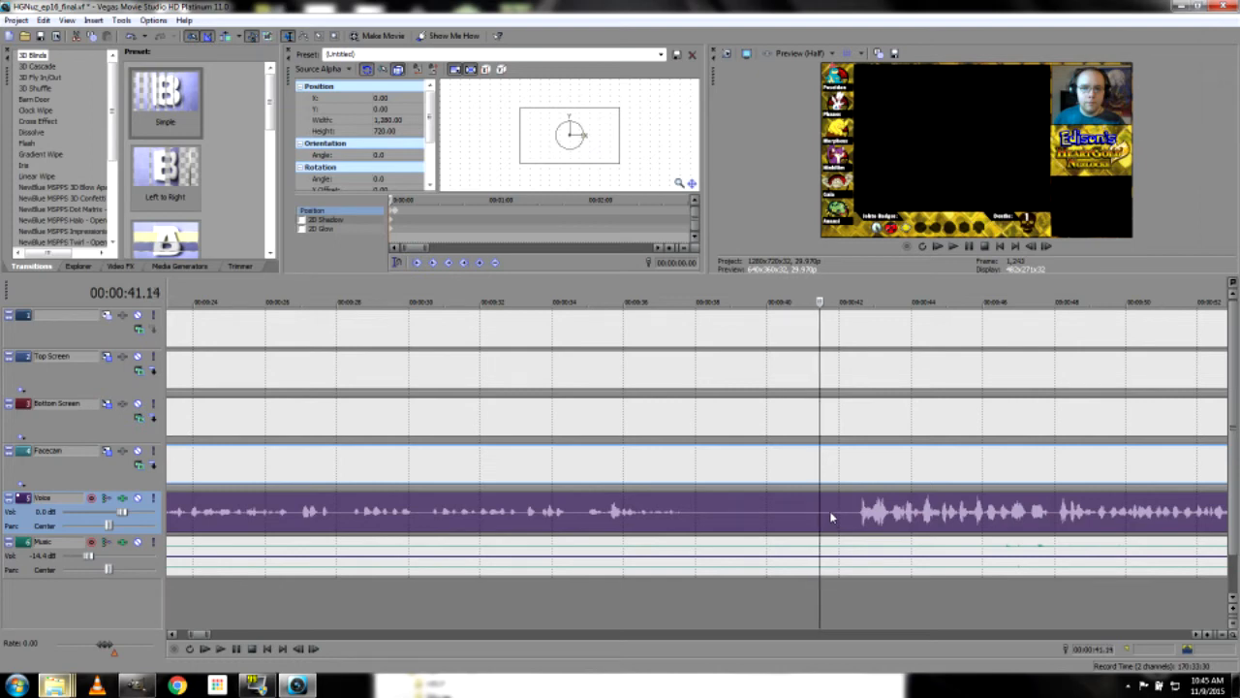
key("Right")
key("Right")
key("Right")
key("Right")
key("Right")
key("Left")
key("Left")
key("Left")
key("Left")
key("Left")
key("Left")
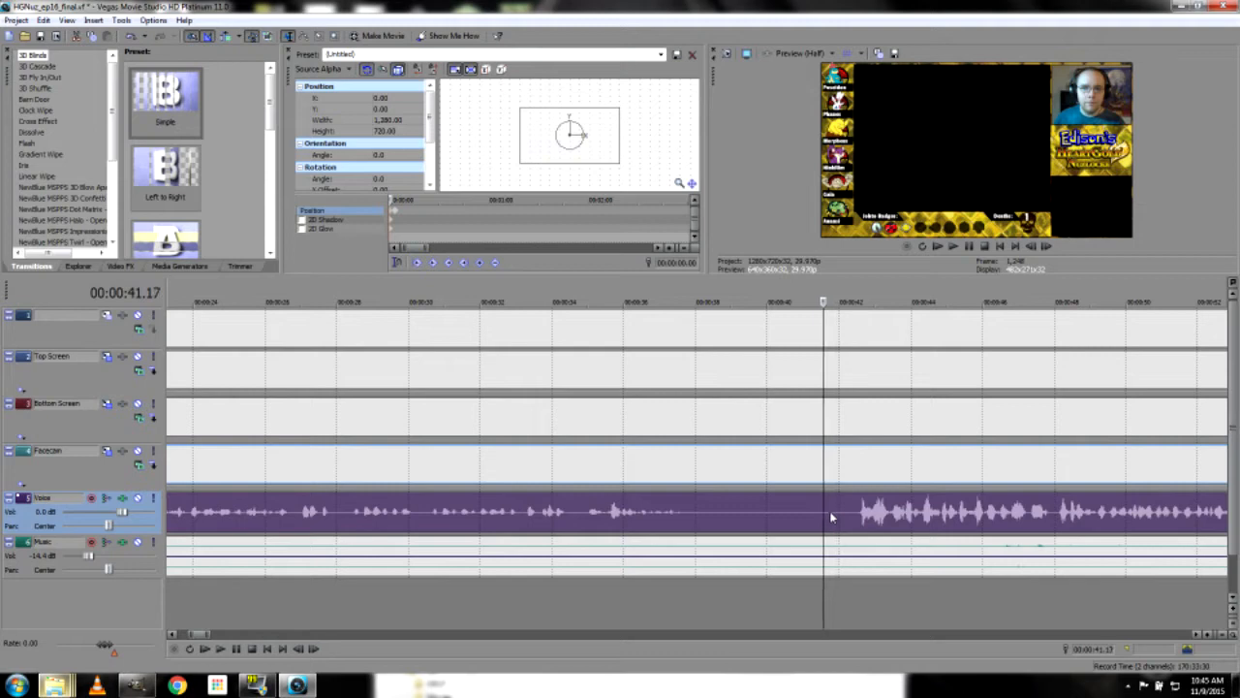
key("Right")
key("Right")
key("Right")
key("Right")
key("Right")
key("Right")
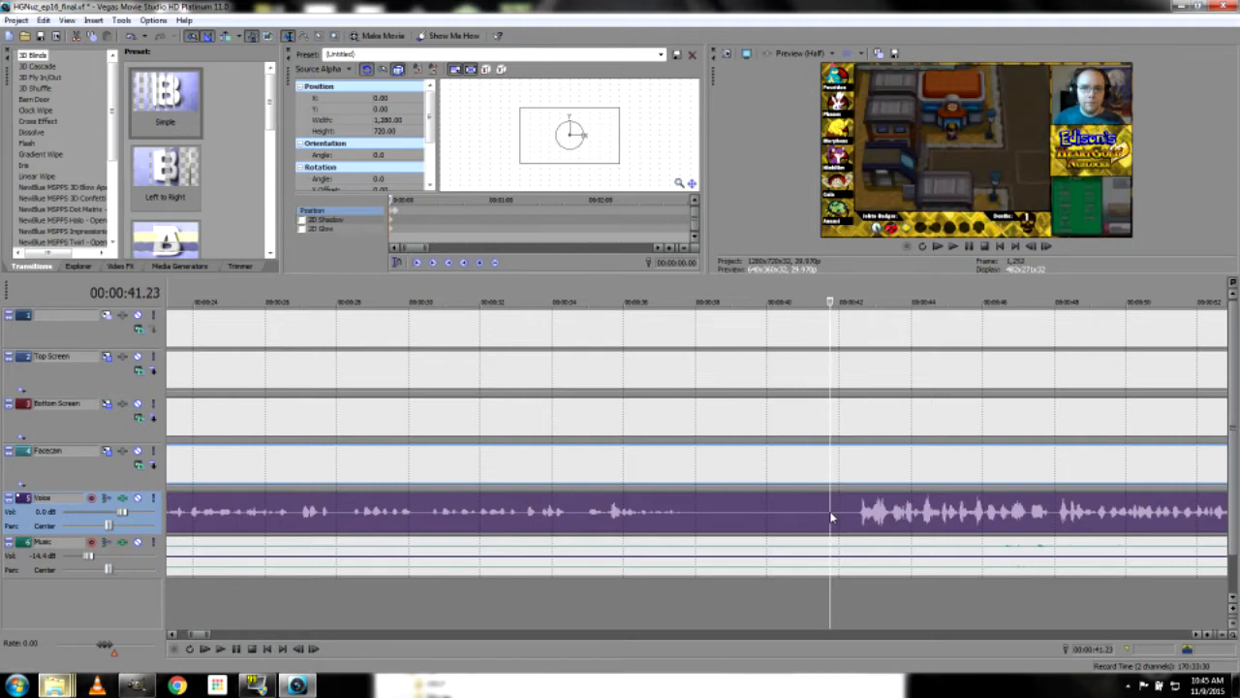
key("Left")
key("Left")
key("Left")
key("Left")
key("Left")
key("Left")
key("Left")
Trim the starts of the Facecam, Voice, Bottom Screen and Top Screen clips and their grouped game audio to 00:00:41.15
key("Down")
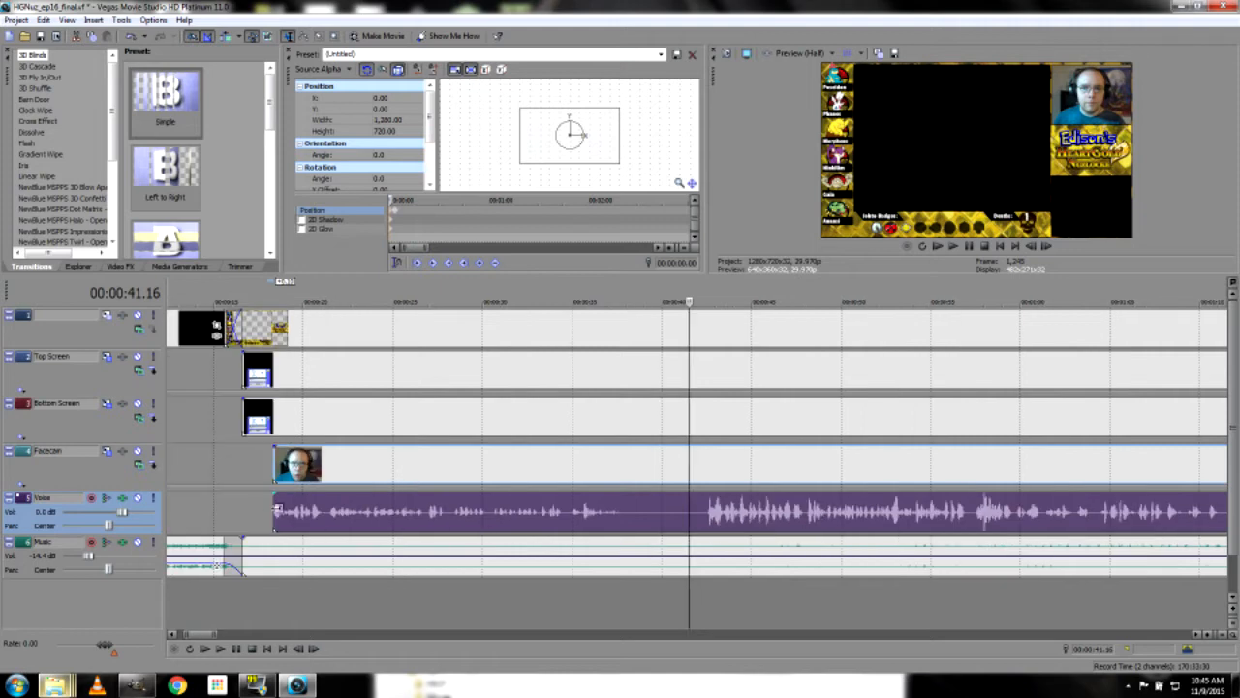
left_click_drag(276, 507, 694, 520)
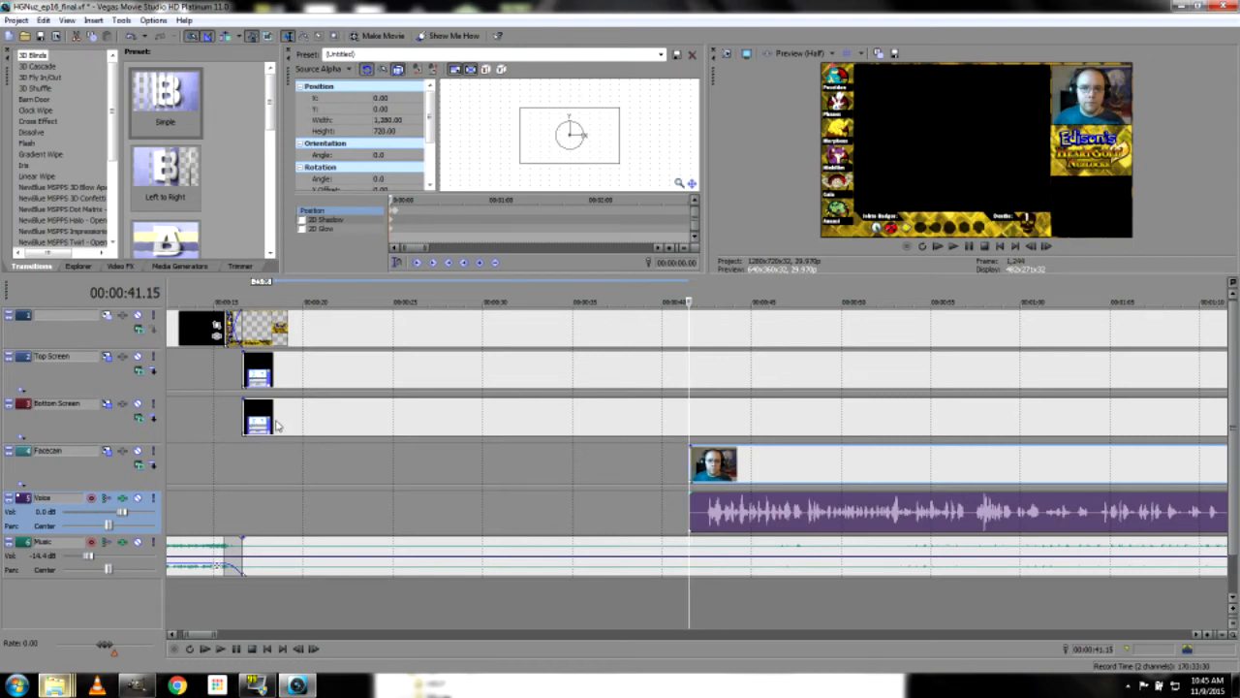
mouse_move(282, 427)
left_mouse_down()
mouse_move(339, 428)
mouse_move(303, 426)
left_mouse_up()
left_click_drag(305, 423, 300, 421)
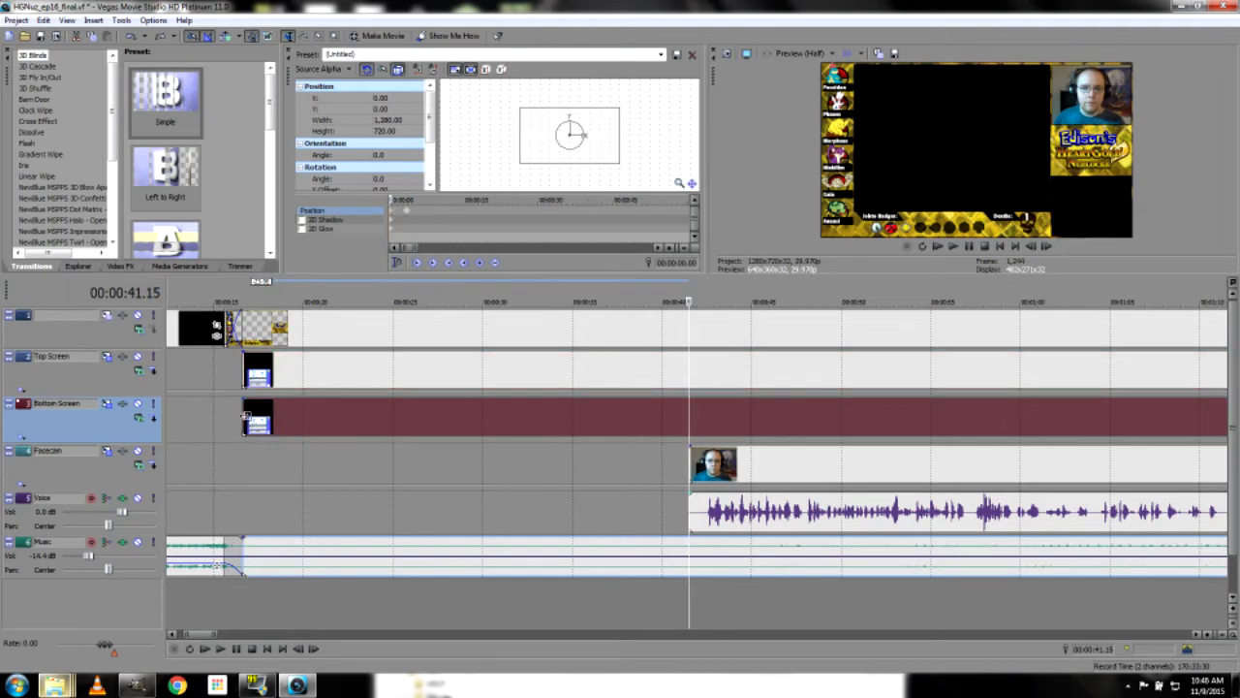
left_click_drag(249, 415, 689, 425)
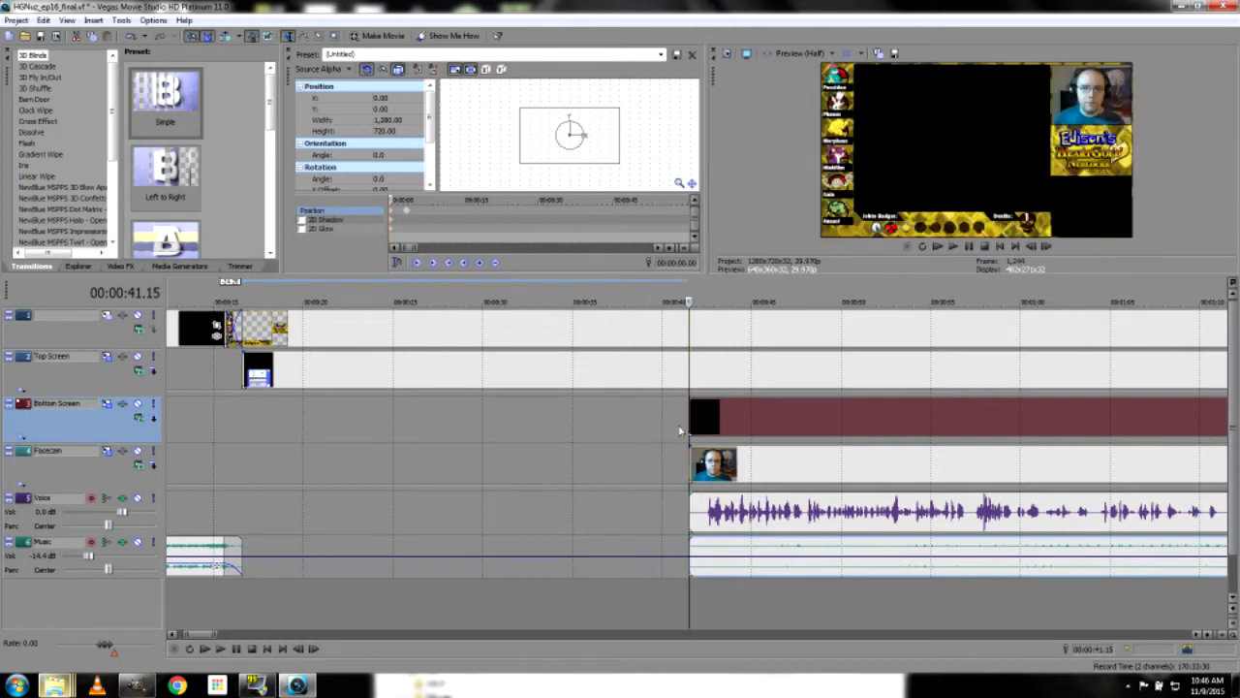
left_click_drag(245, 377, 691, 378)
Preview the trimmed footage at several points between about 00:00:48 and 00:00:53
left_click(810, 372)
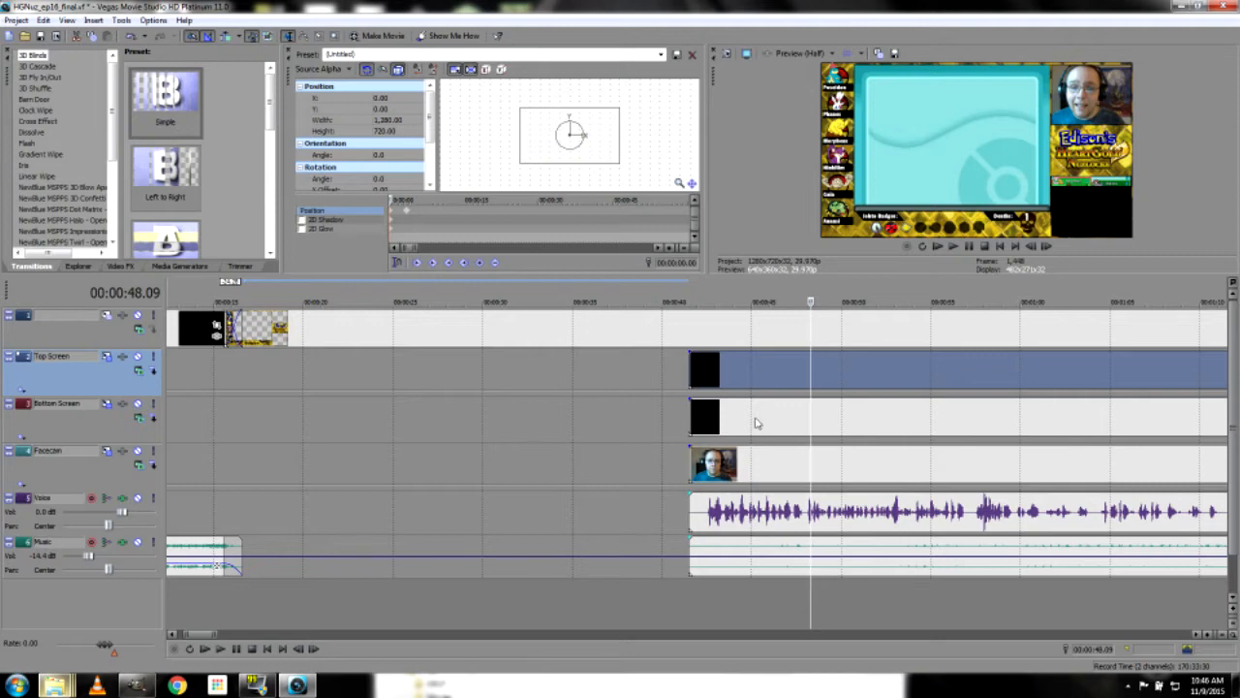
left_click(849, 420)
left_click(859, 381)
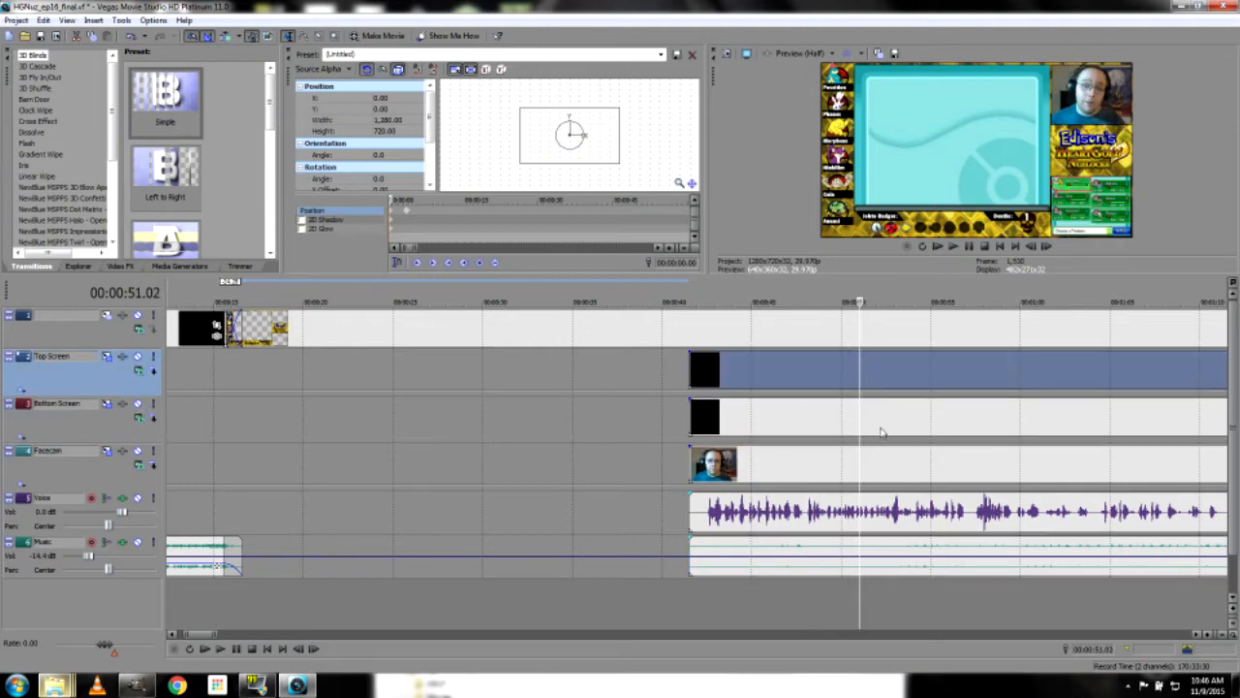
left_click(880, 430)
left_click(894, 386)
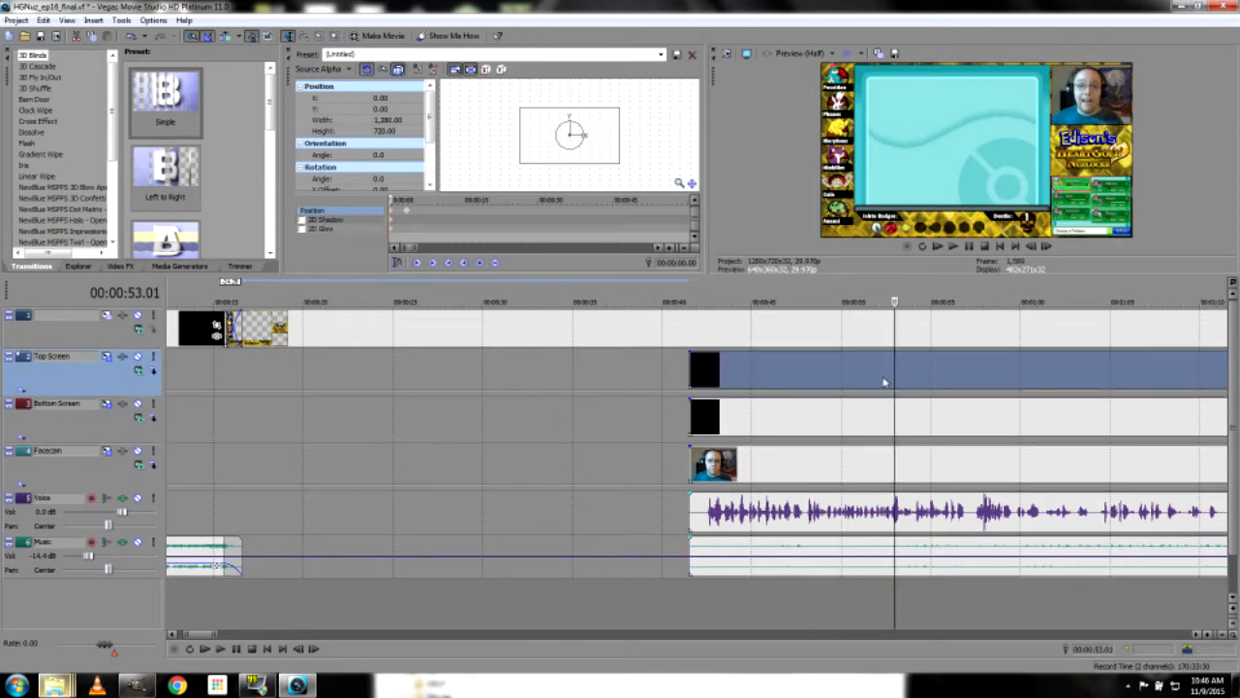
left_click(857, 375)
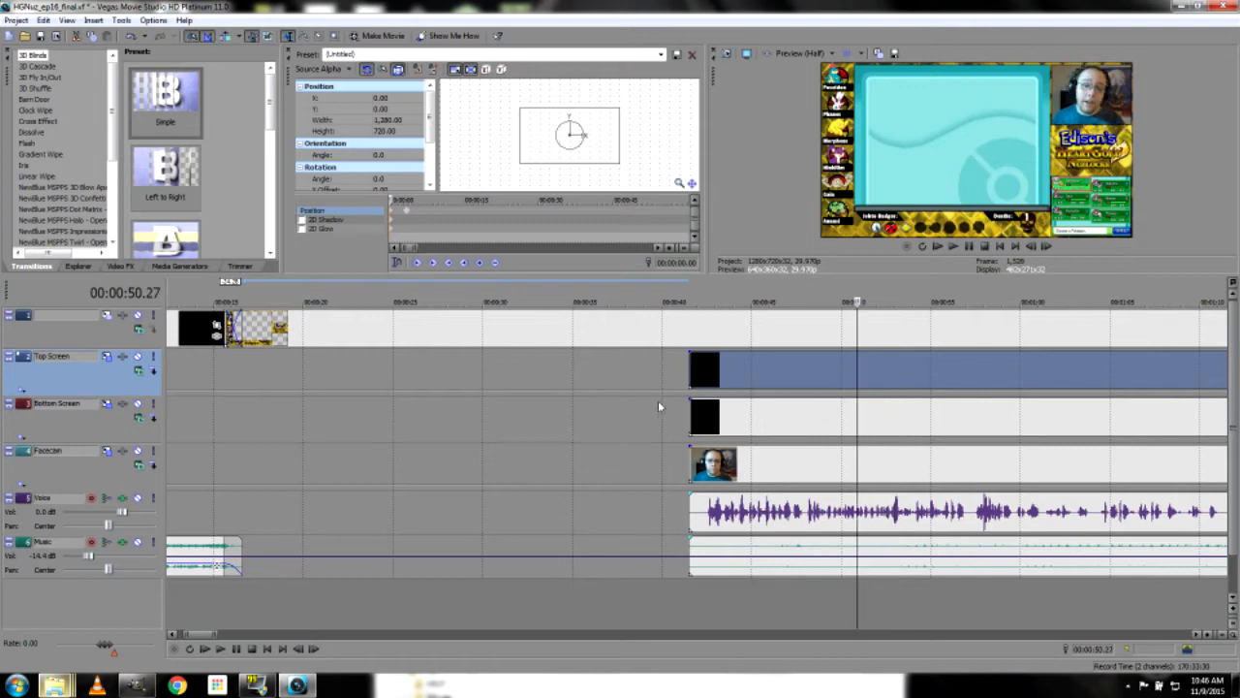
Move the Top Screen, Bottom Screen and Facecam clips with their audio back to the intro's end, and add a short fade-in to the Voice clip
left_click_drag(680, 368, 583, 373)
key("ctrl+z")
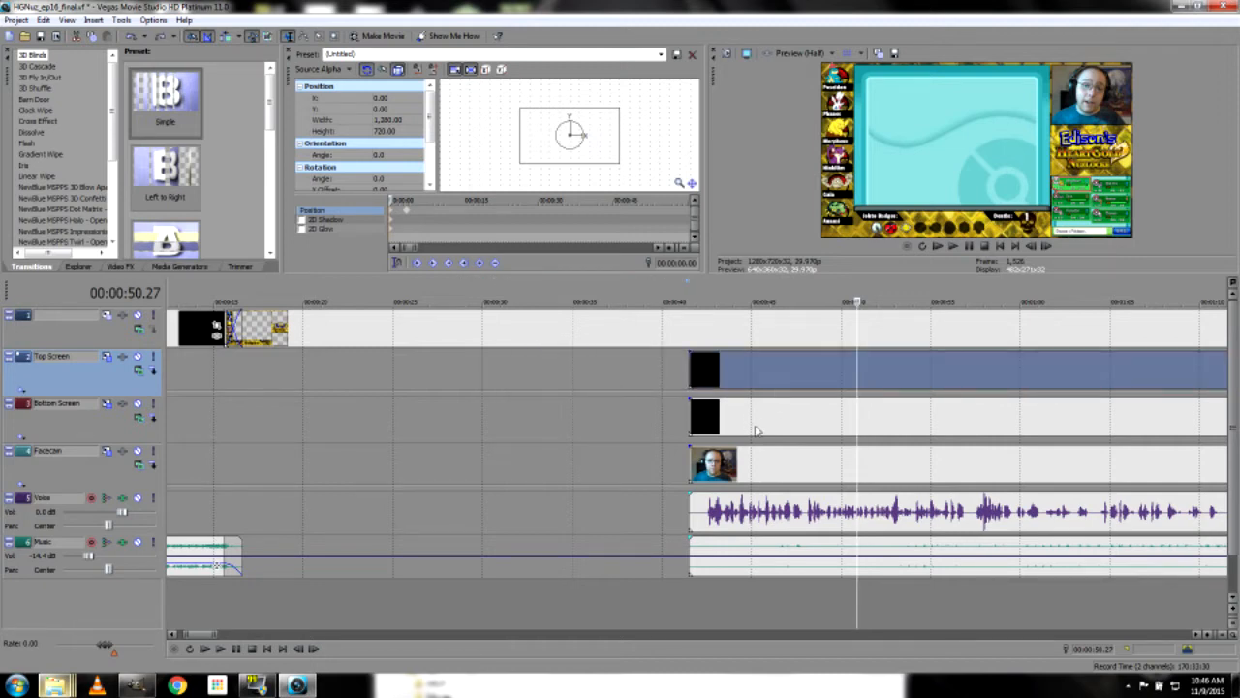
left_click(740, 374)
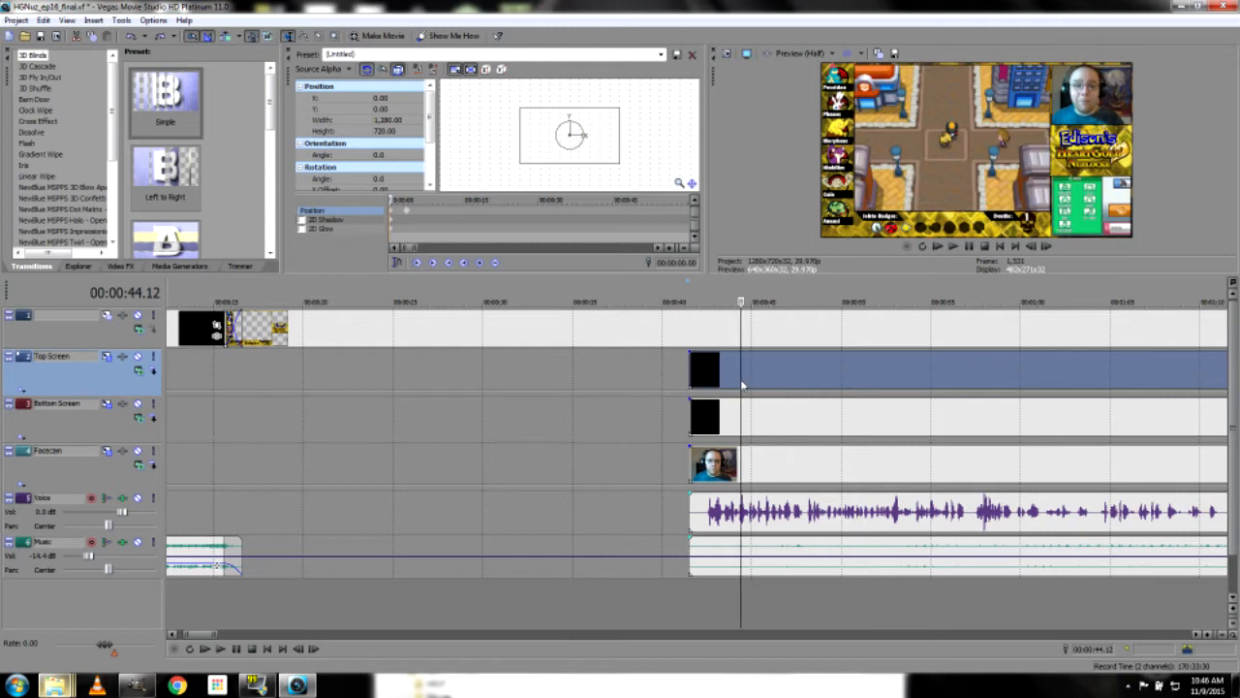
left_click(758, 428, "ctrl")
left_click(766, 445, "ctrl")
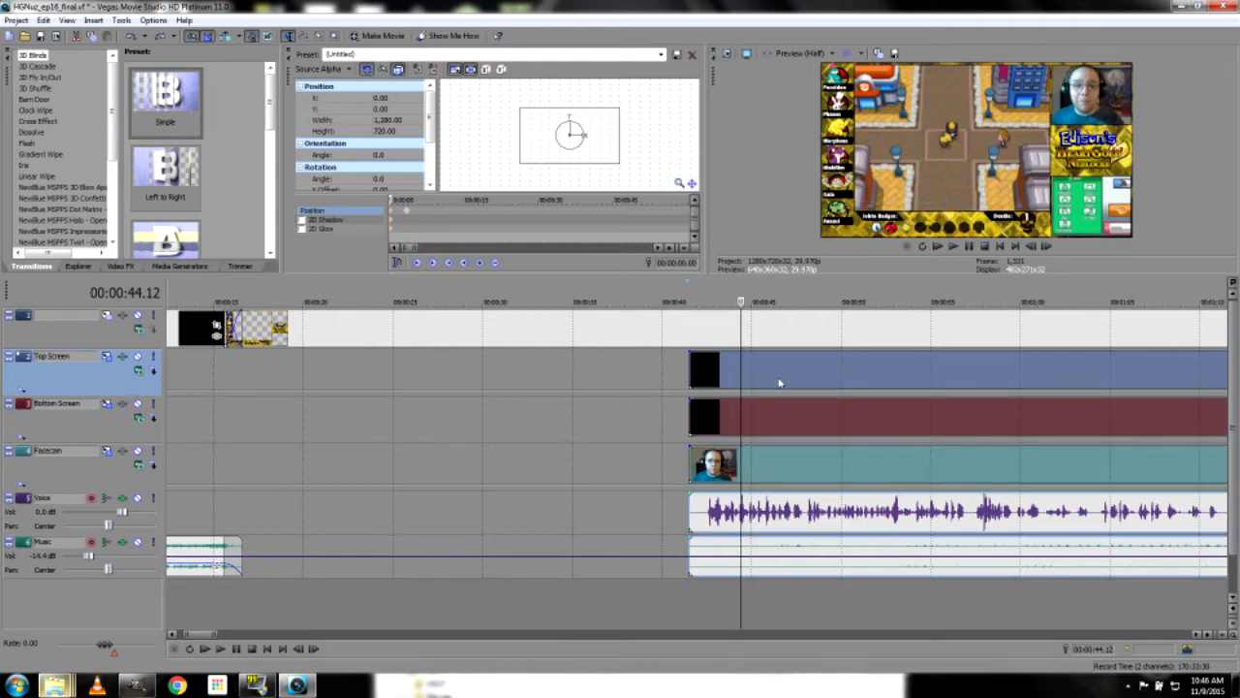
left_click_drag(747, 383, 318, 375)
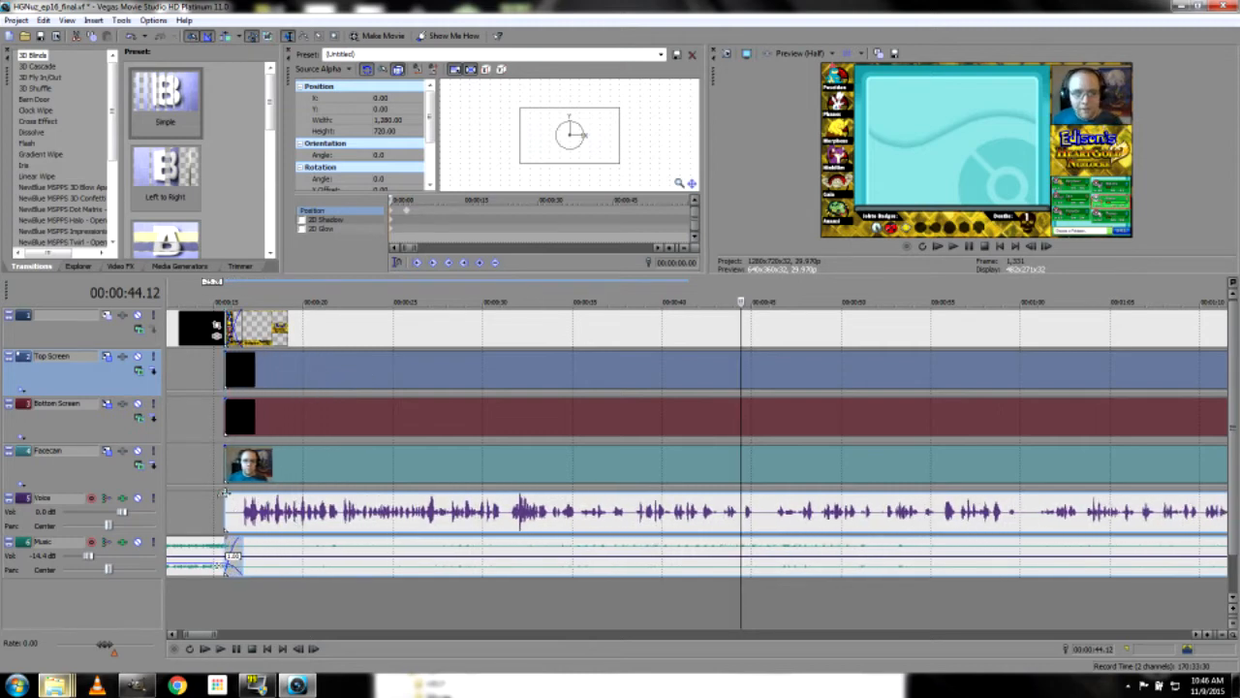
left_click_drag(225, 491, 243, 496)
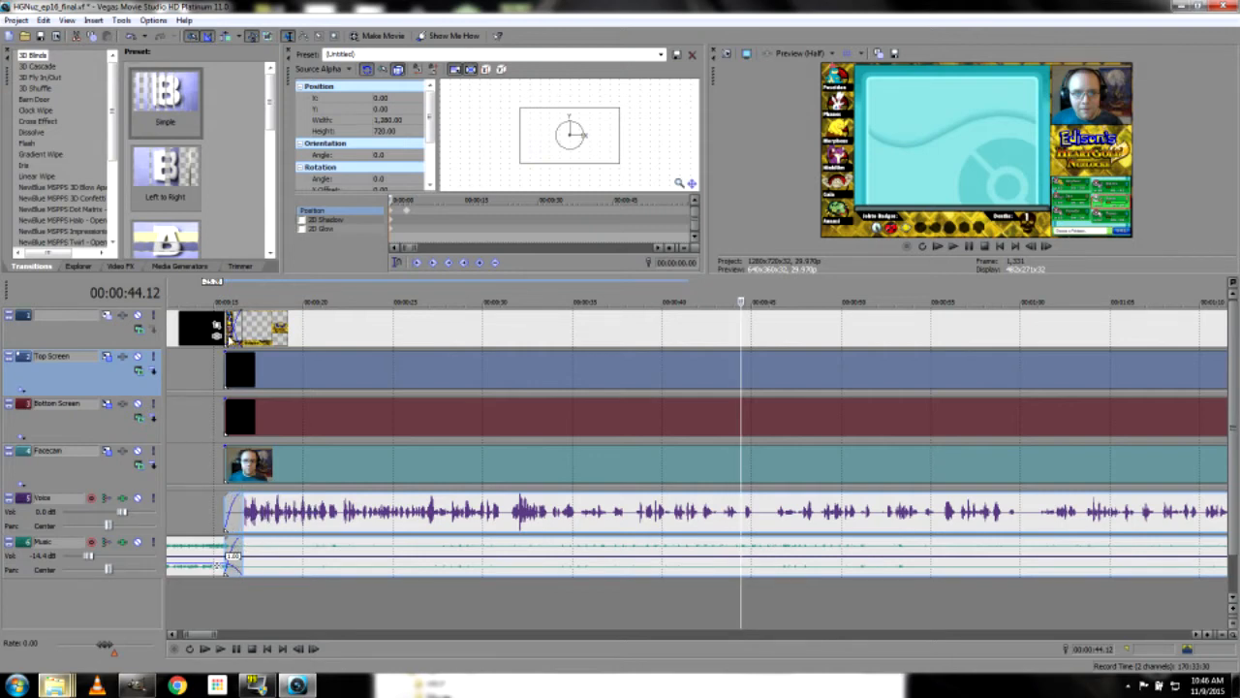
Play from 00:00:14.19 to check the transition from the intro title into the gameplay
left_click(205, 433)
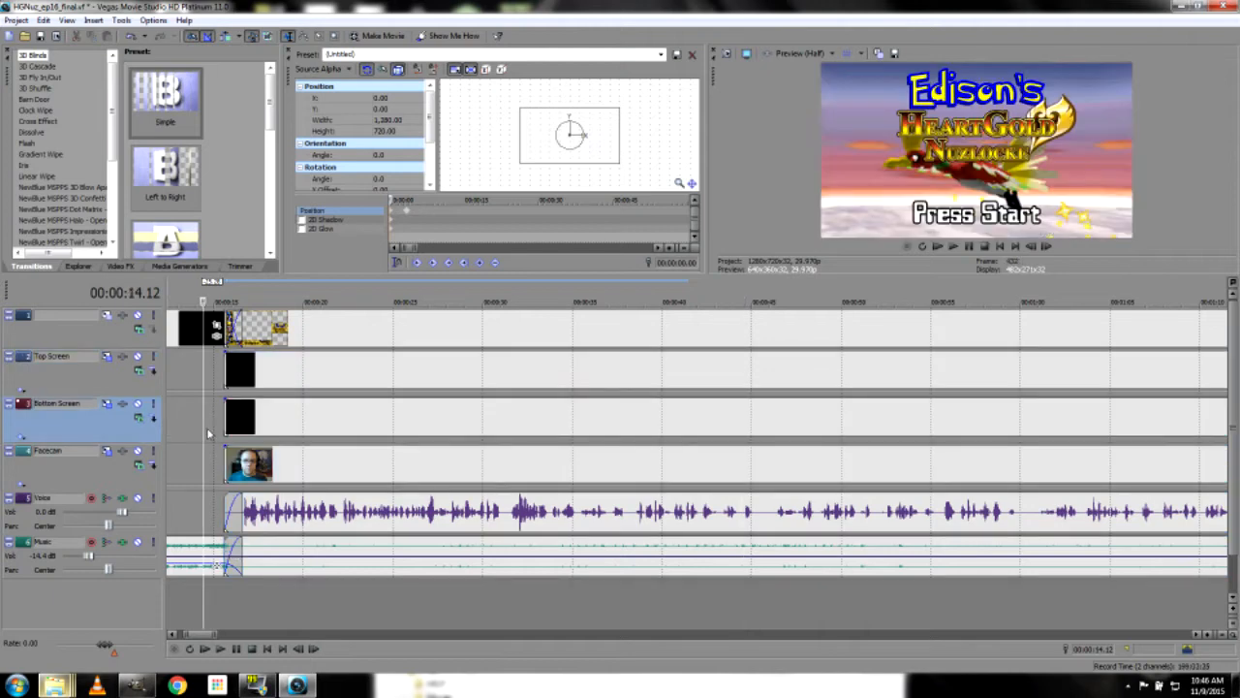
left_click(207, 429)
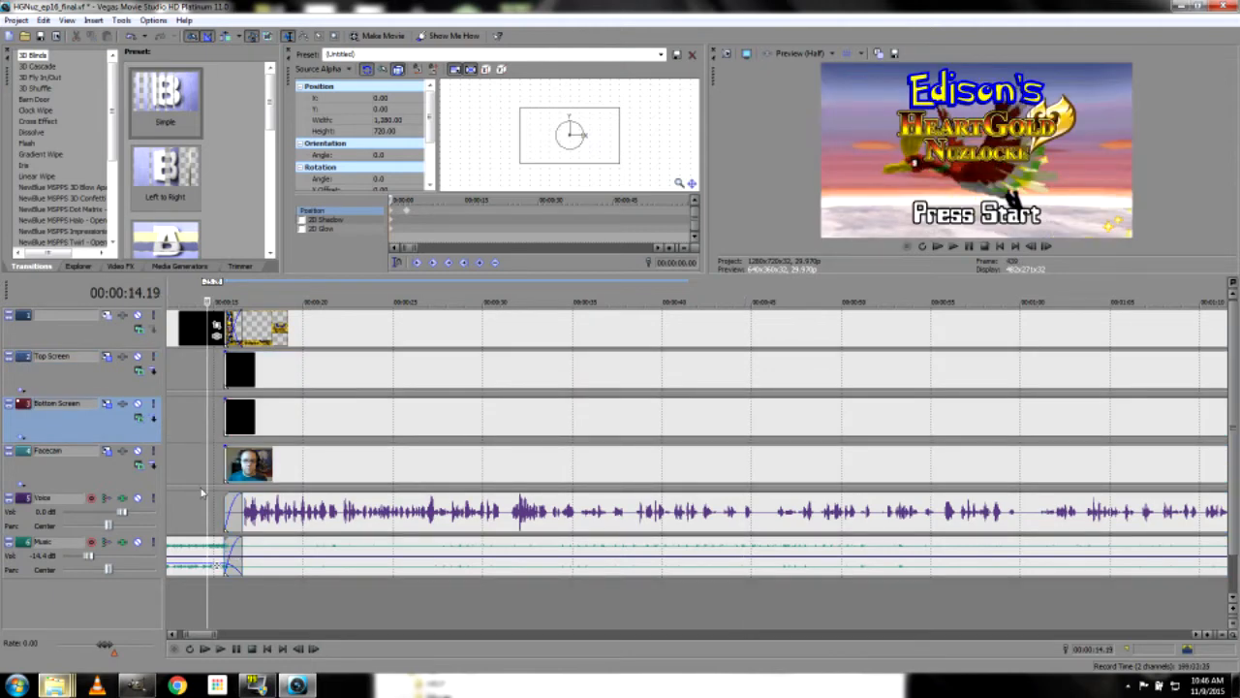
left_click(220, 649)
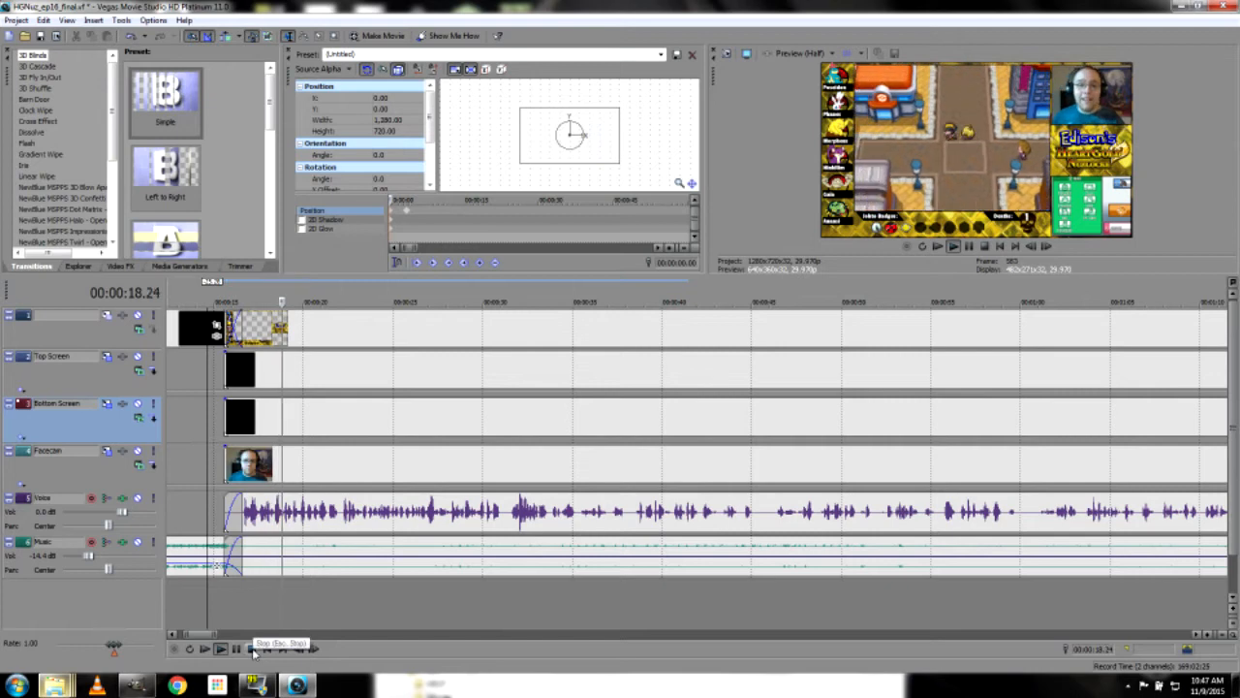
left_click(254, 649)
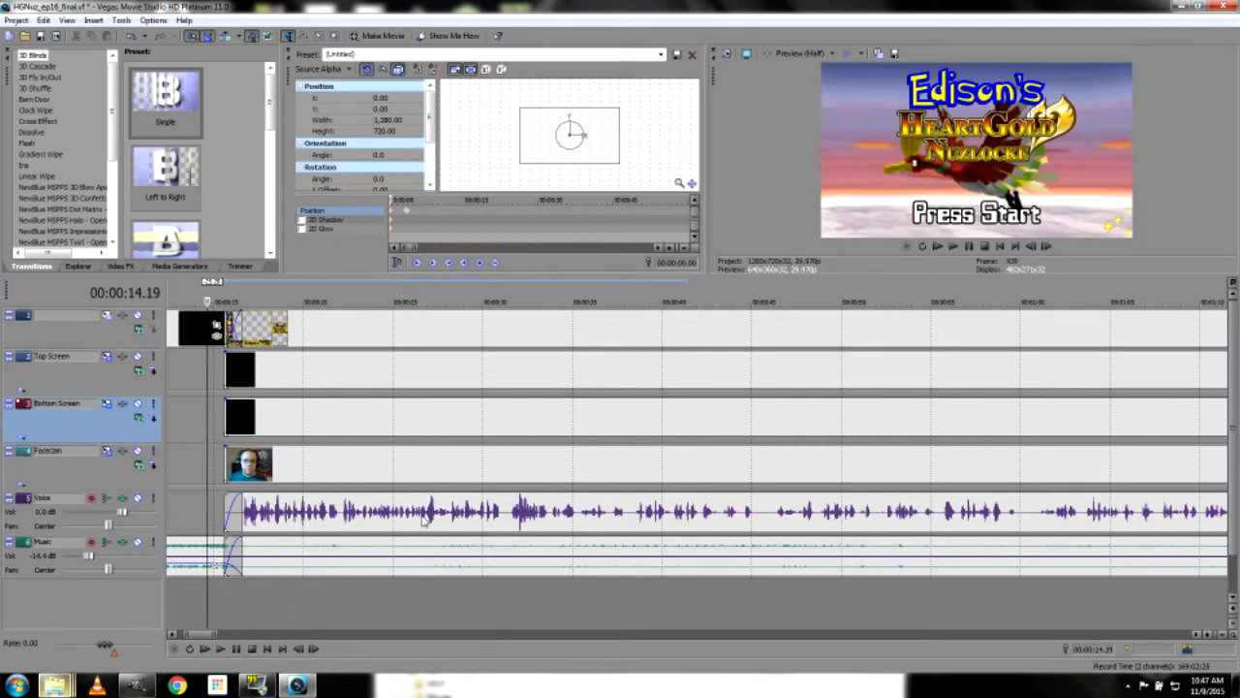
Extend the overlay on the first track, with its closing black clip, to the end of the gameplay clips
left_click(424, 520)
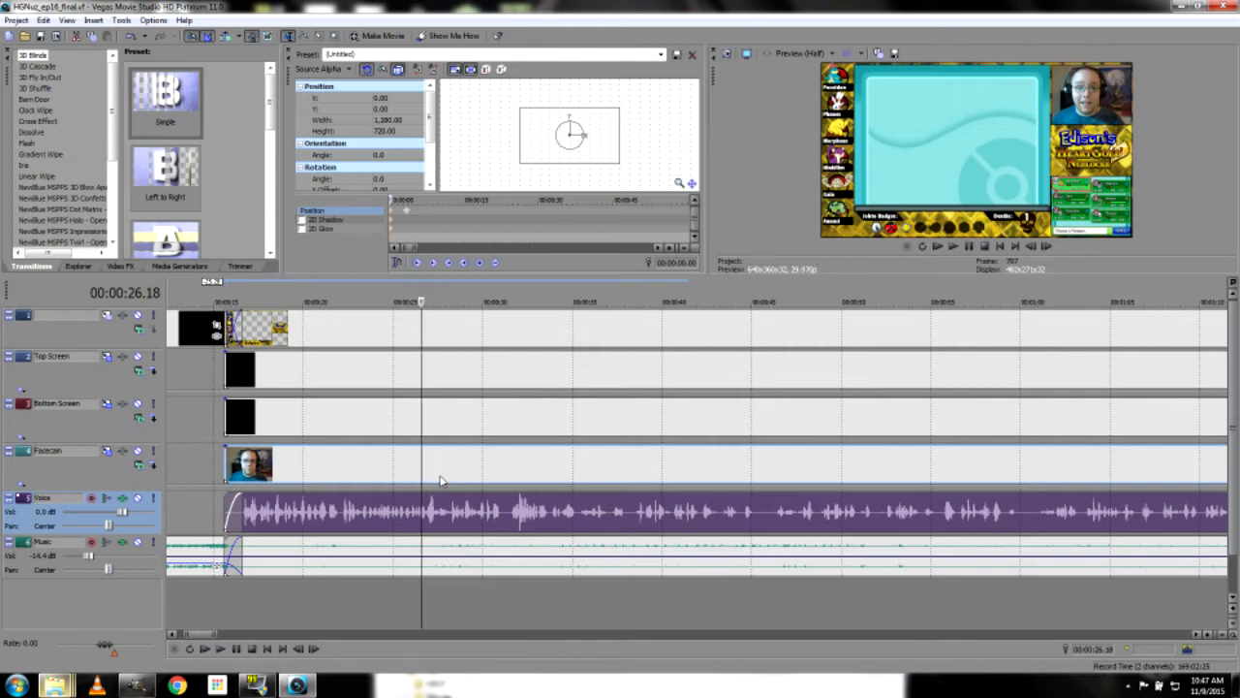
scroll(519, 481, "down", 2)
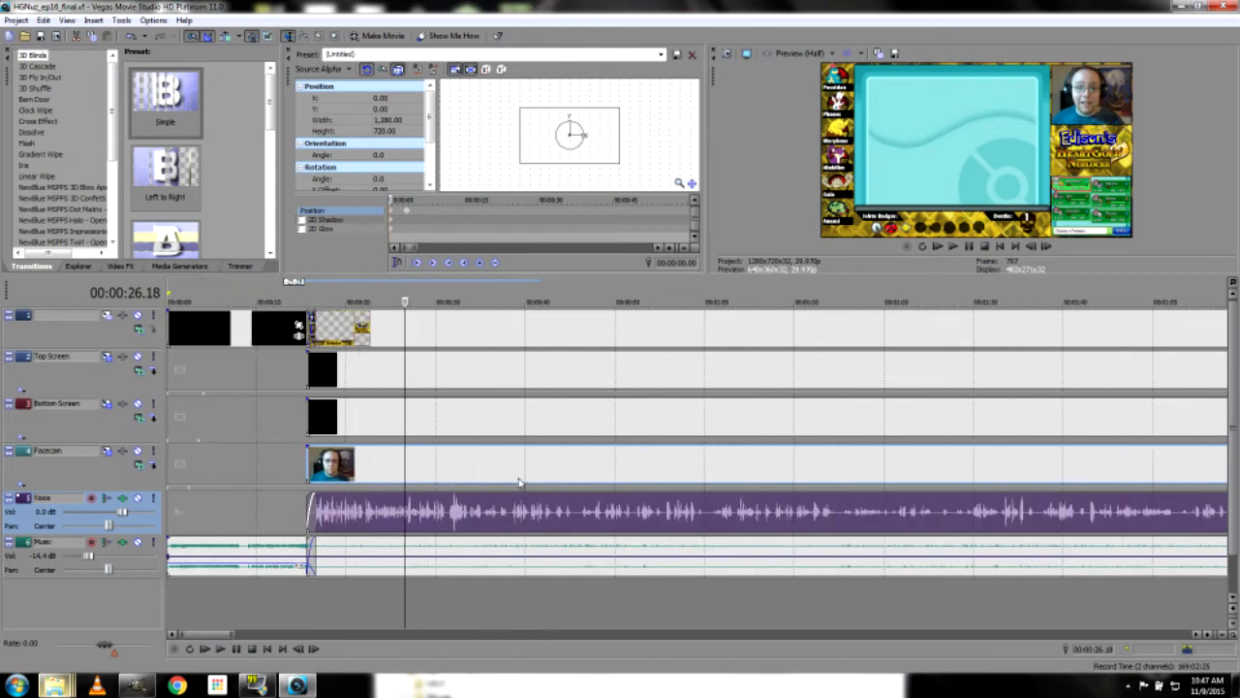
left_click(868, 520)
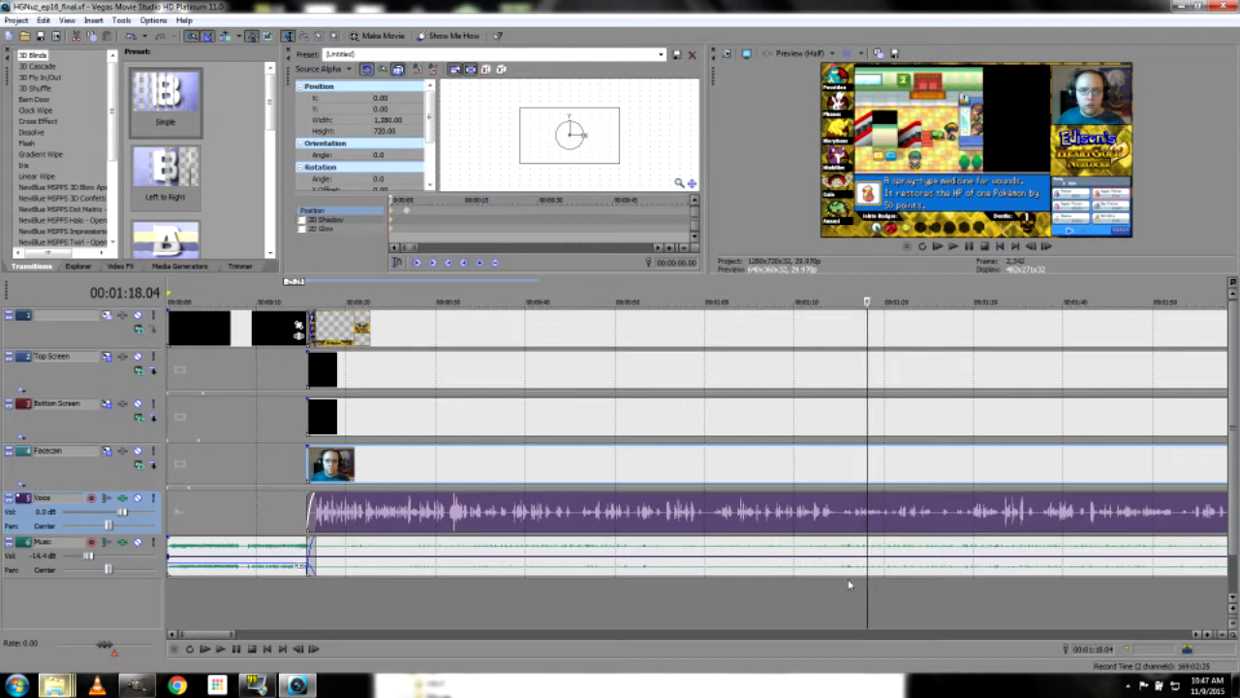
scroll(835, 538, "down", 3)
scroll(833, 543, "down", 3)
scroll(827, 543, "down", 1)
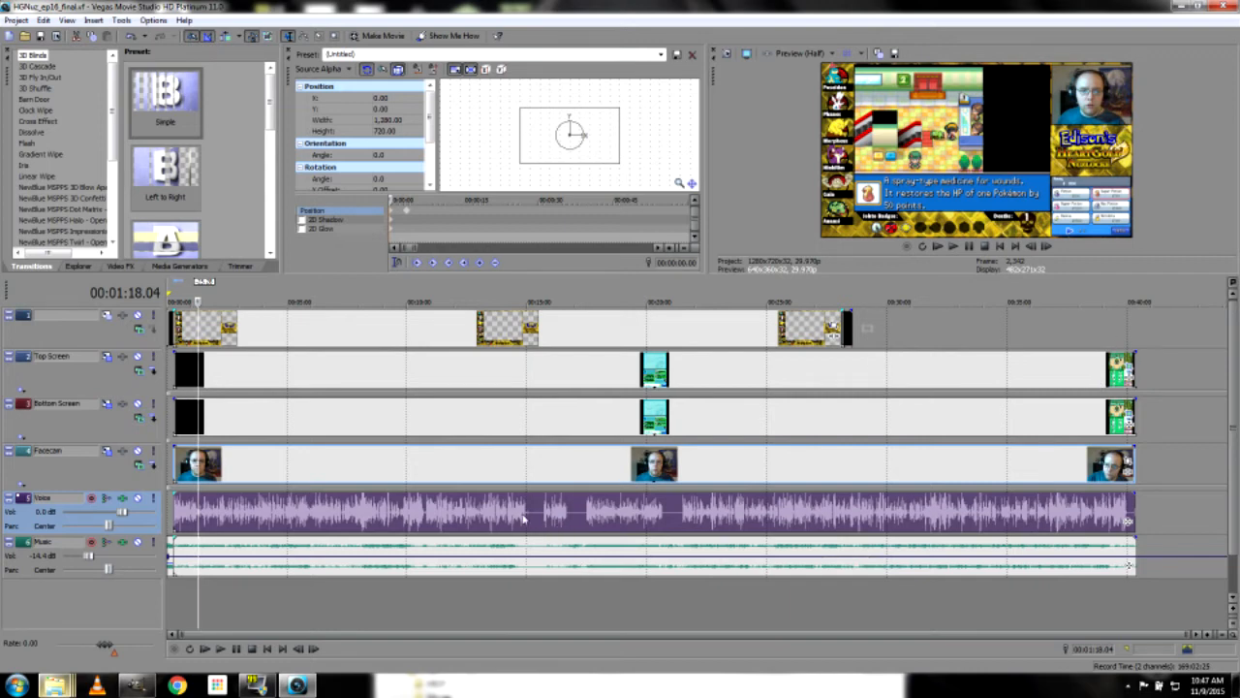
left_click_drag(843, 331, 1132, 332)
left_click_drag(841, 322, 1129, 321)
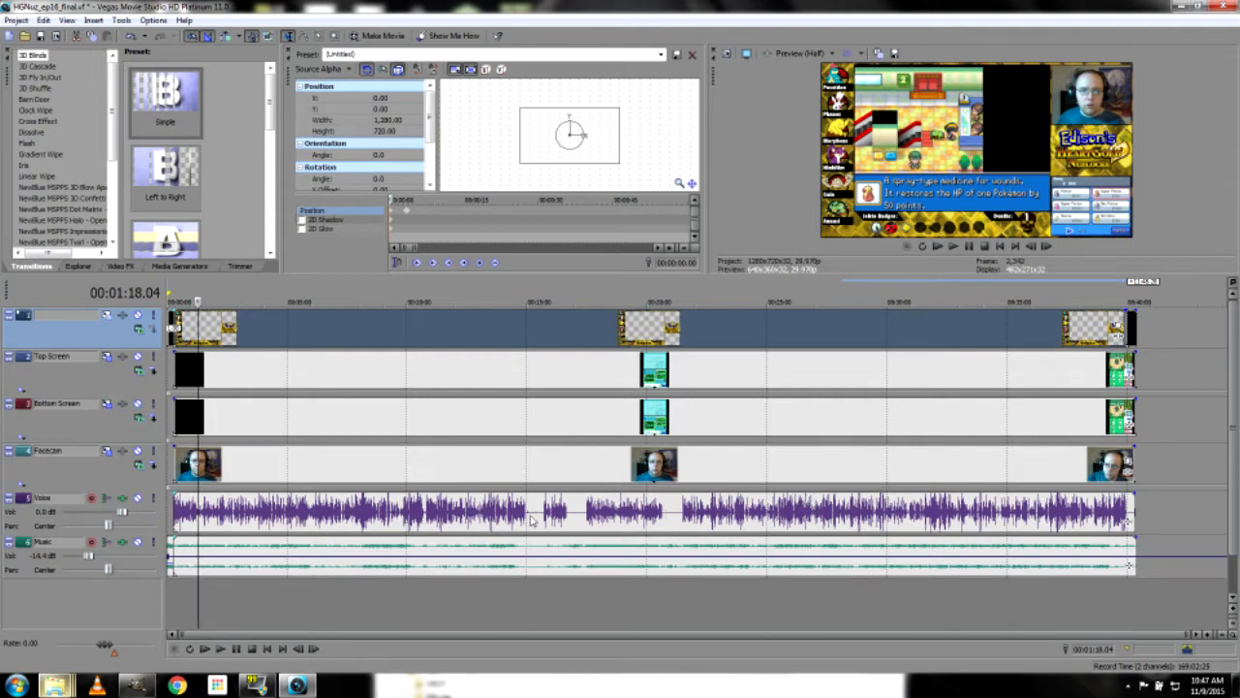
Locate the first silent gap in the Voice track and play from 00:14:53.17 to check where the speech stops
left_click(531, 521)
left_click(580, 519)
left_click(676, 521)
left_click(531, 523)
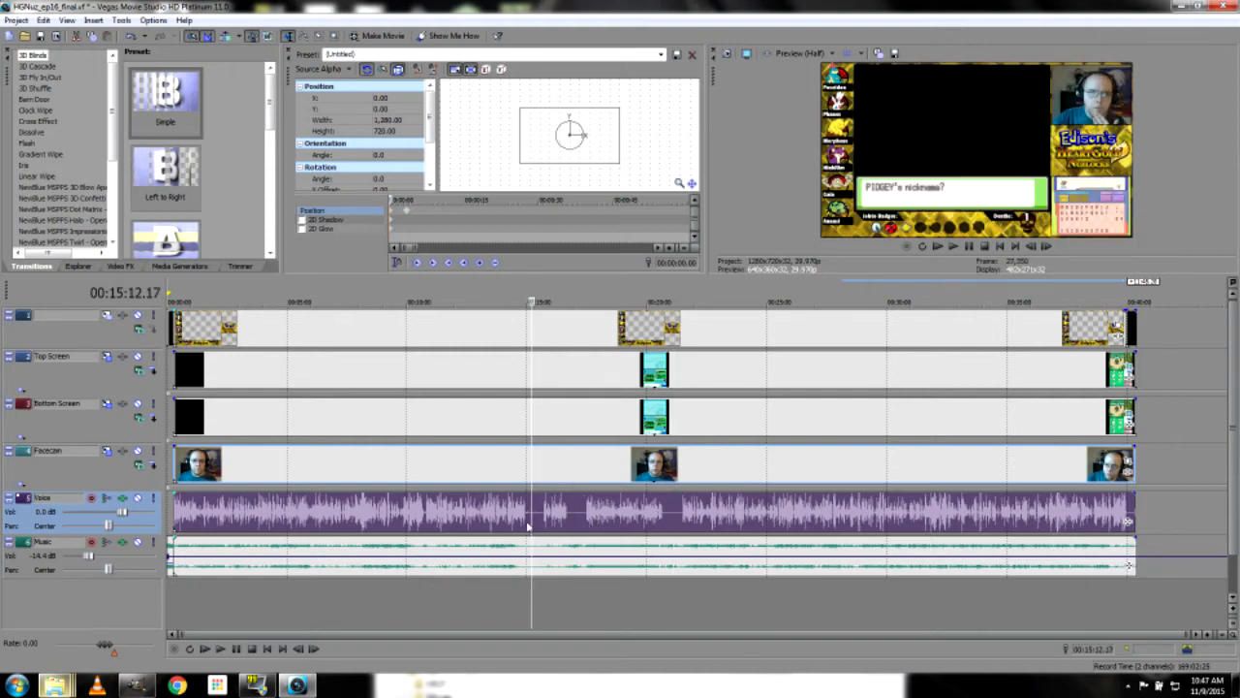
left_click(524, 523)
left_click(529, 523)
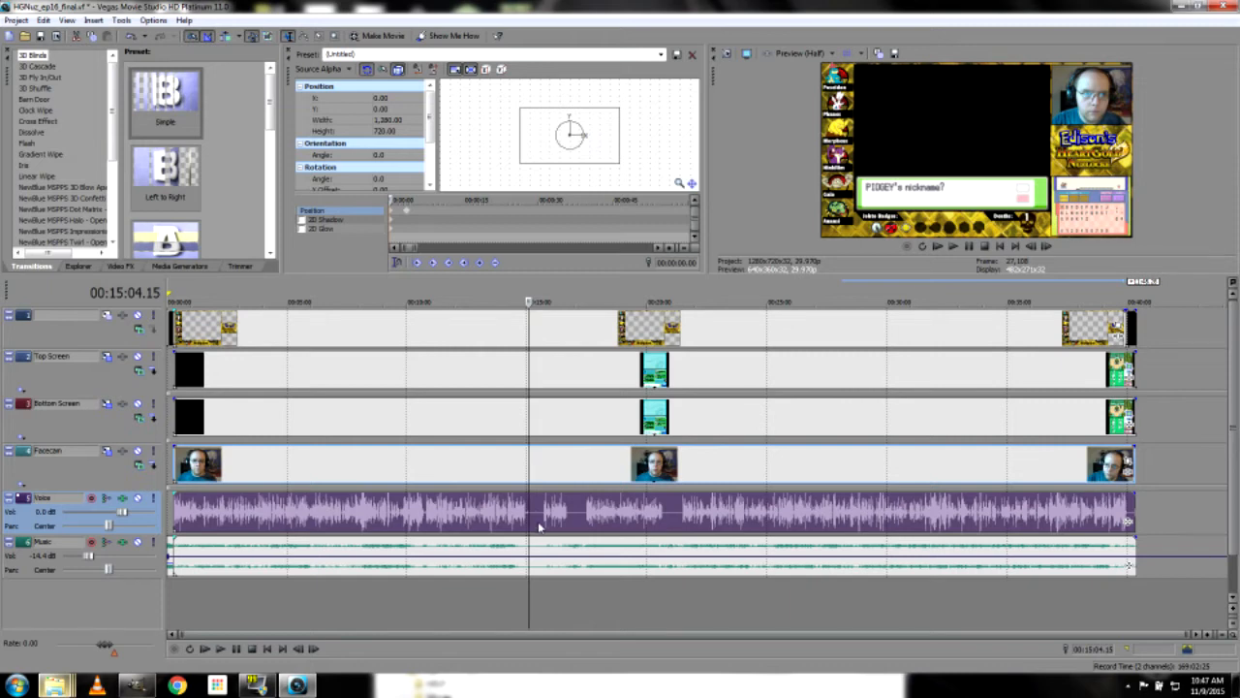
scroll(539, 526, "up", 10)
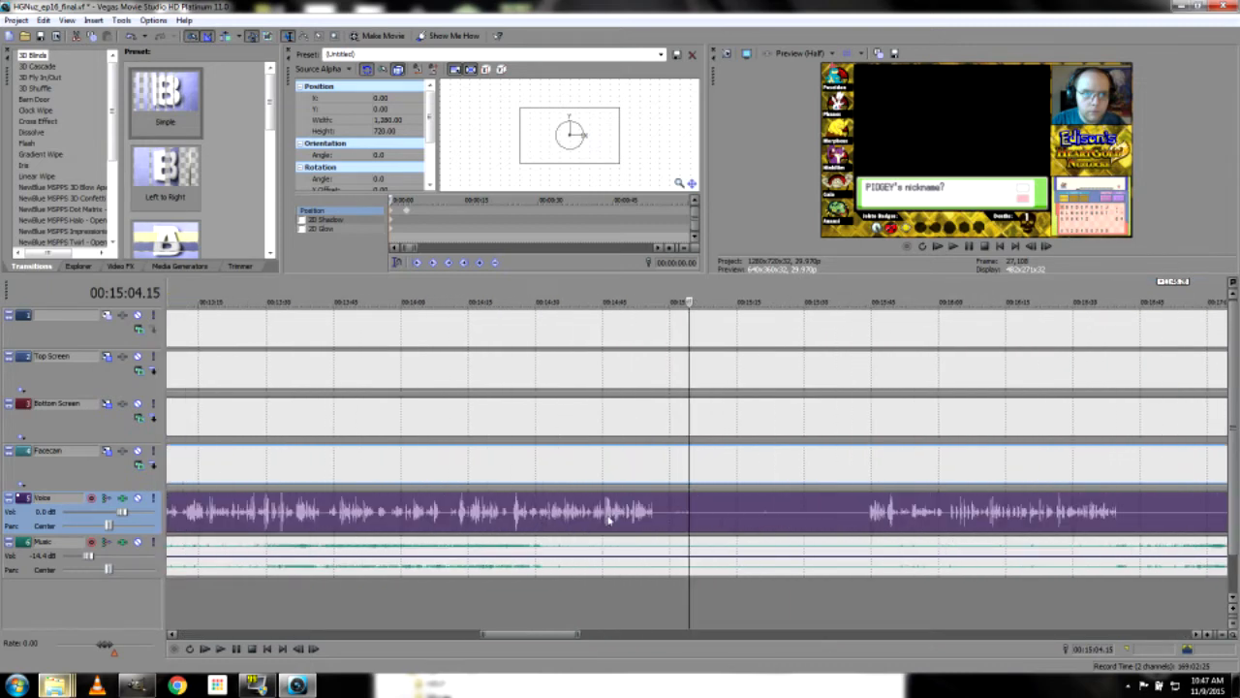
left_click(641, 519)
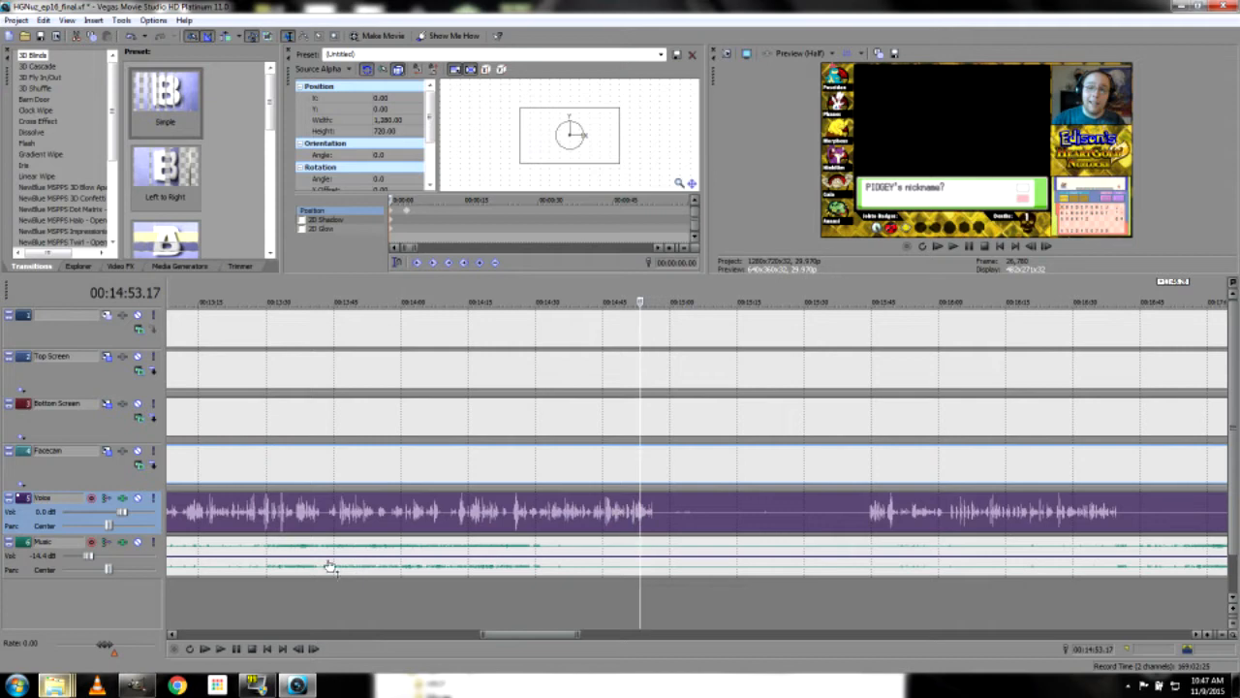
left_click(220, 648)
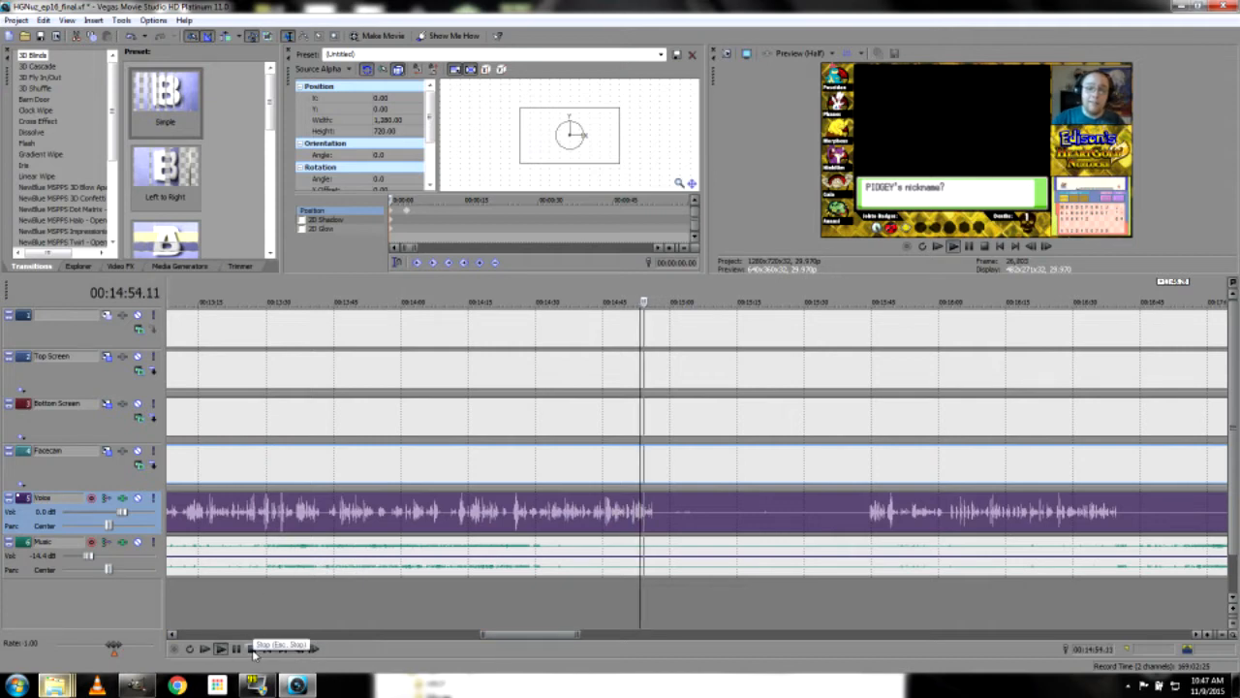
left_click(254, 652)
Split the Facecam, Bottom Screen and Top Screen clips with their audio at 00:14:56.26, where the silent gap begins
left_click(655, 514)
left_click(656, 512)
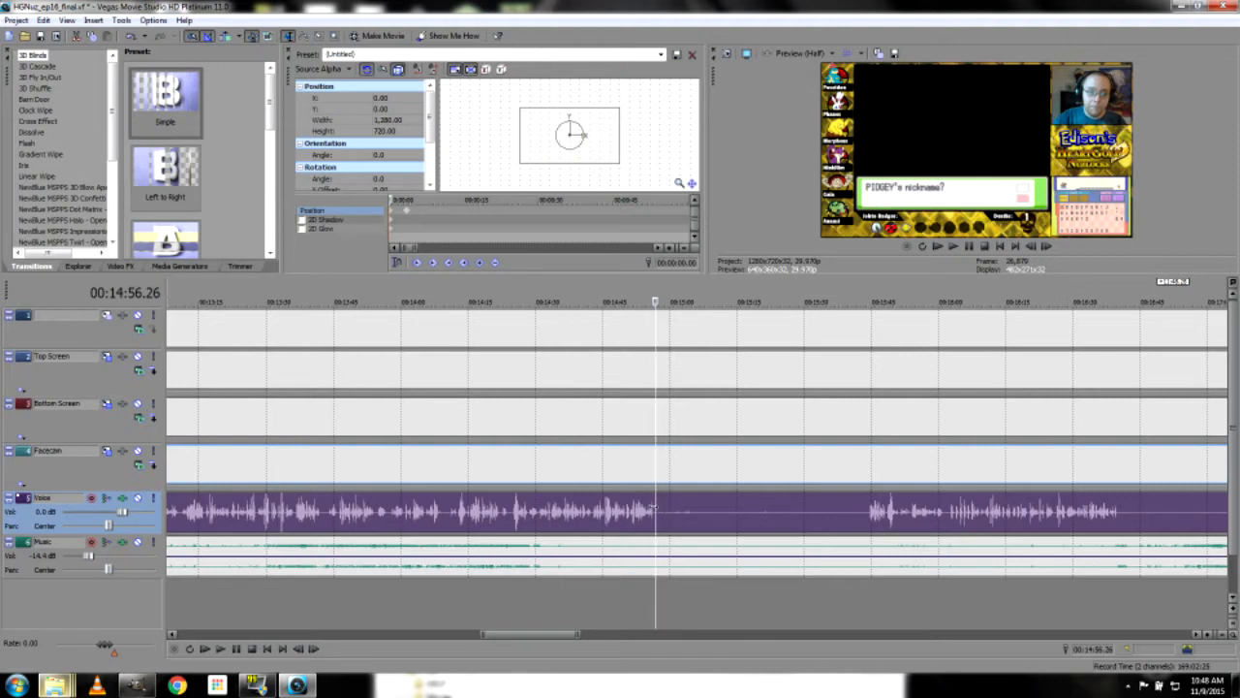
key("s")
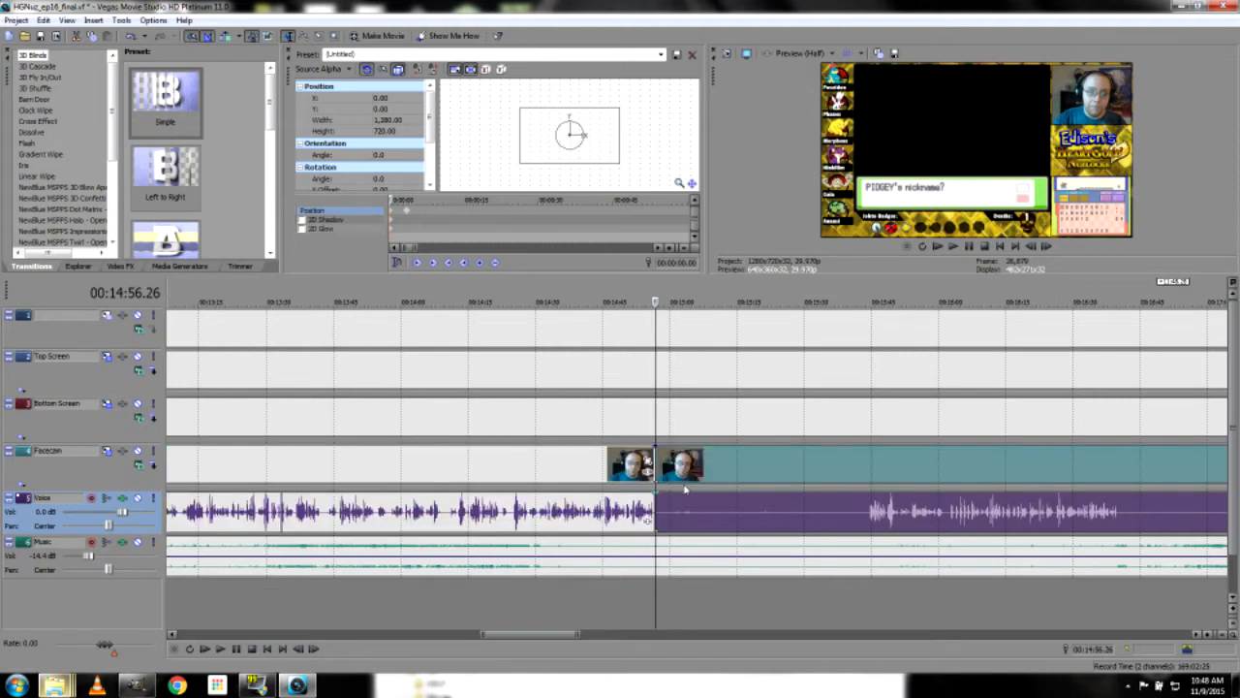
left_click(657, 416)
key("s")
left_click(657, 384)
key("s")
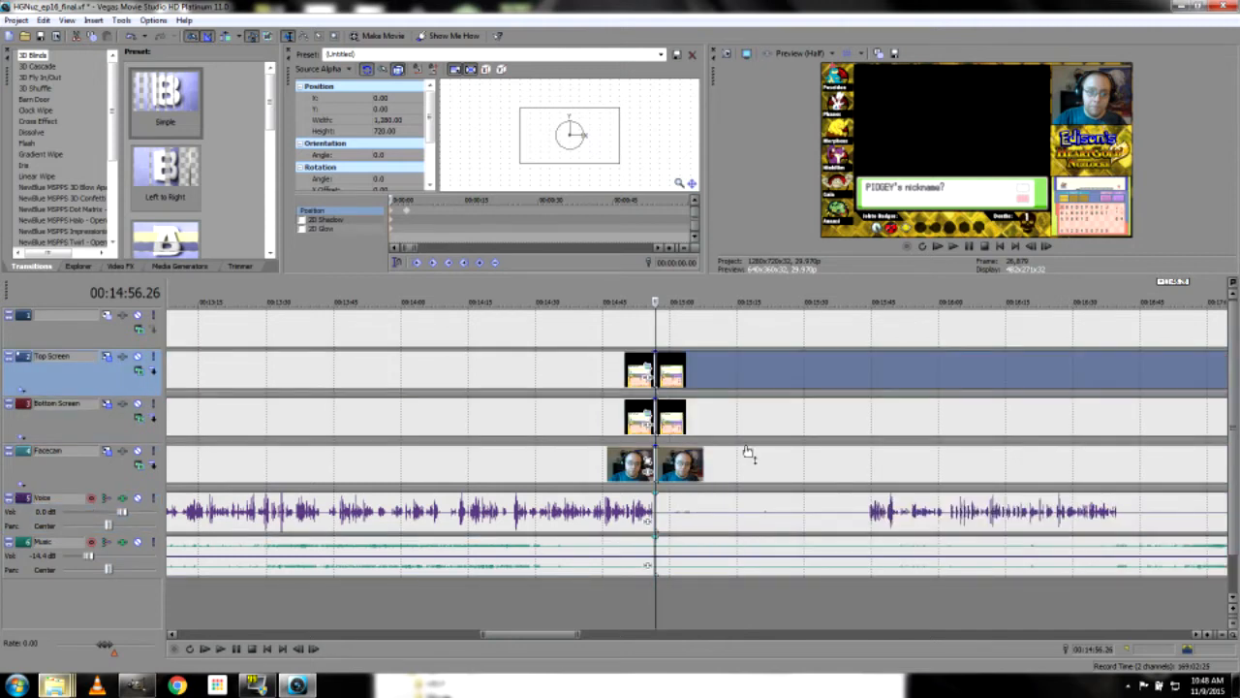
Split the Facecam and Voice clips at 00:15:44.09, just before speech resumes, and delete their silent section between the two cuts
left_click(869, 519)
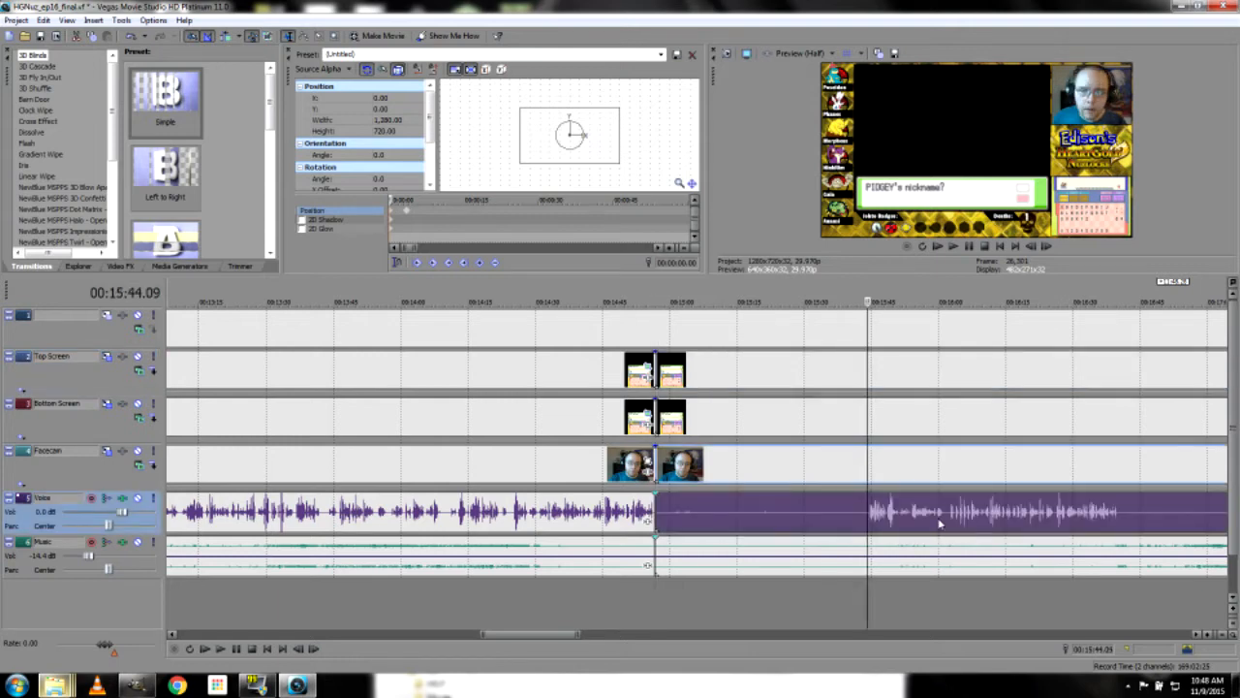
key("alt+Right")
key("alt+Right")
key("alt+Right")
key("alt+Right")
key("alt+Right")
key("alt+Right")
key("alt+Right")
key("alt+Right")
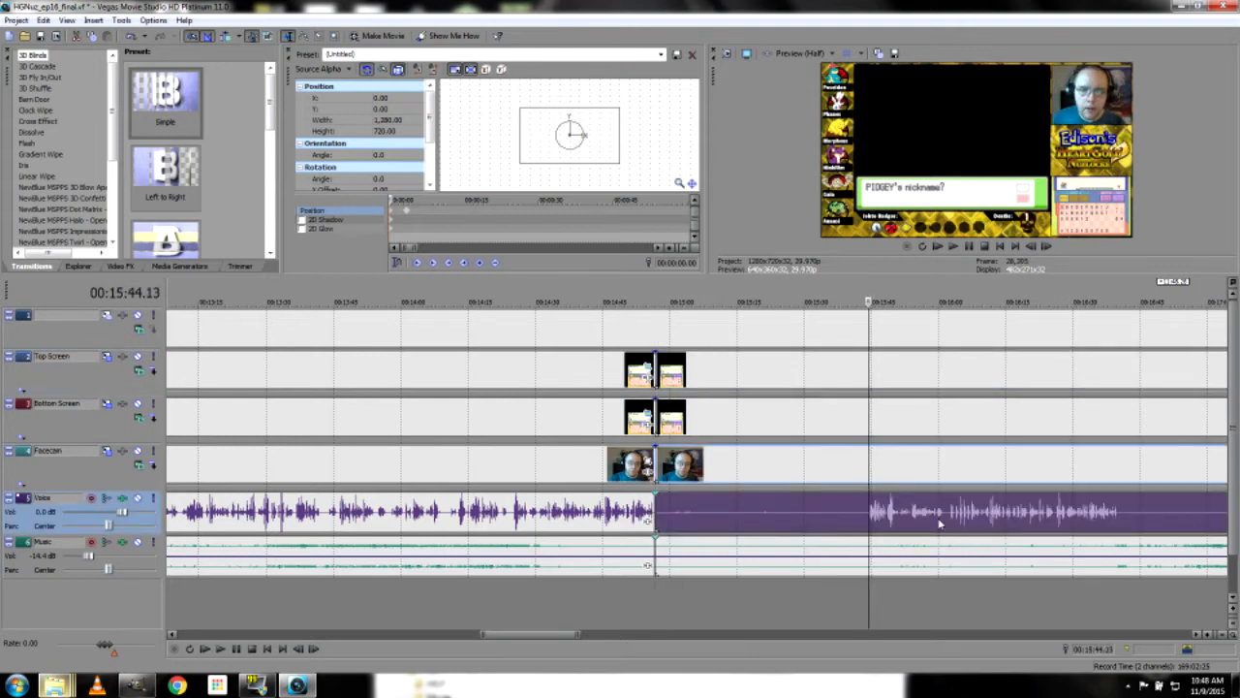
key("alt+Right")
key("alt+Right")
key("alt+Right")
key("alt+Left")
key("alt+Left")
key("alt+Left")
key("alt+Left")
key("alt+Left")
key("alt+Left")
key("alt+Left")
key("alt+Left")
key("alt+Left")
key("alt+Left")
key("alt+Left")
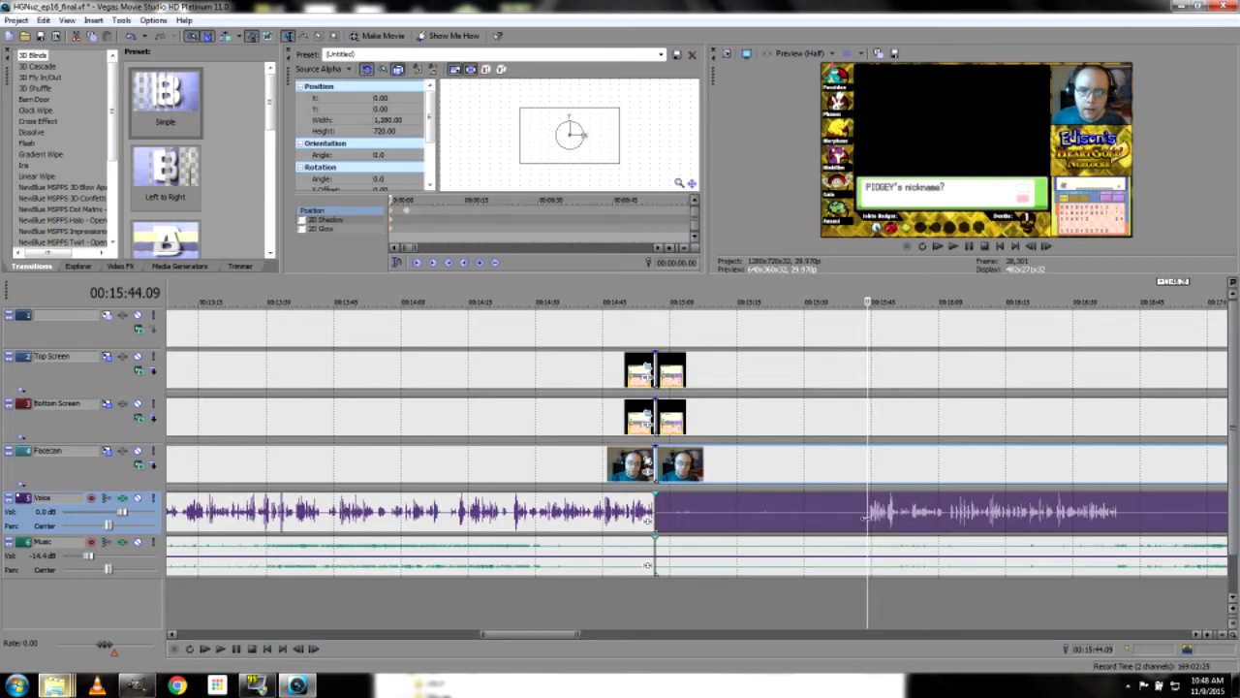
key("s")
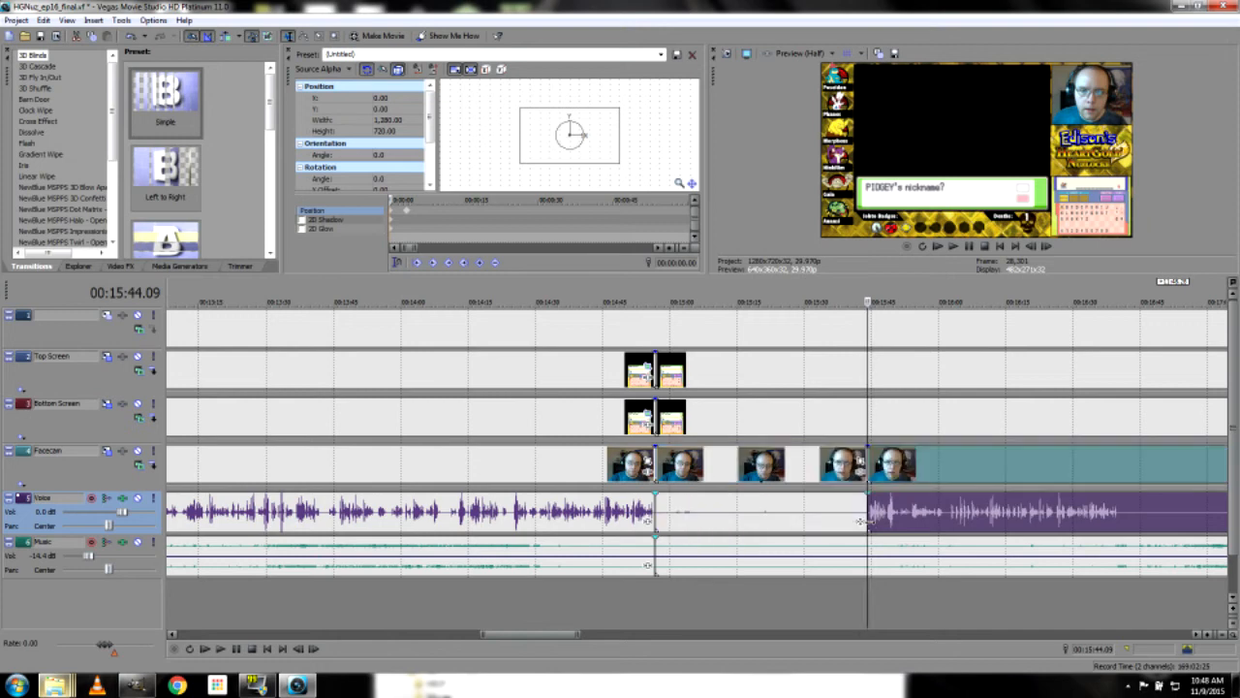
left_click(766, 464)
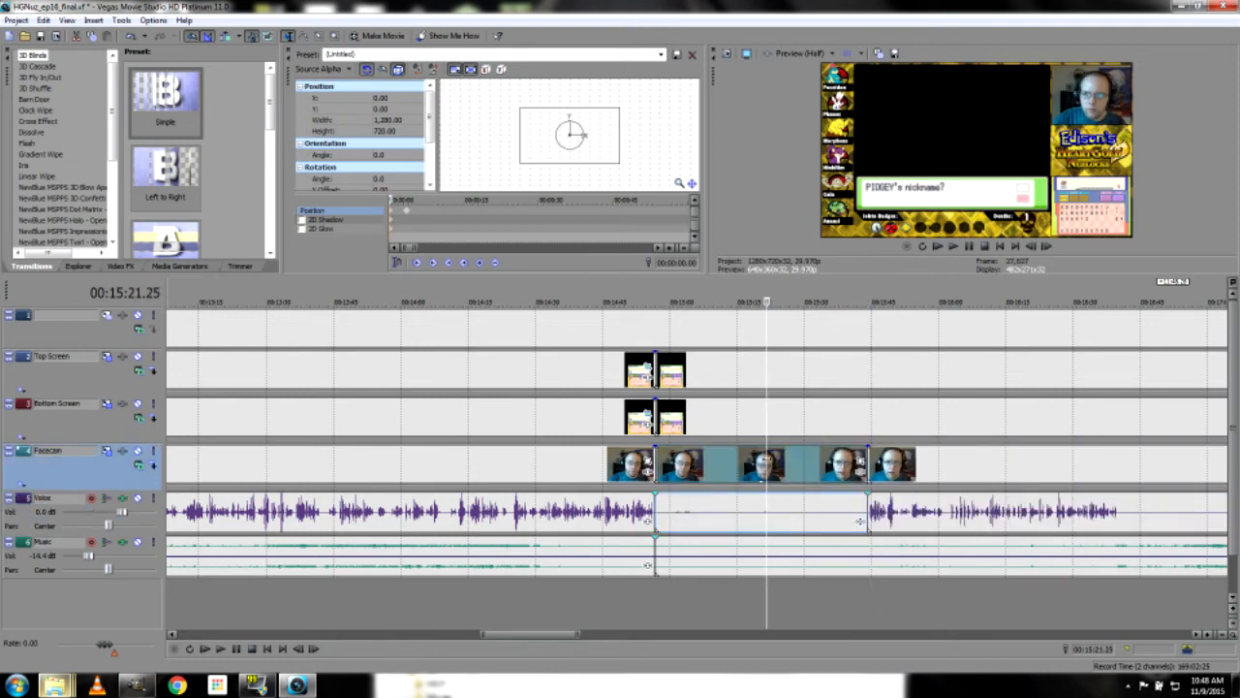
key("Delete")
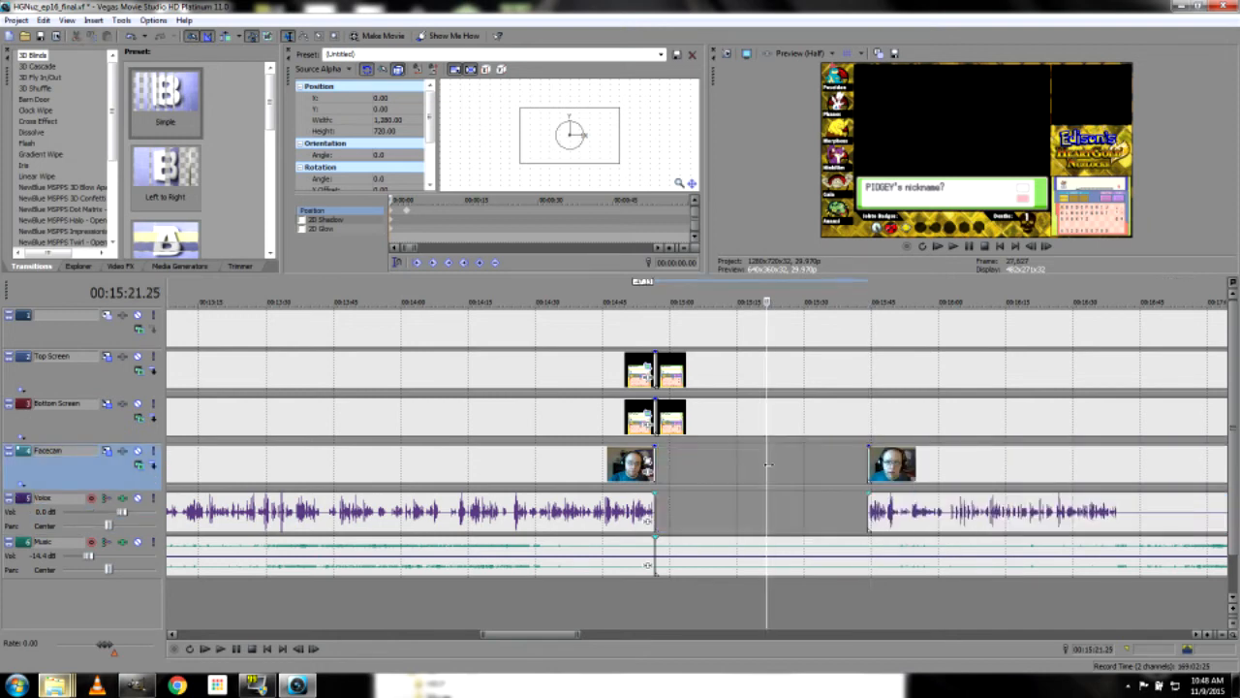
Trim the start of the second Bottom Screen and Top Screen clips to 00:15:44.09, matching the Facecam clip
left_click(868, 452)
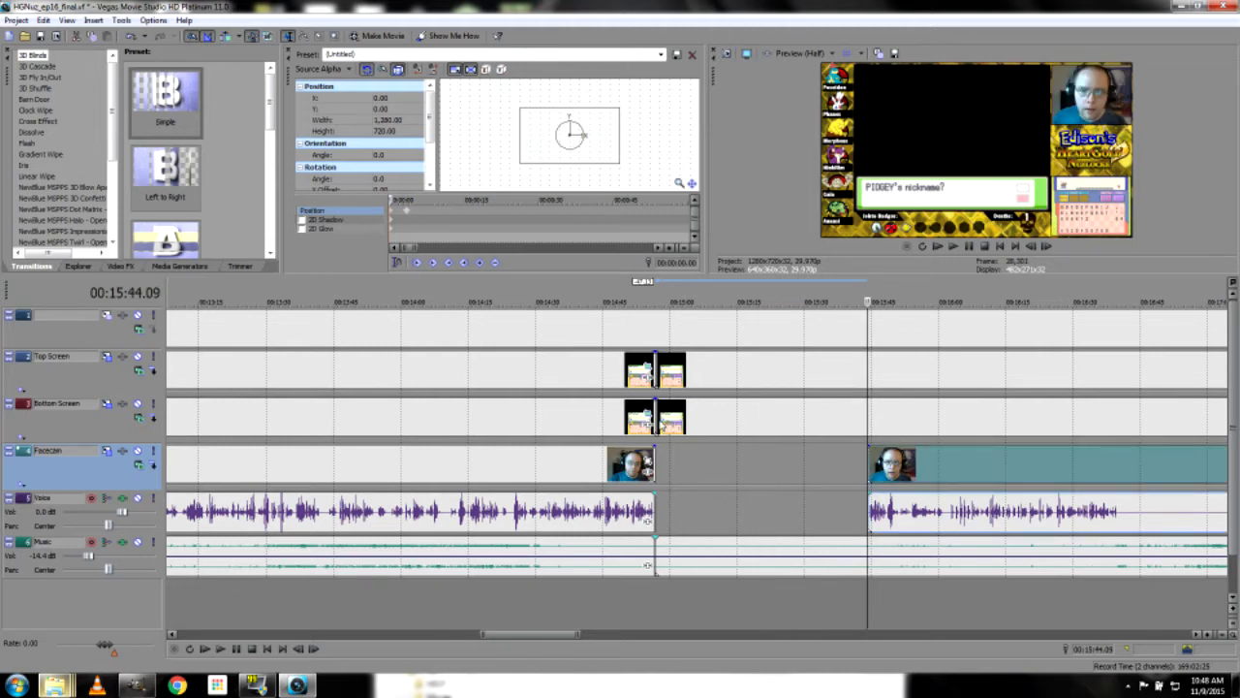
left_click_drag(657, 419, 866, 427)
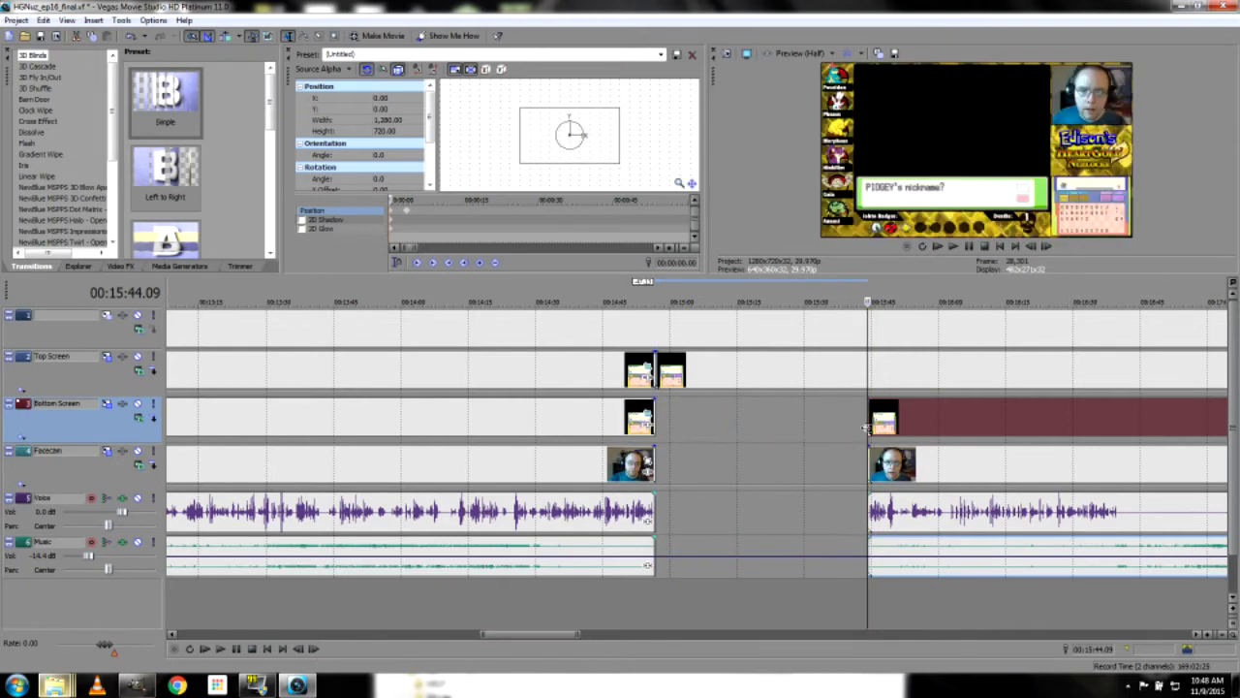
left_click_drag(661, 374, 869, 374)
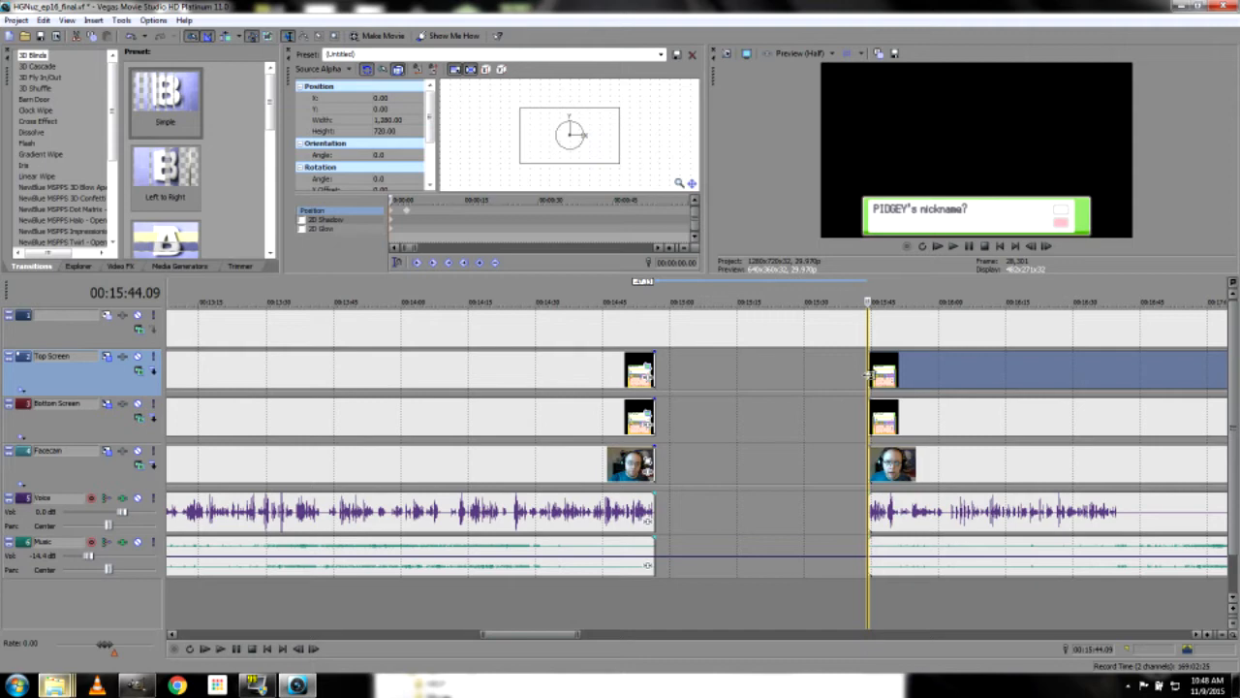
Move the later Top Screen, Bottom Screen and Facecam clips with their audio back to the 00:14:56.26 cut to close the gap
left_click(912, 426, "ctrl")
left_click(925, 463, "ctrl")
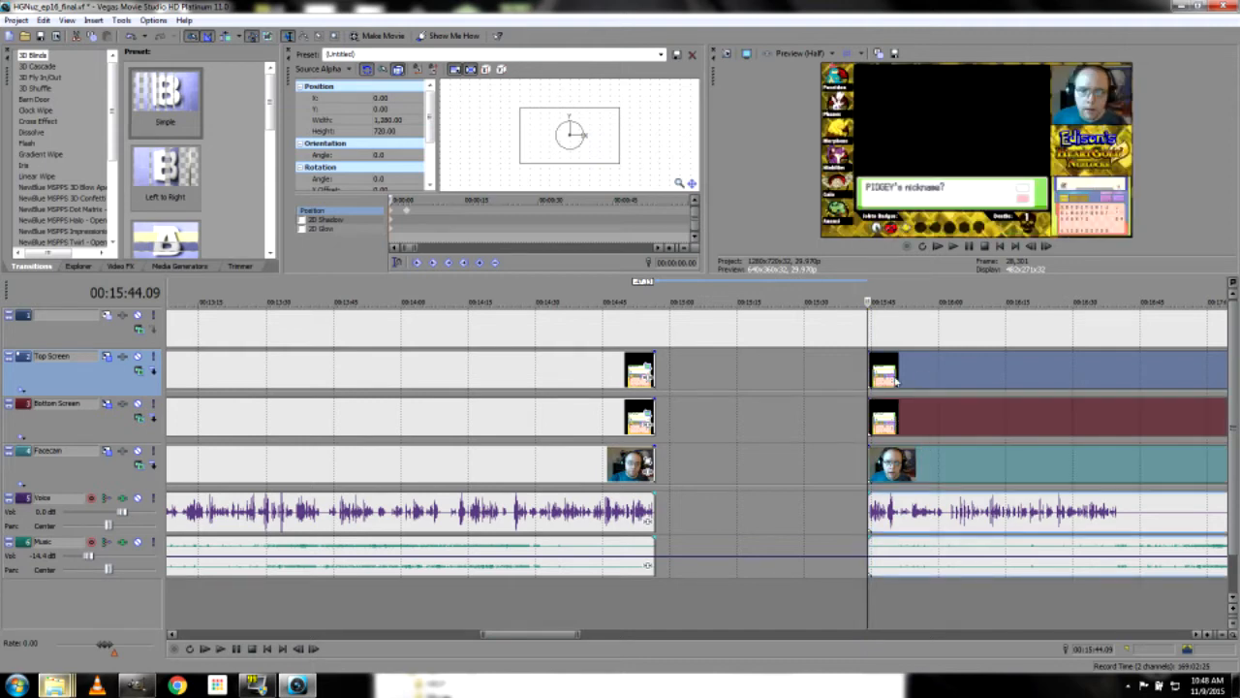
left_click_drag(899, 380, 708, 374)
Play from 00:14:54.08 to check the join between the two sections
left_click(646, 365)
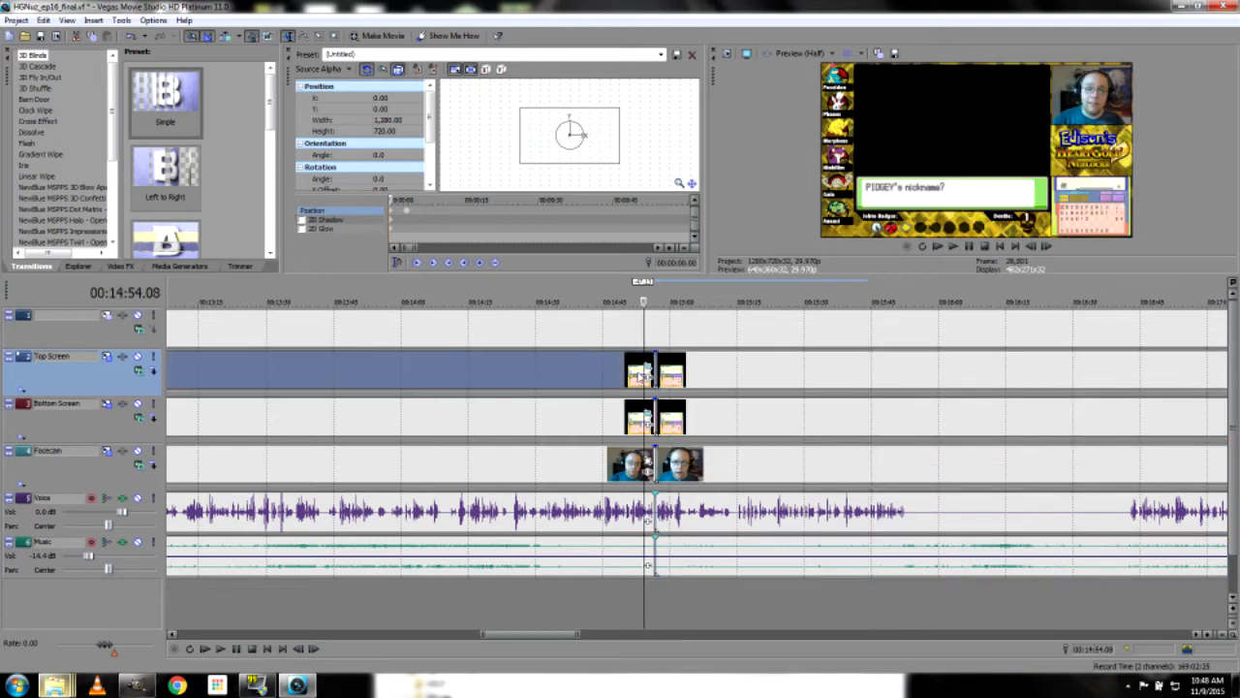
left_click(220, 649)
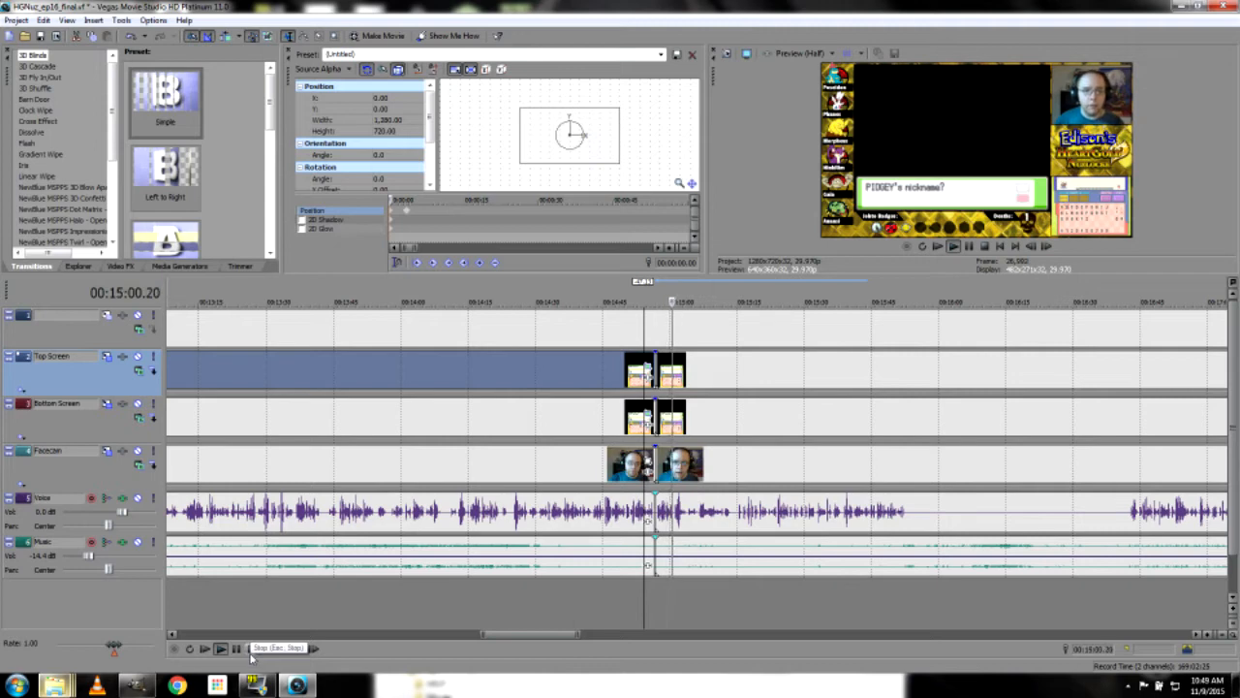
left_click(250, 653)
Try slightly overlapping the clips at the join as a crossfade, preview it from 00:14:51.12, and undo the overlap
left_click_drag(685, 384, 748, 462)
left_click_drag(727, 370, 722, 370)
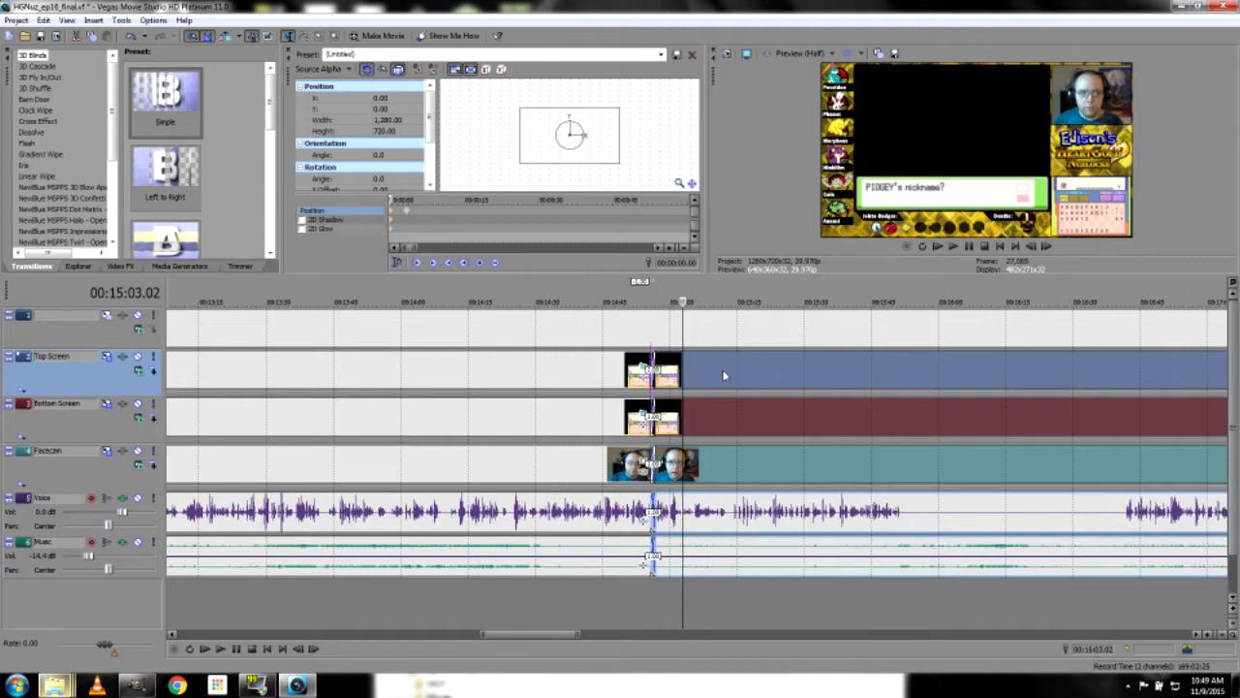
left_click(632, 365)
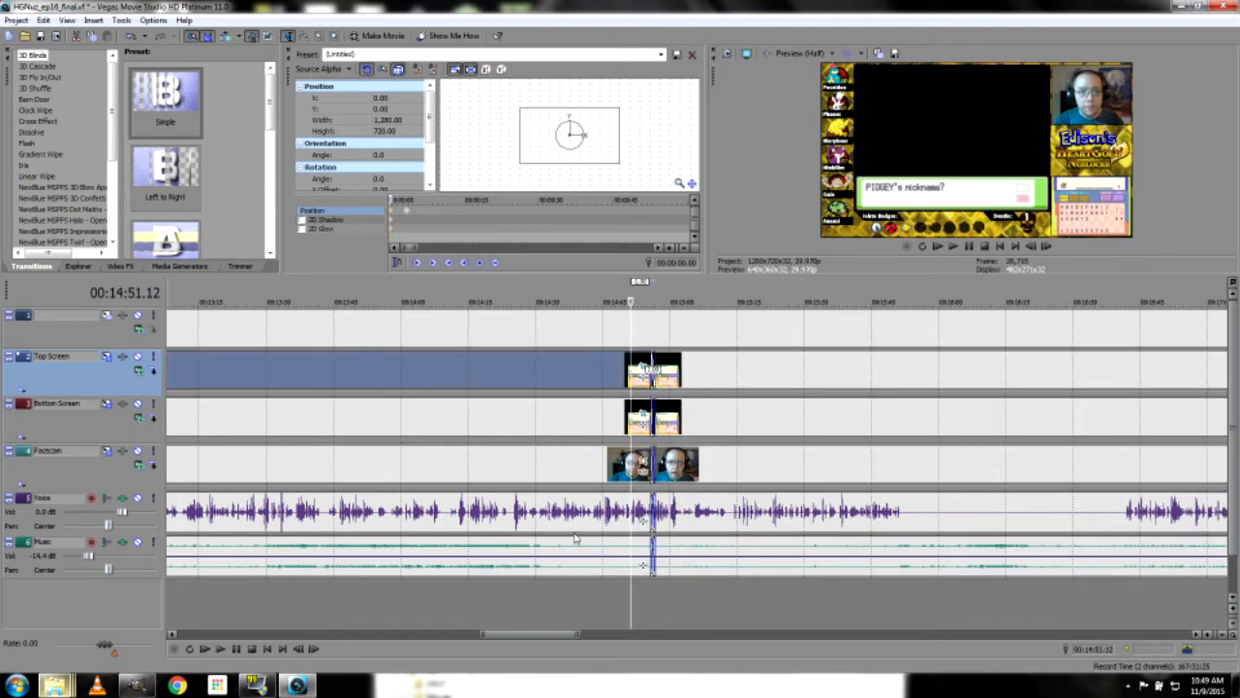
left_click(220, 650)
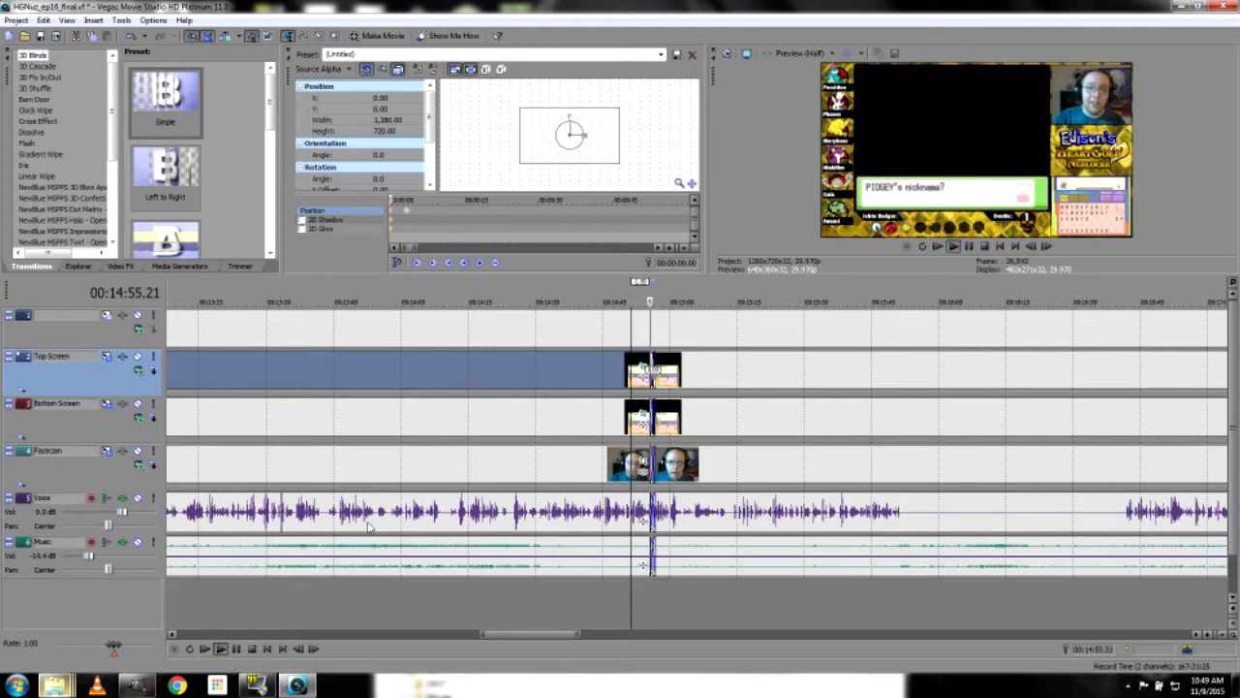
left_click(251, 650)
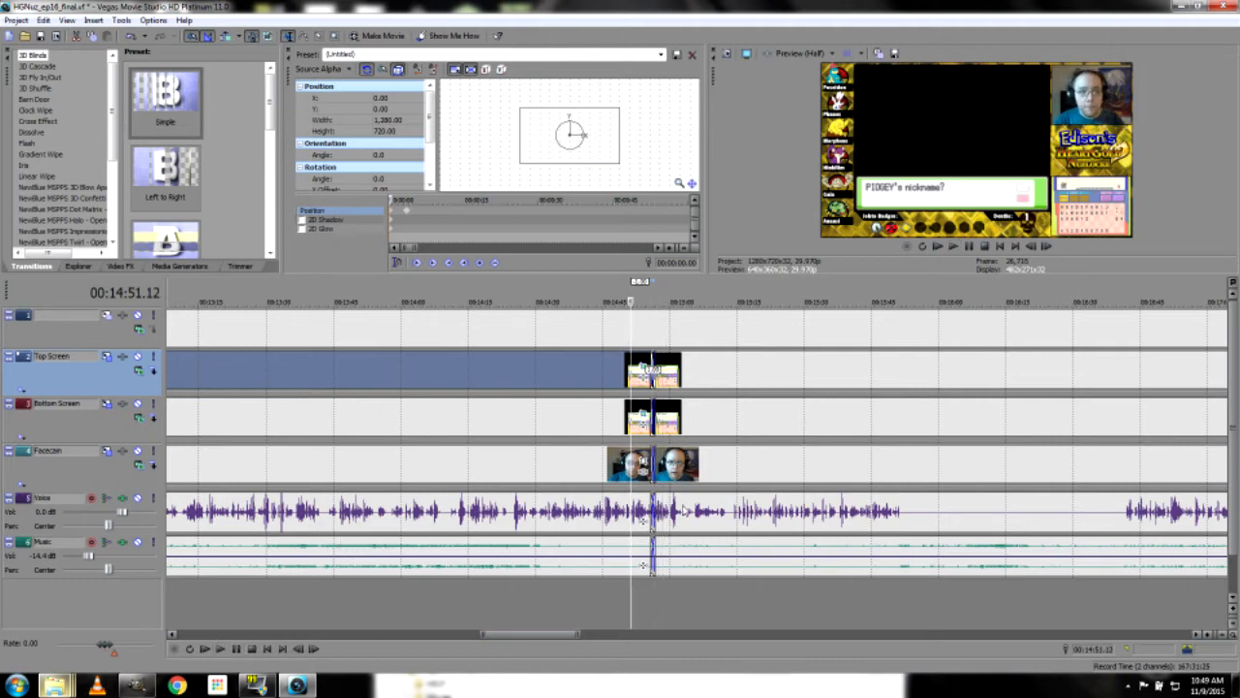
left_click(738, 392)
key("ctrl+z")
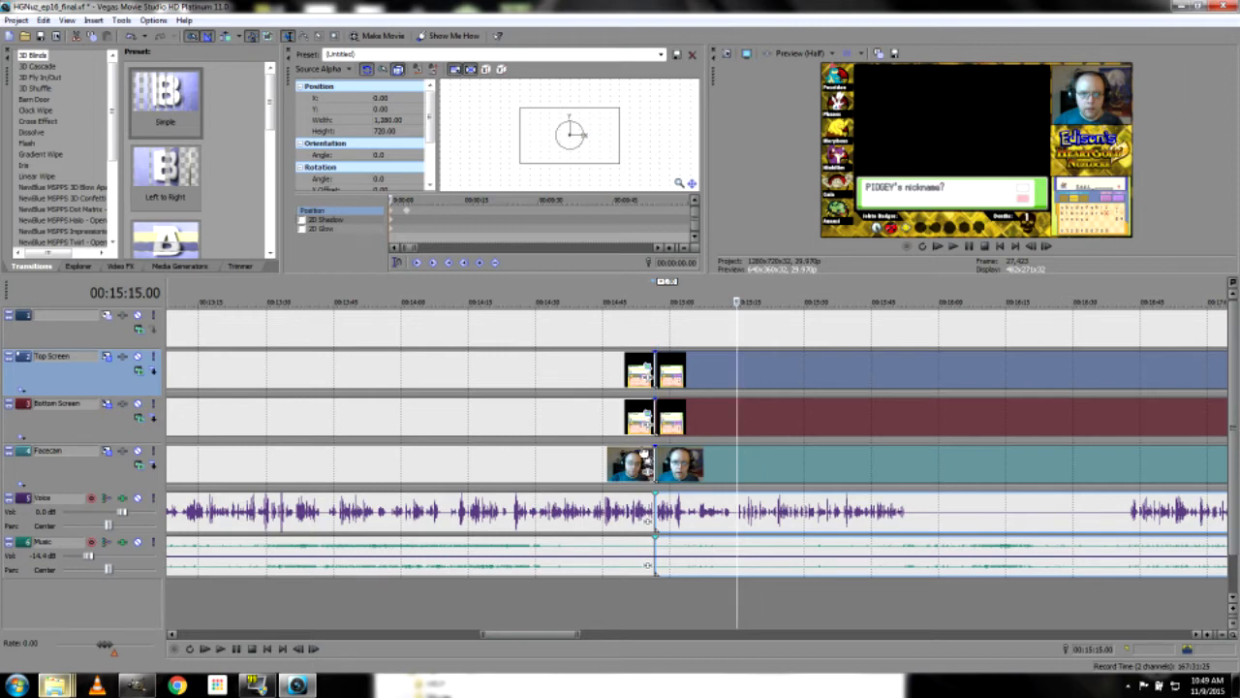
Play from 00:15:38.16 to check where the speech stops before the next silent gap in the Voice track
left_click(696, 472)
left_click(888, 514)
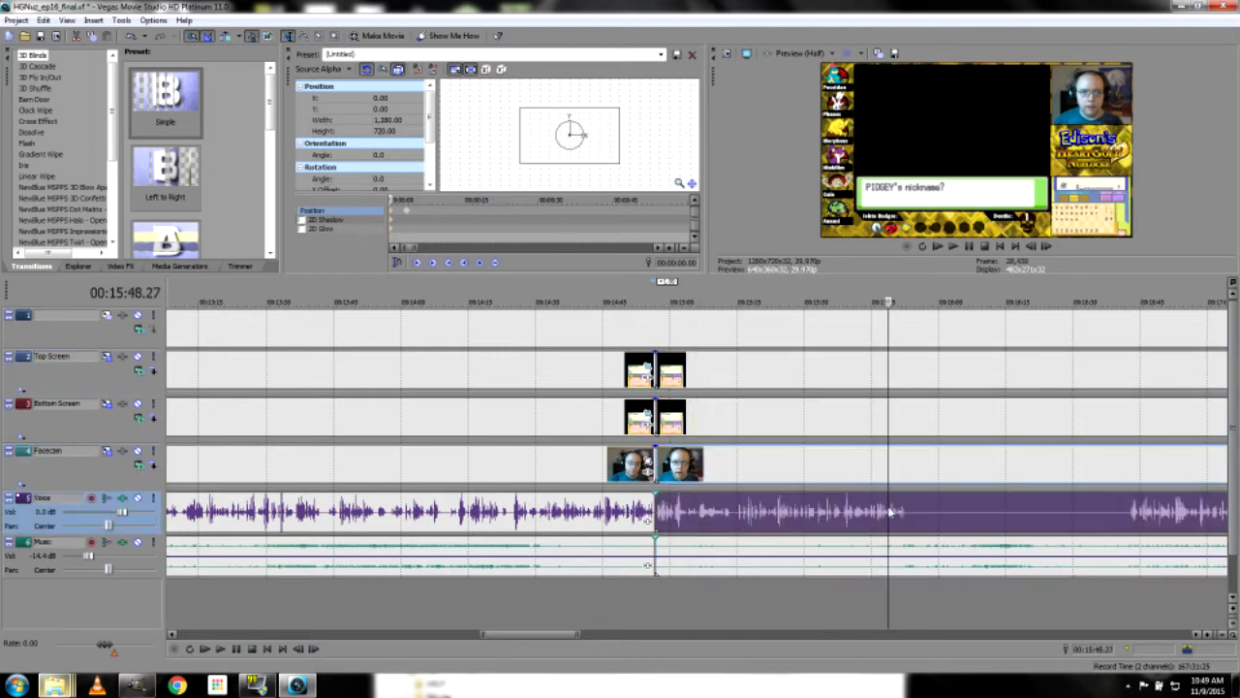
left_click(842, 522)
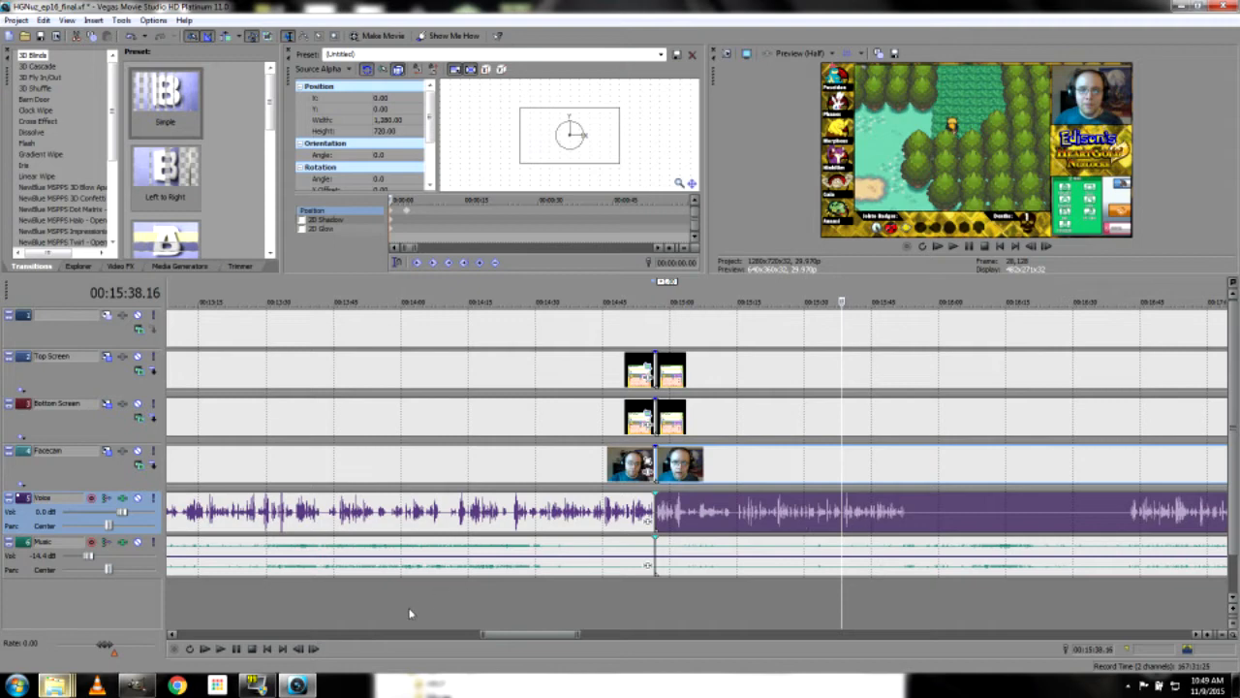
left_click(222, 649)
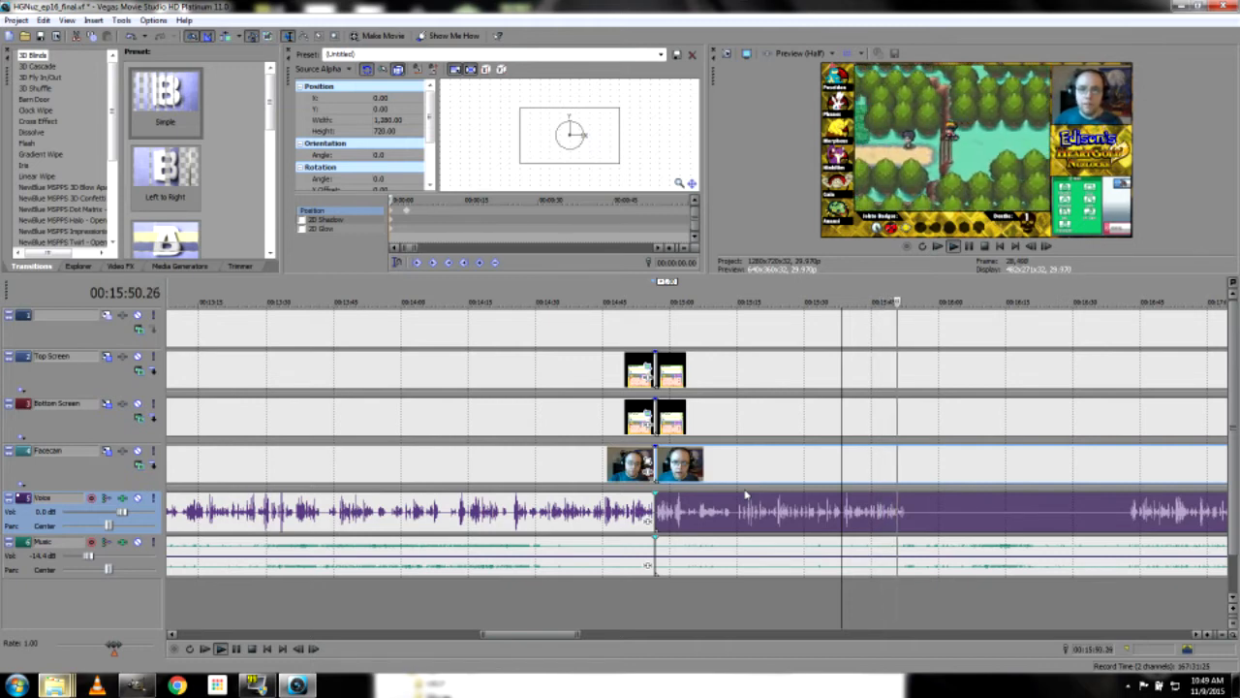
left_click(253, 650)
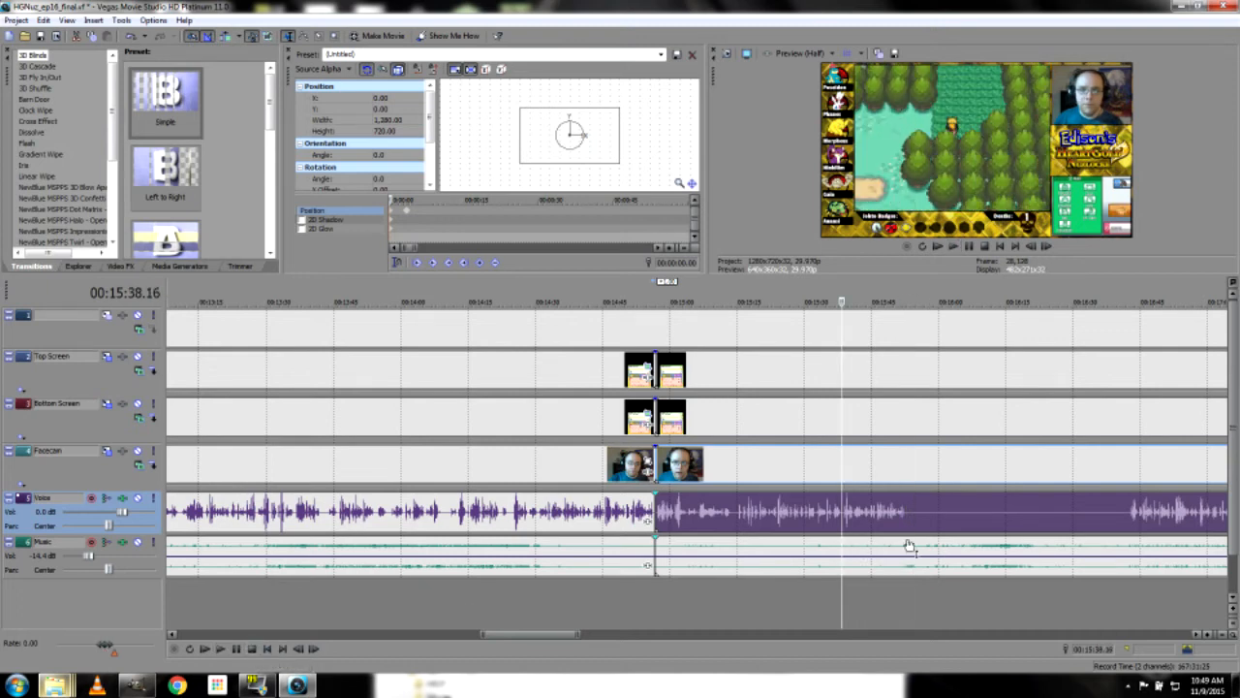
Split the Facecam and Voice clips at 00:15:53.09, at the start of the next silent gap
left_click_drag(531, 636, 546, 635)
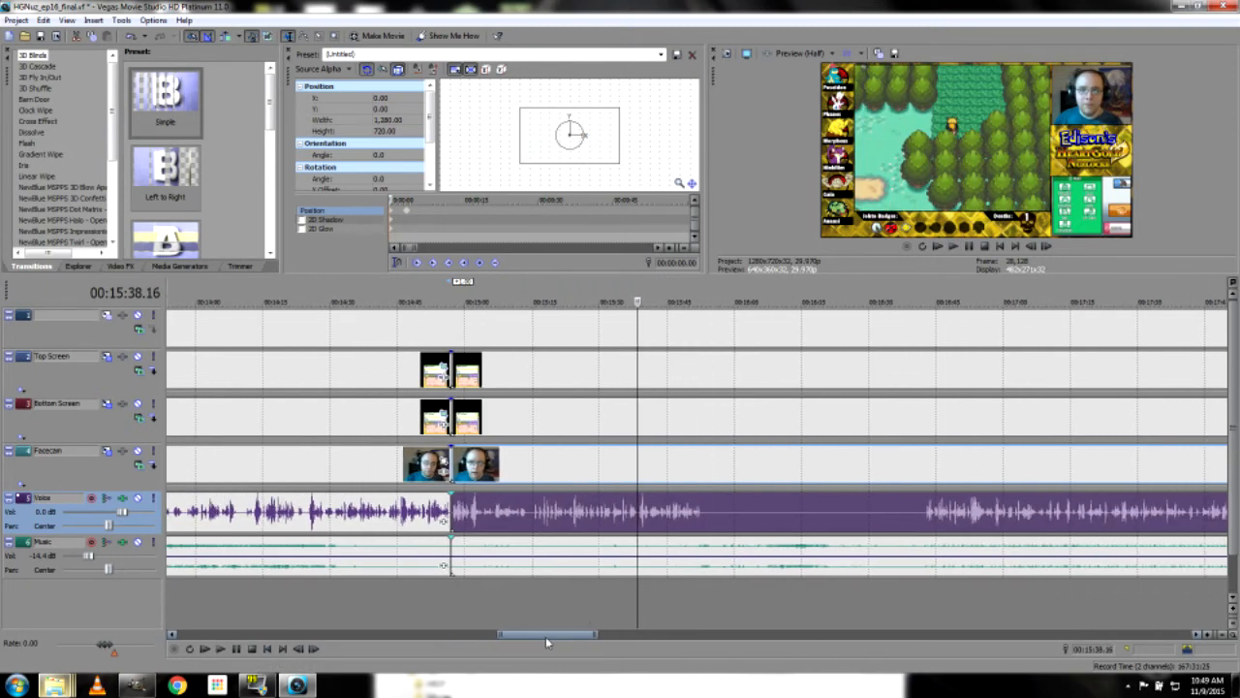
left_click(711, 514)
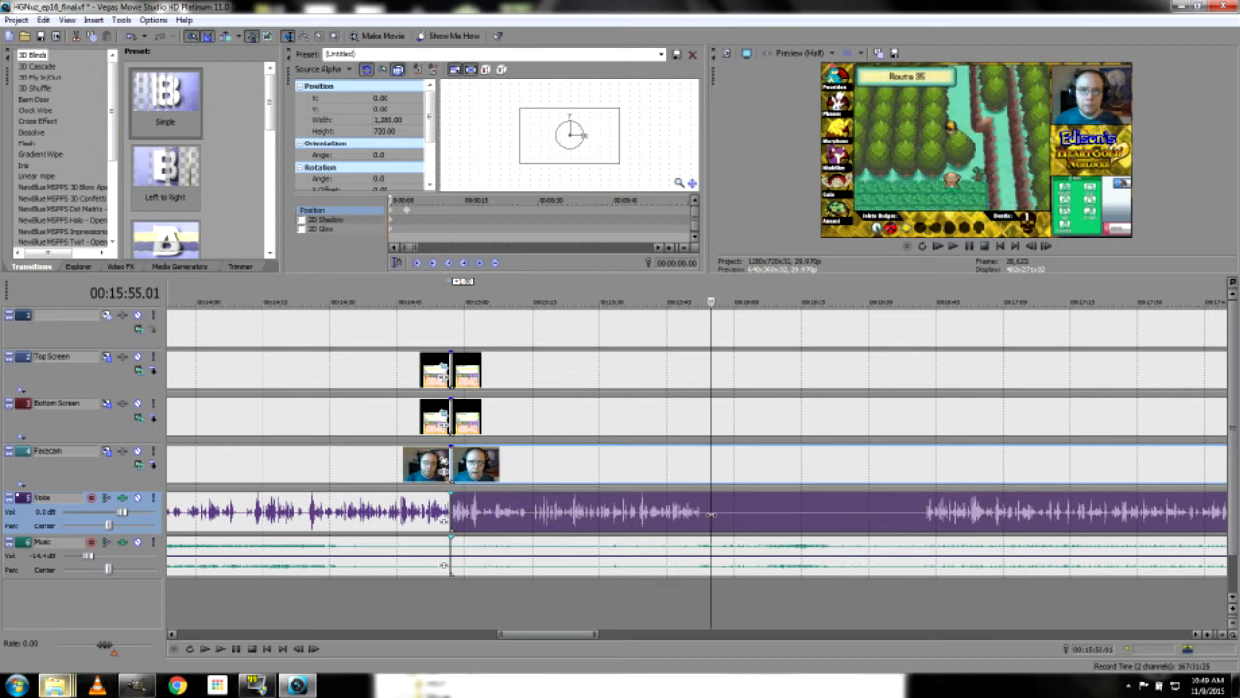
left_click(710, 513)
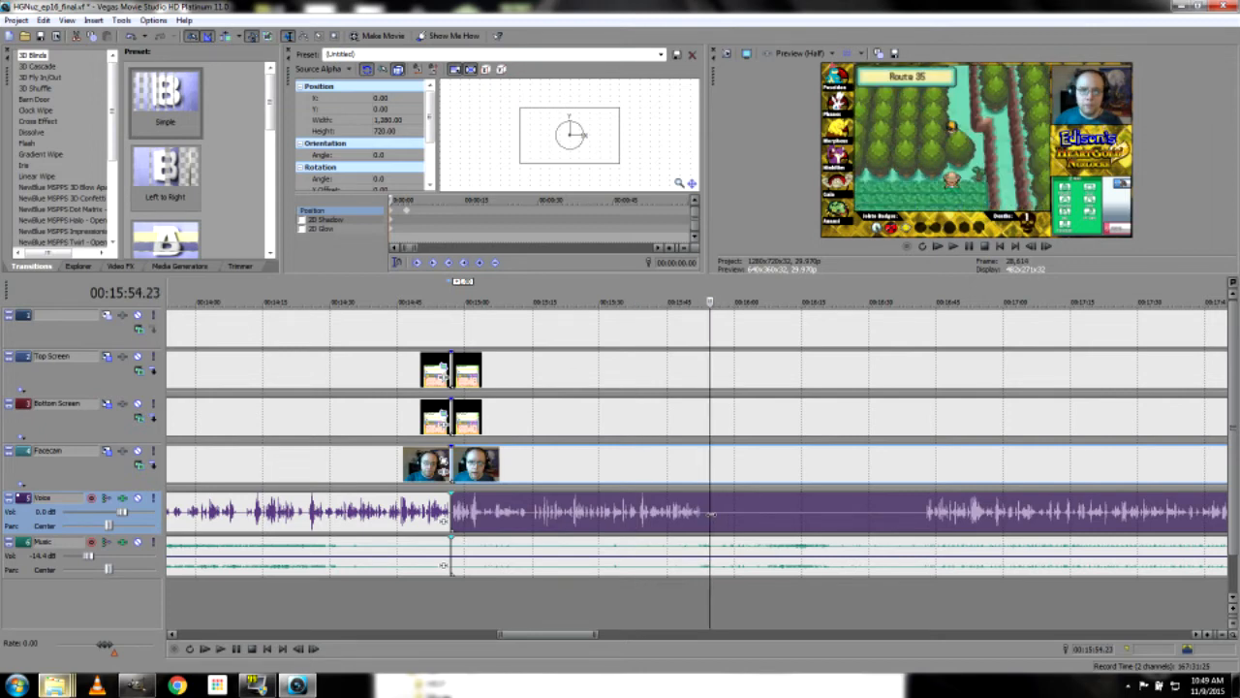
left_click_drag(711, 514, 710, 514)
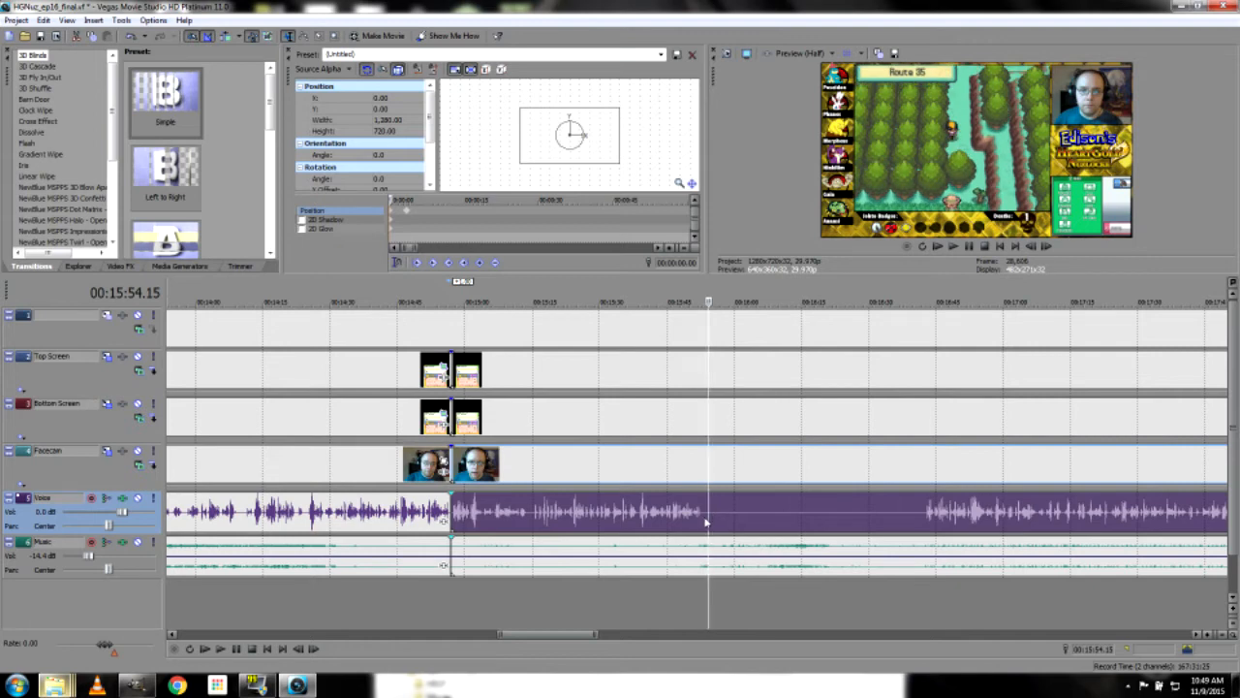
left_click(704, 521)
key("Left")
key("Left")
key("Left")
key("Left")
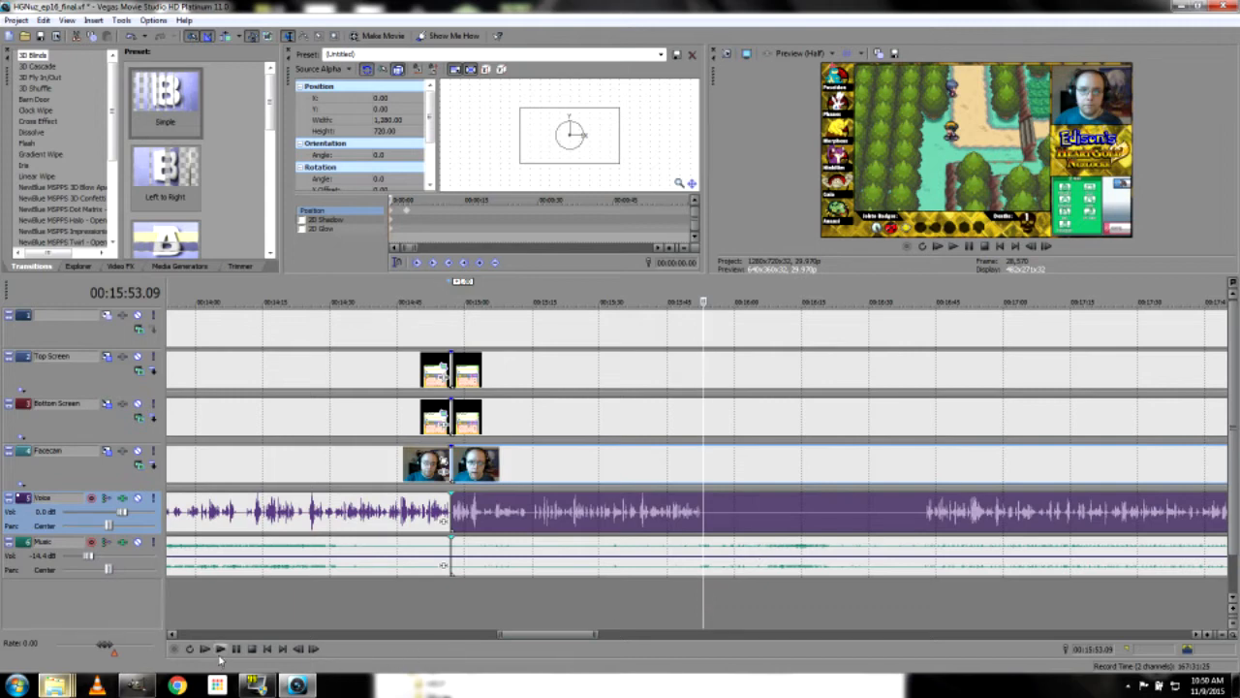
key("s")
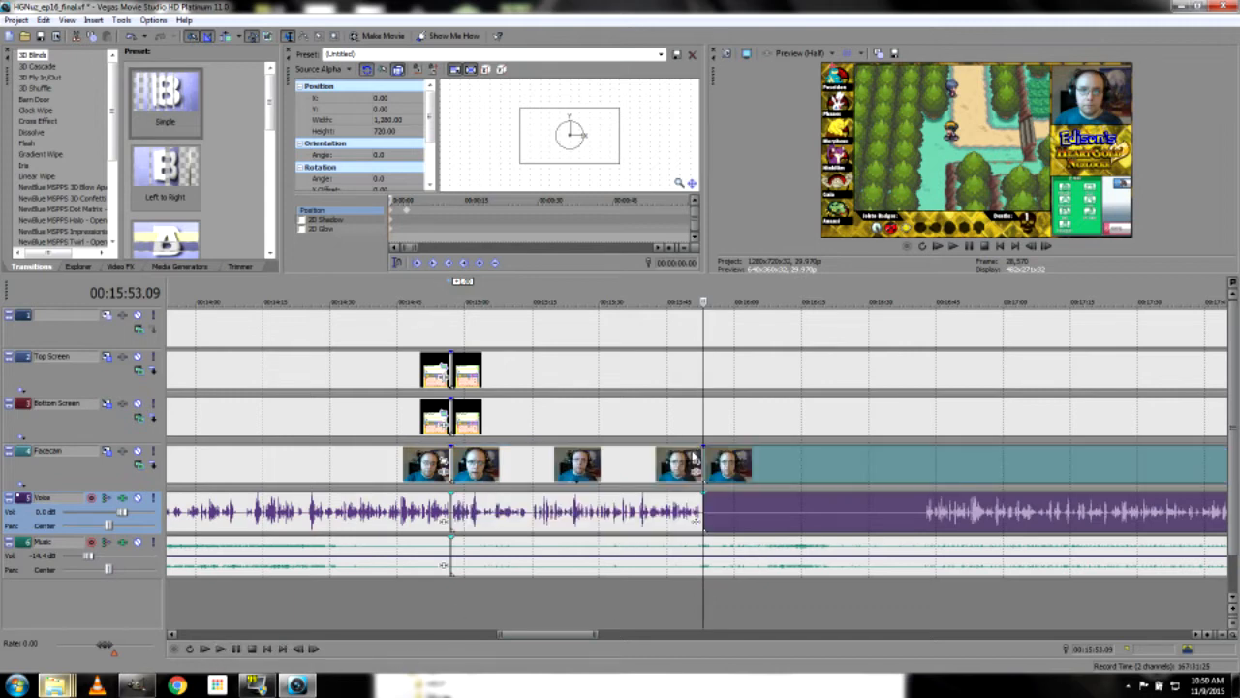
Split the Bottom Screen, Music and Top Screen clips at 00:15:53.09, in line with the Facecam and Voice cut
left_click(706, 412)
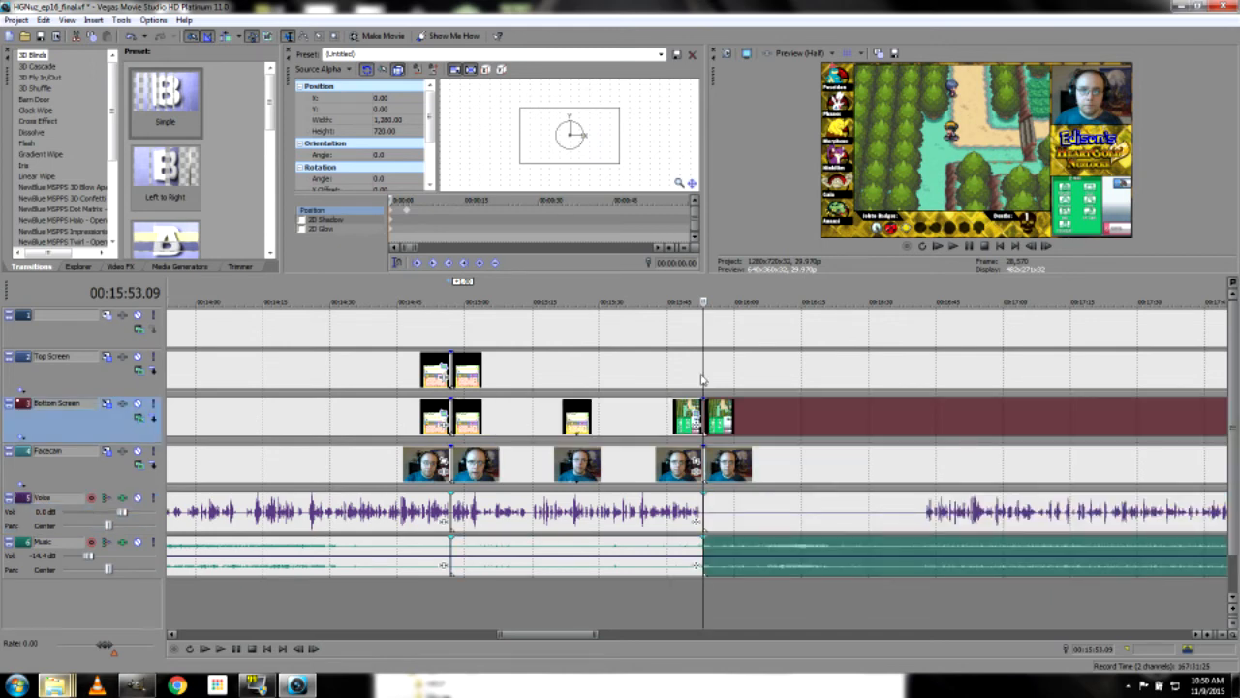
left_click(704, 375)
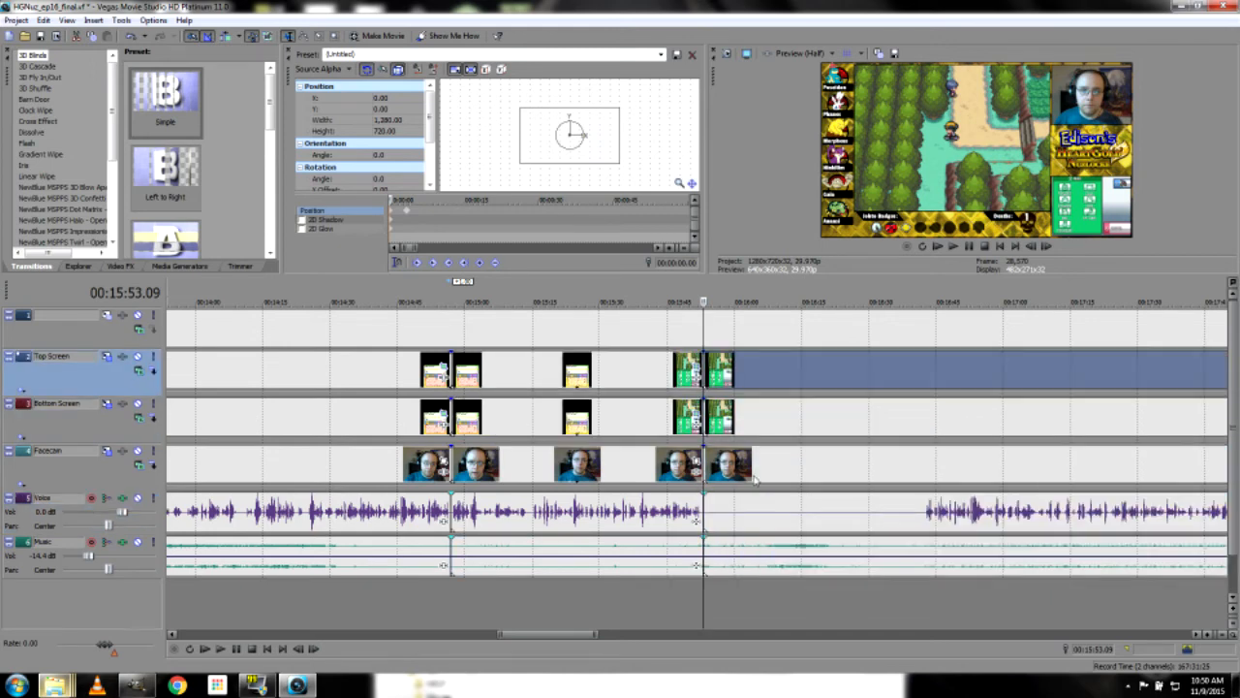
Split the Facecam, Voice, Bottom Screen, Music and Top Screen clips at 00:16:42.14, where speech resumes after the silent gap
left_click(926, 524)
key("Left")
key("Left")
key("Left")
key("Left")
key("Left")
key("Left")
key("Left")
key("Left")
key("Left")
key("Left")
key("Left")
key("Left")
key("Left")
key("Left")
key("Left")
key("Left")
key("Left")
key("Left")
key("Left")
key("Left")
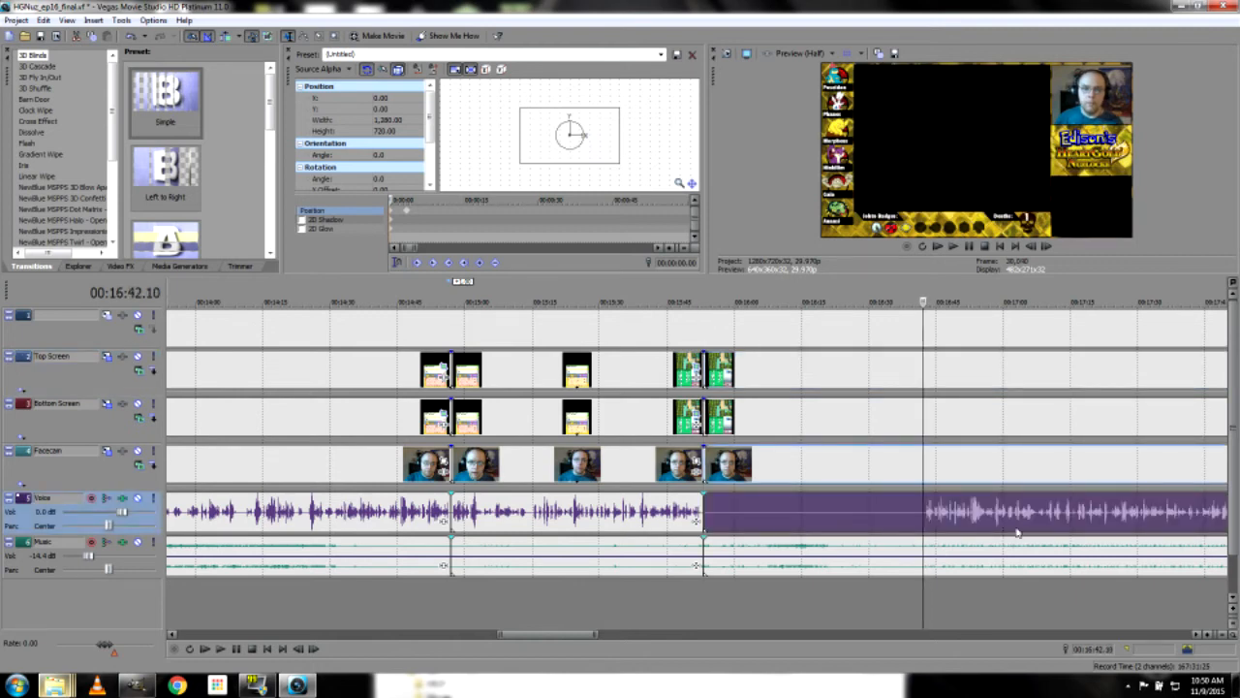
key("Right")
key("Right")
key("Right")
key("Right")
key("Right")
key("Right")
key("Right")
key("Right")
key("Right")
key("Right")
key("Right")
key("Right")
key("Right")
key("Right")
key("Right")
key("Right")
key("Right")
key("Right")
key("Right")
key("Right")
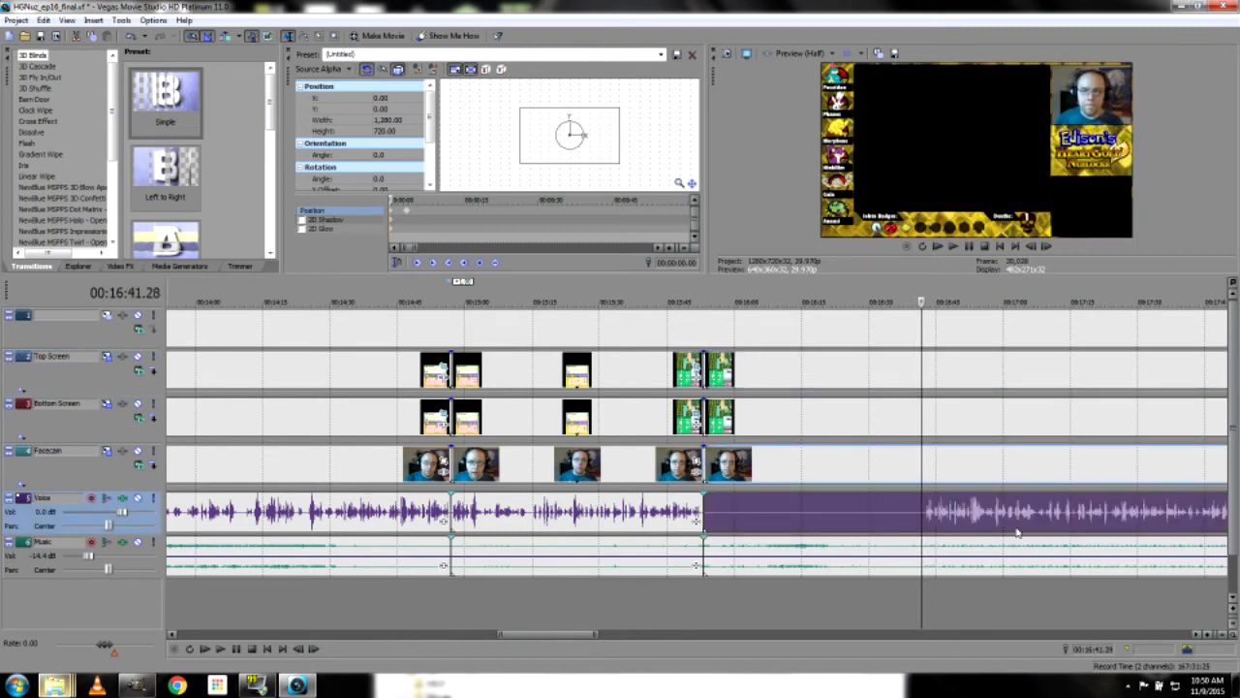
key("Left")
key("Left")
key("Left")
key("Left")
key("Left")
key("Left")
key("Left")
key("Left")
key("Left")
key("Left")
key("Left")
key("Left")
key("Left")
key("Left")
key("Left")
key("Left")
key("Left")
key("Left")
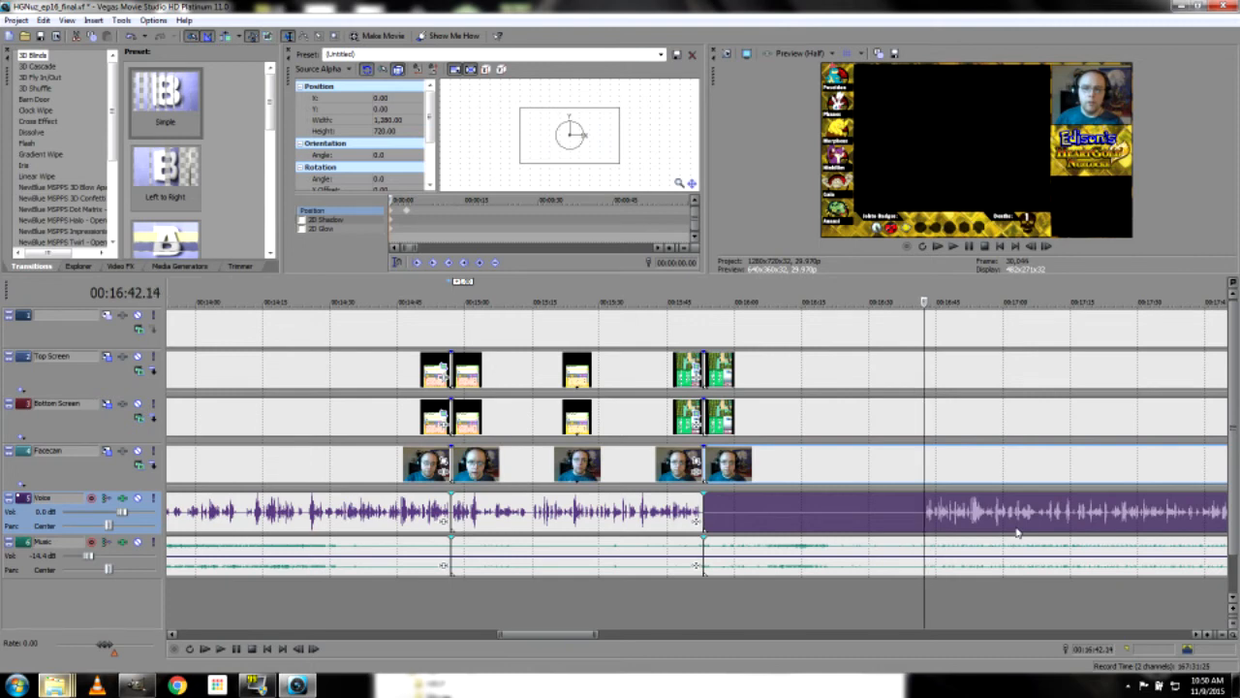
key("s")
left_click(924, 433)
key("s")
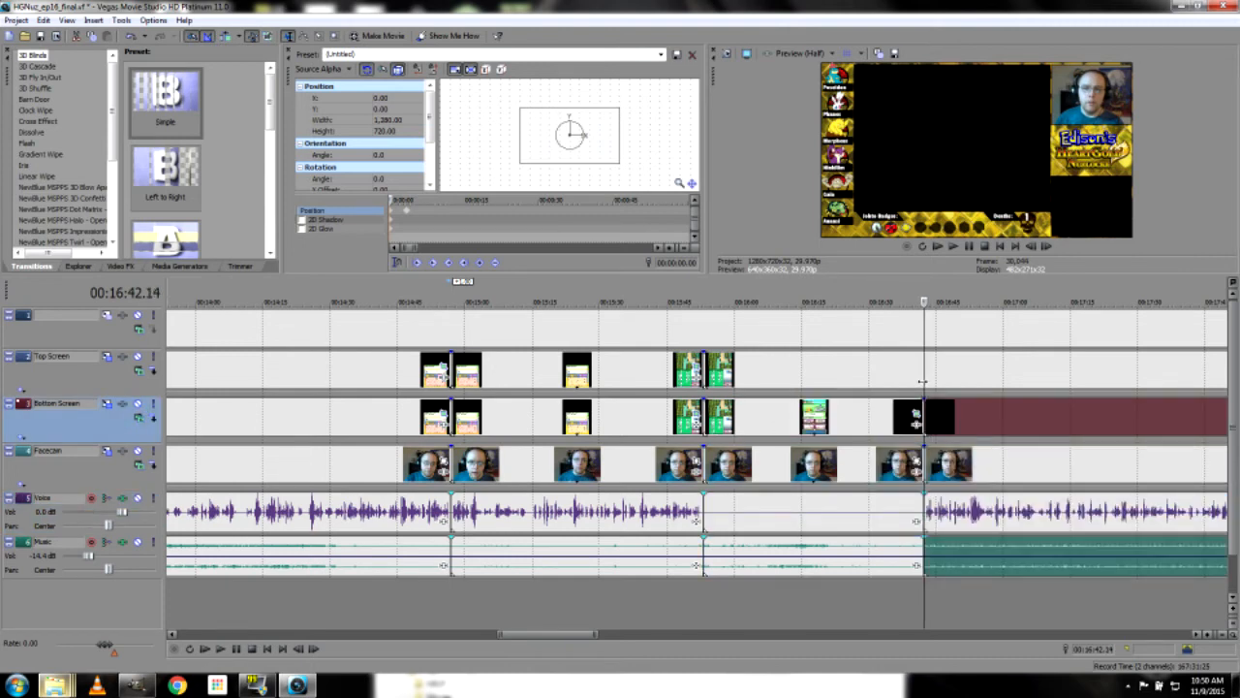
left_click(922, 380)
key("s")
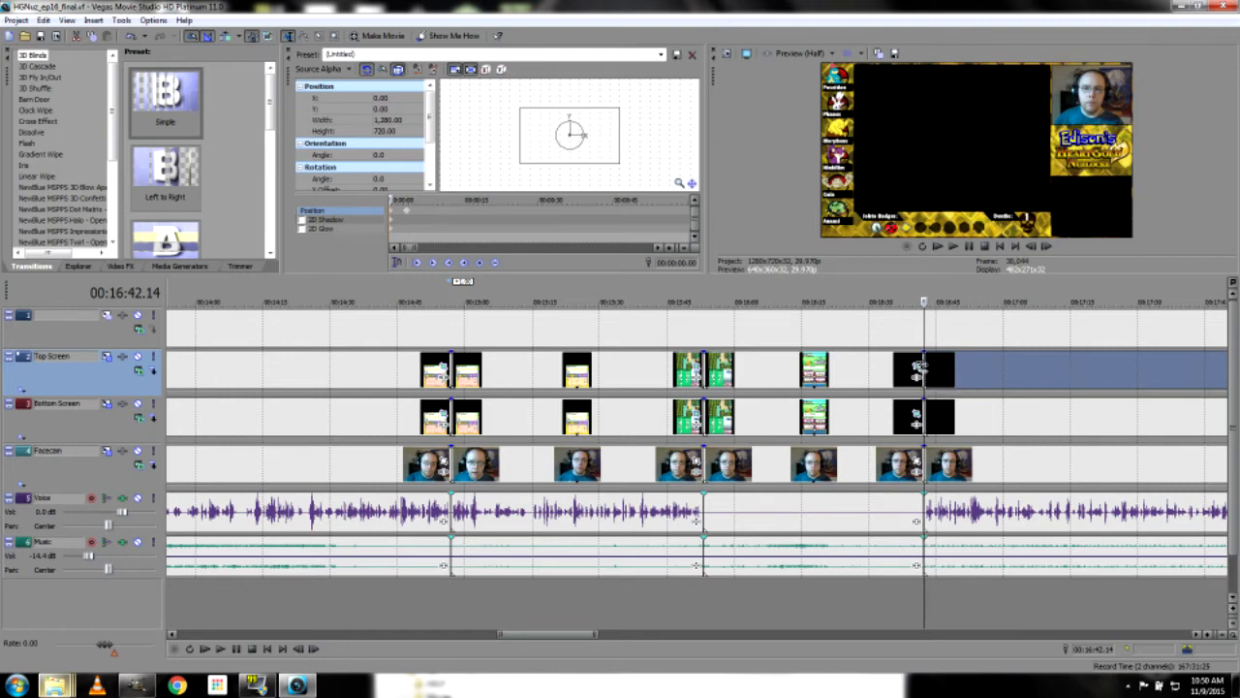
Speed up the silent section on all footage tracks by time-compressing its clips to end at about 00:16:05
left_click_drag(921, 366, 764, 370)
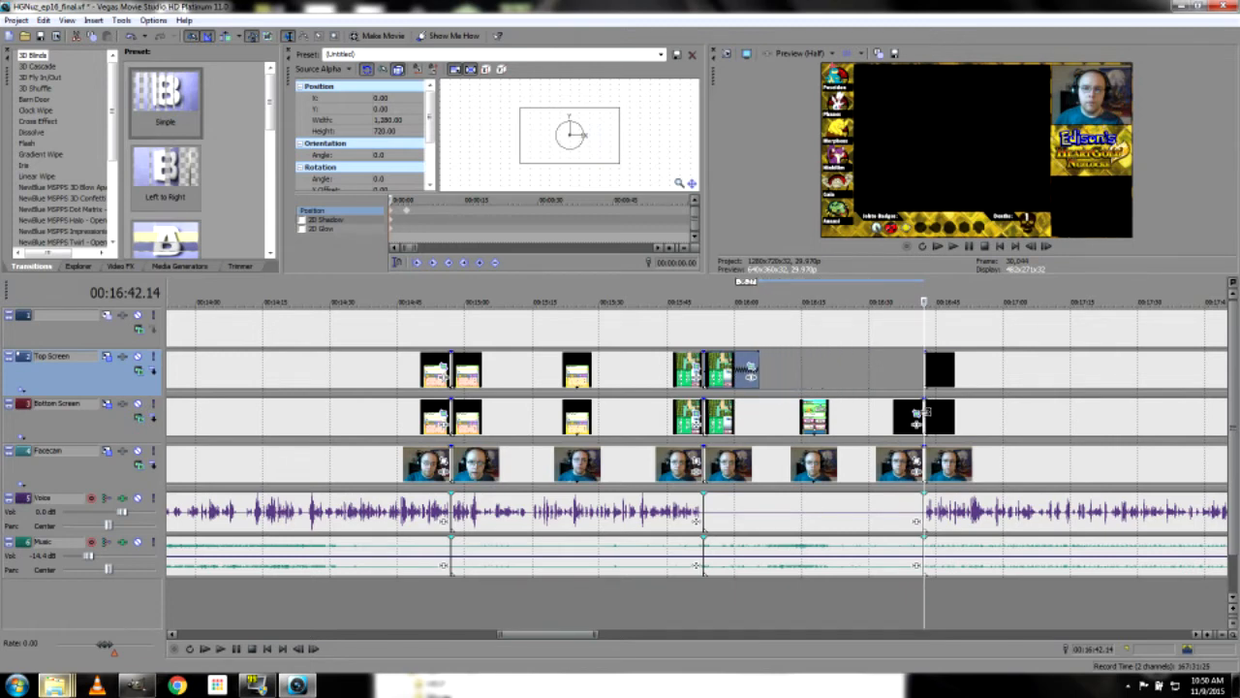
left_click_drag(918, 417, 751, 416)
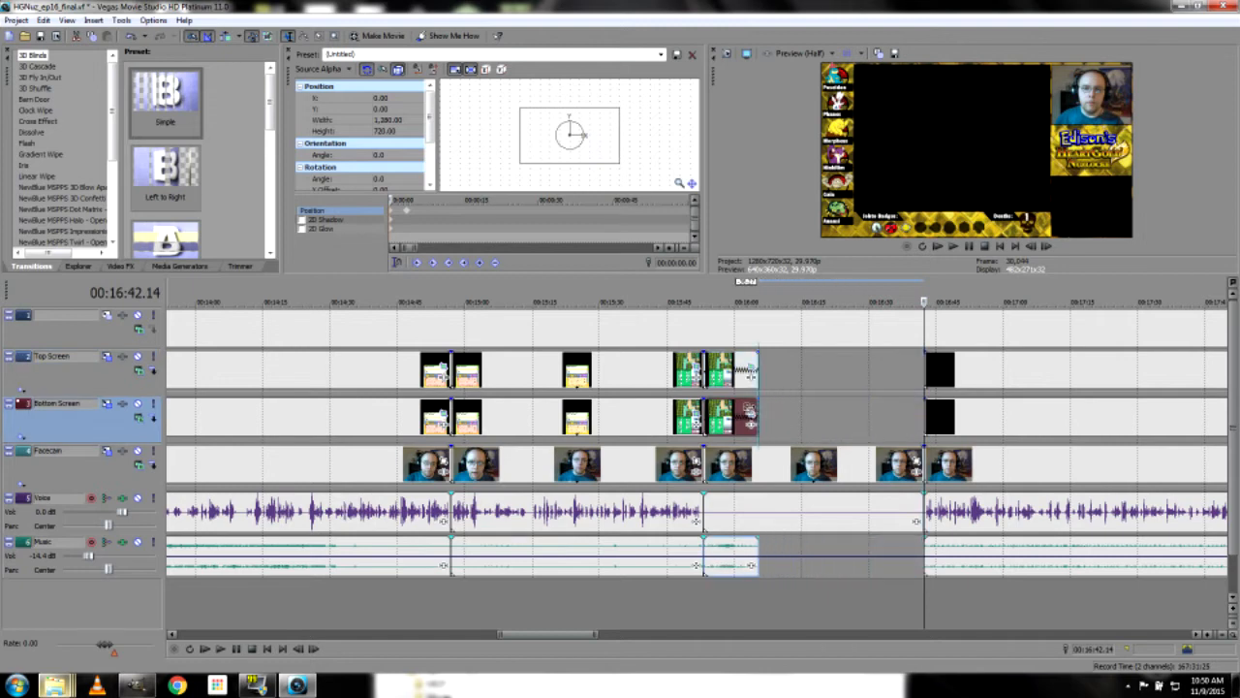
left_click_drag(919, 464, 752, 463)
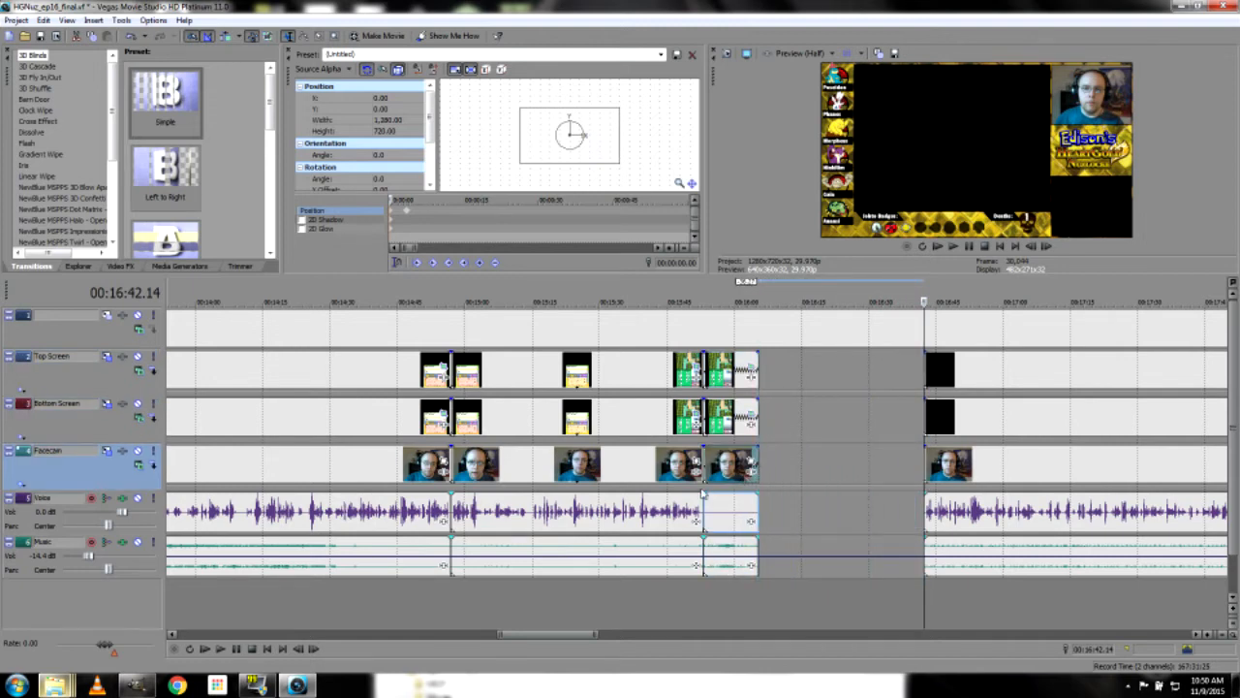
Play from 00:15:50.25 to preview the transition into the sped-up section
left_click(694, 460)
key("space")
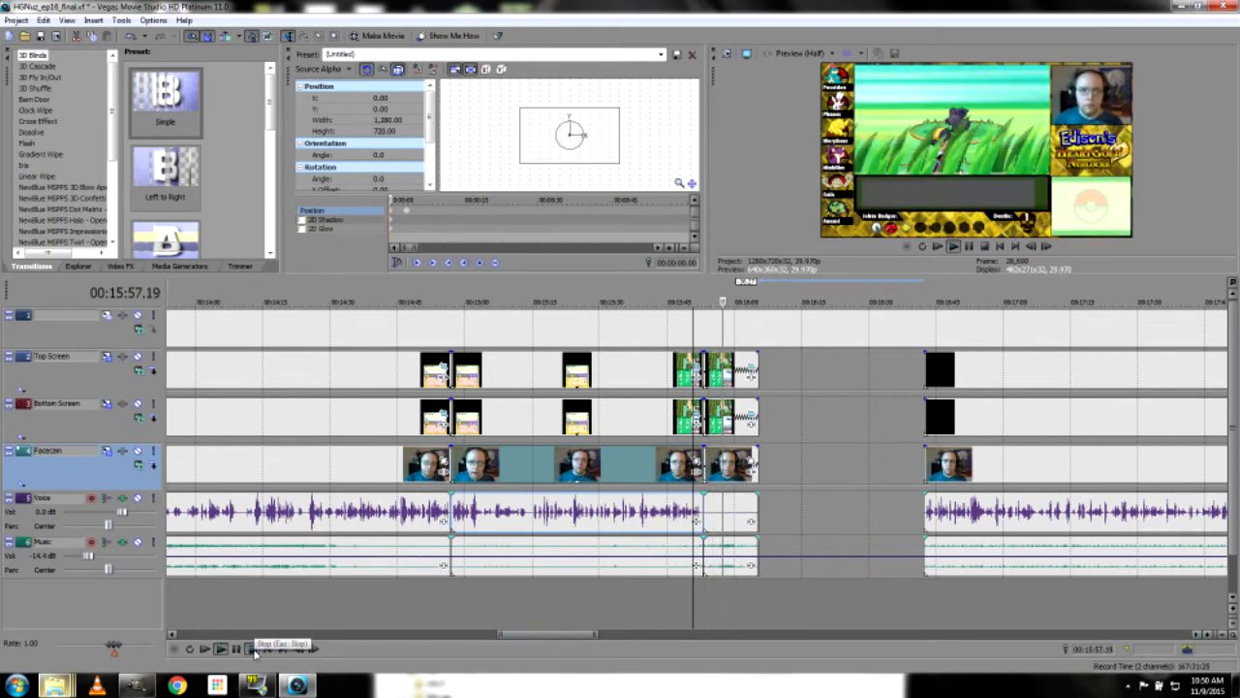
left_click(251, 649)
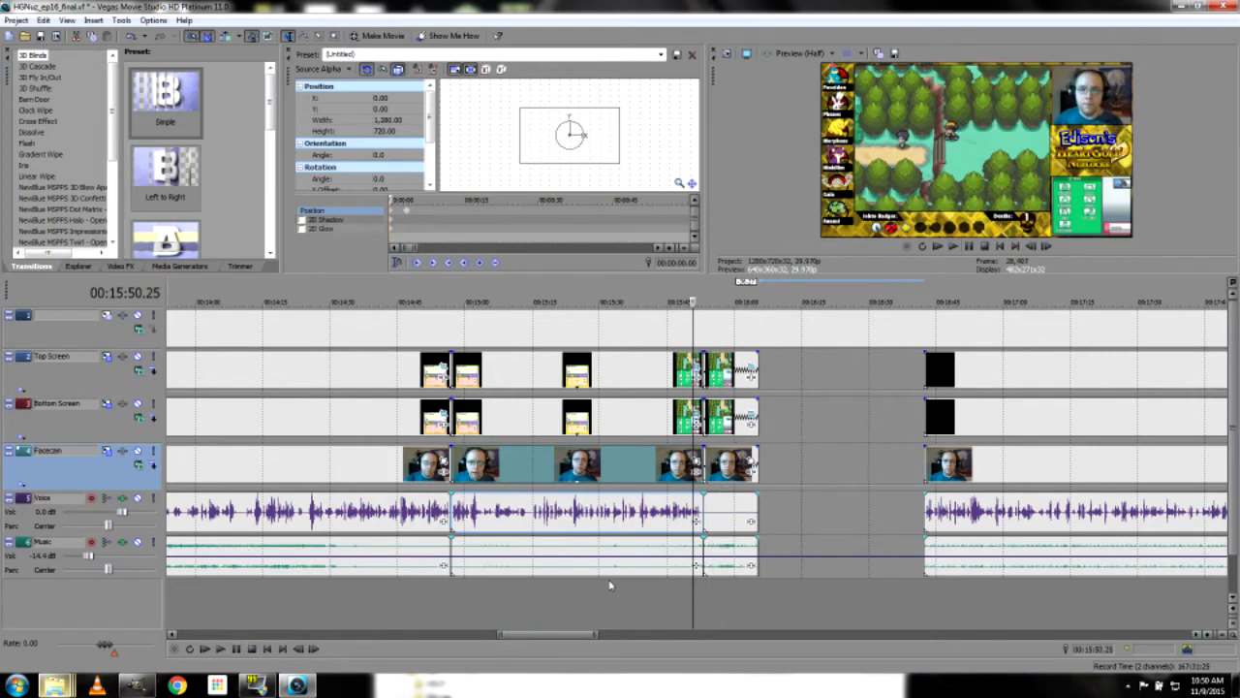
Split the sped-up clips on all footage tracks at 00:15:56.06
left_click(712, 518)
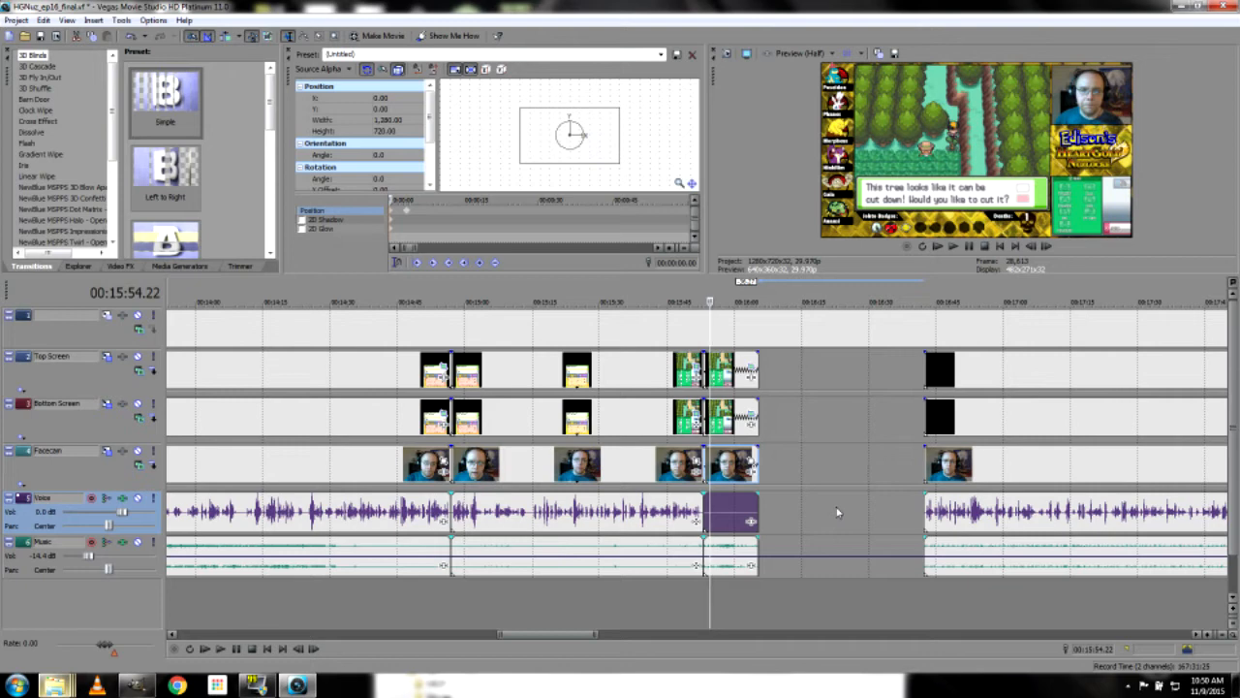
scroll(839, 513, "up", 5)
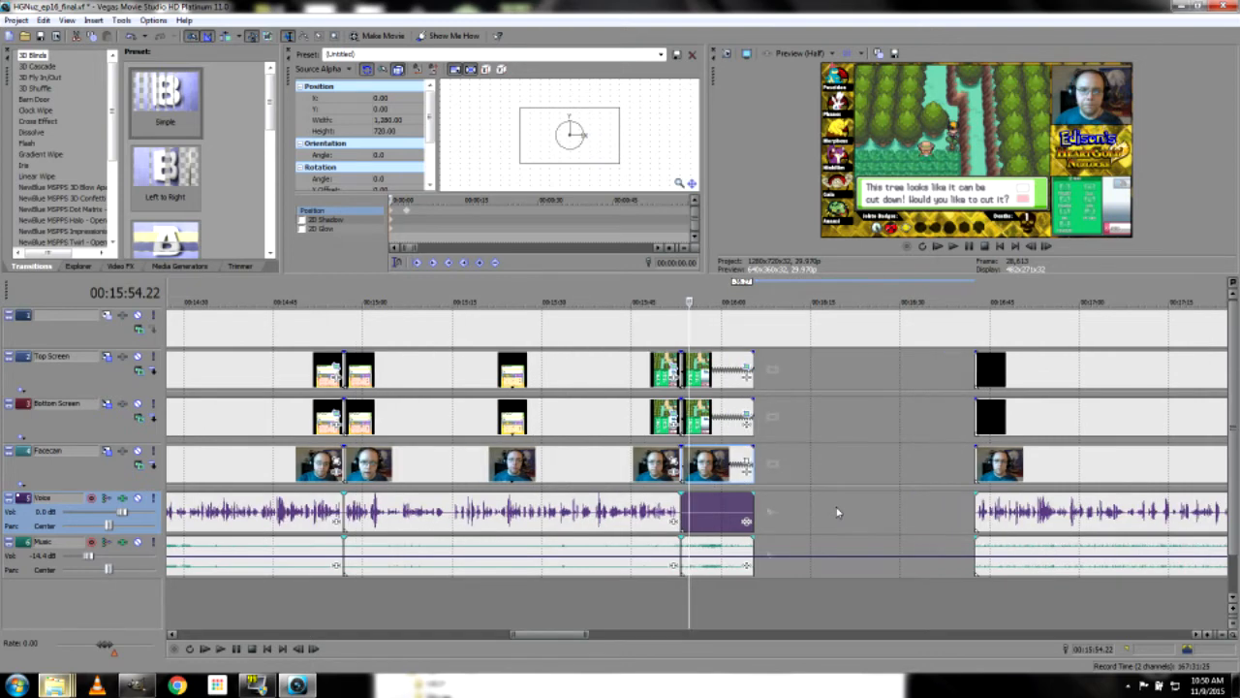
key("alt+Right")
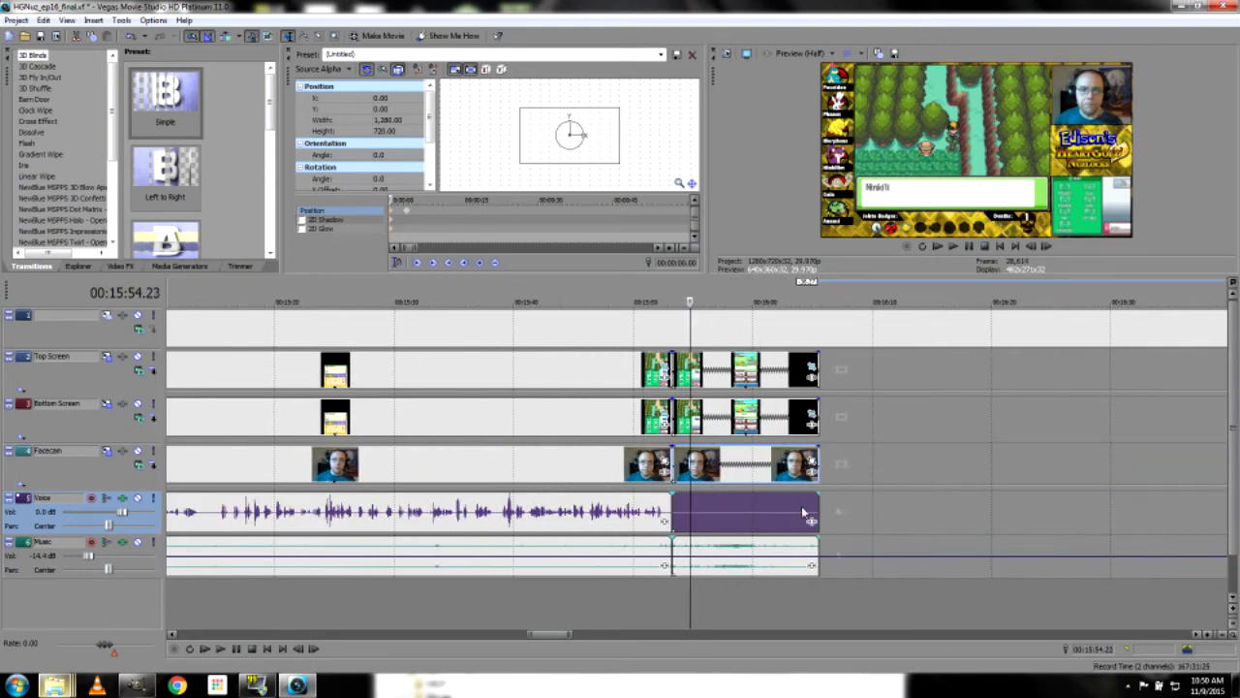
key("alt+Right")
key("alt+Right")
key("alt+Right")
key("alt+Right")
key("alt+Right")
key("alt+Right")
key("alt+Right")
key("alt+Right")
key("alt+Right")
key("alt+Right")
key("alt+Right")
key("alt+Right")
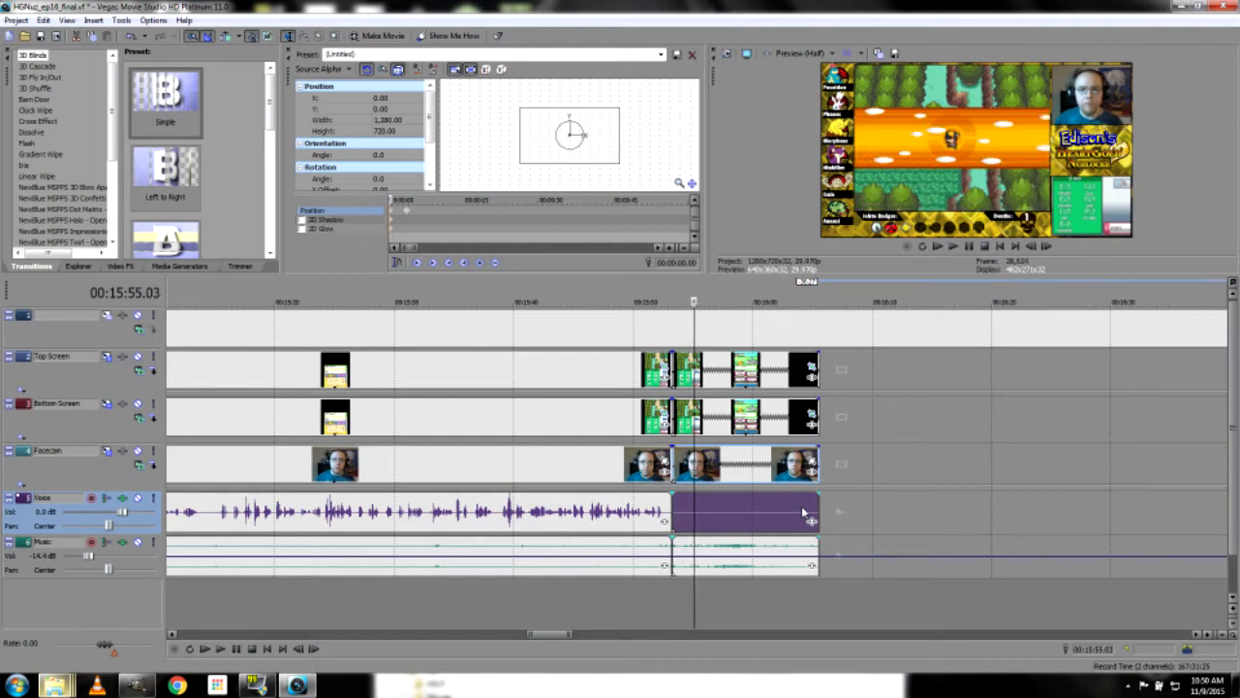
key("alt+Right")
key("alt+Right")
key("alt+Right")
key("alt+Right")
key("alt+Right")
key("alt+Right")
key("alt+Right")
key("alt+Right")
key("alt+Right")
key("alt+Right")
key("alt+Right")
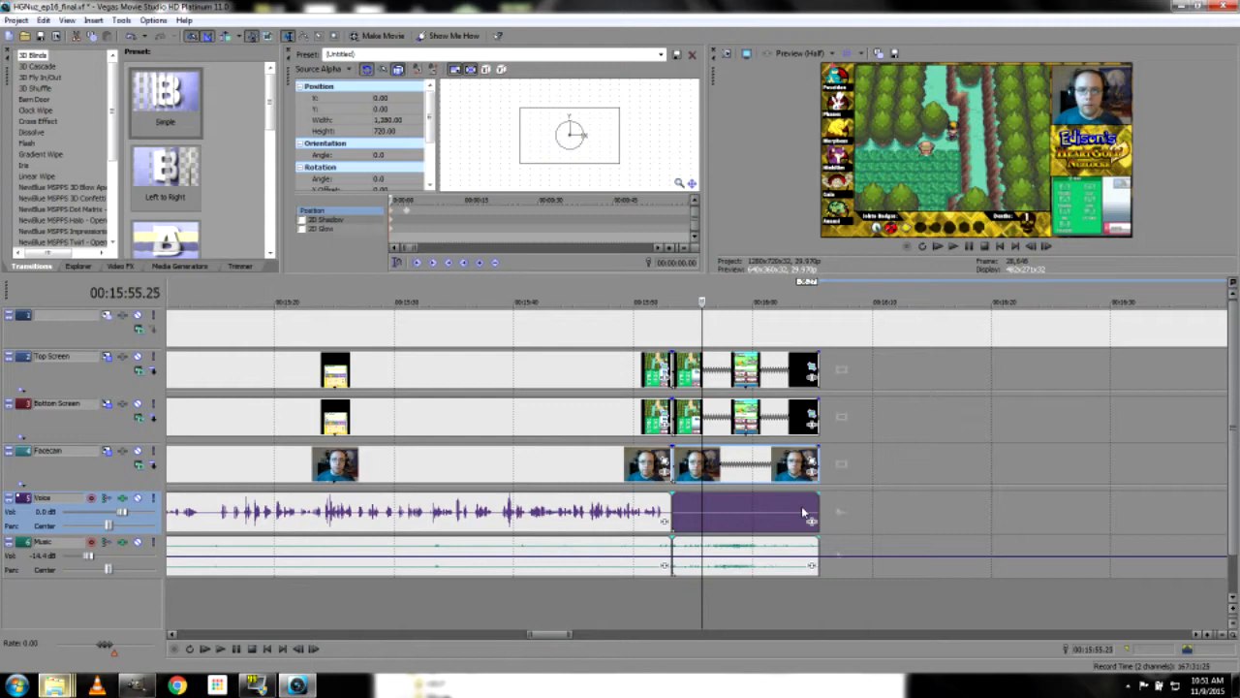
key("alt+Right")
key("alt+Right")
key("alt+Right")
key("alt+Right")
key("alt+Right")
key("alt+Right")
key("alt+Right")
key("alt+Right")
key("alt+Right")
key("alt+Right")
key("alt+Right")
key("alt+Right")
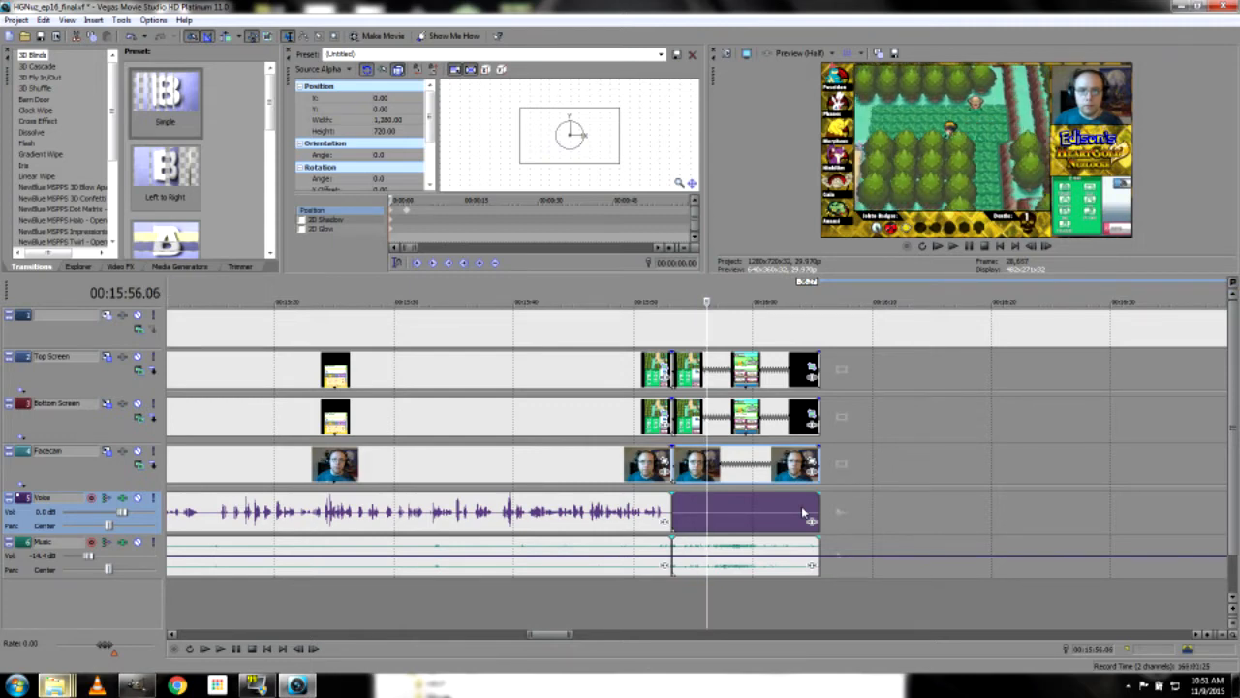
key("s")
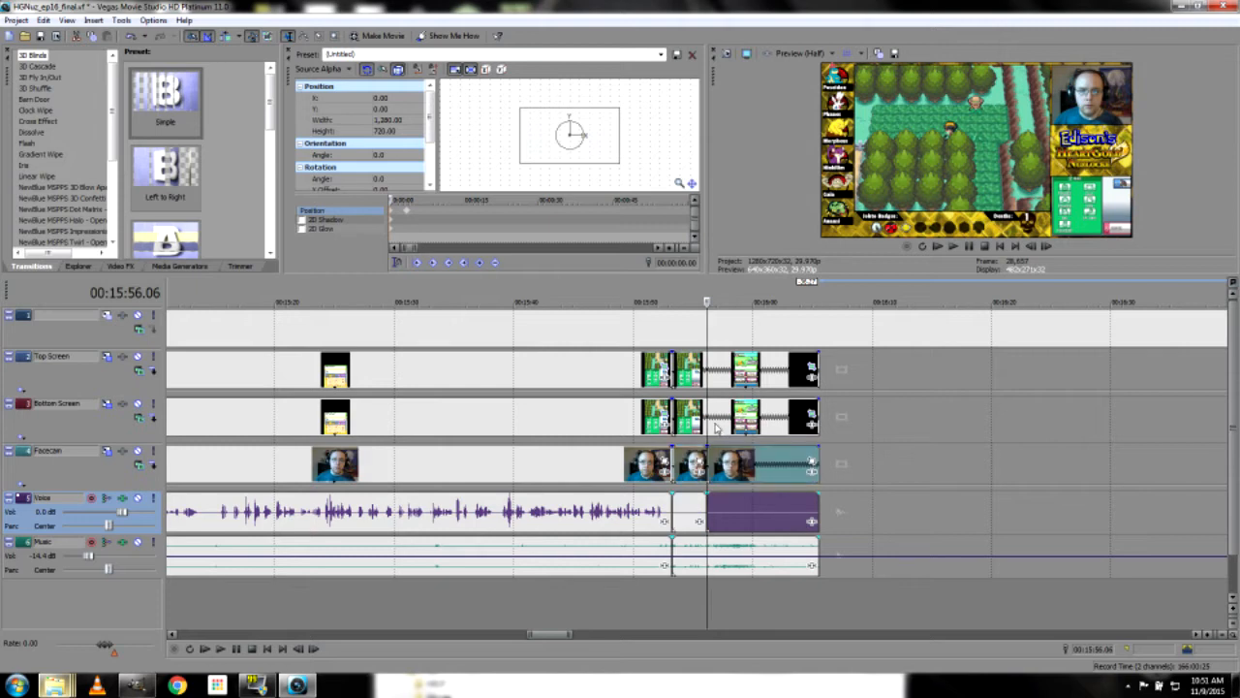
left_click(706, 421)
key("s")
Split the sped-up clips on all footage tracks at 00:16:04.03, shortly before their end
left_click(794, 504)
left_click_drag(794, 508, 782, 513)
left_click(801, 514)
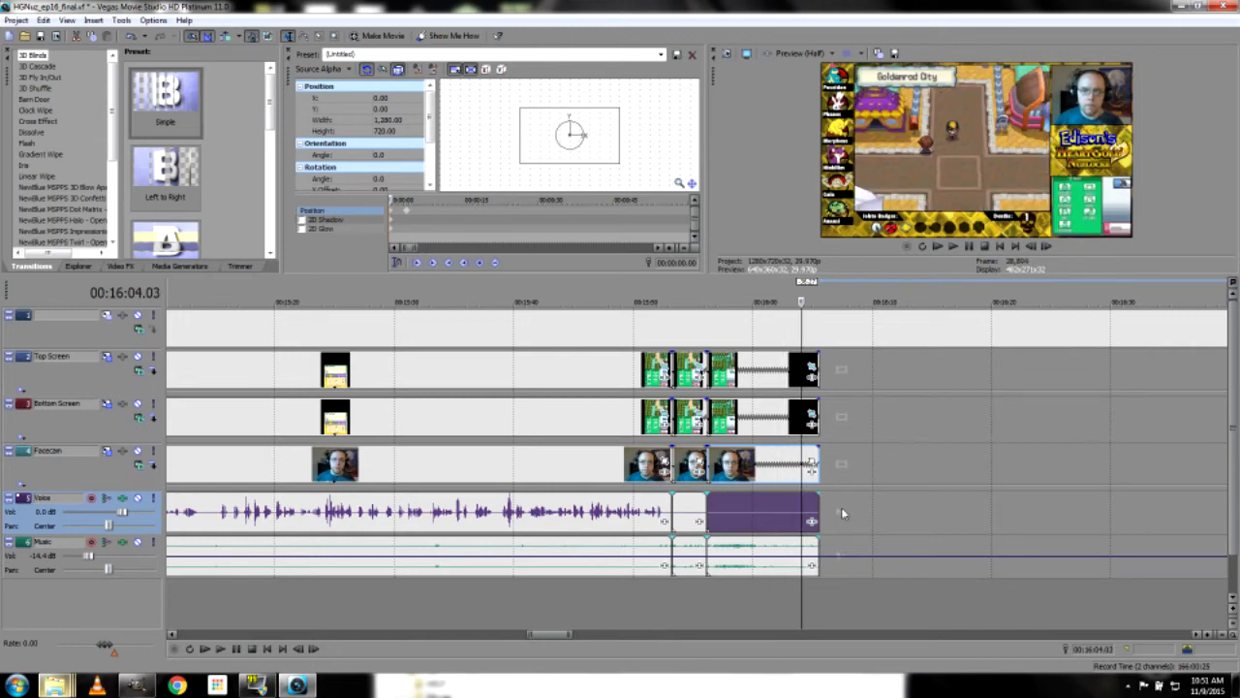
key("s")
left_click(801, 407)
key("s")
left_click(801, 378)
key("s")
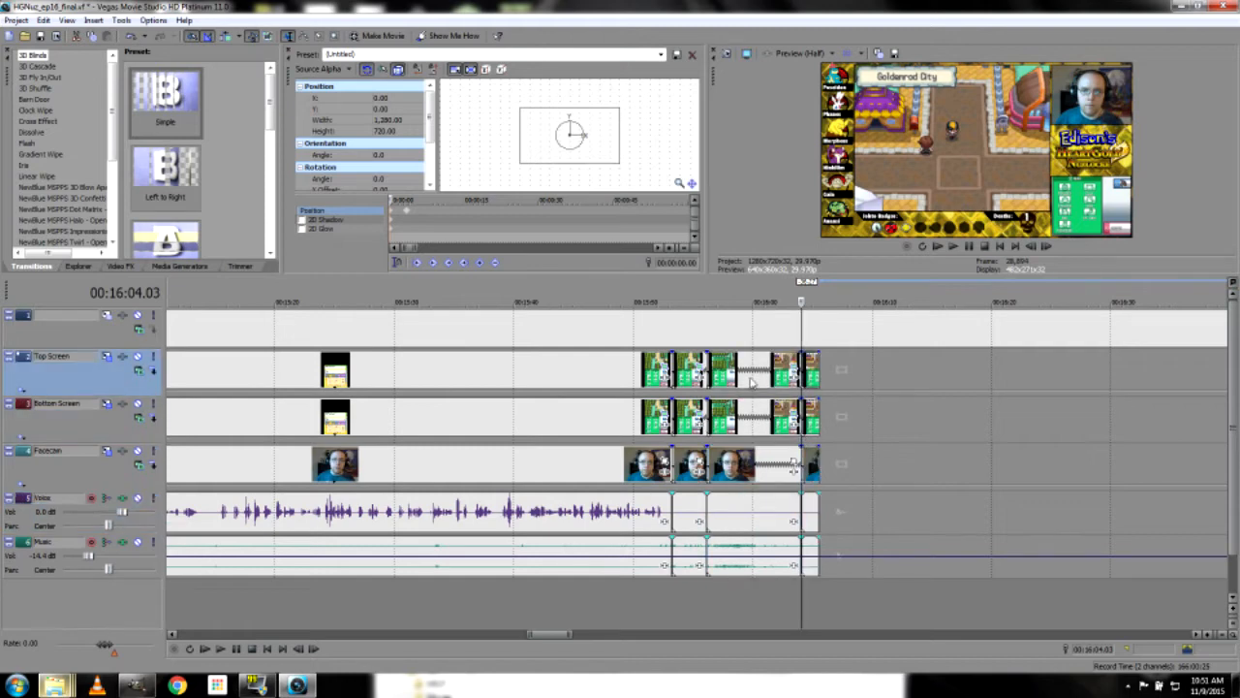
Delete the middle portion of the sped-up section from the Top Screen, Bottom Screen and Facecam tracks with their audio
left_click(750, 378)
key("Delete")
left_click(742, 423)
key("Delete")
left_click(748, 467)
key("Delete")
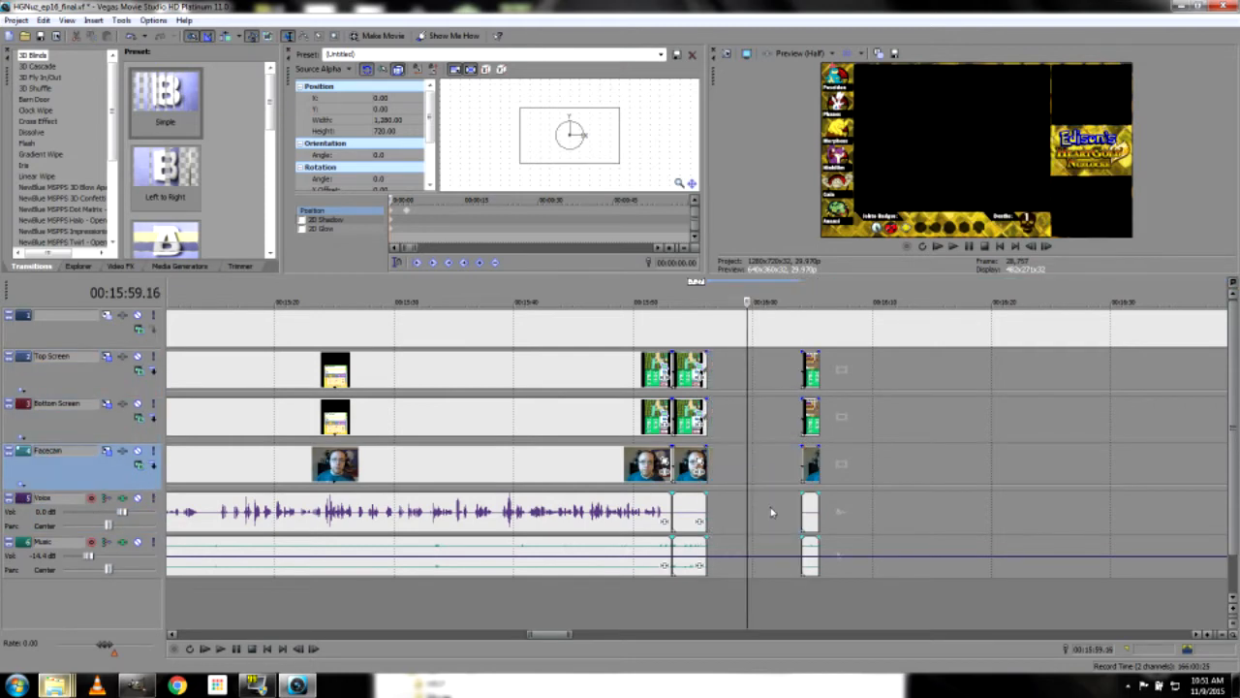
Move the short remaining end piece on all footage tracks back to slightly overlap the first sped-up piece as a crossfade
left_click(812, 373)
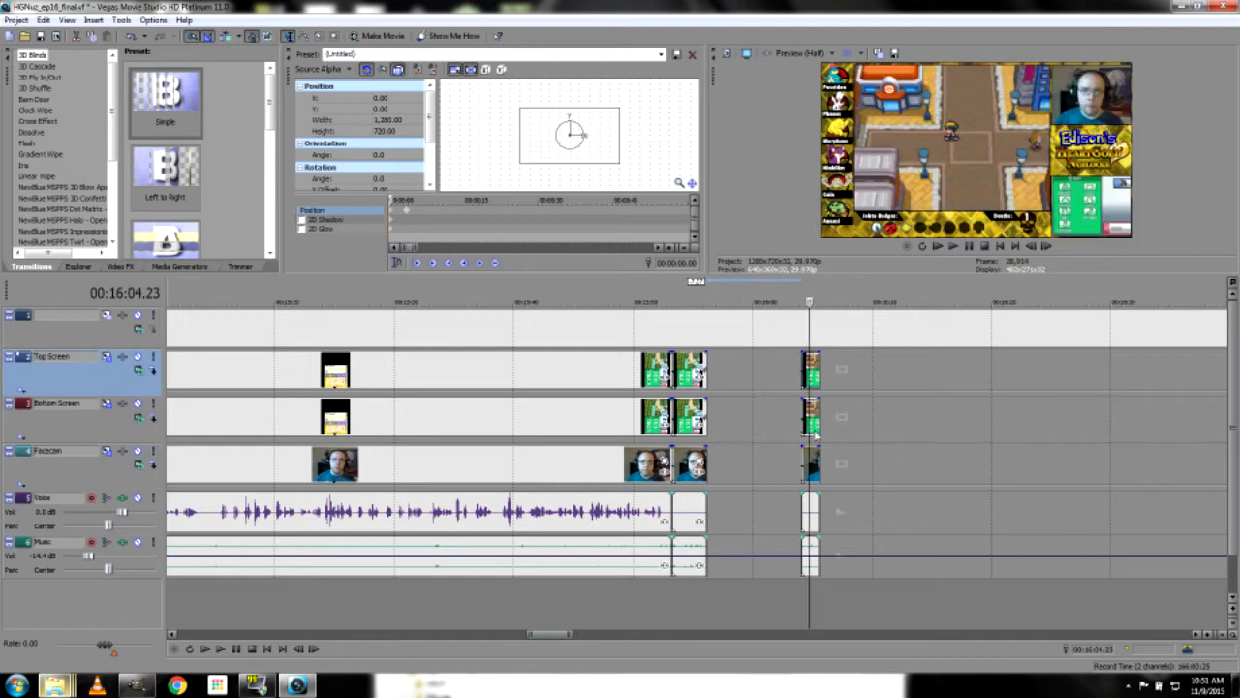
left_click(812, 459, "ctrl")
left_click_drag(817, 380, 715, 374)
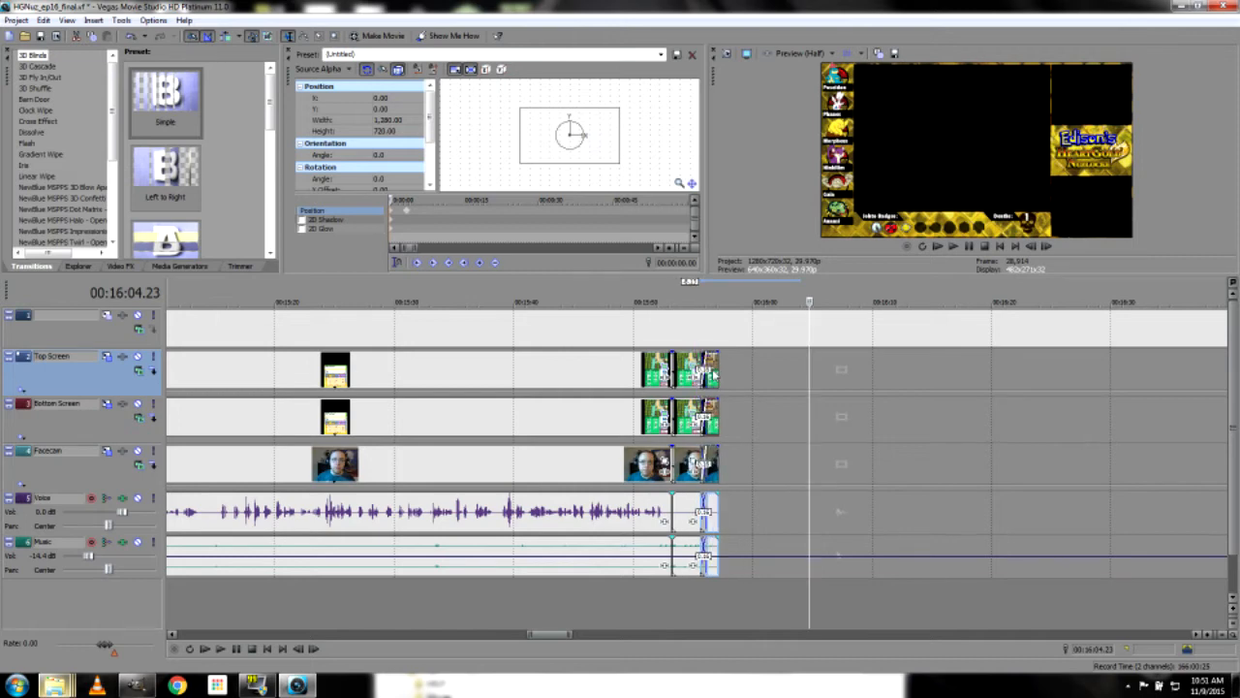
scroll(656, 401, "up", 2)
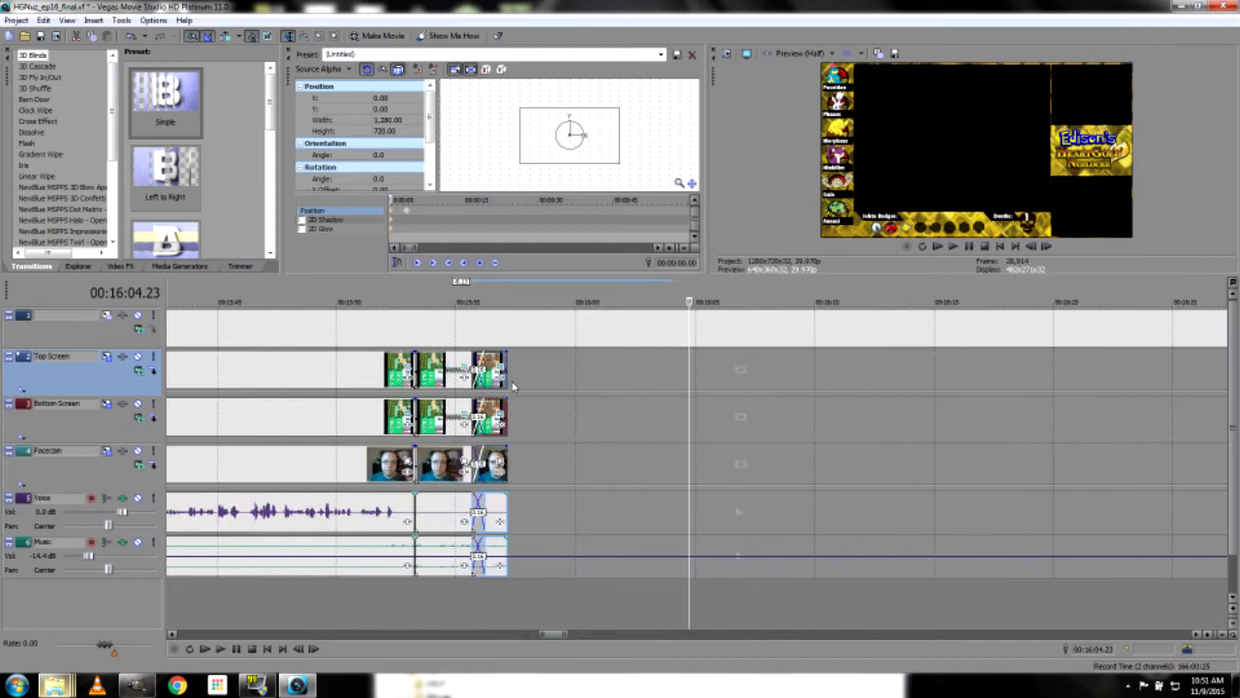
left_click_drag(489, 368, 489, 368)
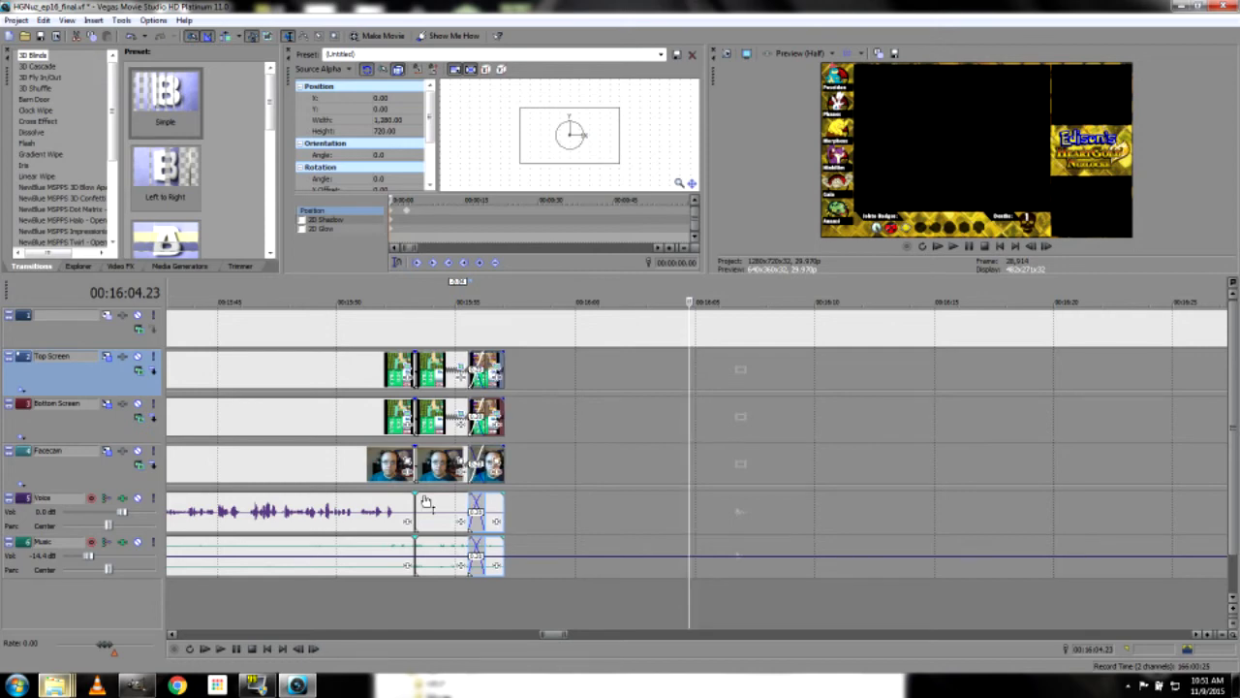
Move the footage that starts at 00:16:42.14 on all tracks back to meet the end of the short sped-up piece
scroll(783, 537, "down", 2)
left_click(1108, 368)
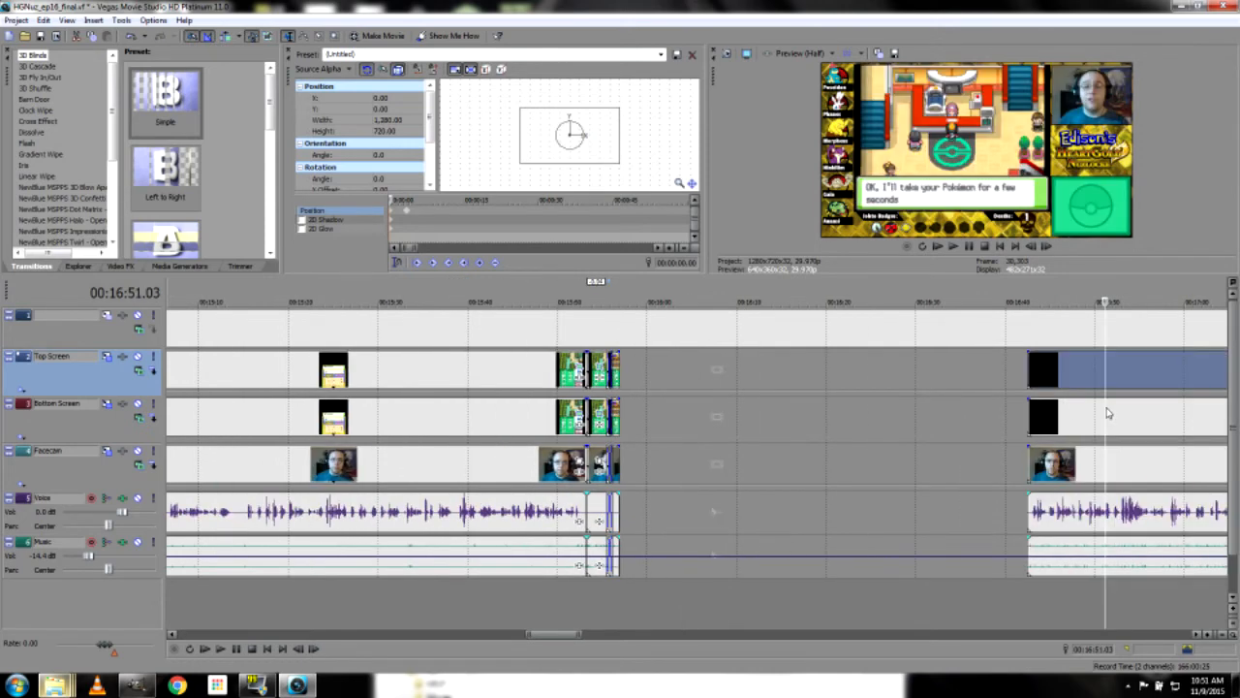
left_click(1127, 463, "ctrl")
left_click_drag(1034, 388, 689, 380)
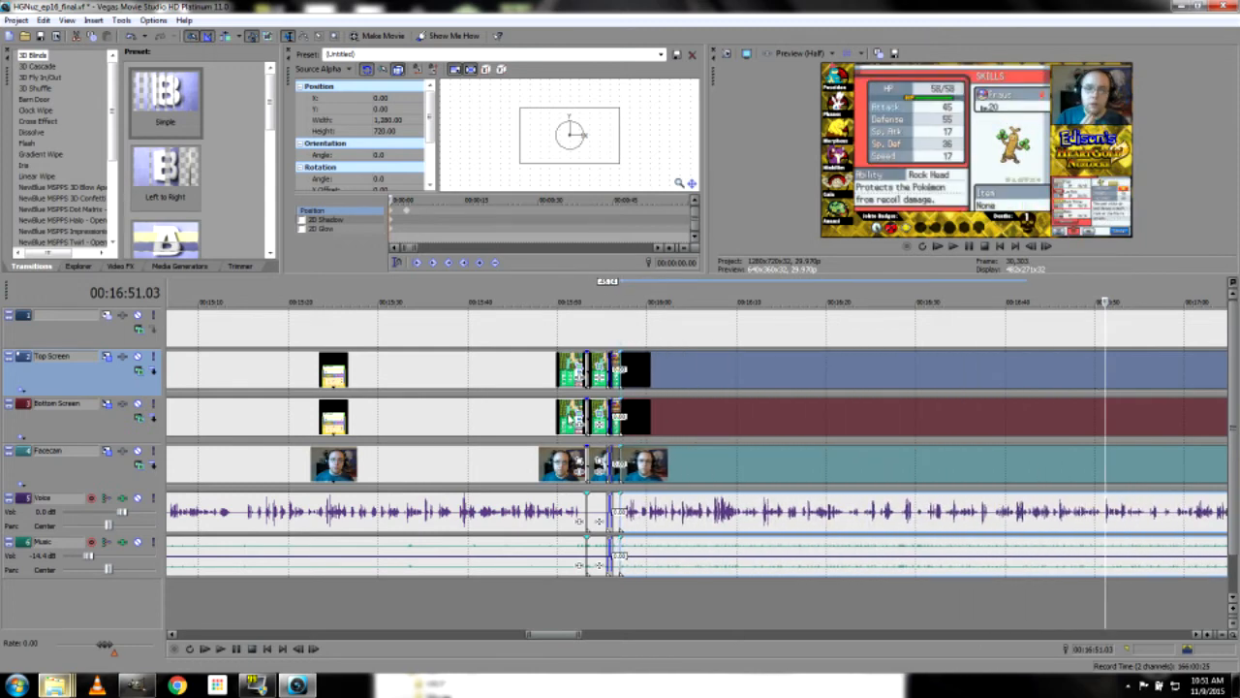
Play from 00:15:51.07 to check the sped-up pieces, the crossfade and the join to the following footage
left_click(577, 423)
scroll(556, 505, "up", 2)
left_click(221, 649)
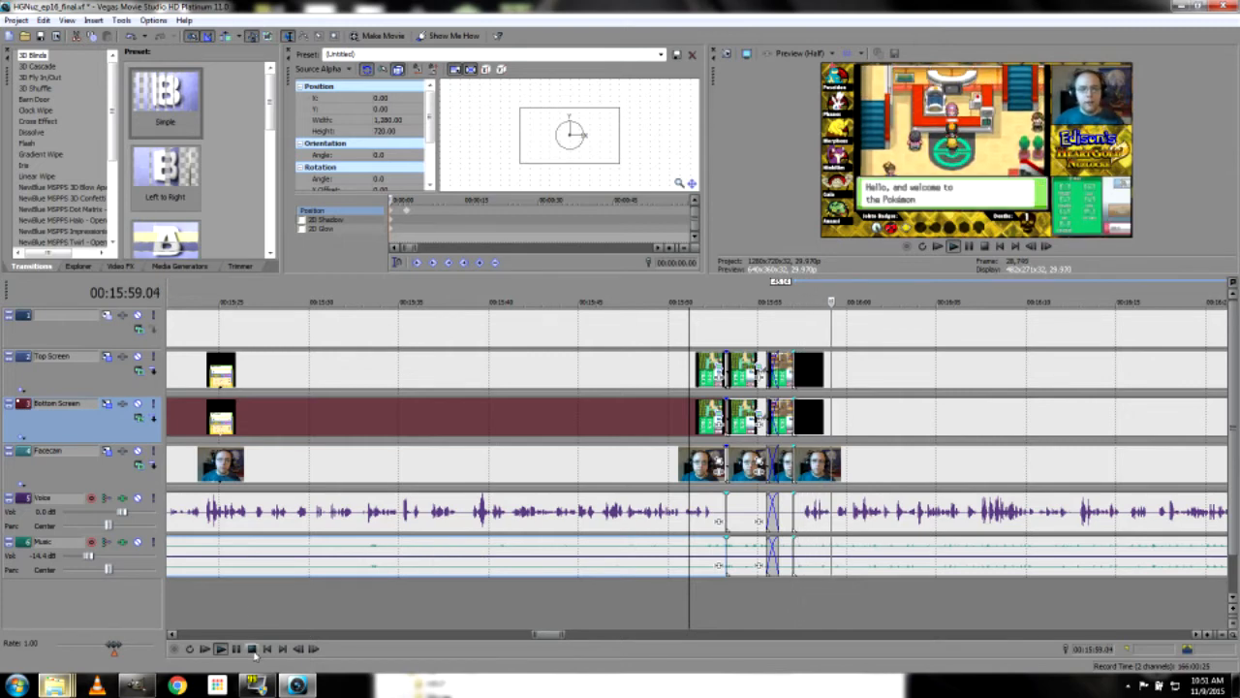
key("space")
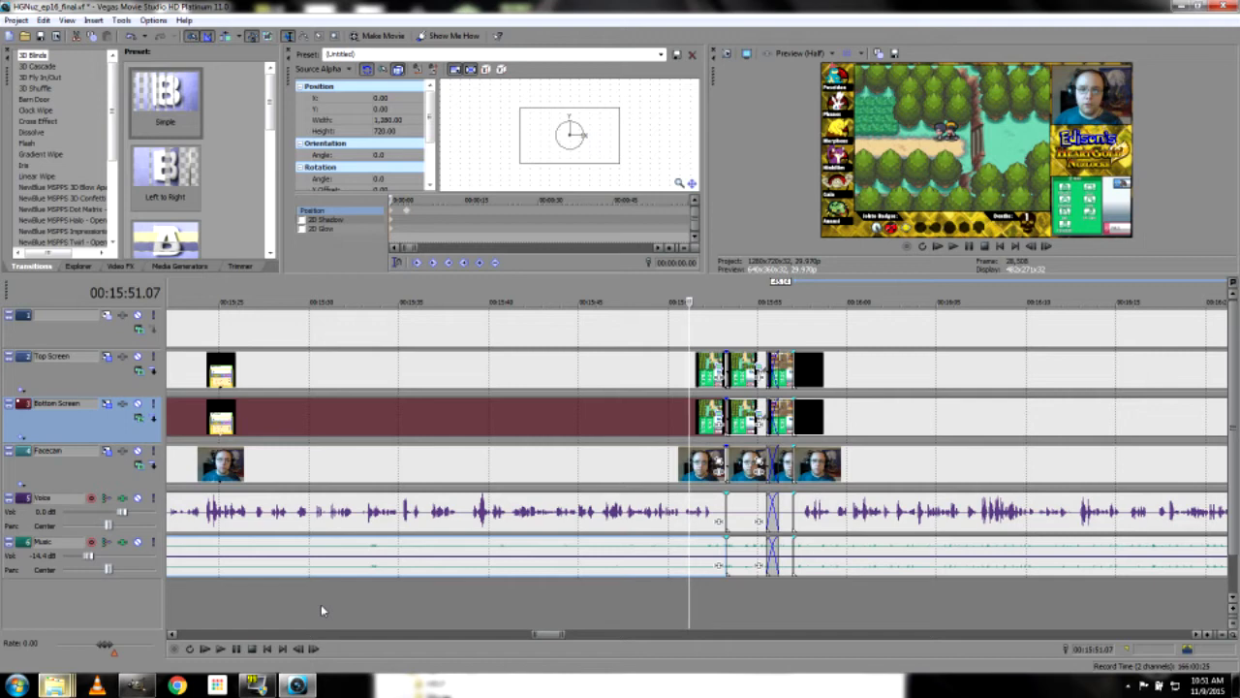
Examine the timeline beyond the new join for further silent gaps, checking the frame at 00:16:37.05
left_click(833, 425)
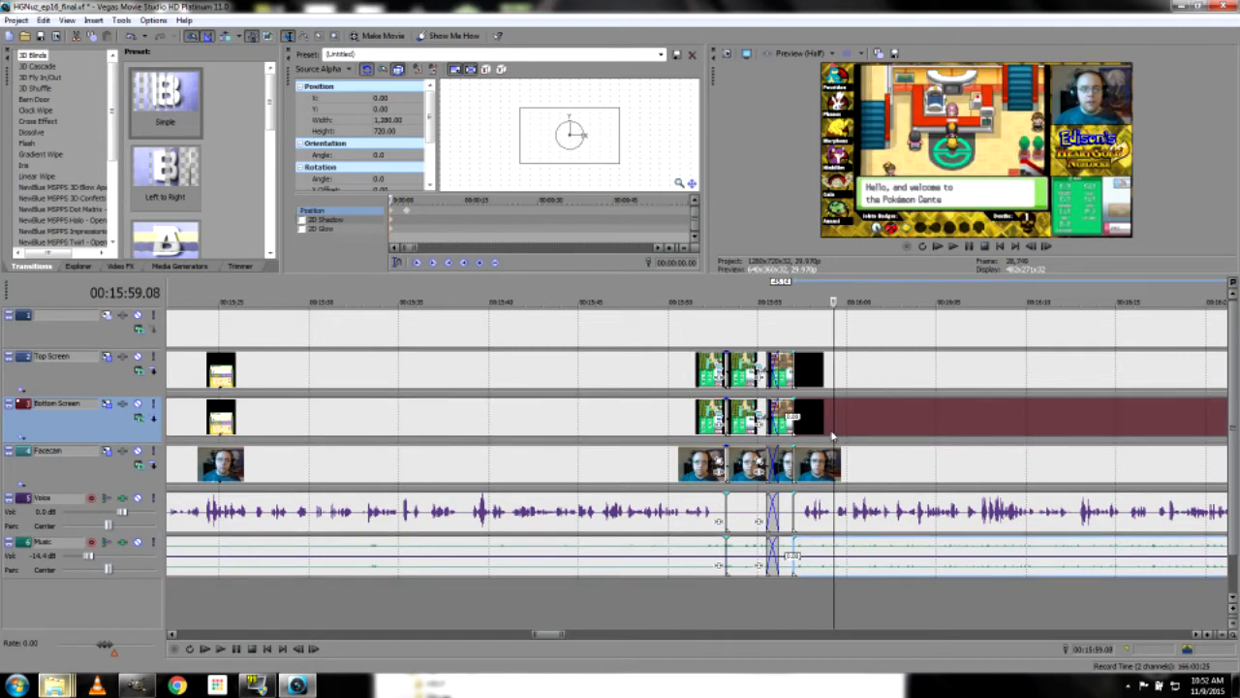
scroll(834, 436, "down", 4)
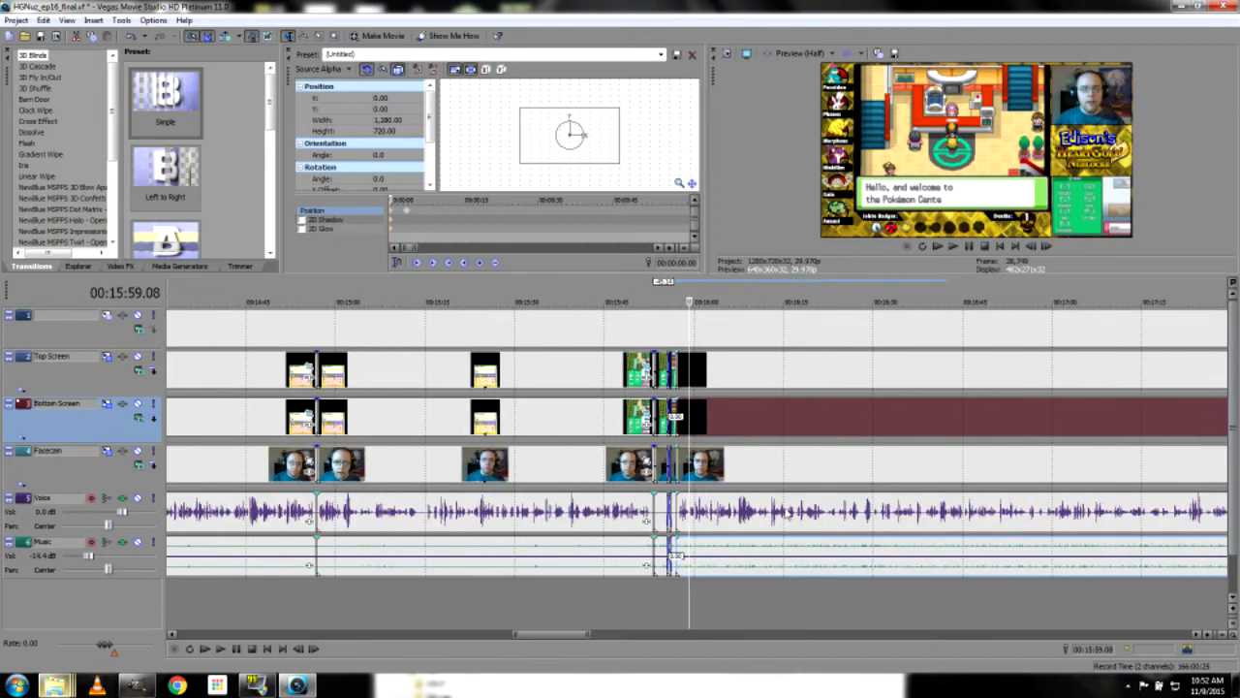
scroll(785, 519, "down", 6)
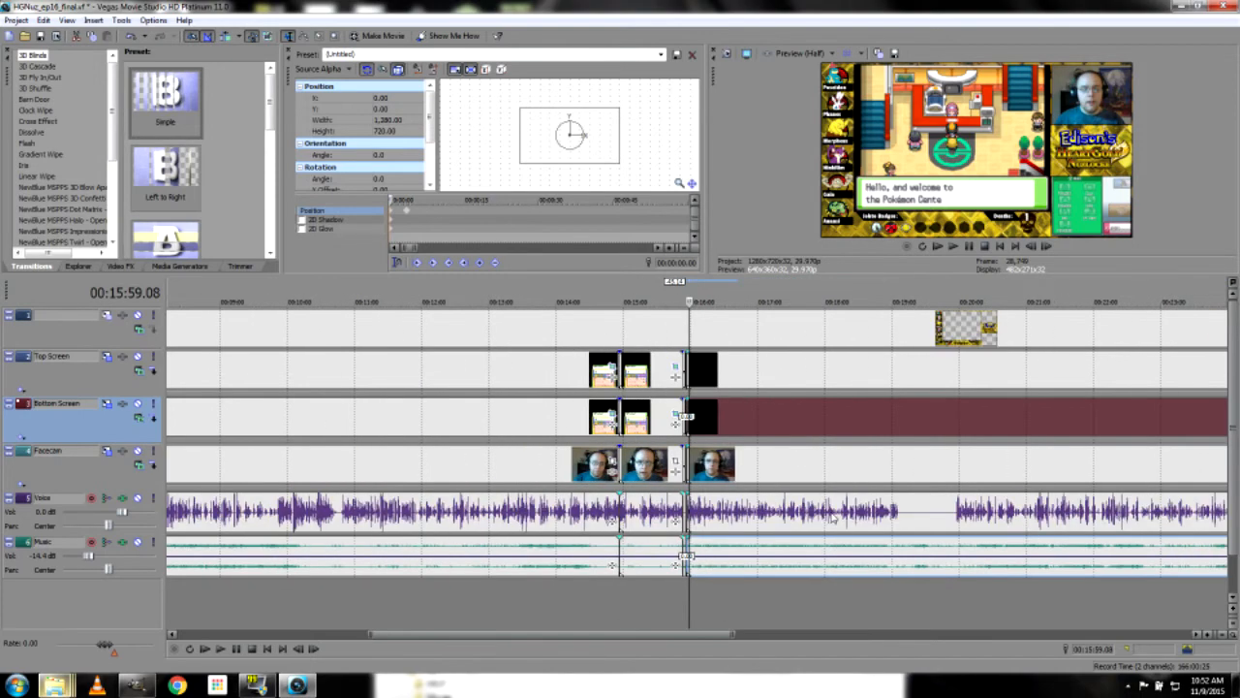
scroll(793, 519, "up", 3)
scroll(775, 513, "up", 2)
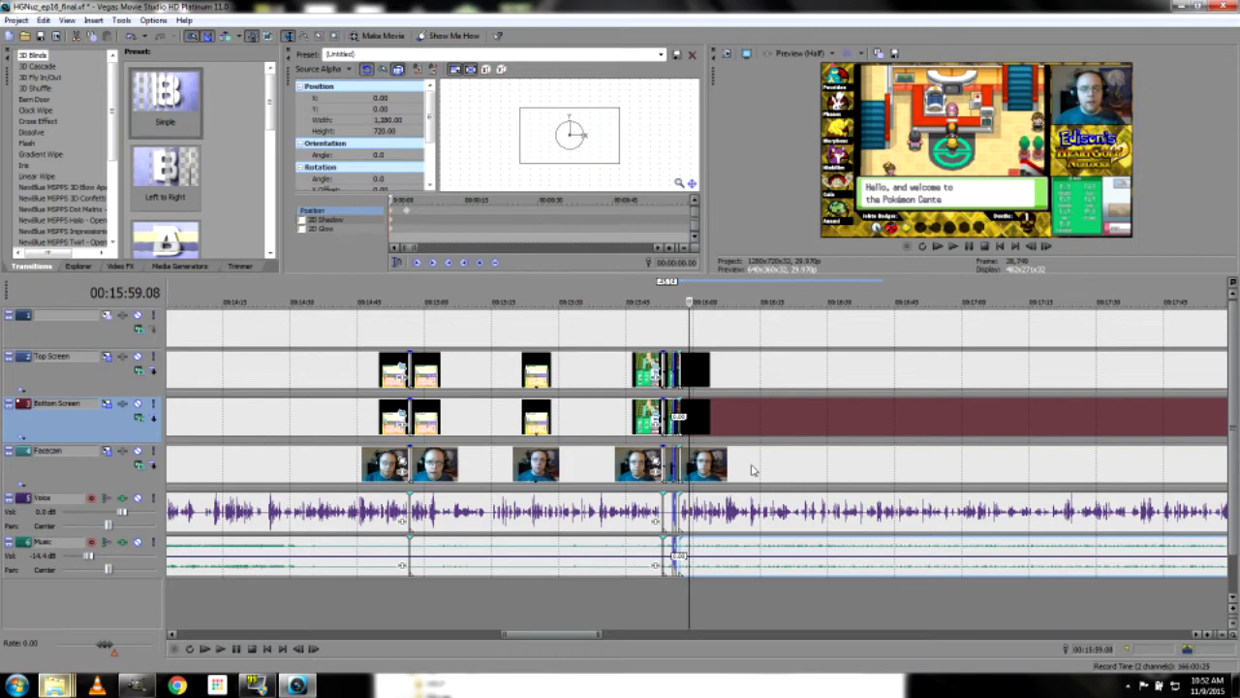
left_click(753, 470)
left_click(858, 471)
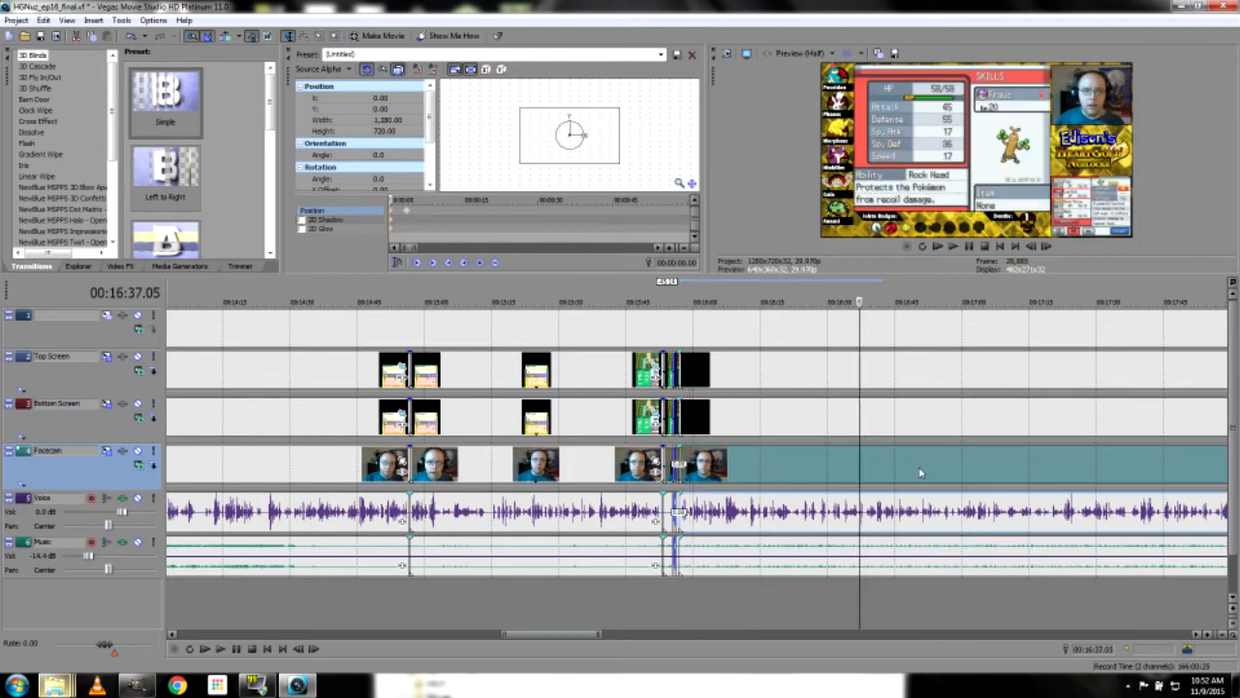
Examine the footage from 00:16:44.20 to 00:17:42.04 and play on from there to follow the party changes in the Pokémon storage screen
left_click(893, 468)
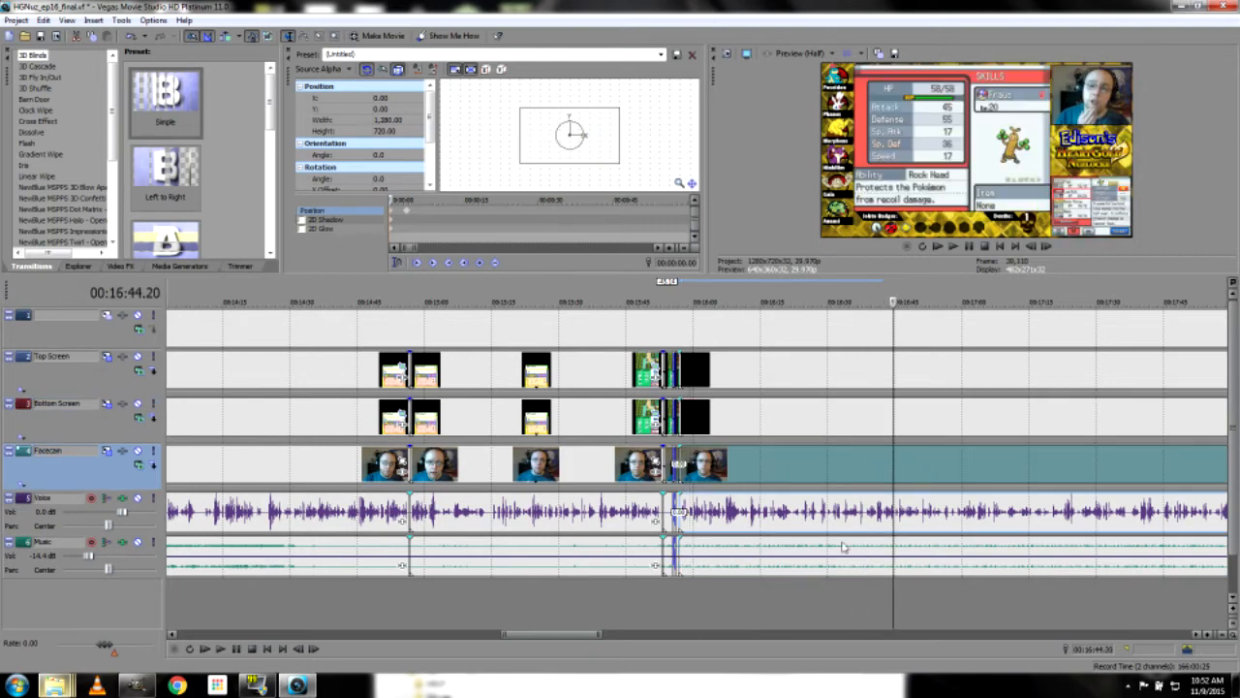
left_click_drag(563, 635, 588, 636)
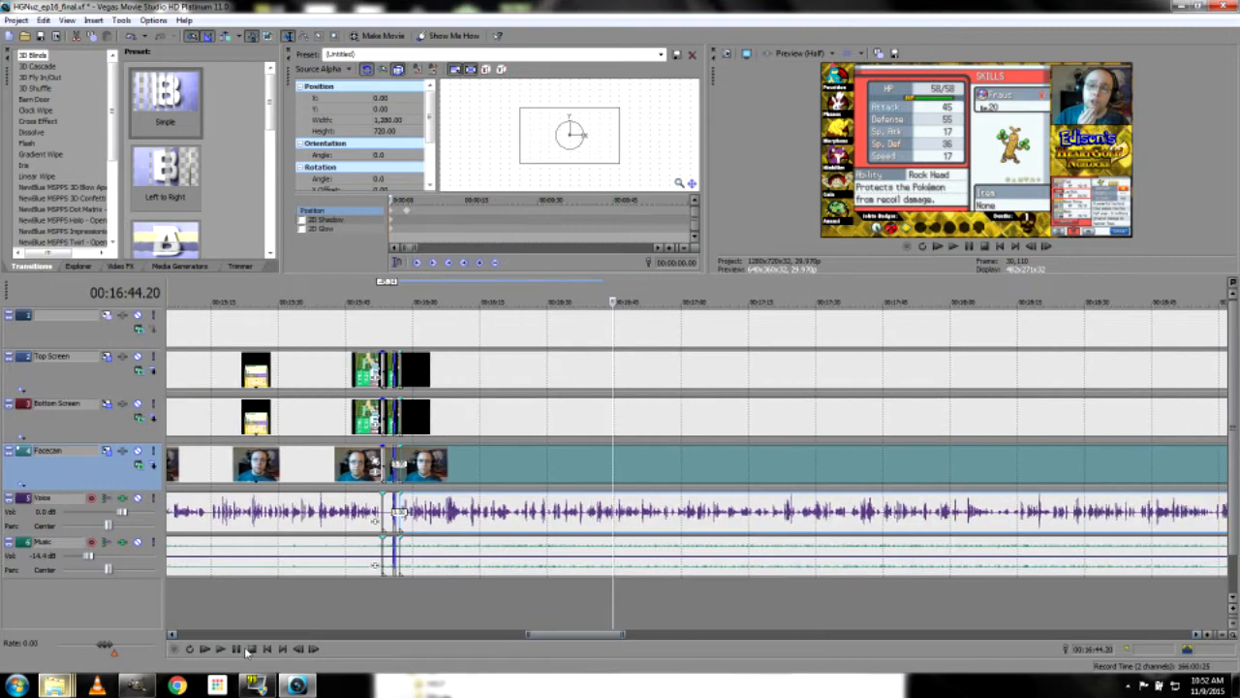
left_click(646, 525)
left_click(687, 521)
left_click(716, 518)
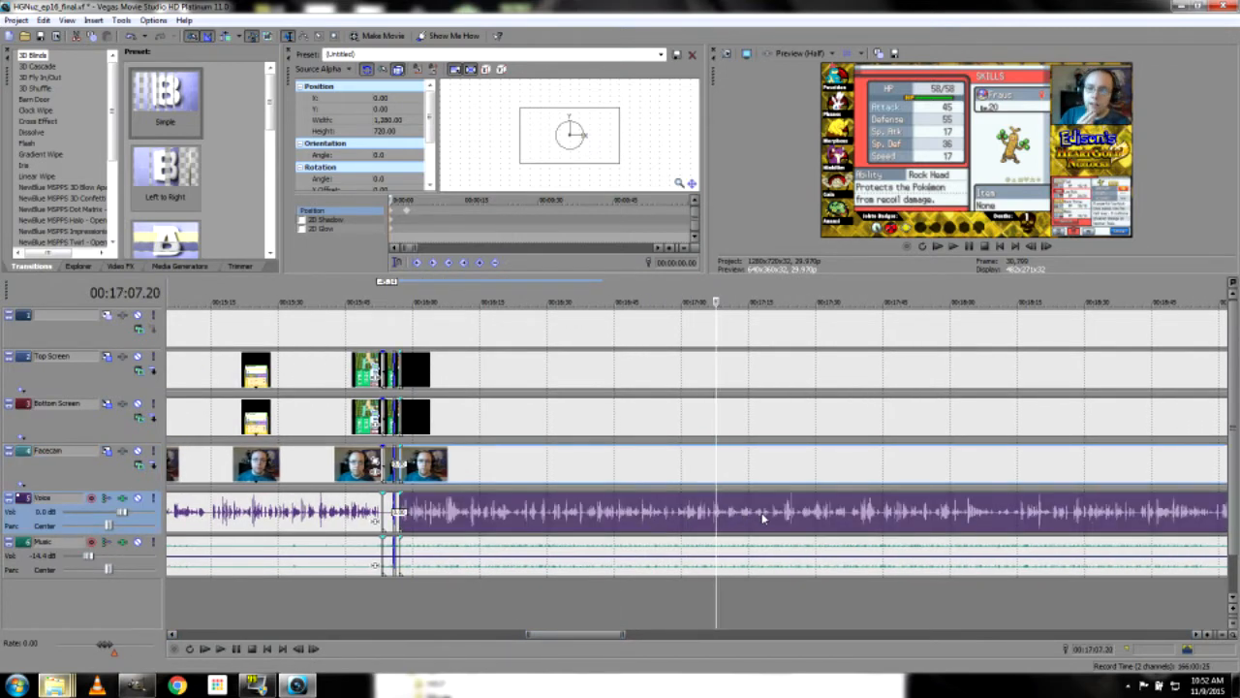
left_click(763, 518)
left_click(814, 518)
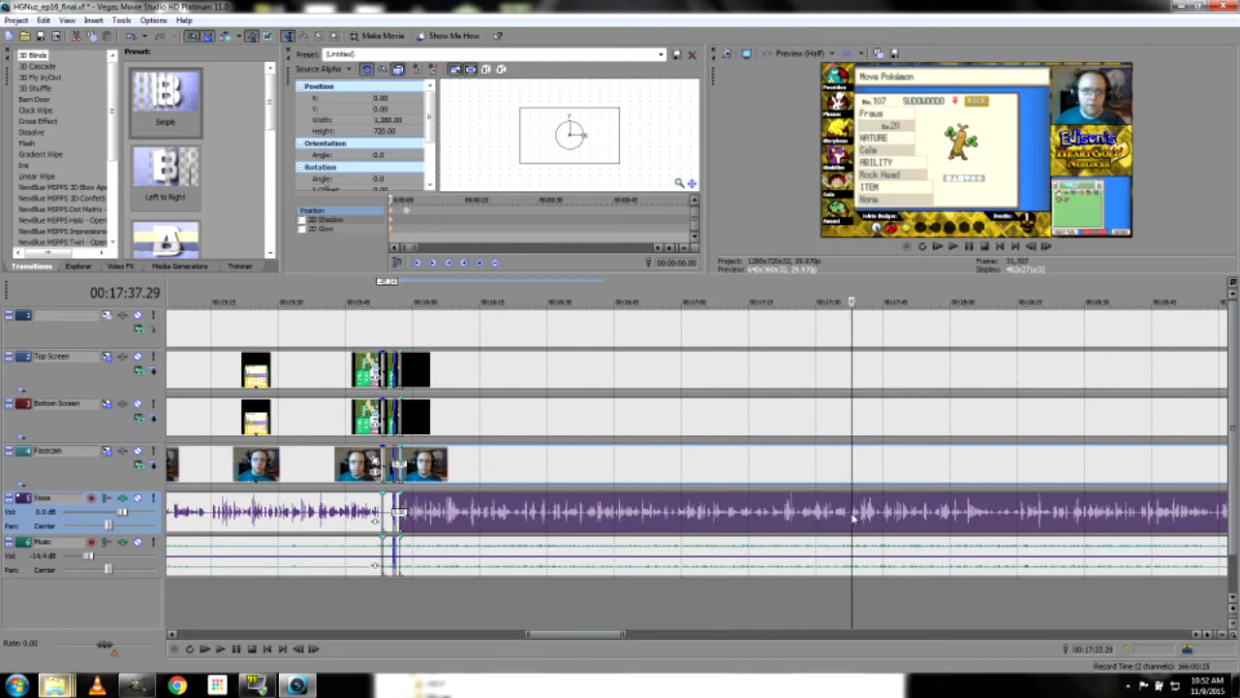
left_click(853, 518)
left_click(870, 519)
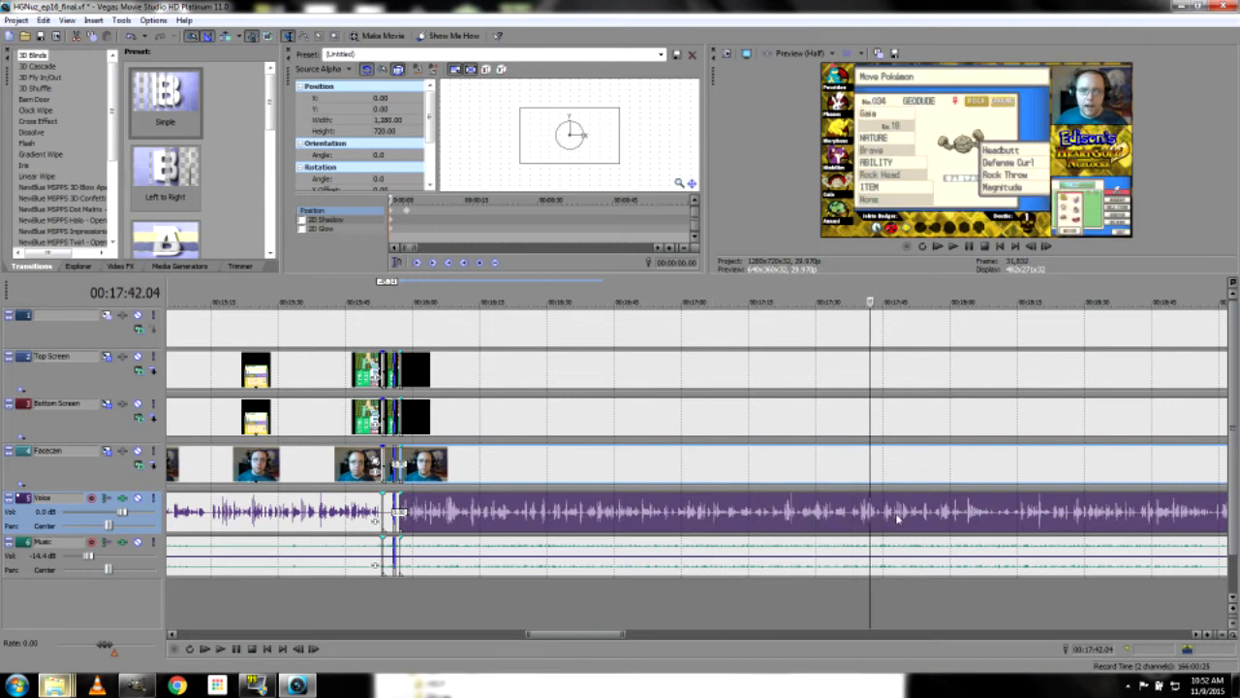
key("space")
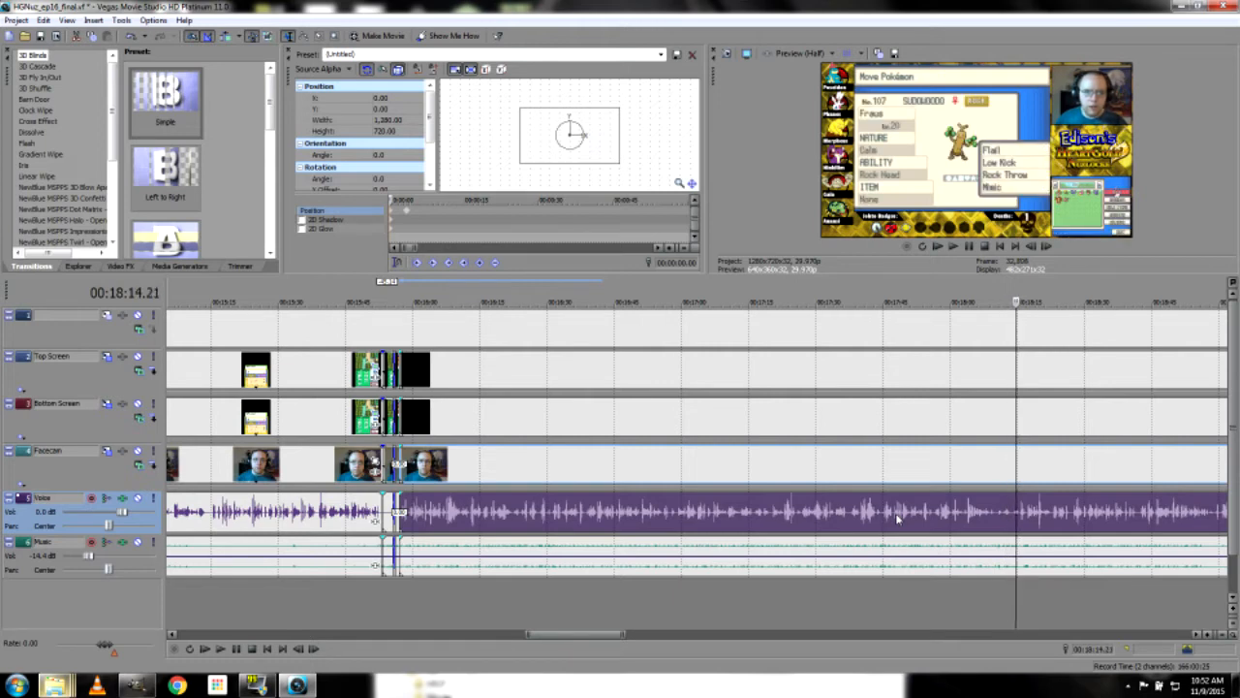
Check the footage around 00:18:42.25 to 00:18:49.09 for the point where the Pokémon storage screen has been left
left_click_drag(594, 637, 631, 639)
left_click(659, 533)
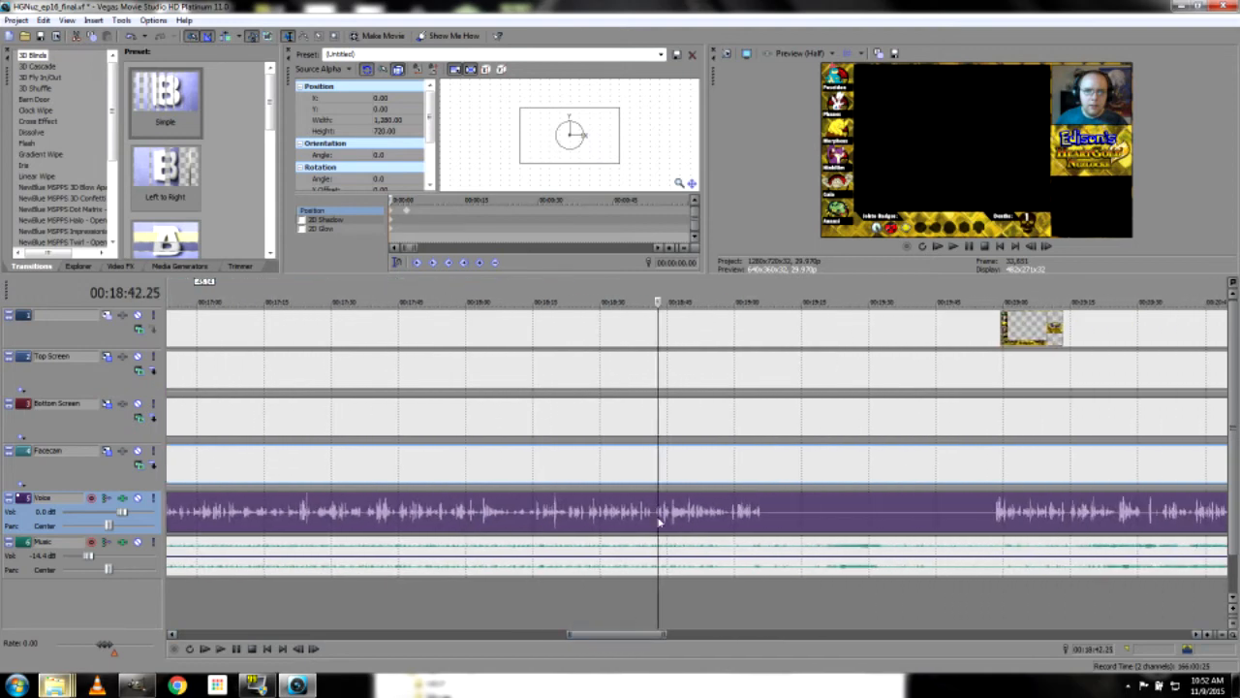
left_click(689, 525)
left_click(706, 521)
left_click(810, 513)
left_click(688, 517)
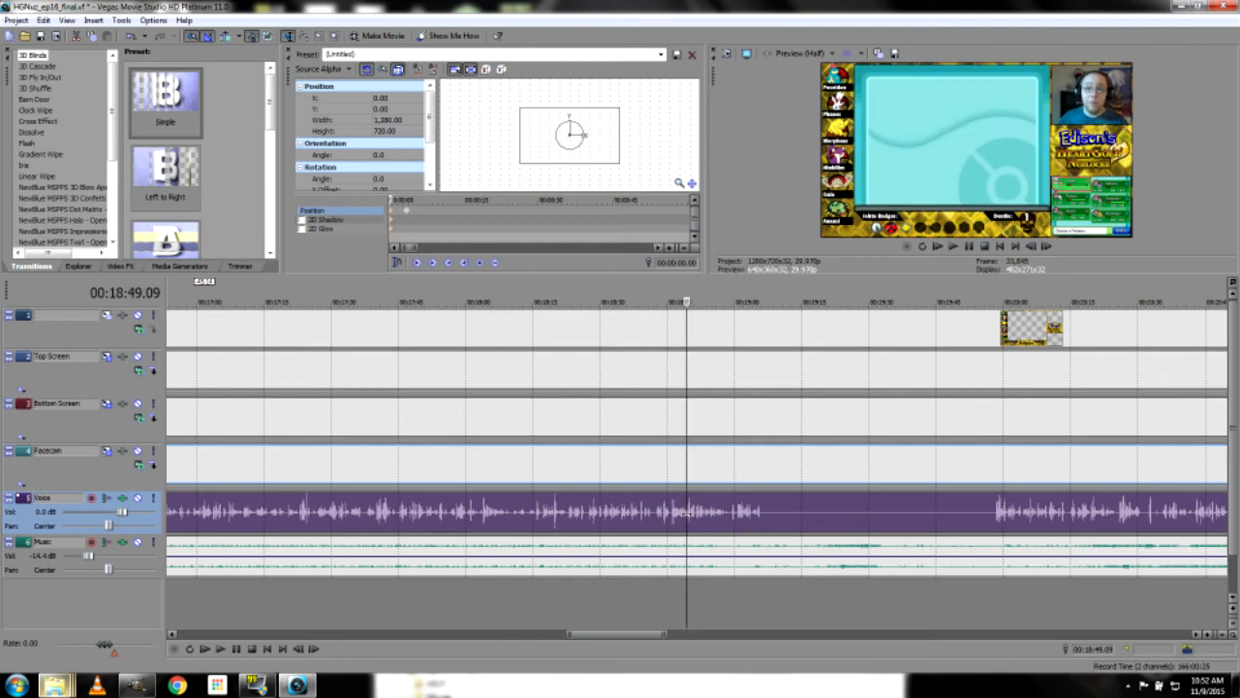
Step back through the footage and place the playhead near 00:18:28.16, during Sudowoodo's placement in the party
key("Left")
key("Left")
key("Left")
key("Left")
key("Left")
key("Left")
key("Left")
key("Left")
key("Left")
key("Left")
key("Left")
key("Left")
key("Left")
key("Left")
key("Left")
key("Left")
key("Left")
key("Left")
key("Left")
key("Left")
key("Left")
key("Left")
key("Left")
key("Left")
key("Left")
key("Left")
key("Left")
key("Left")
key("Left")
key("Left")
key("Left")
key("Left")
key("Left")
key("Left")
key("Left")
key("Left")
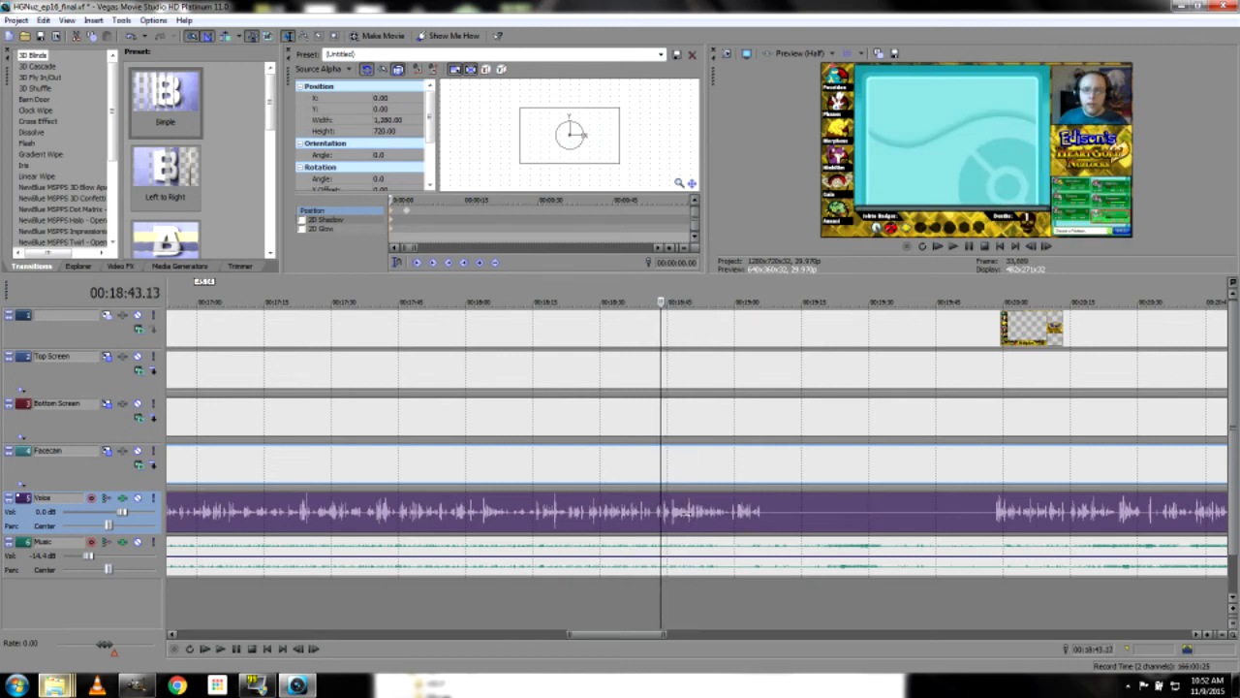
key("Left")
key("Left")
key("Left")
key("Left")
key("Left")
key("Left")
key("Left")
key("Left")
key("Left")
key("Left")
key("Left")
key("Left")
key("Left")
key("Left")
key("Left")
key("Left")
key("Left")
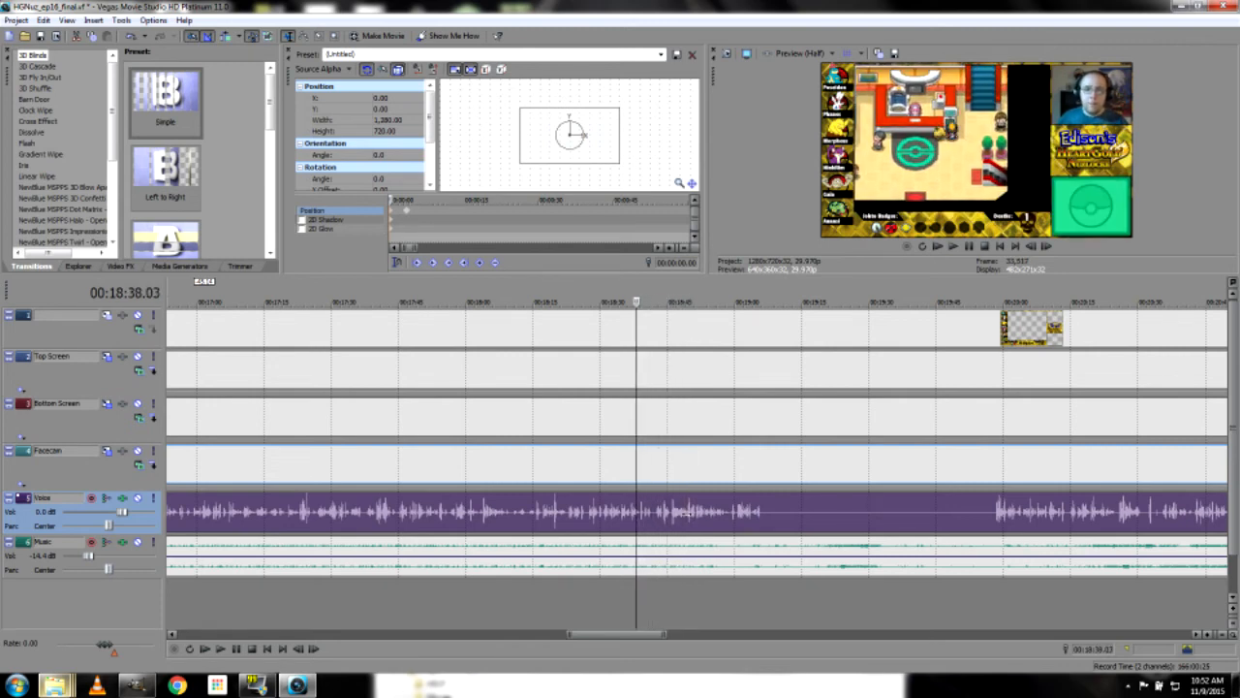
key("Left")
key("Left")
key("Left")
key("Left")
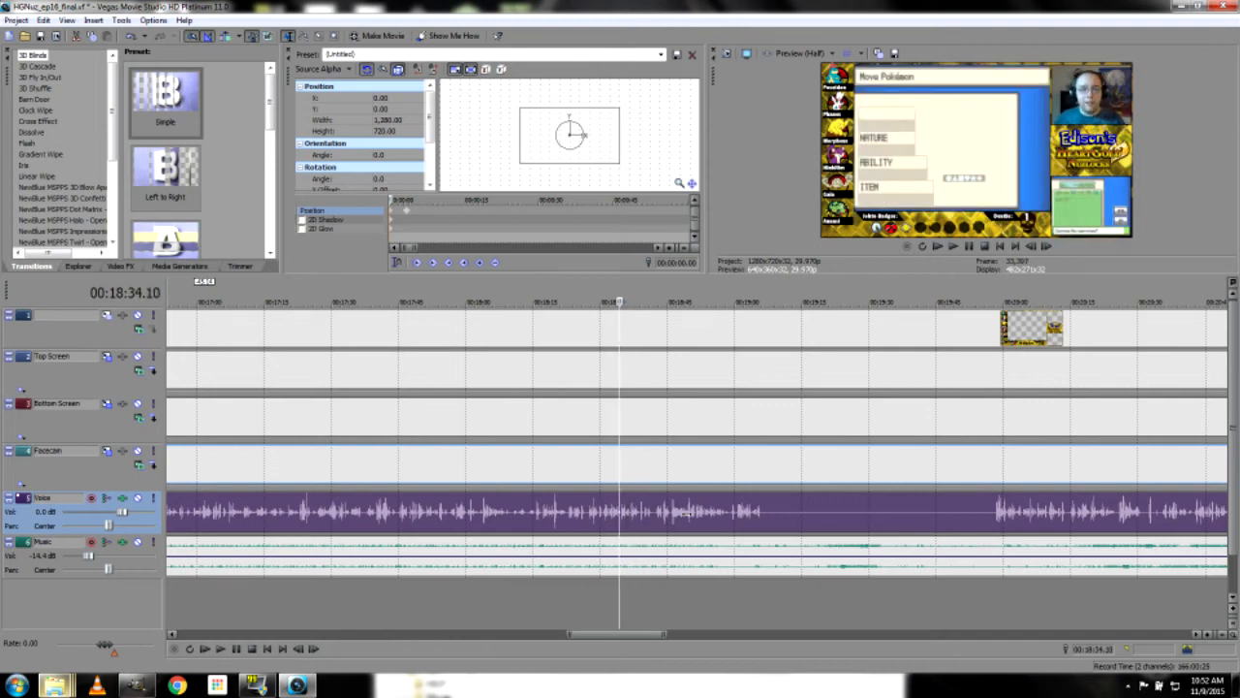
key("Left")
key("Left")
key("Left")
key("Left")
key("Left")
key("Left")
key("Left")
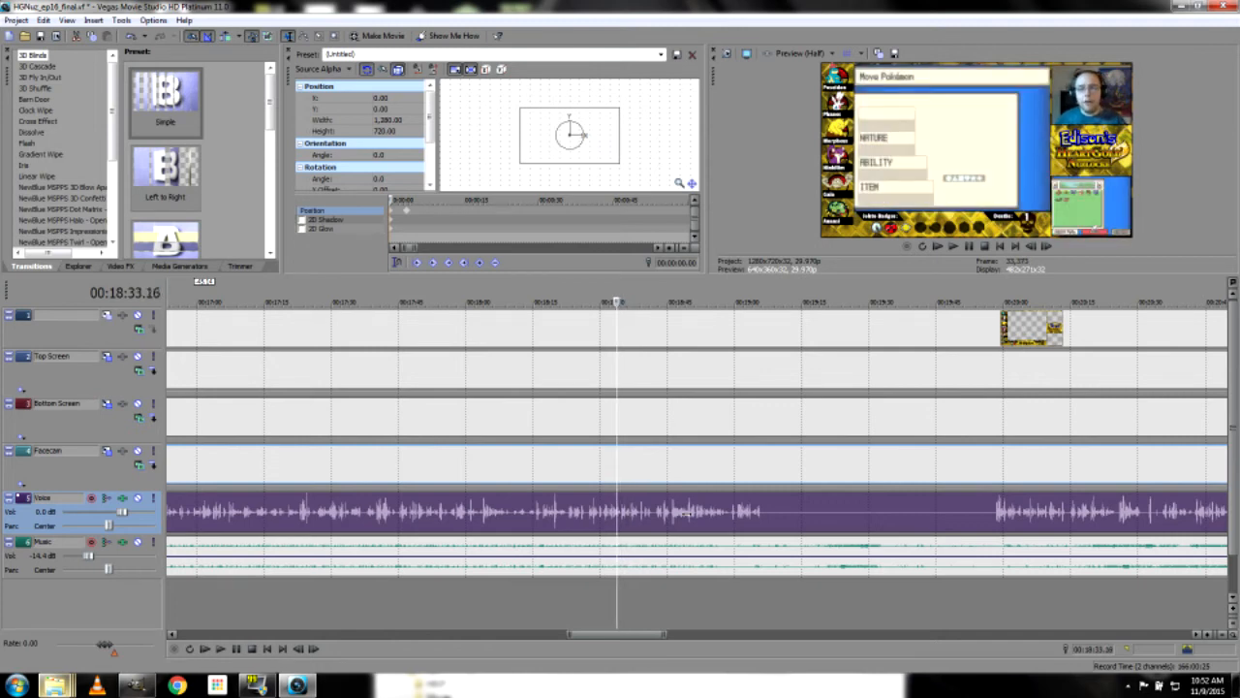
key("Left")
key("Left")
key("Left")
key("Left")
key("Left")
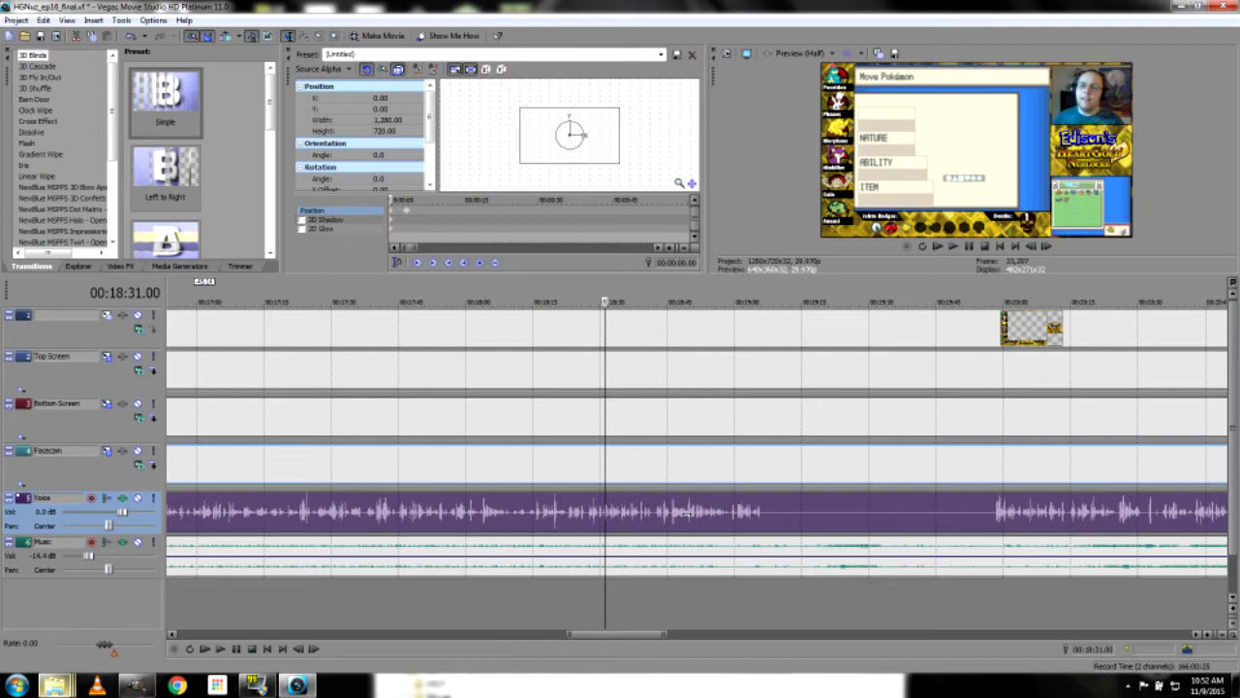
key("Left")
key("Left")
key("Left")
key("Left")
key("Left")
key("Left")
key("Left")
key("Left")
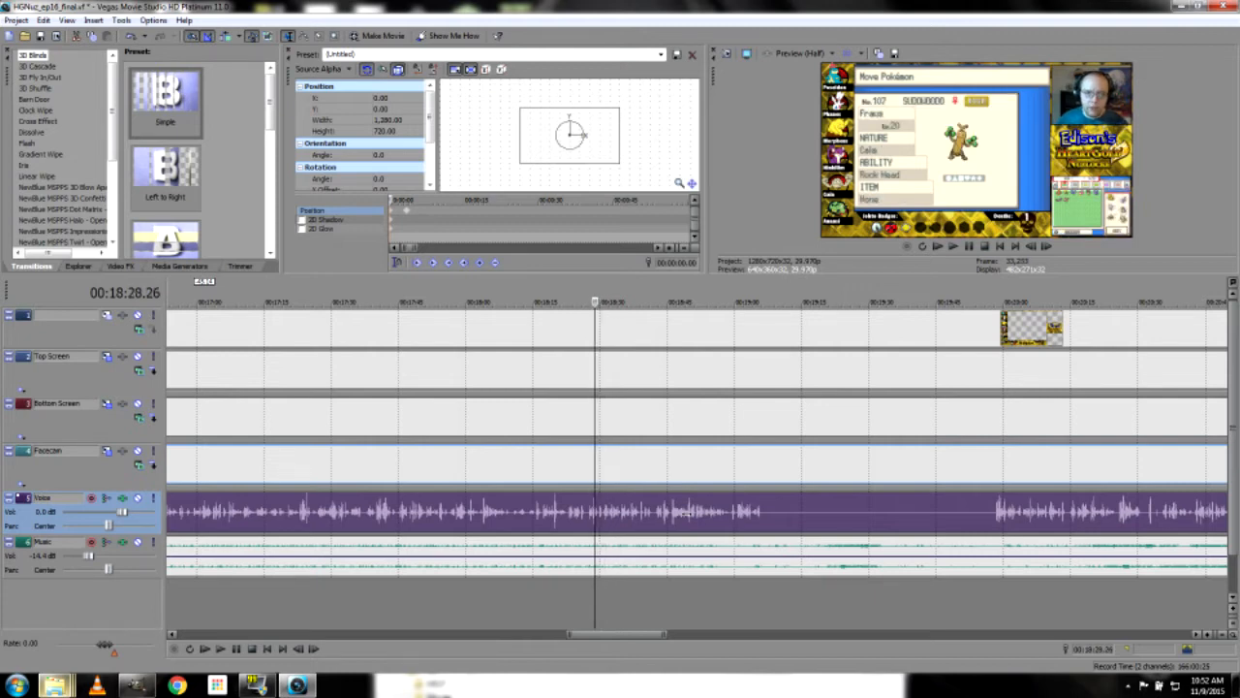
key("Right")
key("Right")
key("Right")
key("Right")
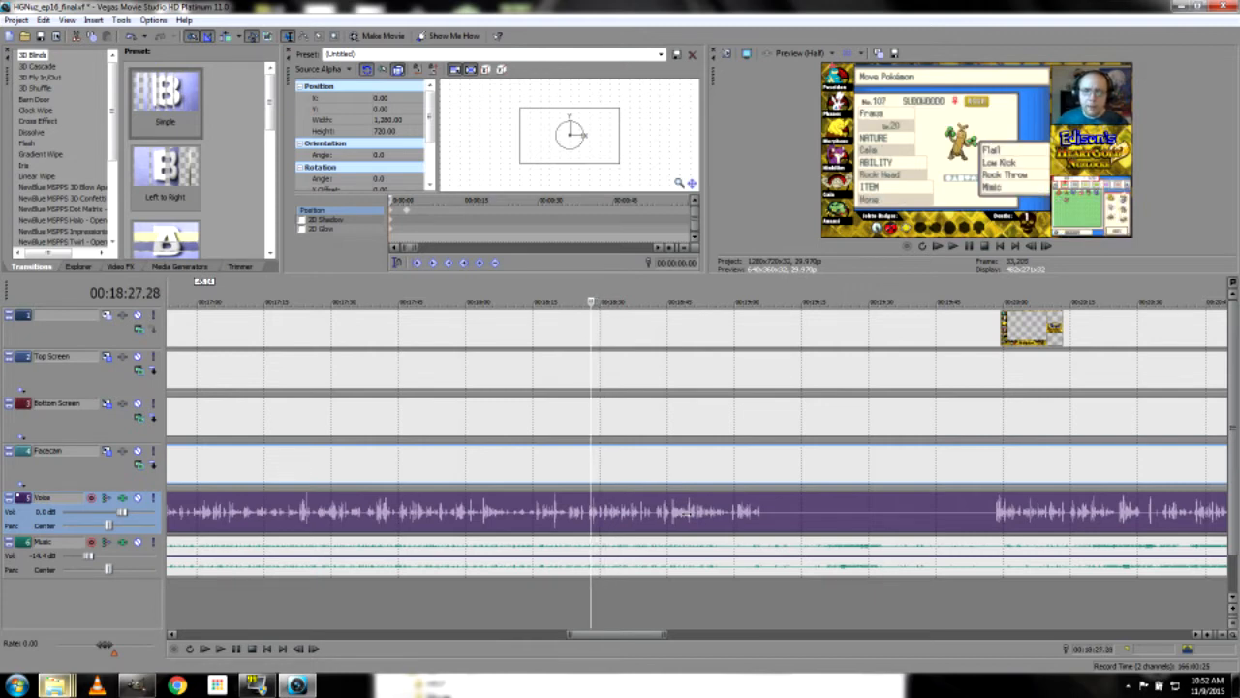
key("Right")
key("Right")
key("Right")
key("Right")
key("Right")
key("Right")
key("Right")
key("Right")
key("Right")
key("Right")
key("Right")
key("Right")
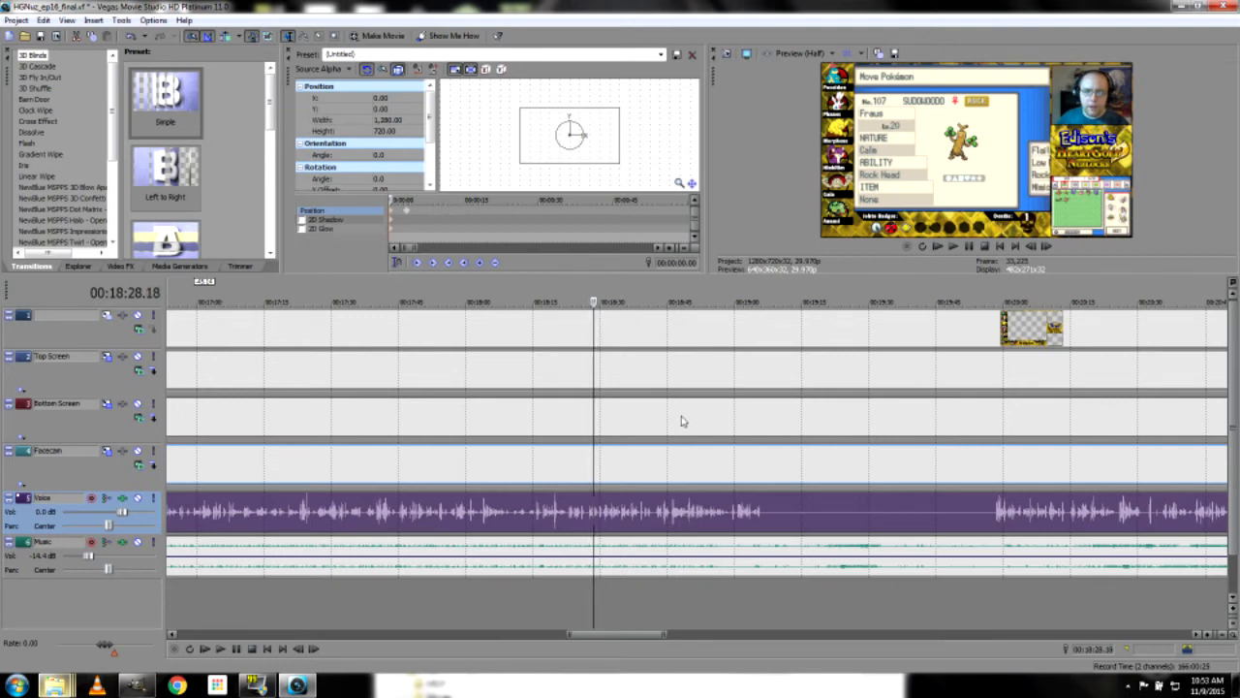
Name the unnamed overlay track Layout
left_click(595, 333)
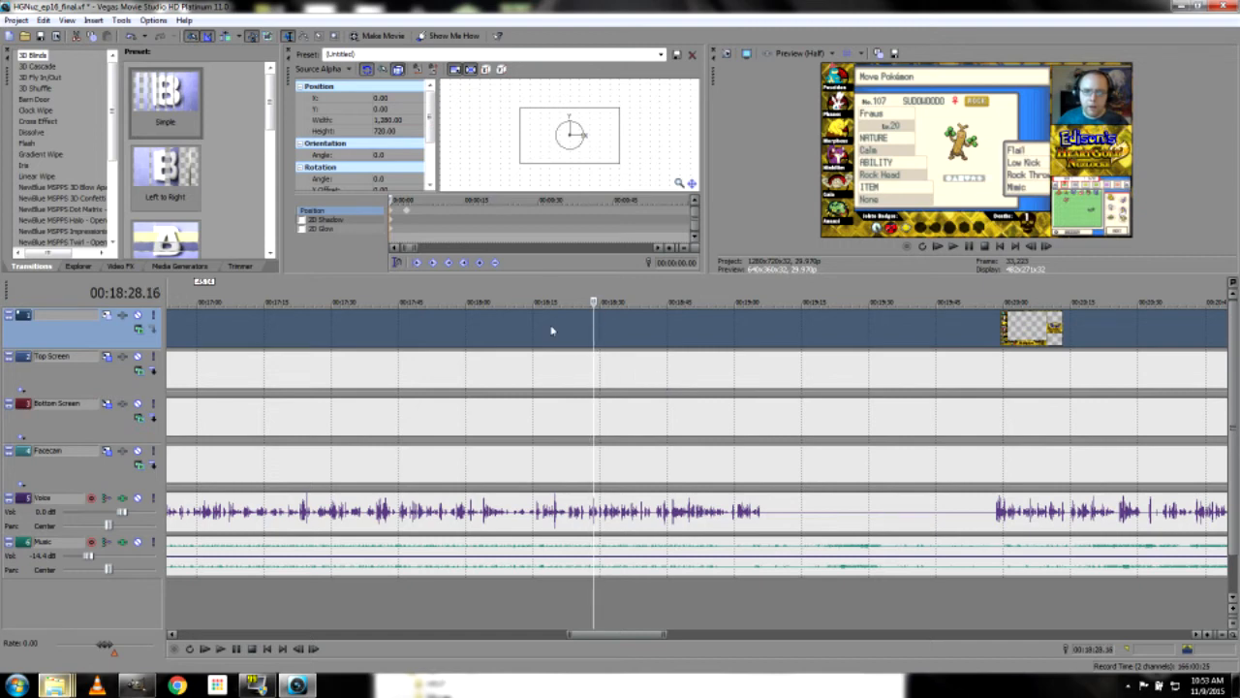
double_click(53, 316)
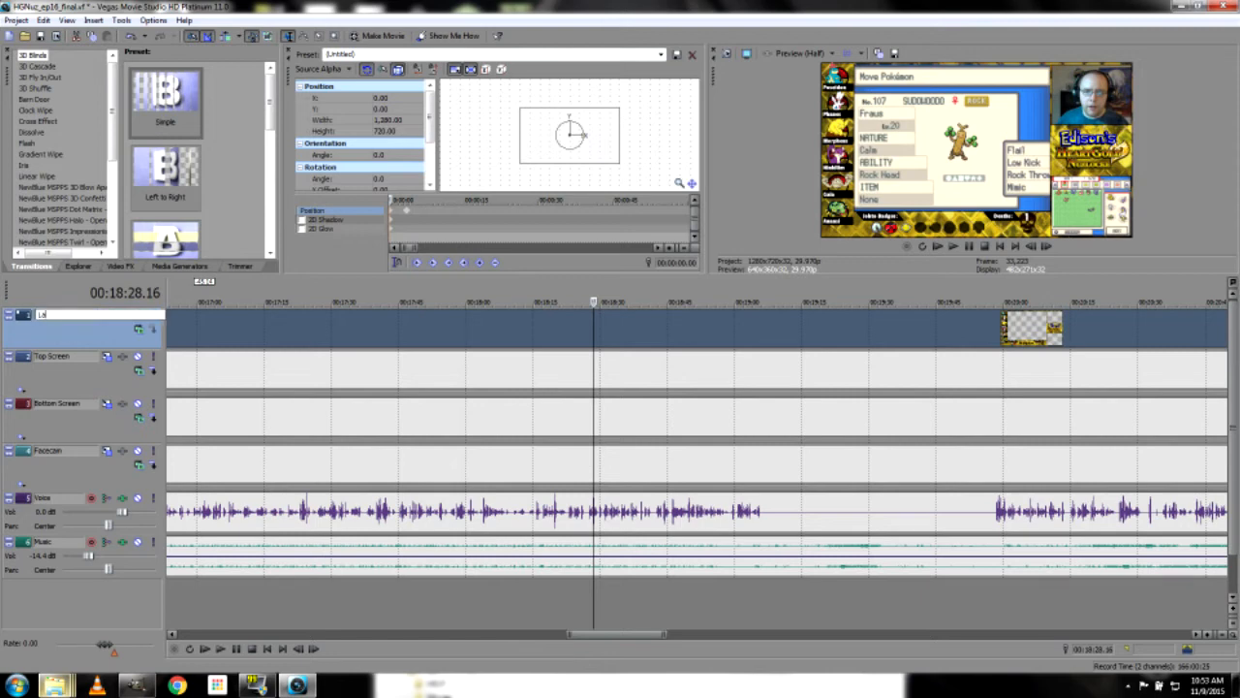
type("Layout")
key("Return")
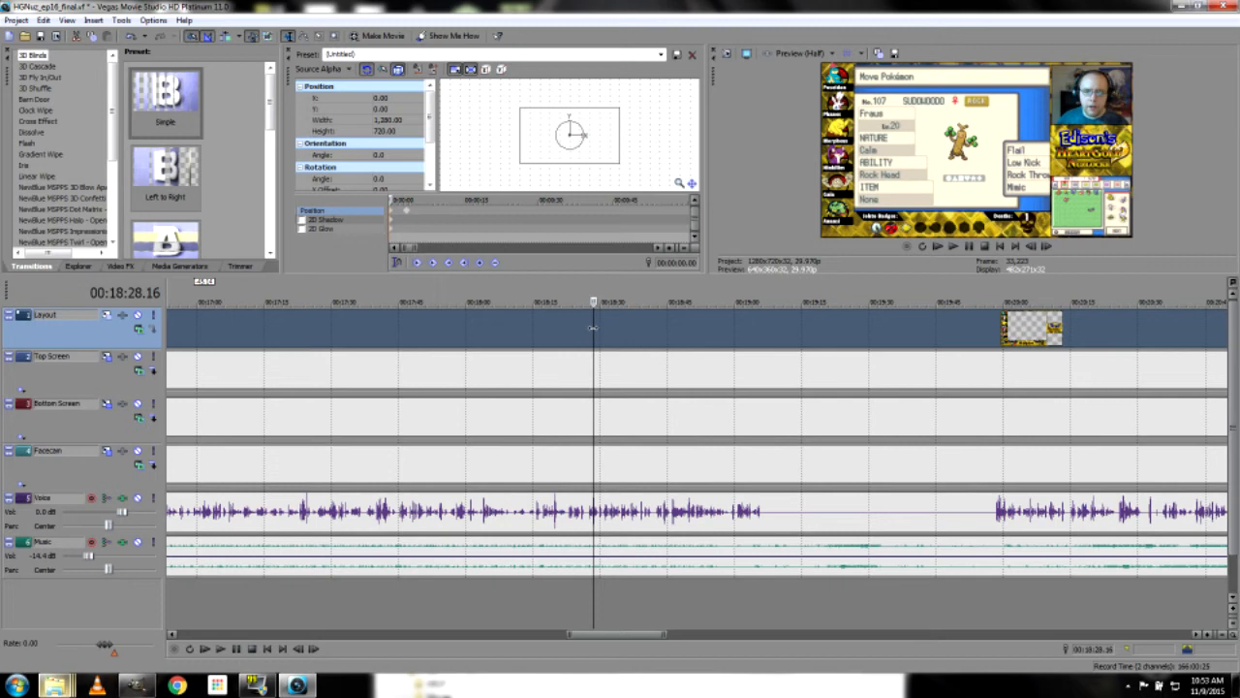
Split the Layout overlay at 00:18:28.16 and delete the part after the split
scroll(593, 327, "up", 2)
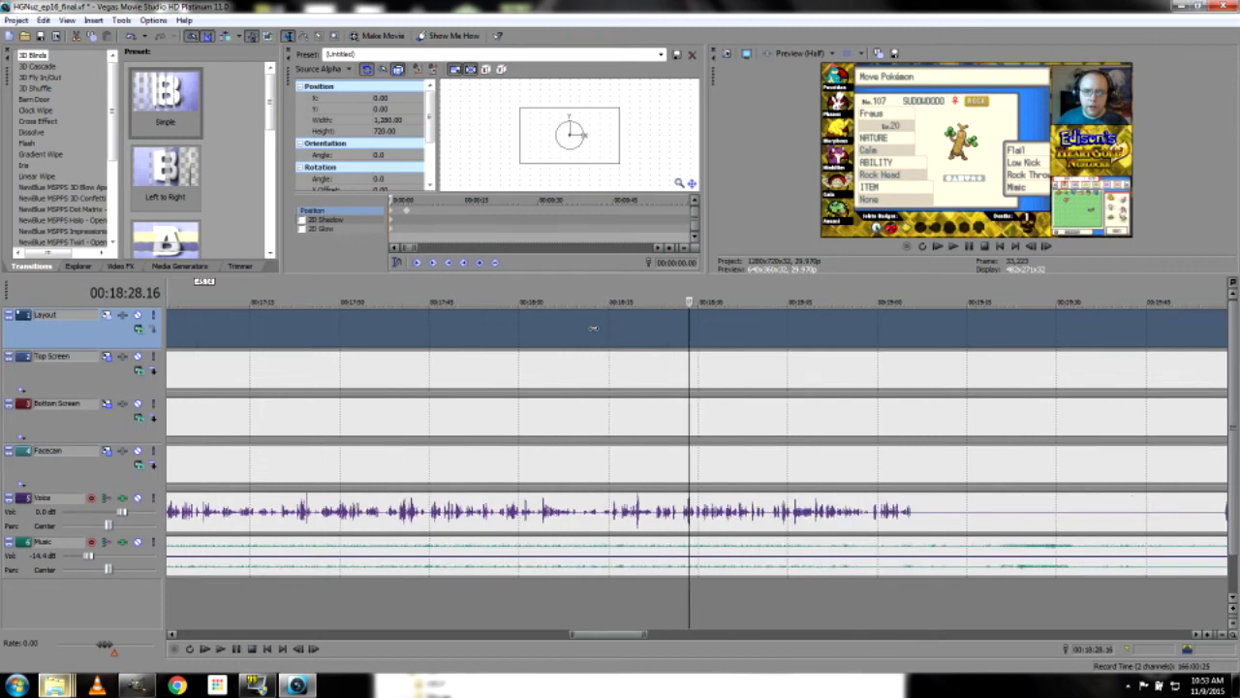
key("s")
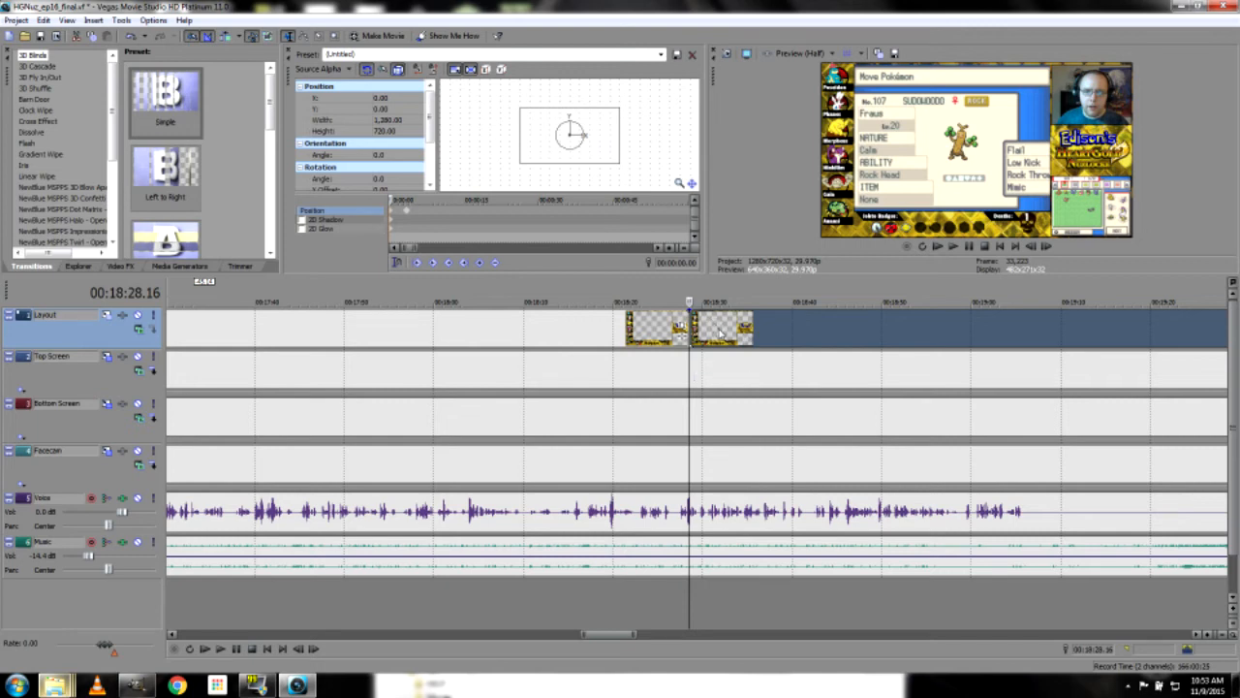
left_click(716, 336)
key("Delete")
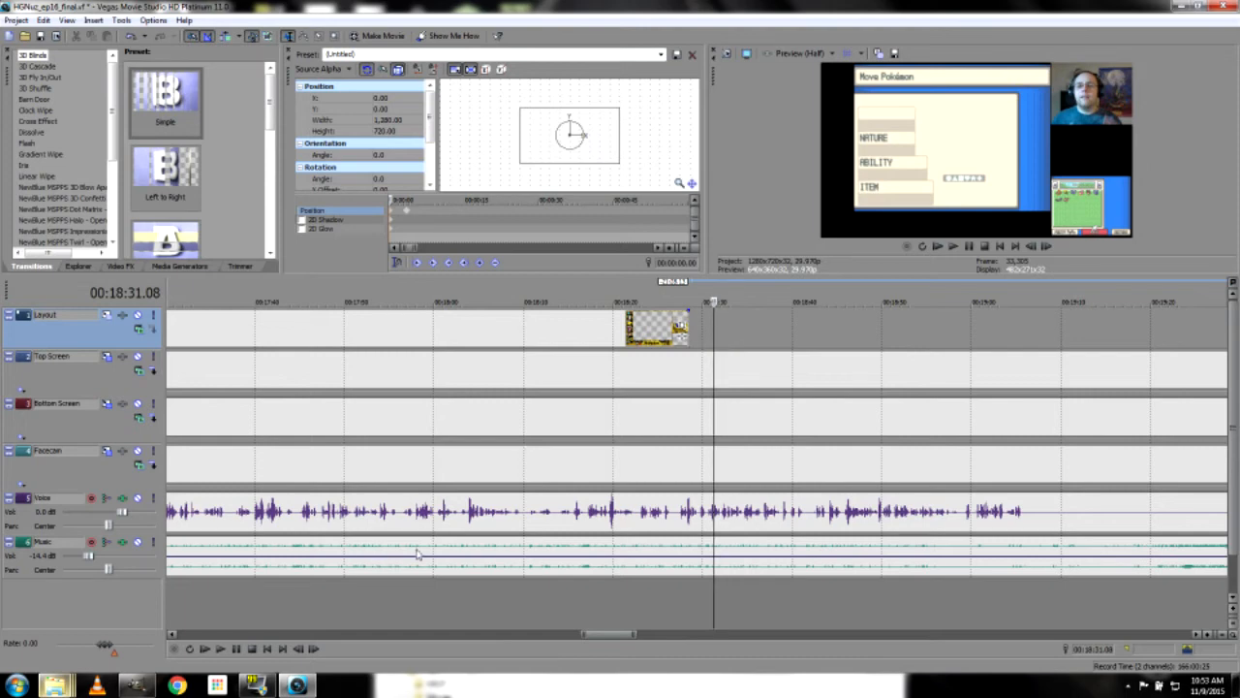
Switch to GIMP and open HGNuz_Layout01.xcf from the HG Graphics folder of Pokemon HeartGold Nuzlocke
left_click(153, 687)
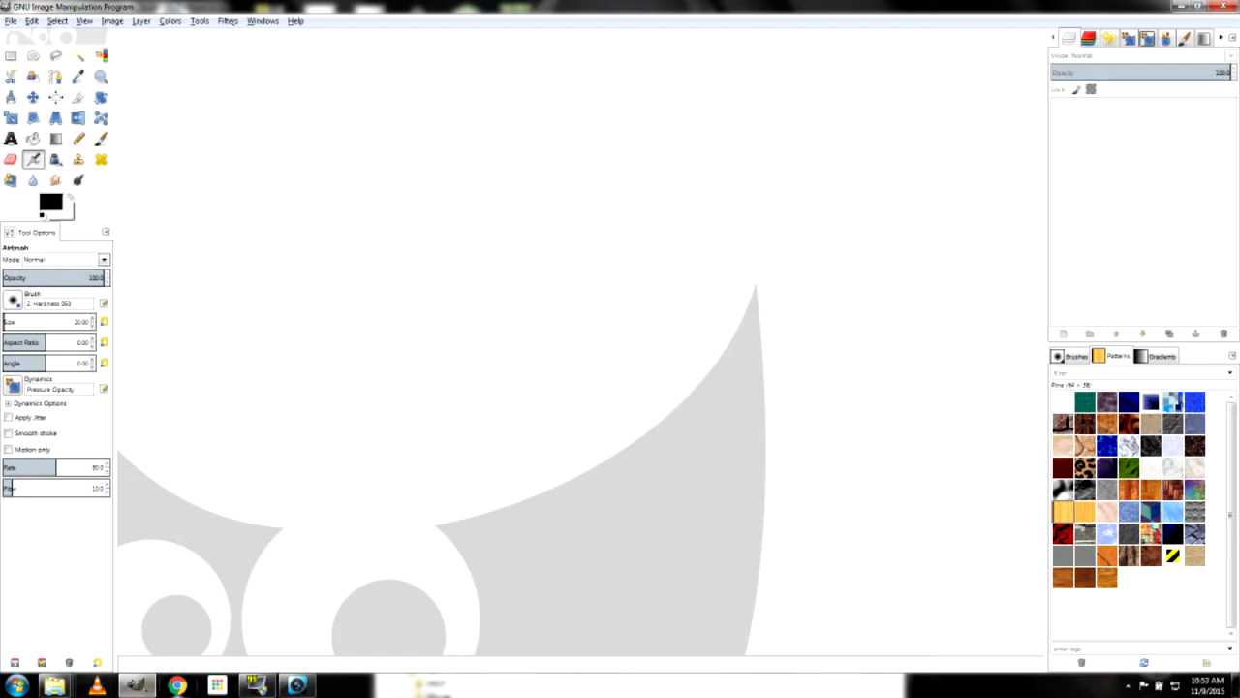
mouse_move(54, 685)
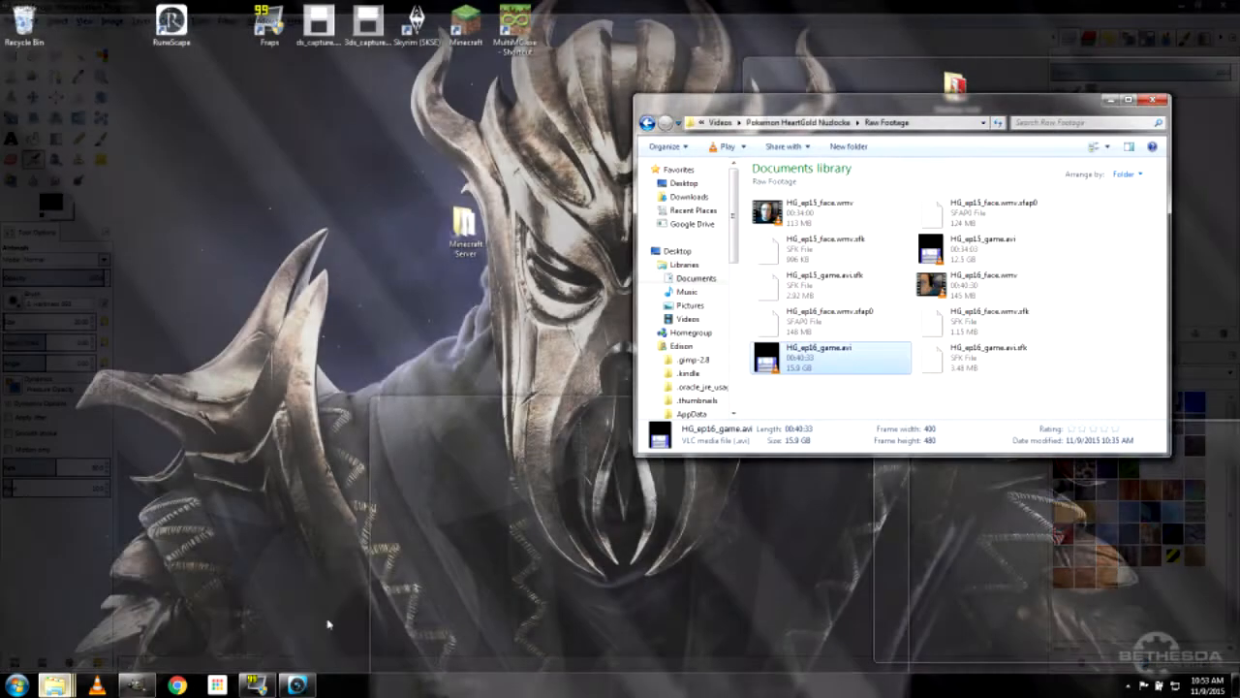
left_click(327, 625)
left_click(804, 123)
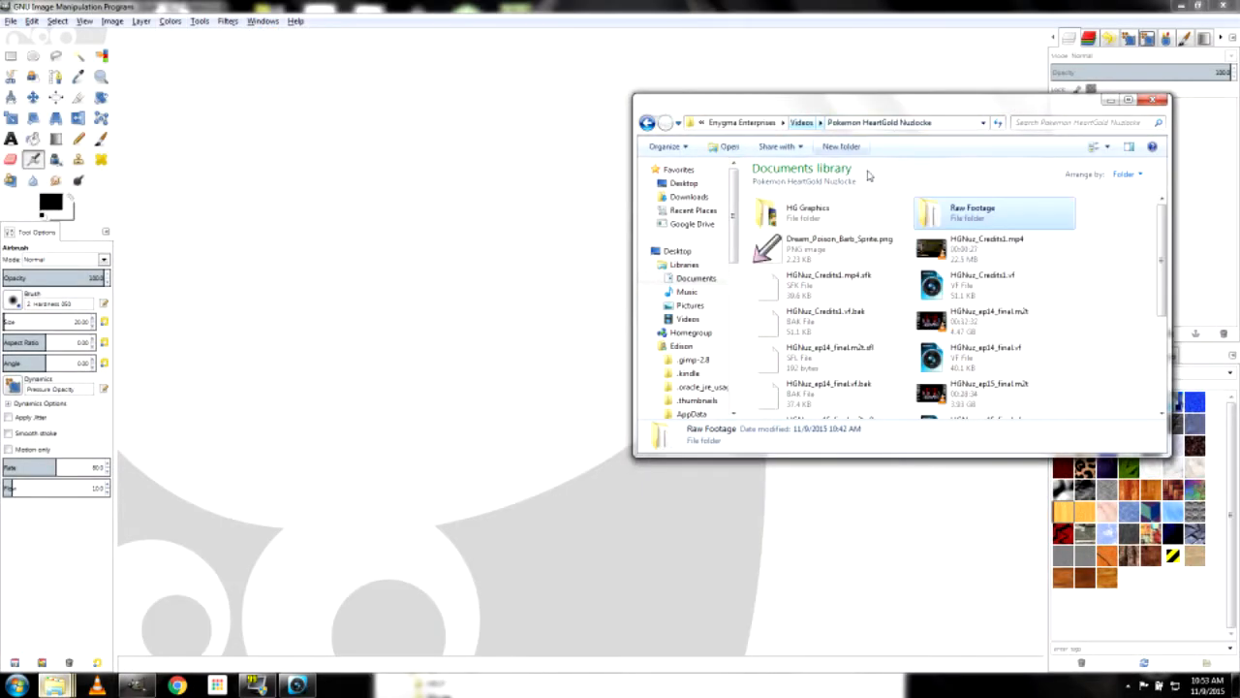
double_click(845, 211)
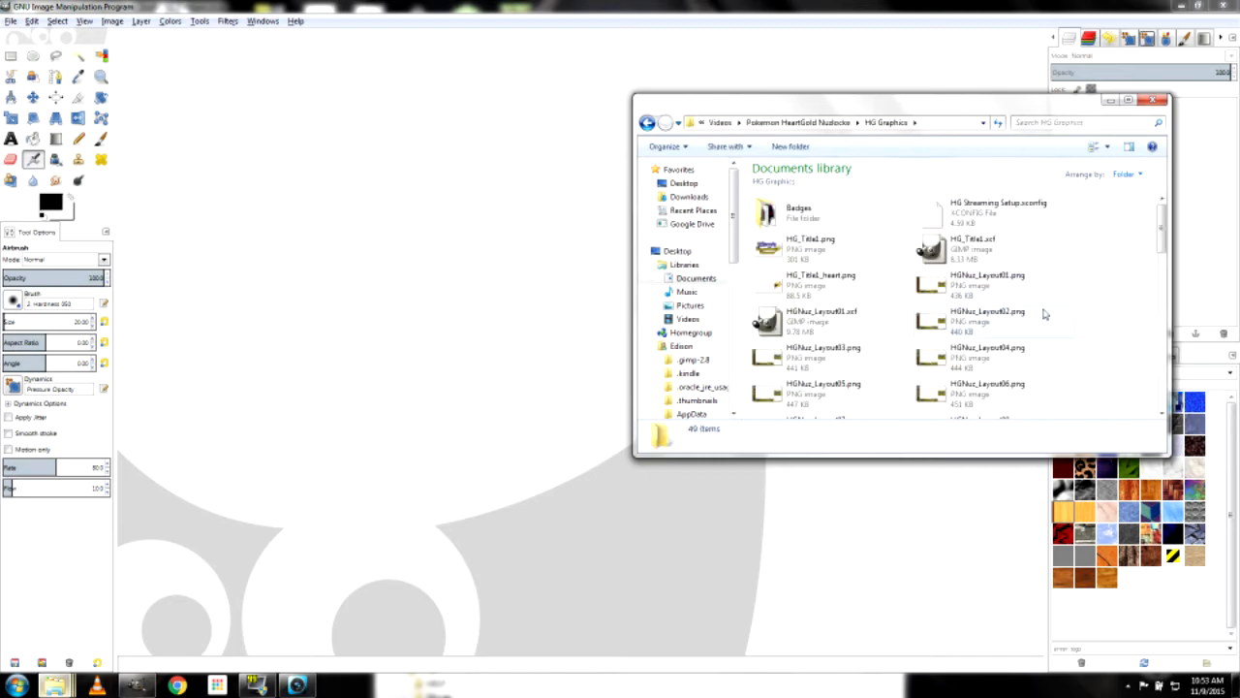
double_click(822, 316)
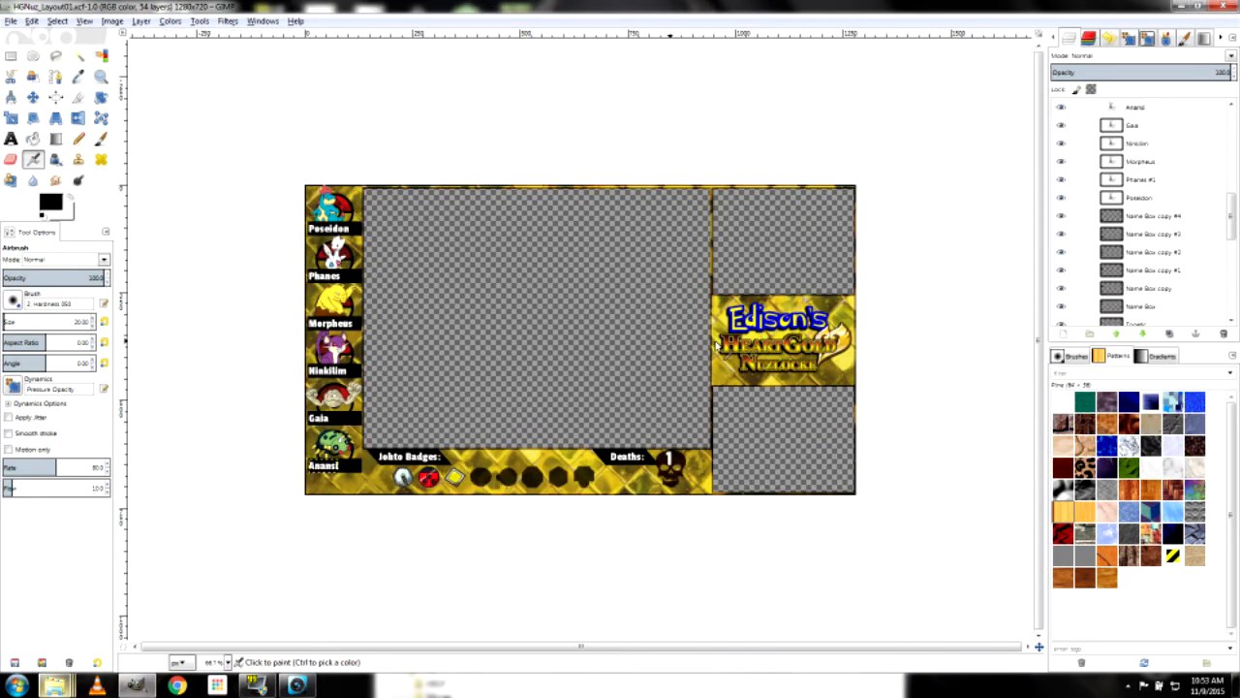
Hide the Geodude layer above Gaia's name box in the layout image
key("minus")
key("plus")
key("plus")
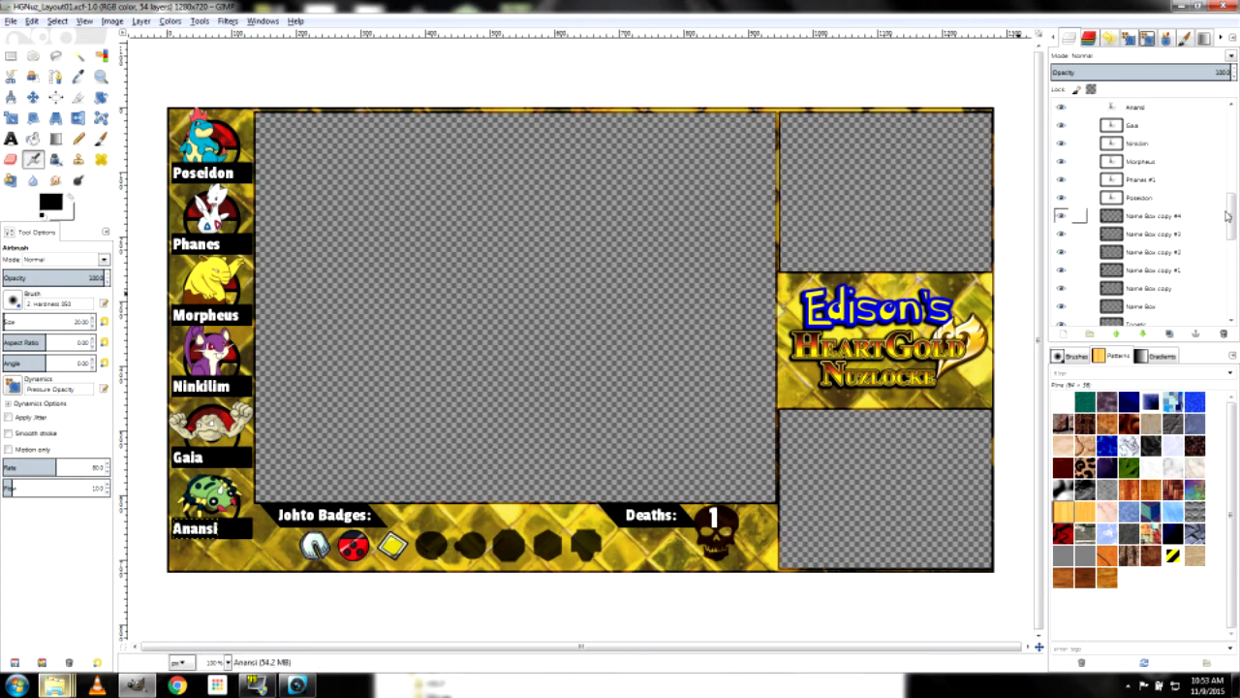
left_click_drag(1230, 217, 1230, 263)
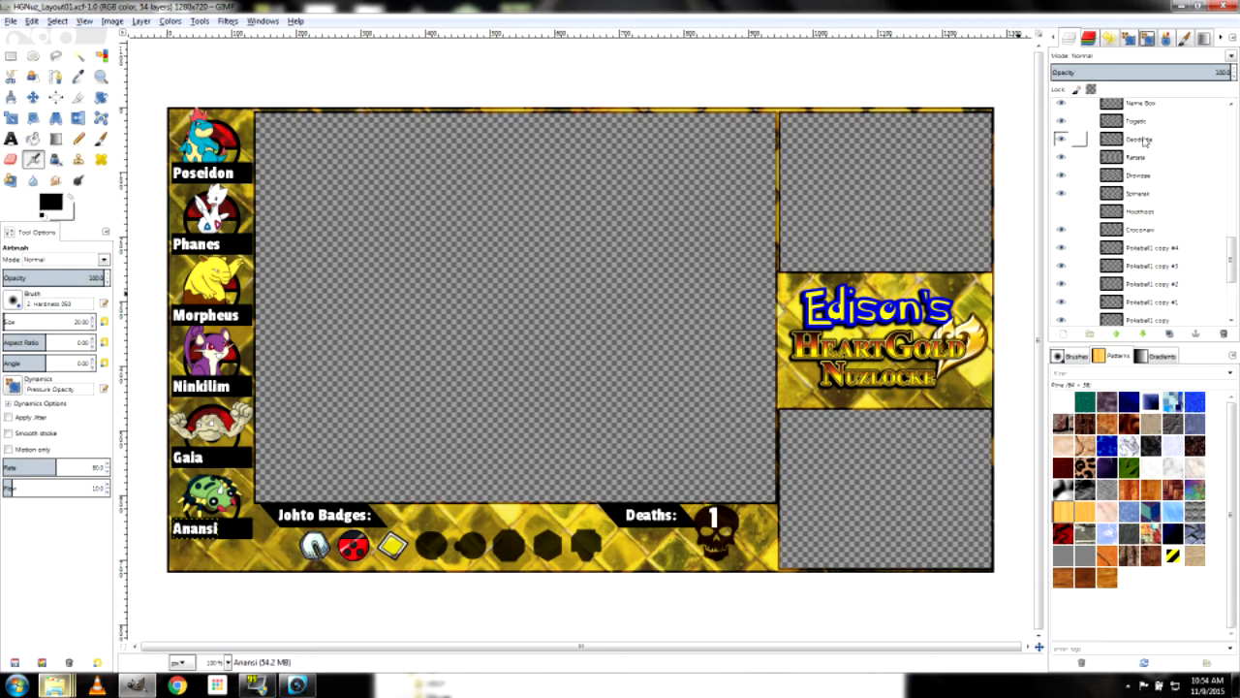
left_click(1145, 141)
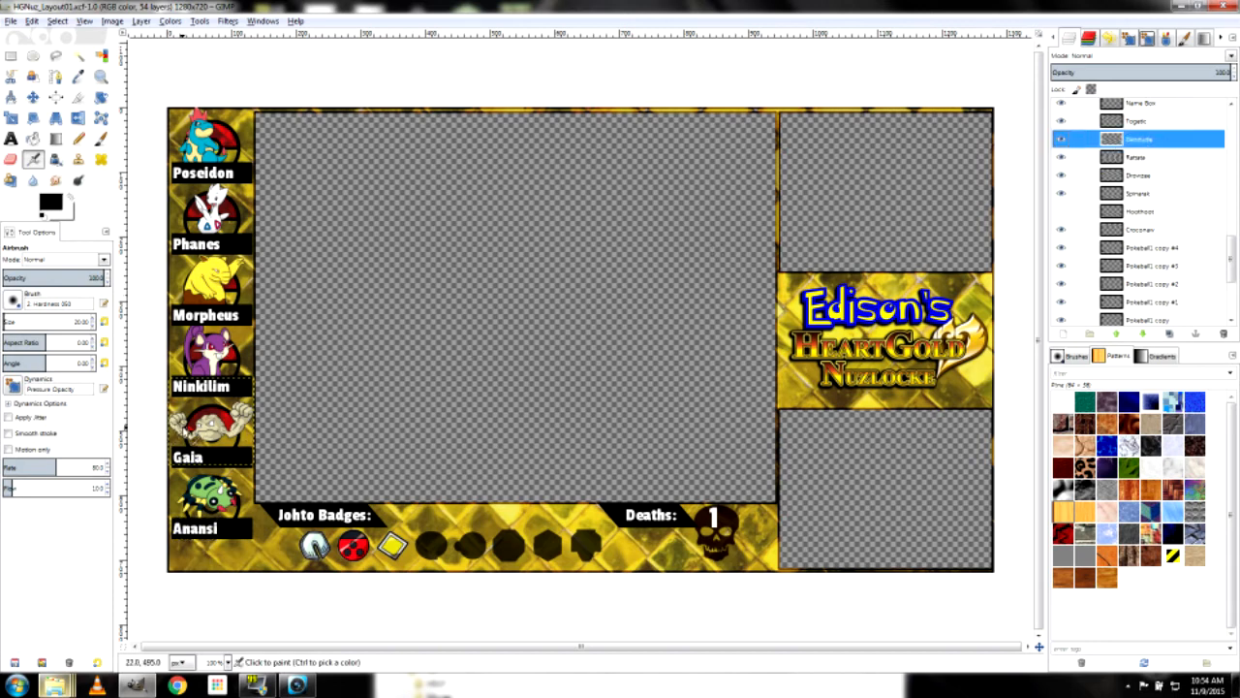
left_click(33, 97)
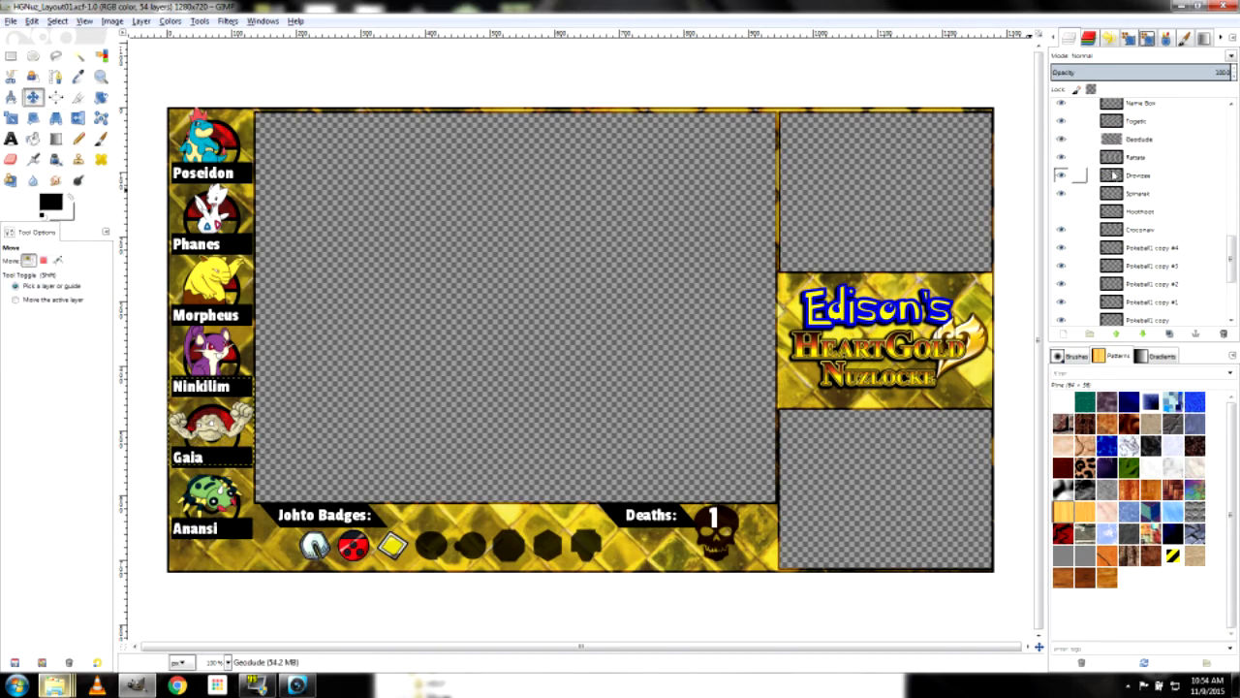
left_click(1069, 141)
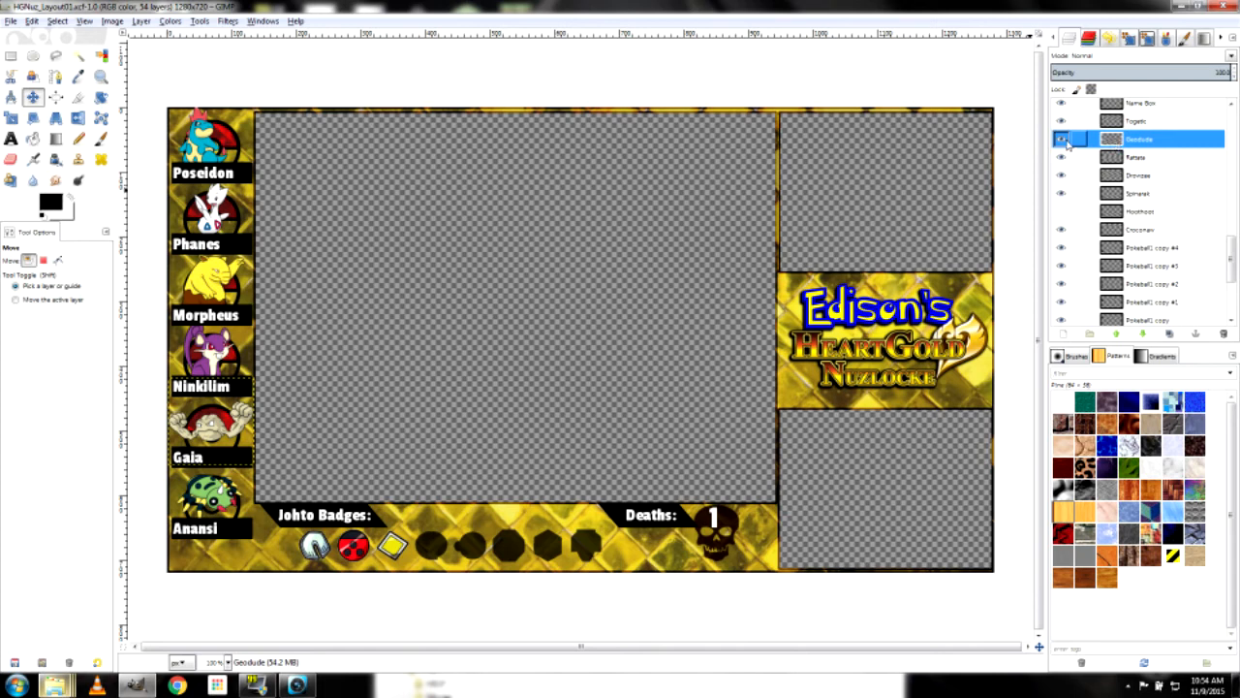
left_click(1063, 140)
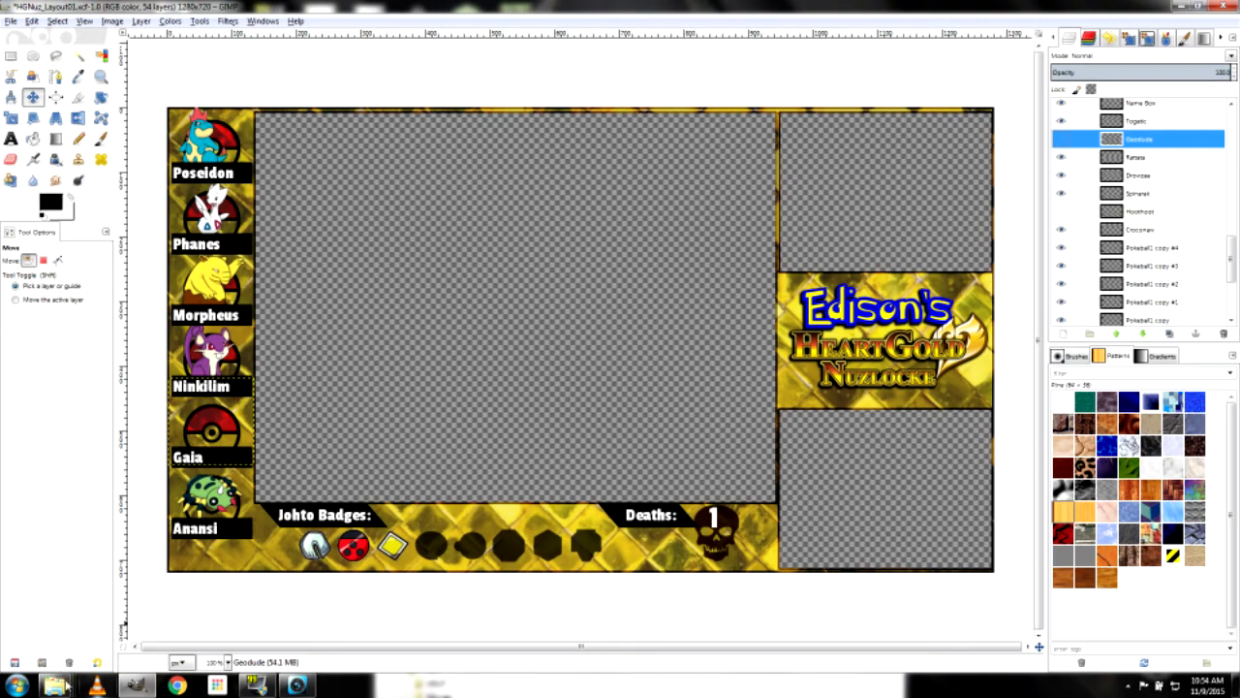
Switch to Windows Explorer and close the Logitech Webcam and Movies folder windows
mouse_move(55, 685)
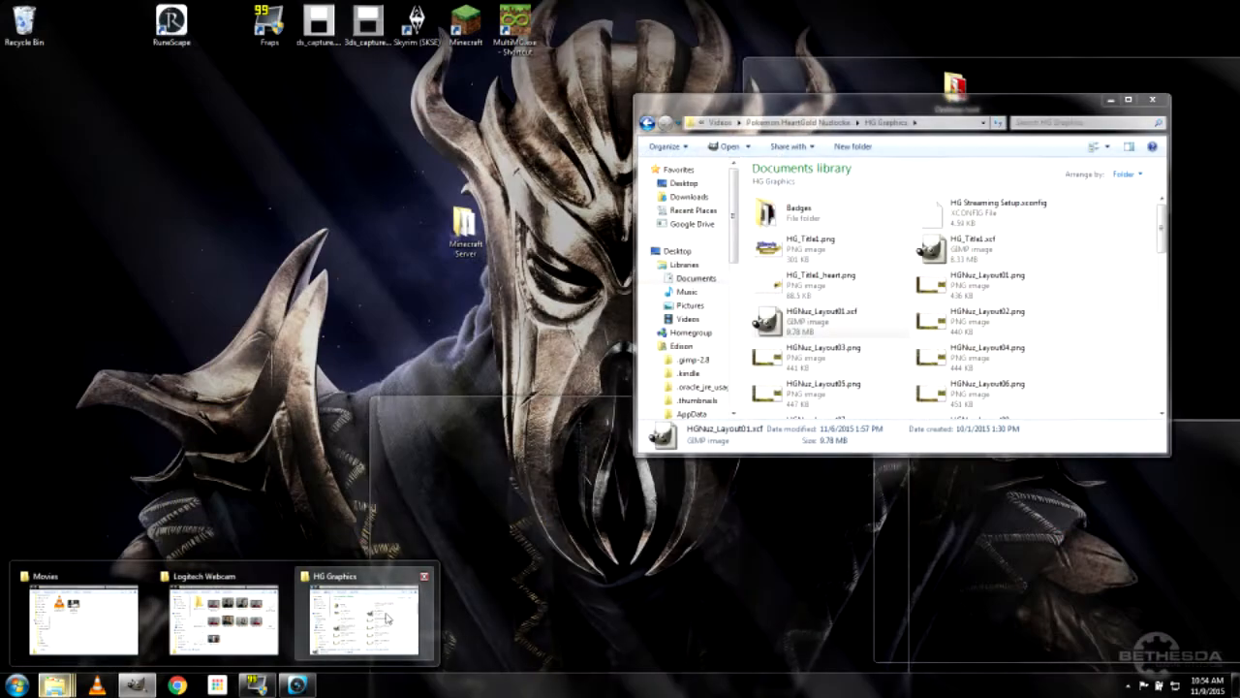
left_click(366, 620)
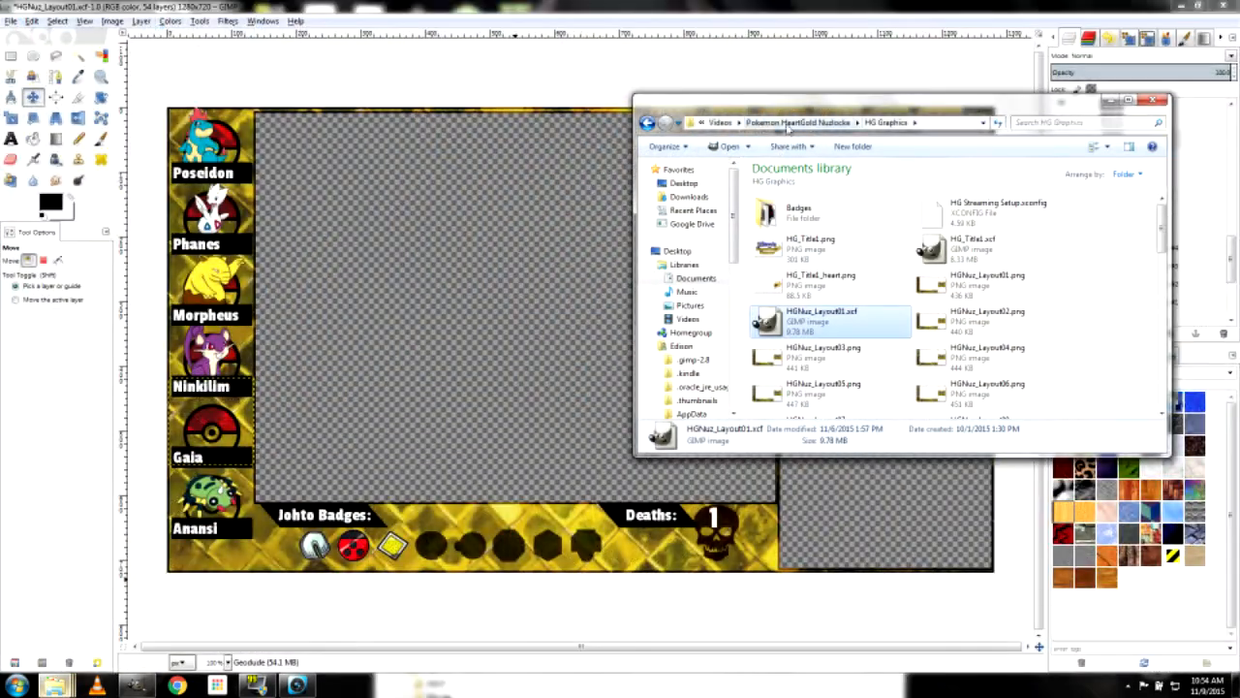
mouse_move(55, 685)
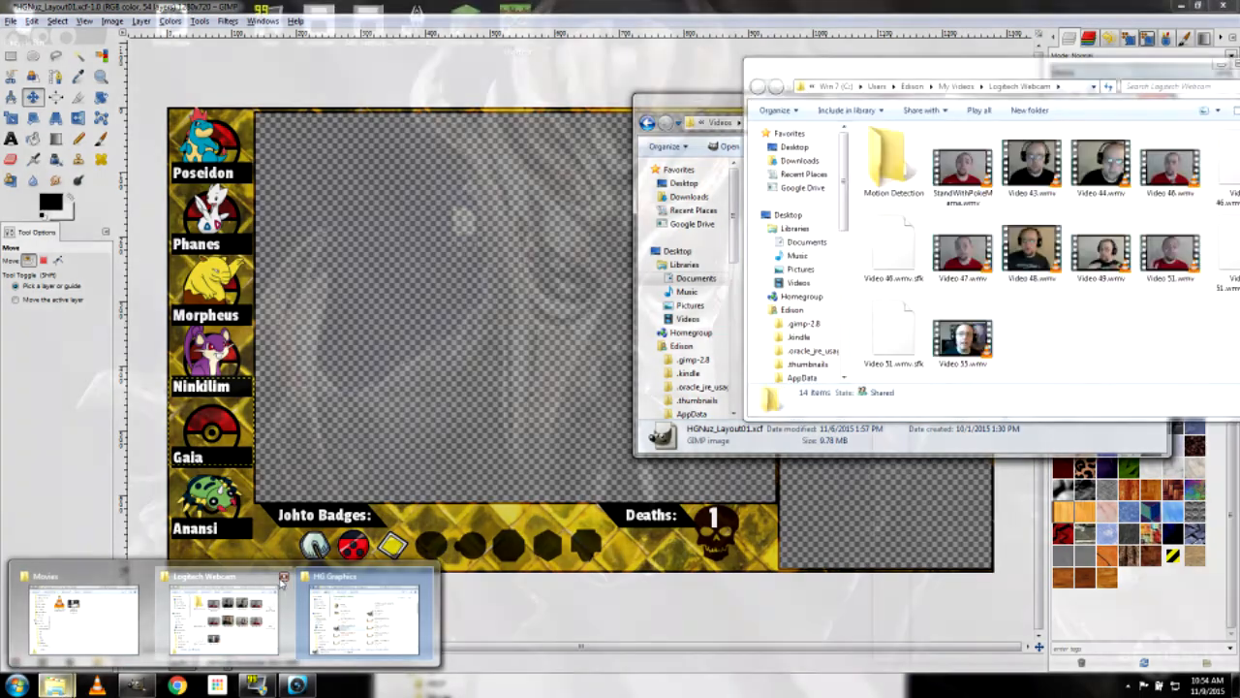
left_click(282, 575)
left_click(142, 577)
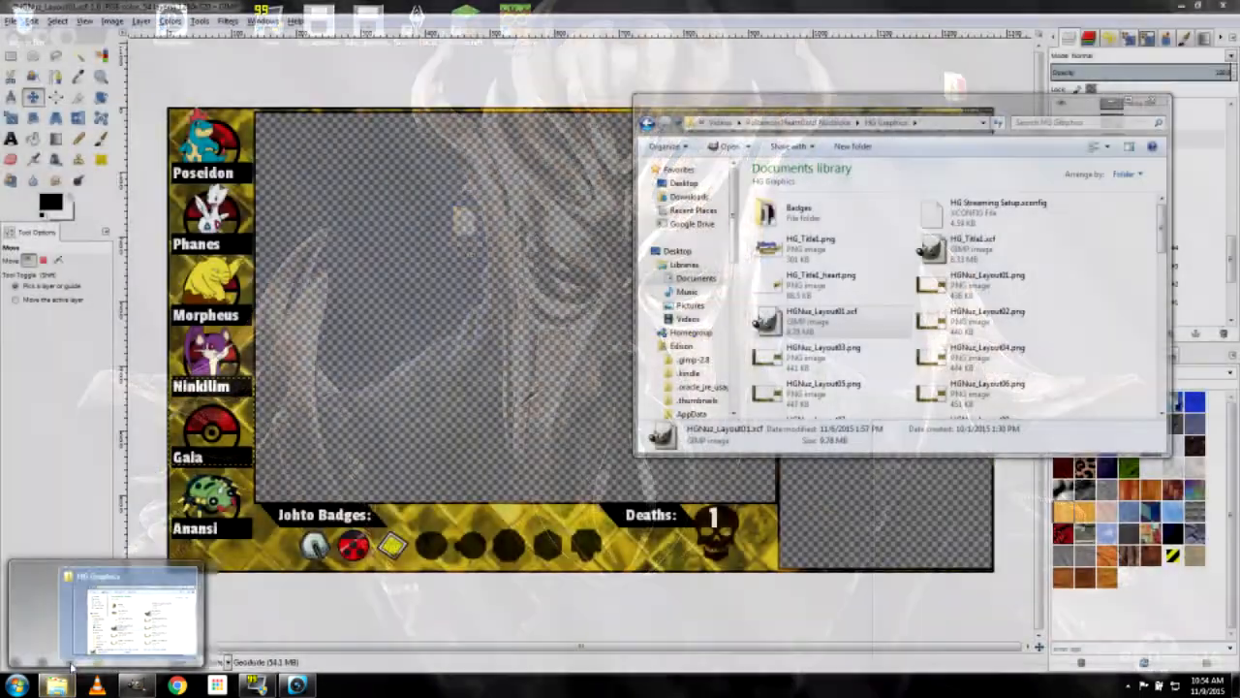
Open the Pokemon Graphics folder of Enygma Enterprises in a new Explorer window
right_click(55, 685)
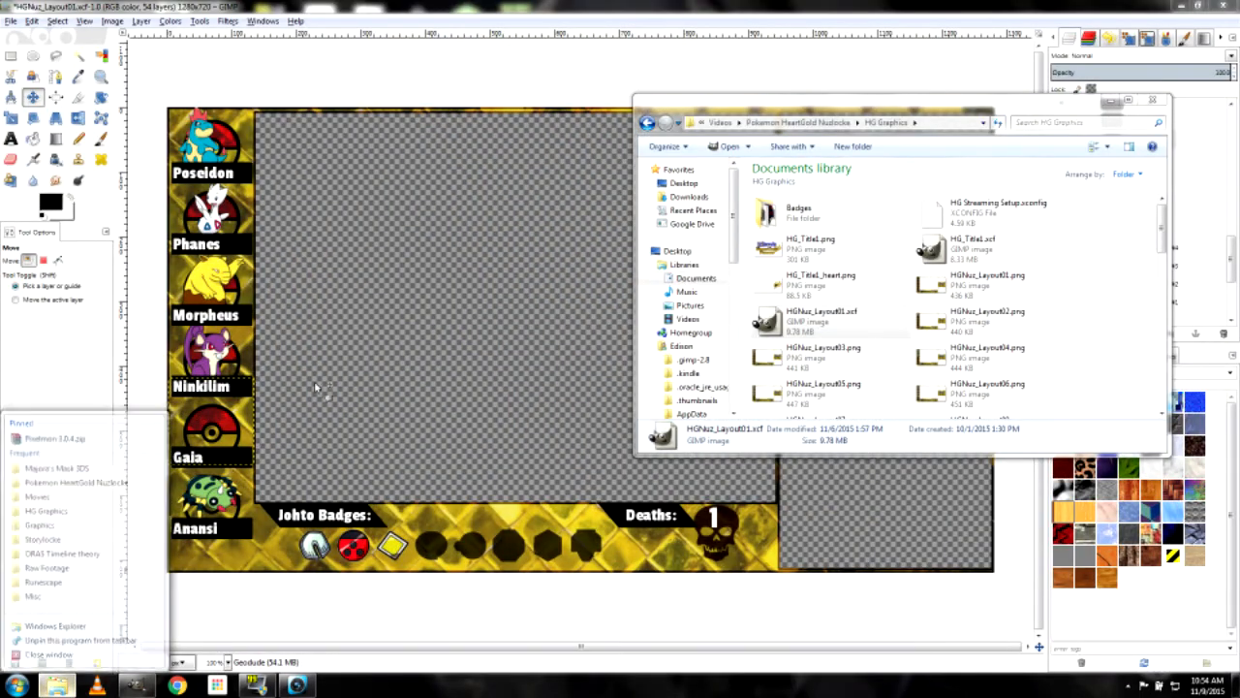
left_click(76, 477)
left_click(762, 139)
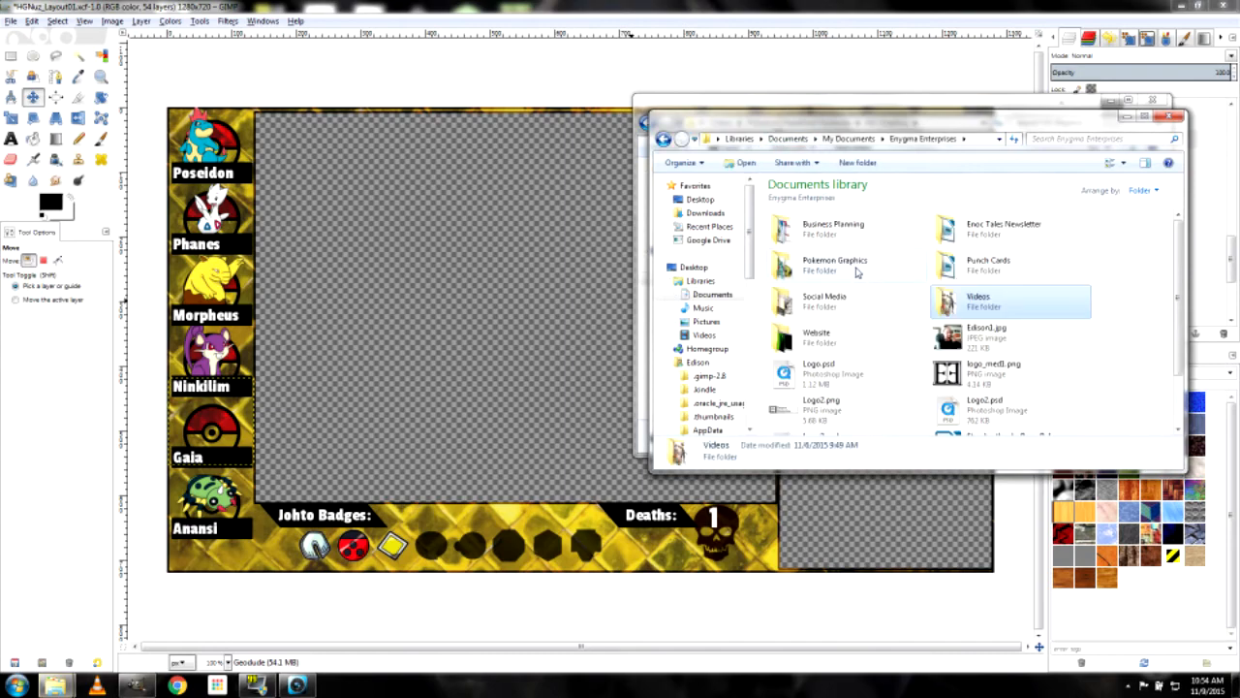
double_click(858, 270)
Find the Sudowoodo picture 185.png in Pokemon Graphics and add it to the GIMP layout image as a new layer
scroll(1101, 269, "down", 10)
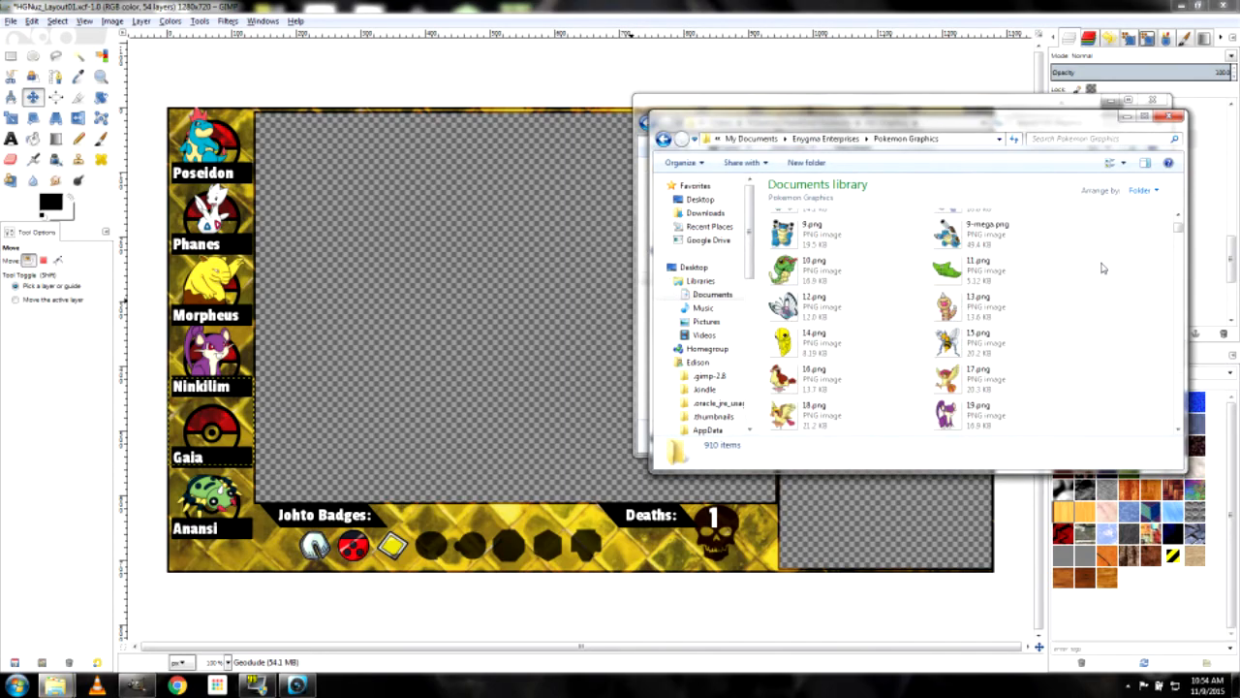
left_click_drag(963, 129, 919, 129)
scroll(1074, 293, "down", 15)
scroll(1071, 296, "down", 10)
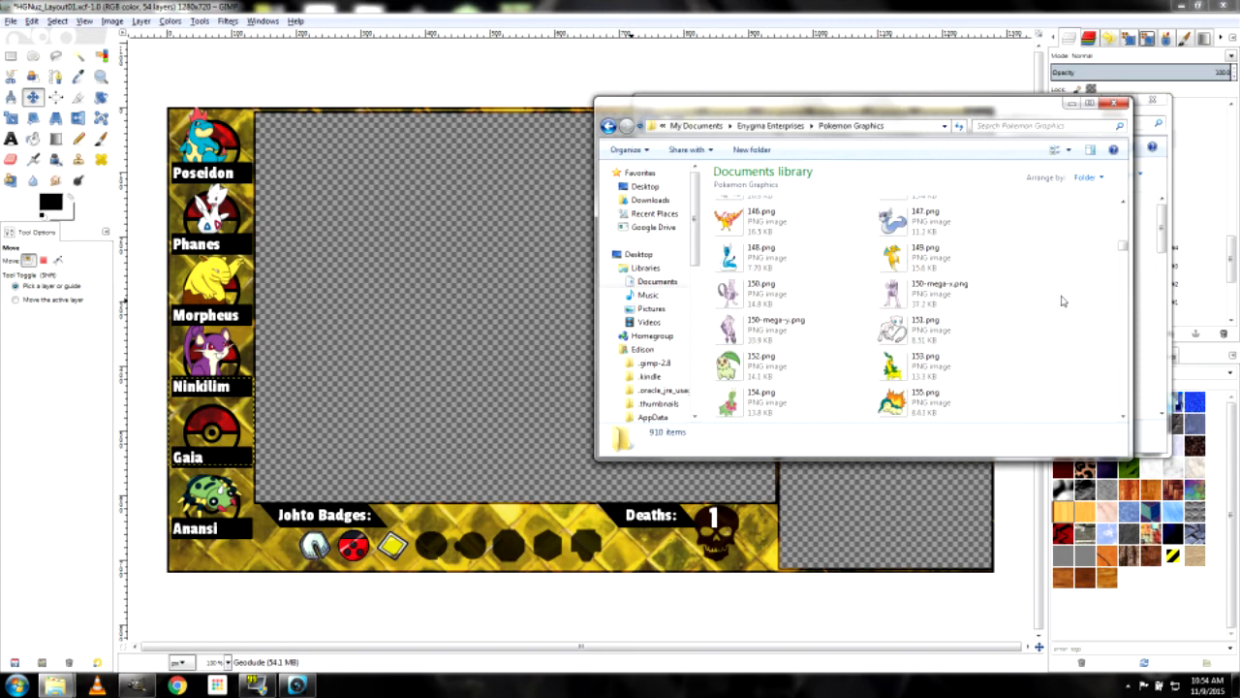
scroll(1062, 302, "down", 1)
scroll(1061, 303, "down", 2)
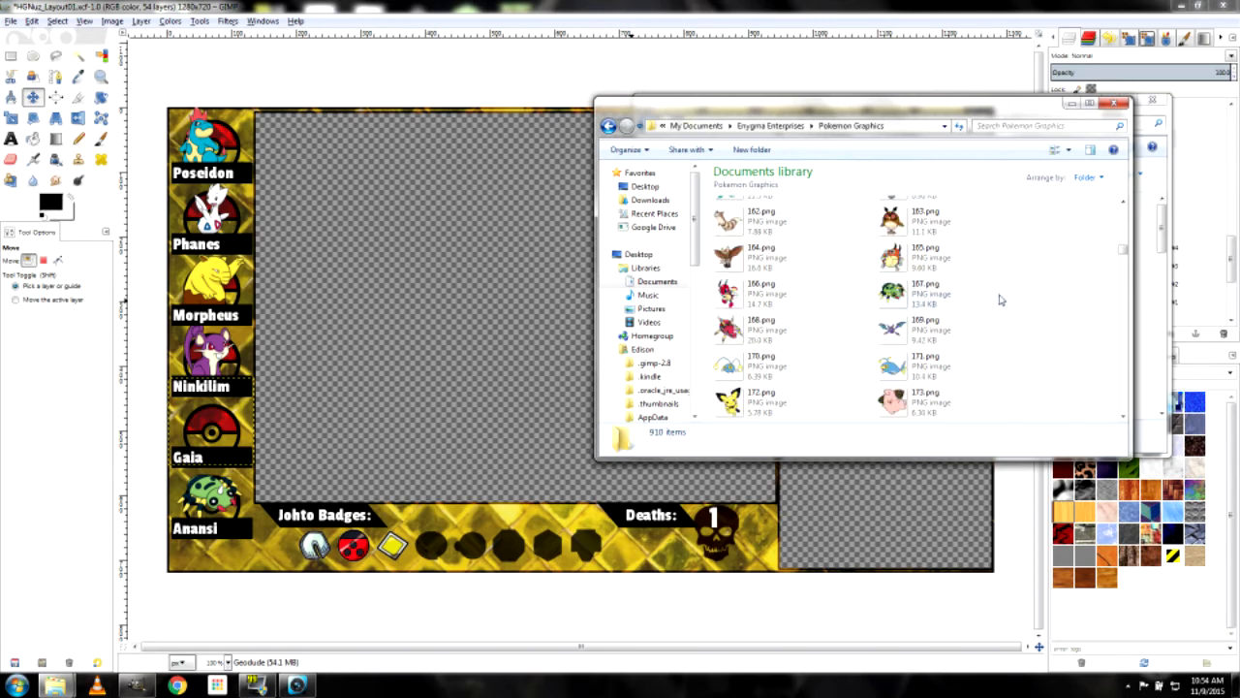
scroll(998, 304, "down", 4)
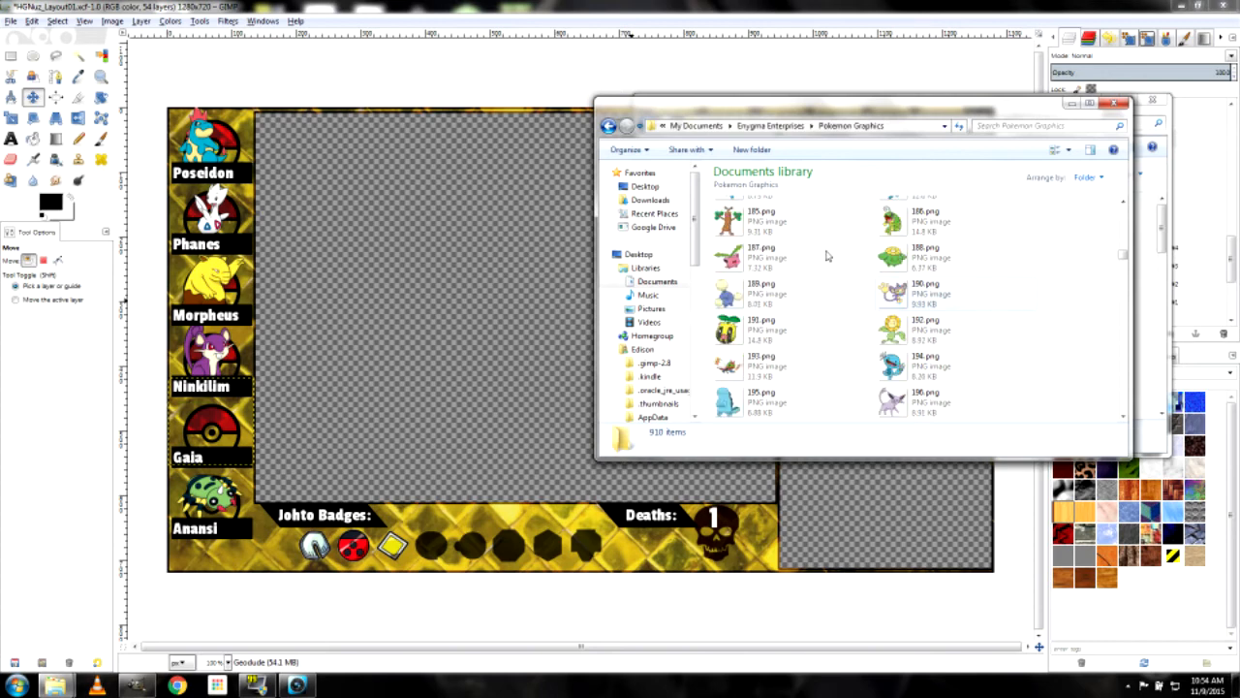
left_click(774, 224)
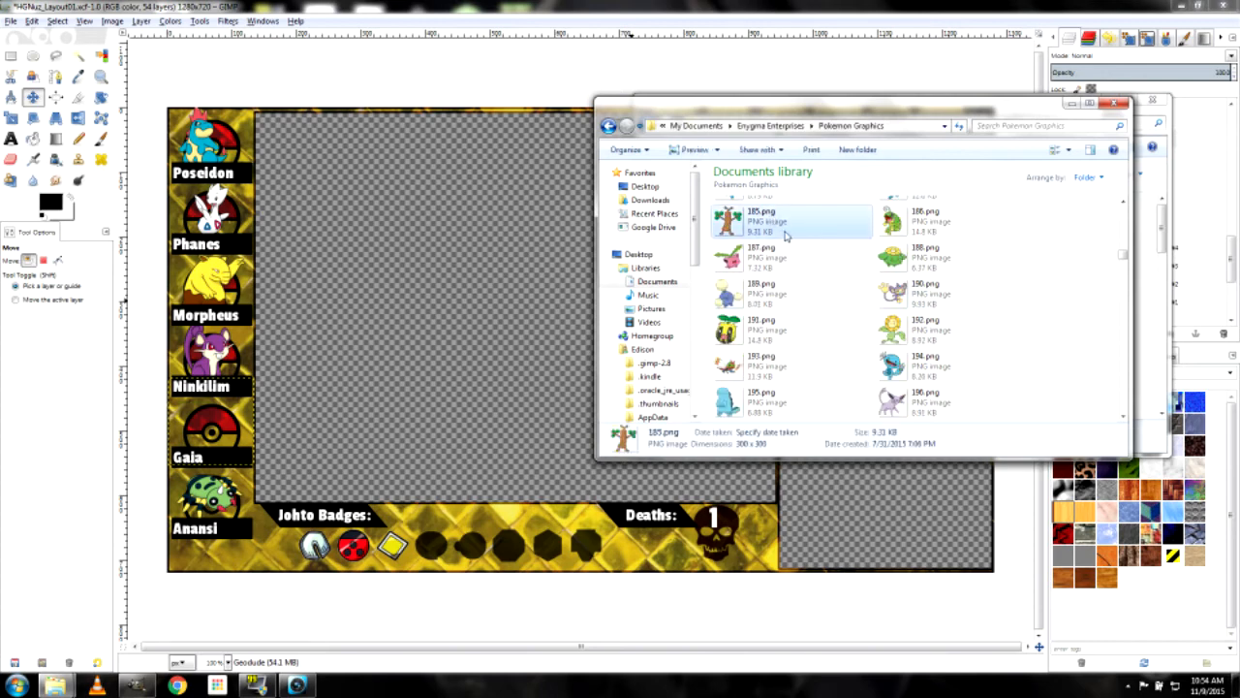
left_click_drag(765, 228, 487, 341)
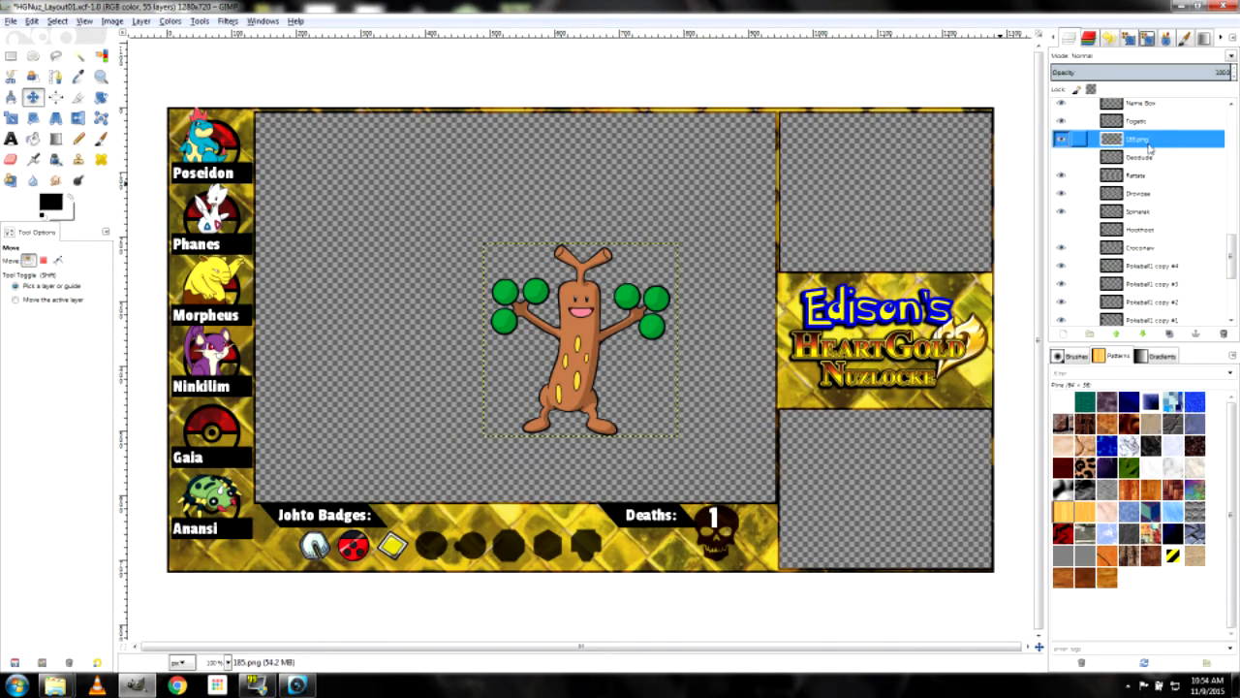
Rename the 185.png layer as Sudowoodo
double_click(1149, 143)
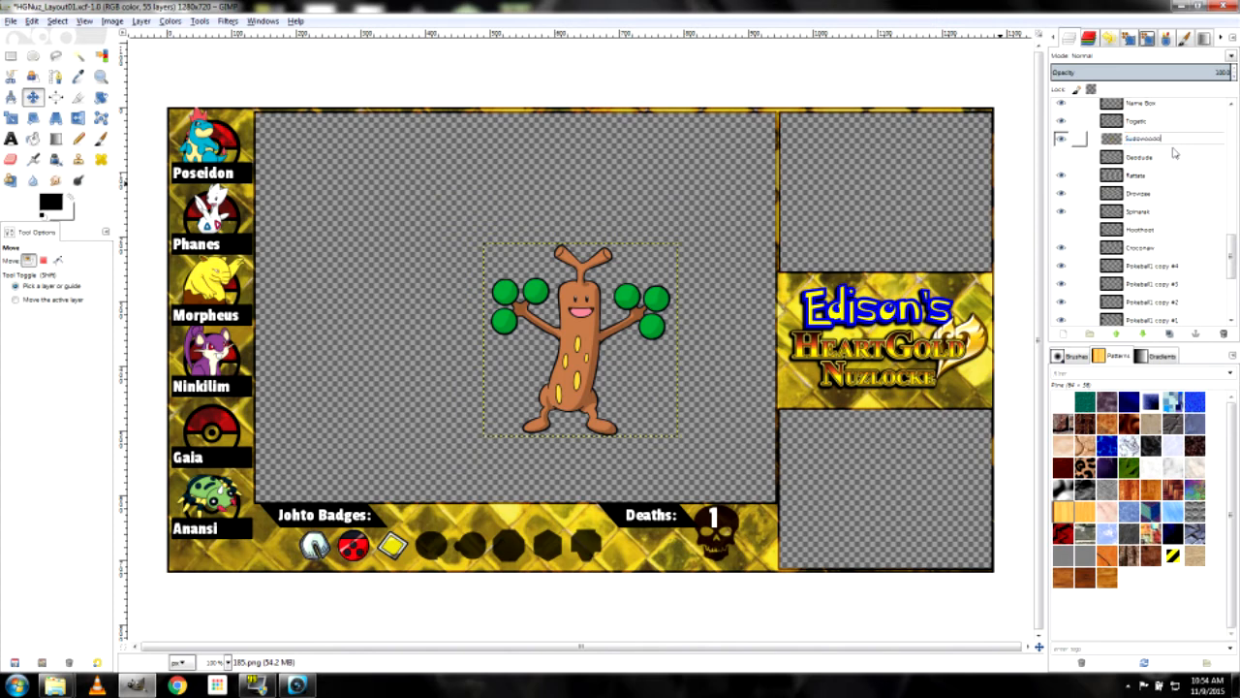
type("Sudowoodo")
key("Return")
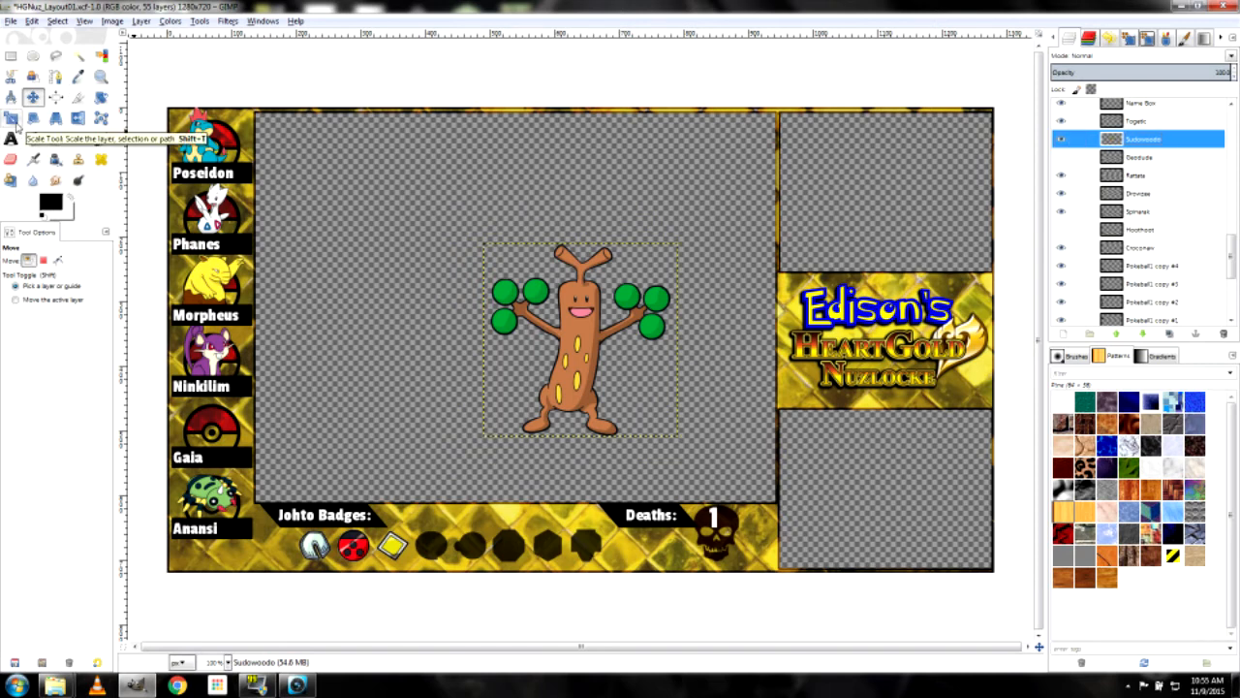
Scale the Sudowoodo layer down with its aspect ratio kept and fit it over the empty Pokeball above Gaia's name box
left_click(15, 121)
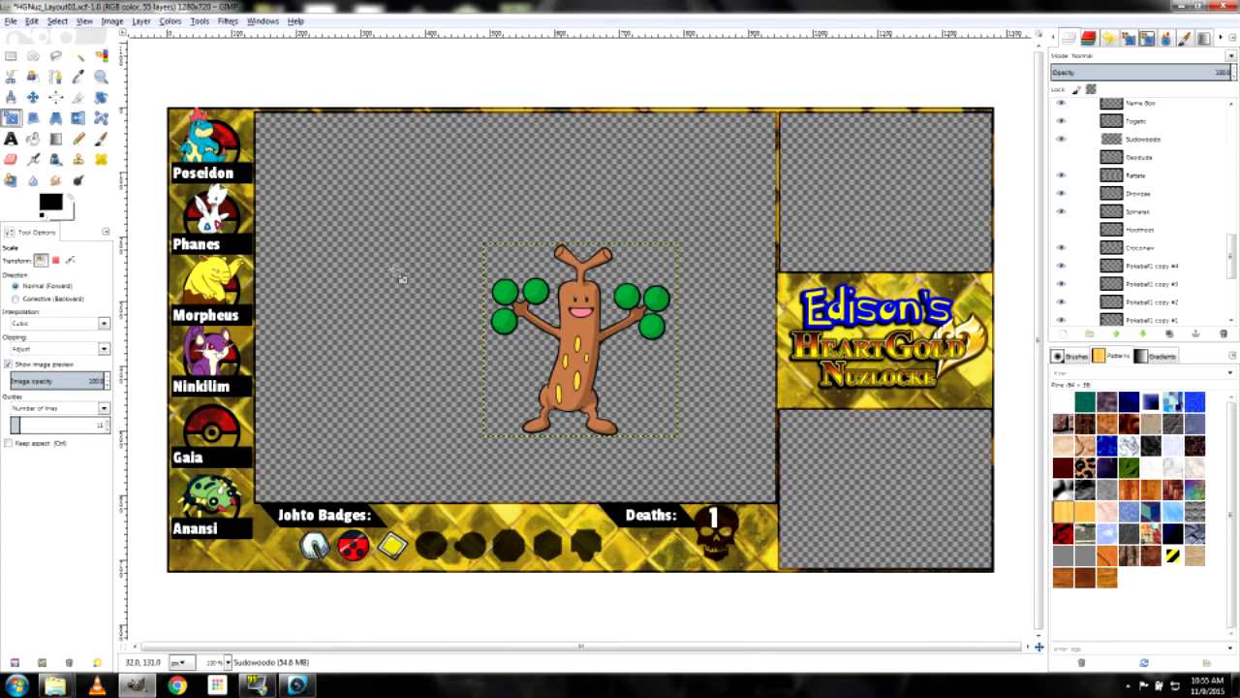
left_click(511, 349)
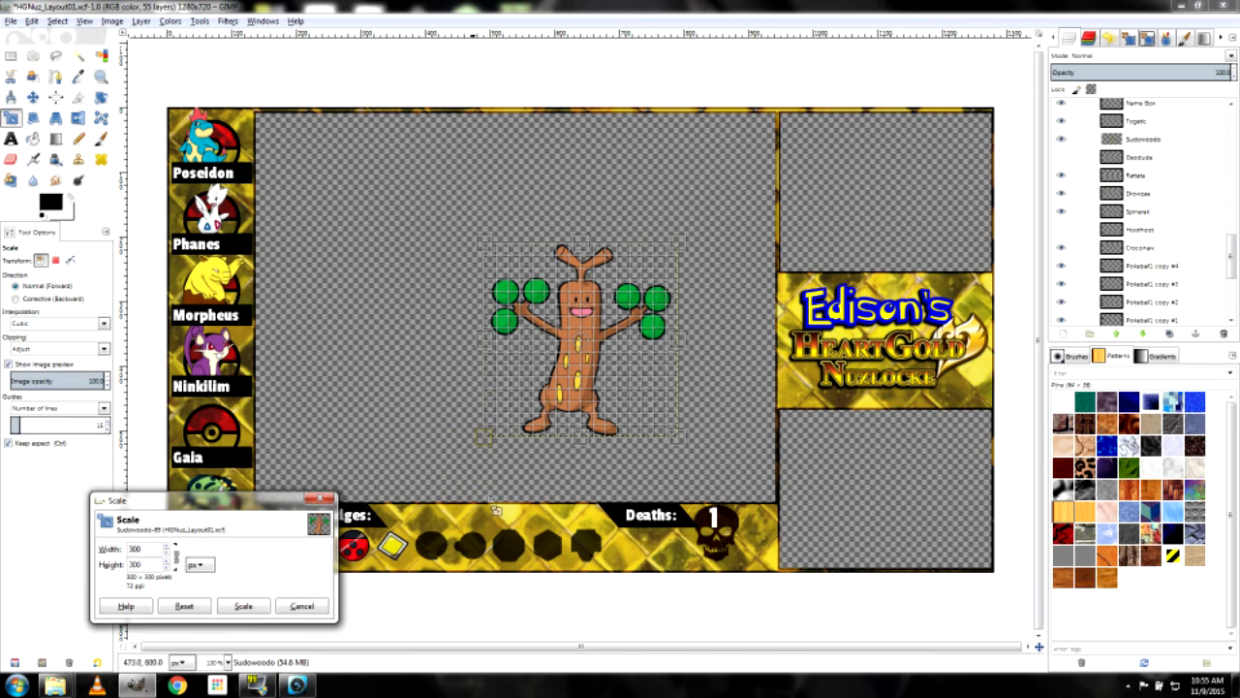
left_click_drag(674, 436, 251, 470)
left_click_drag(214, 423, 213, 431)
left_click(243, 607)
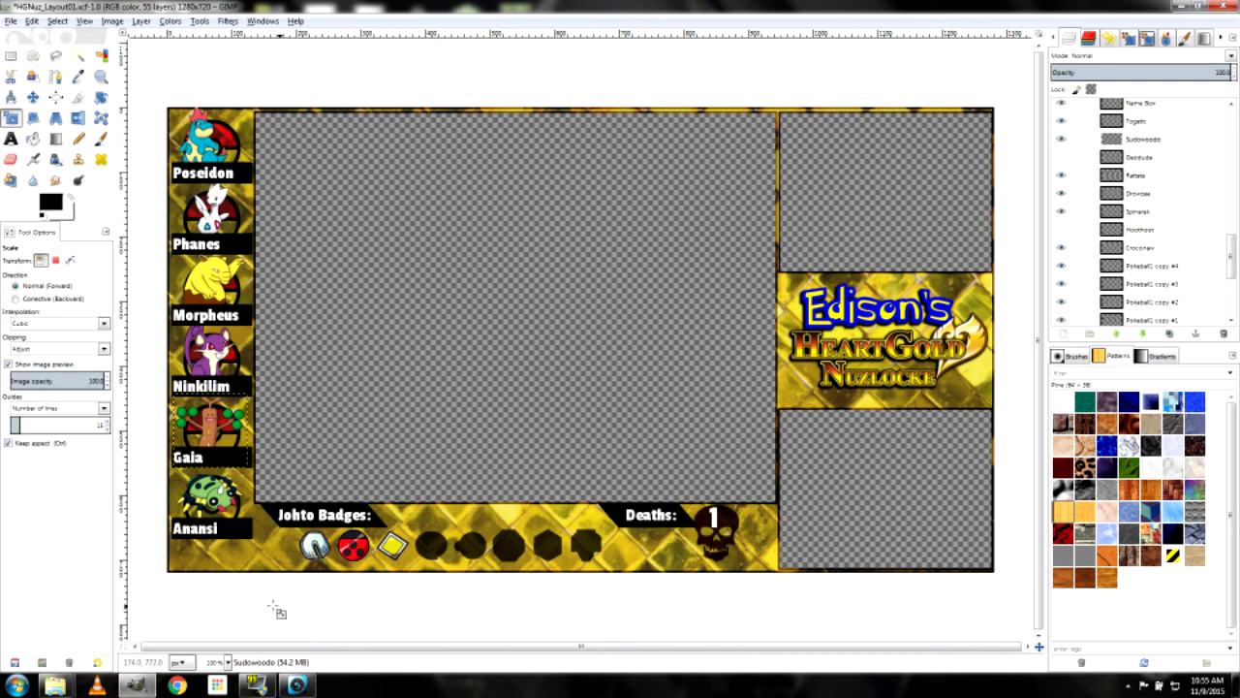
Set the Move tool to move the active layer
left_click(33, 97)
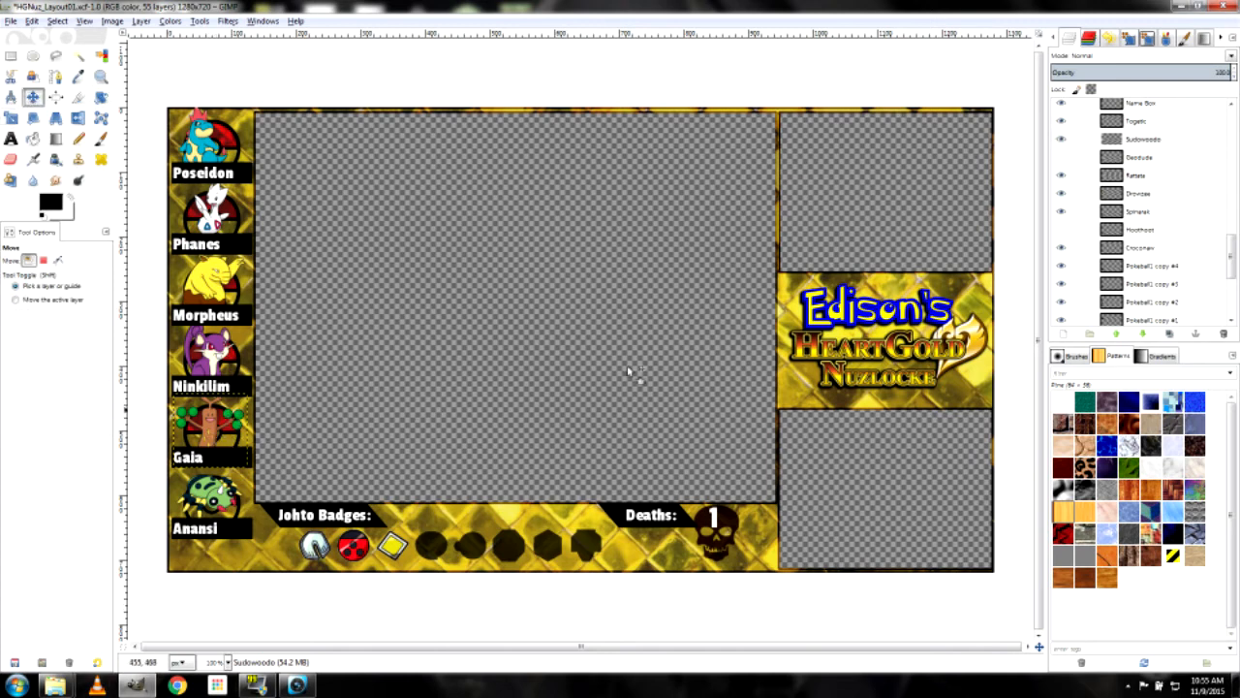
left_click_drag(1232, 263, 1233, 254)
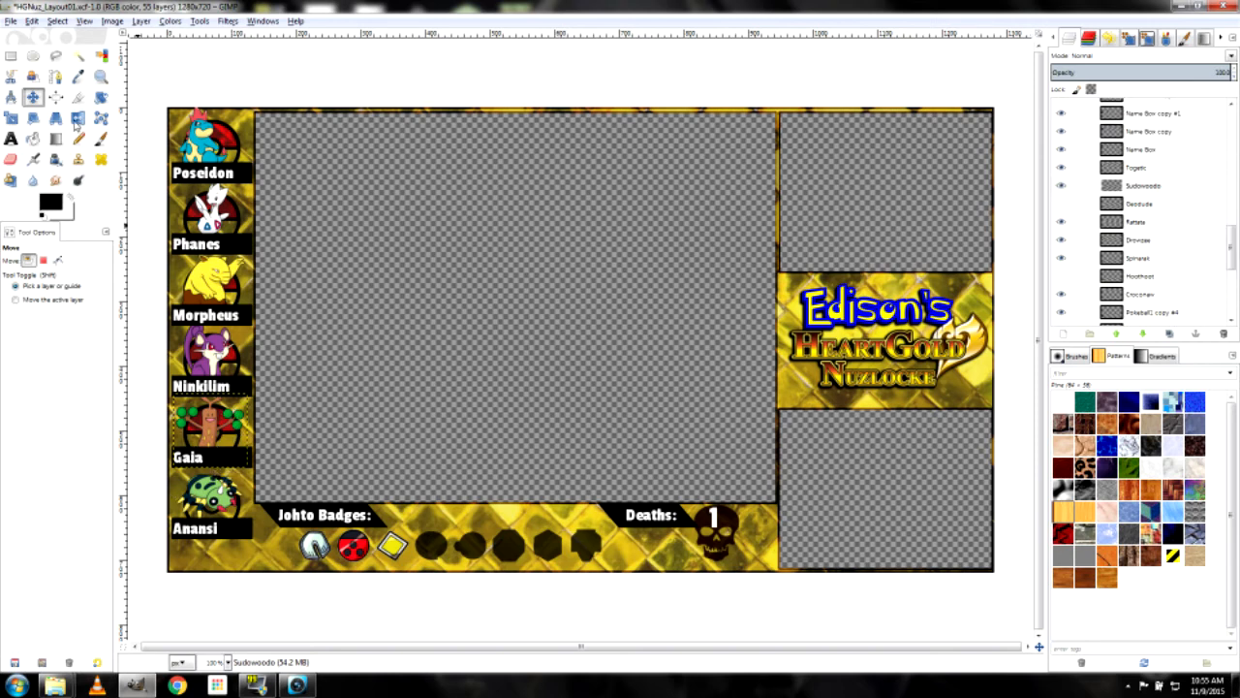
left_click(27, 300)
Try to replace the whole name Gaia under the Sudowoodo picture with Fraus
scroll(1171, 218, "up", 3)
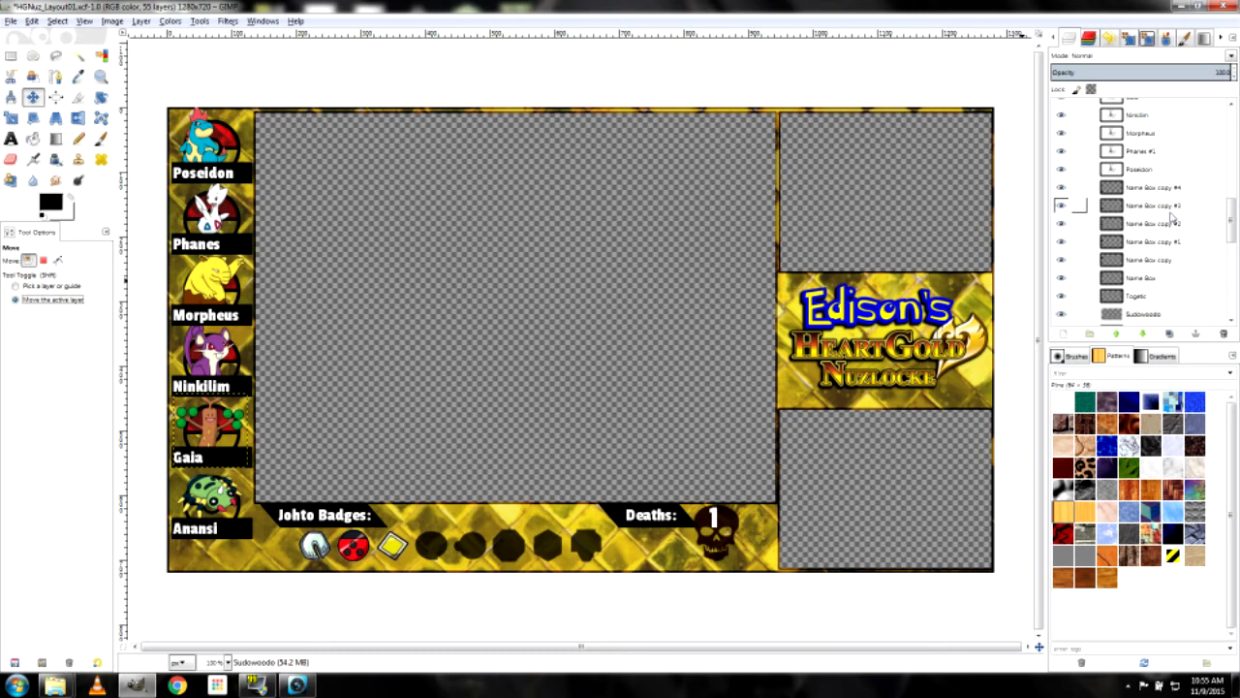
scroll(1171, 218, "up", 2)
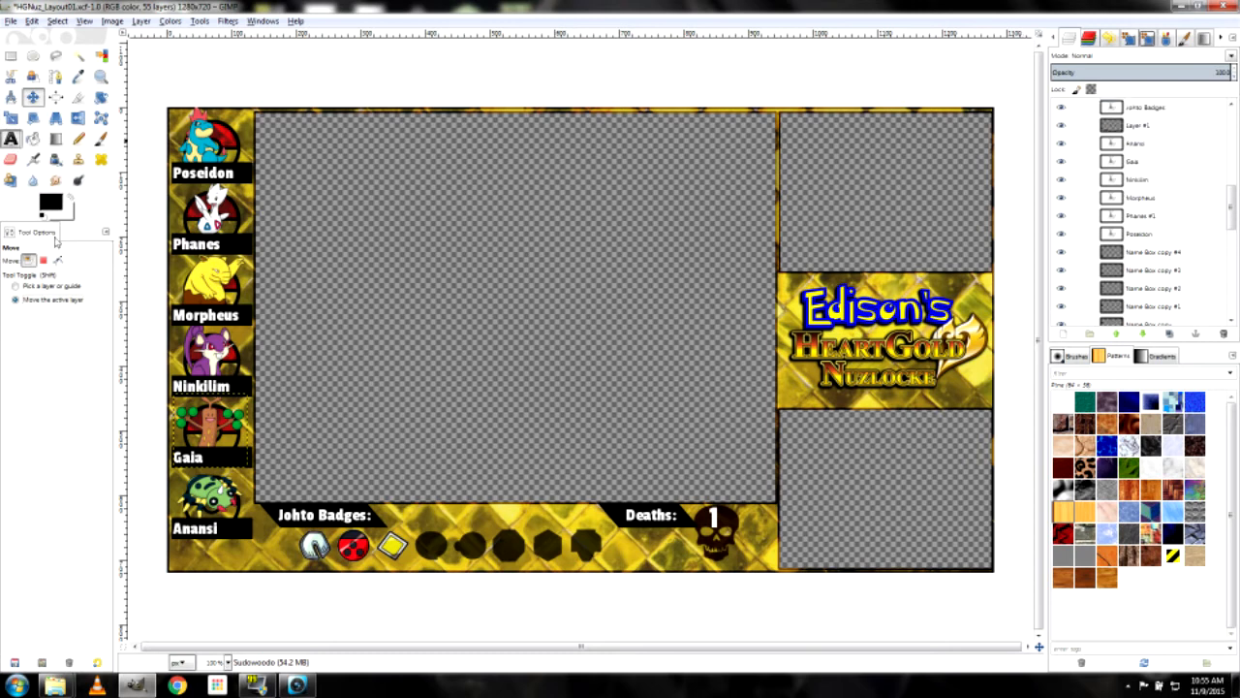
key("t")
left_click(192, 456)
left_click_drag(182, 457, 236, 461)
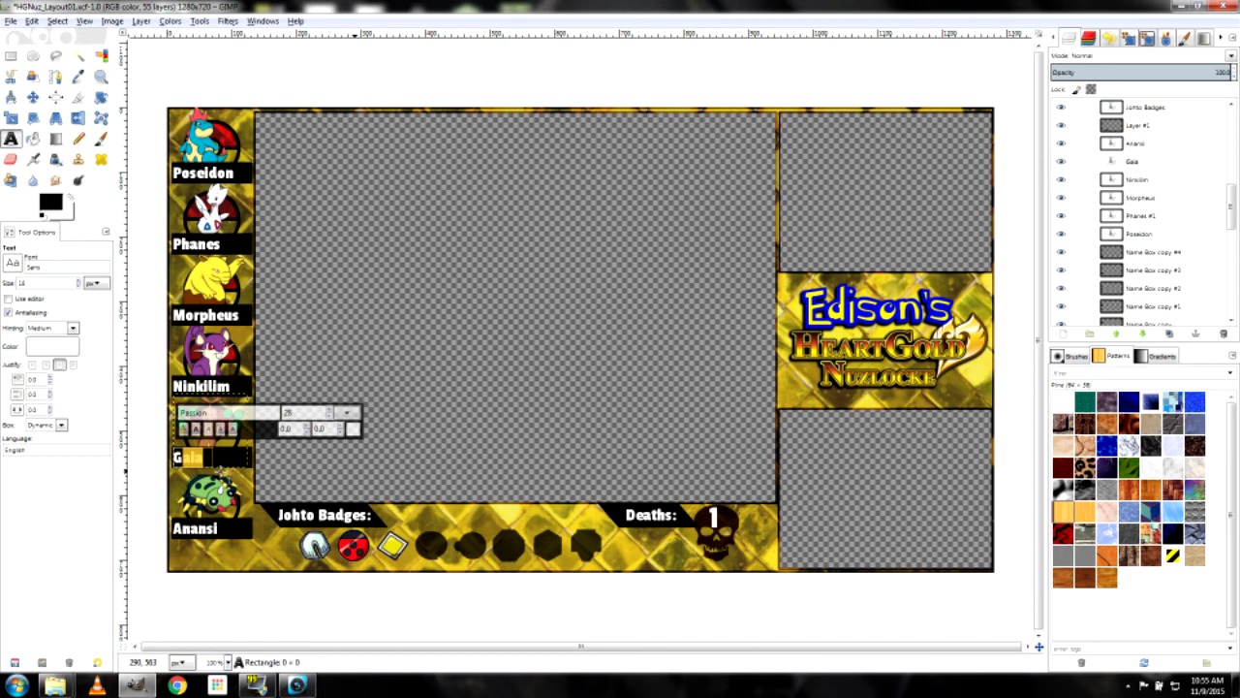
left_click(184, 458)
left_click_drag(166, 456, 221, 456)
type("Fraus")
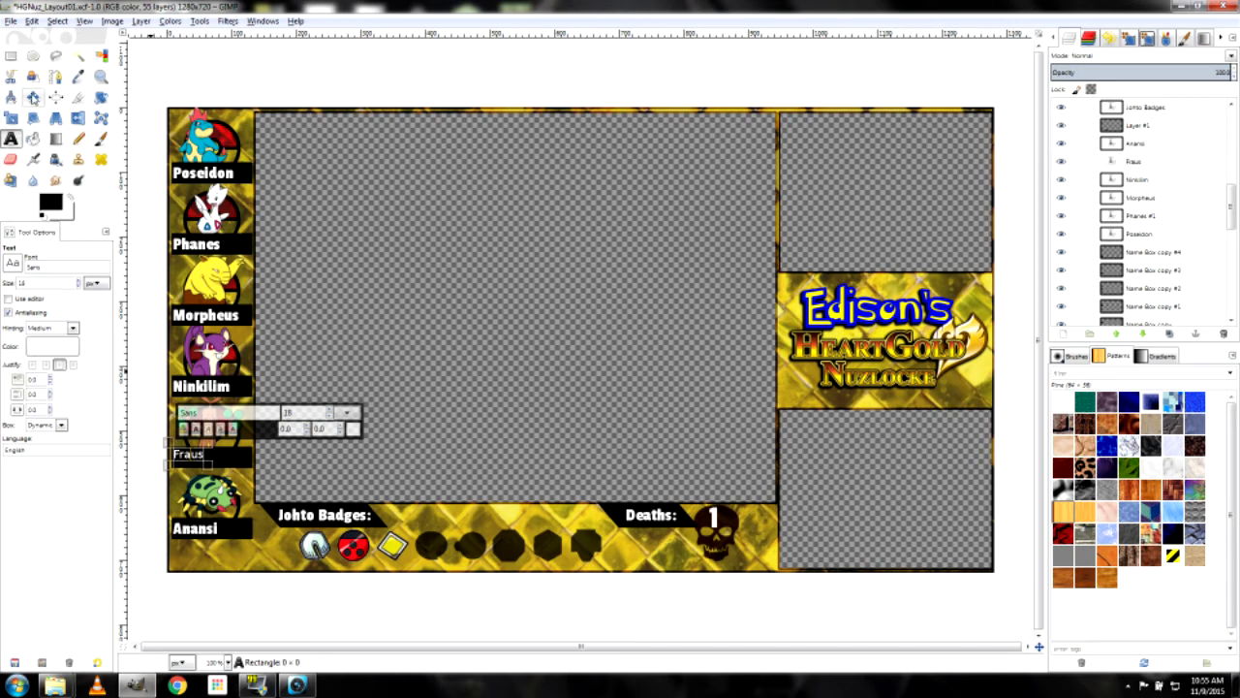
left_click(32, 97)
key("ctrl+z")
Edit the Gaia text to read Fraus within its existing Passion lettering
left_click(11, 139)
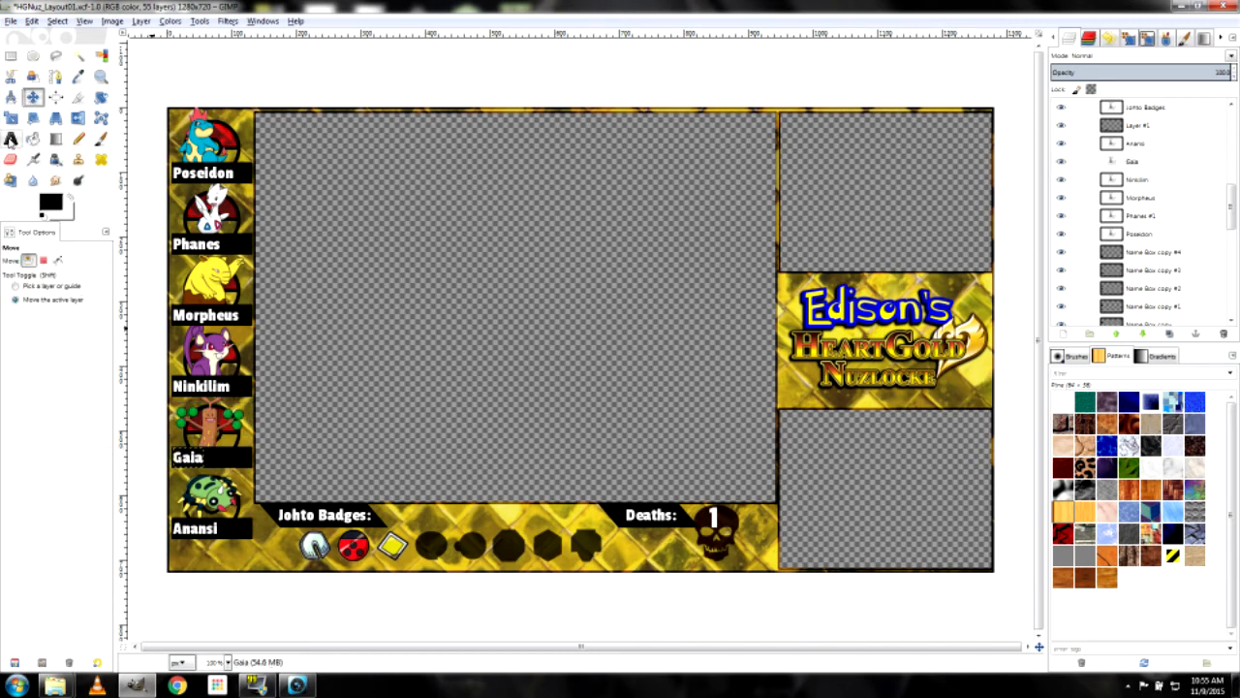
left_click(182, 458)
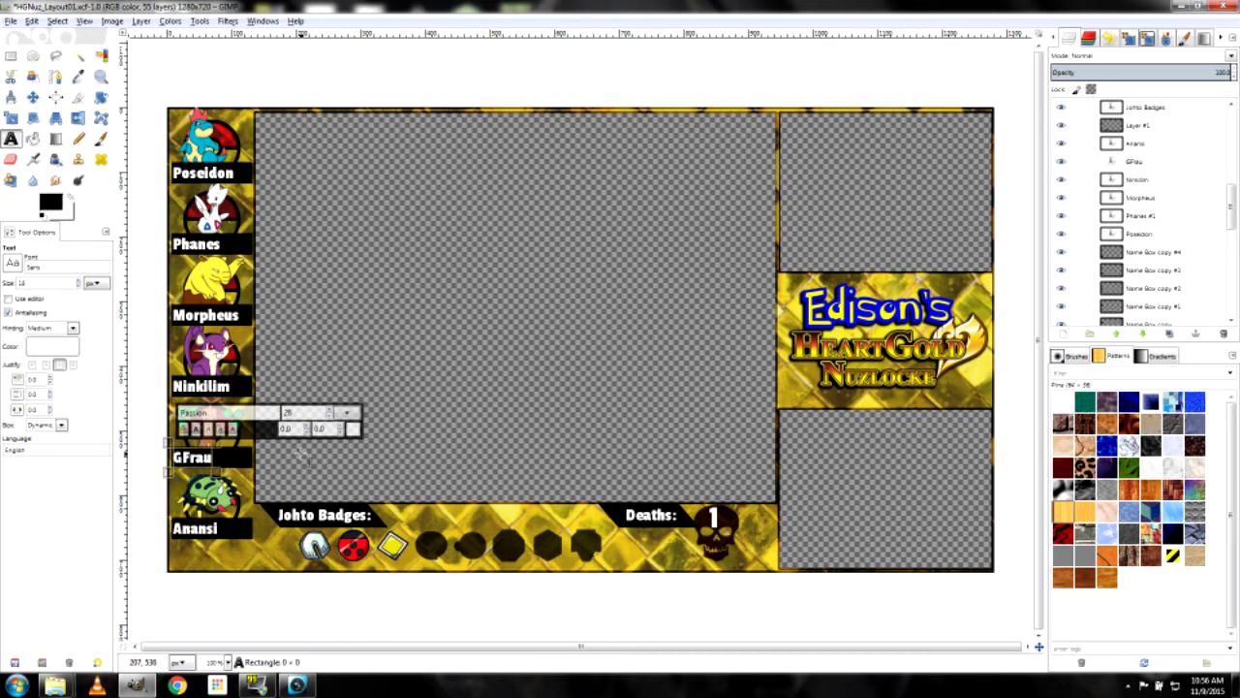
key("BackSpace")
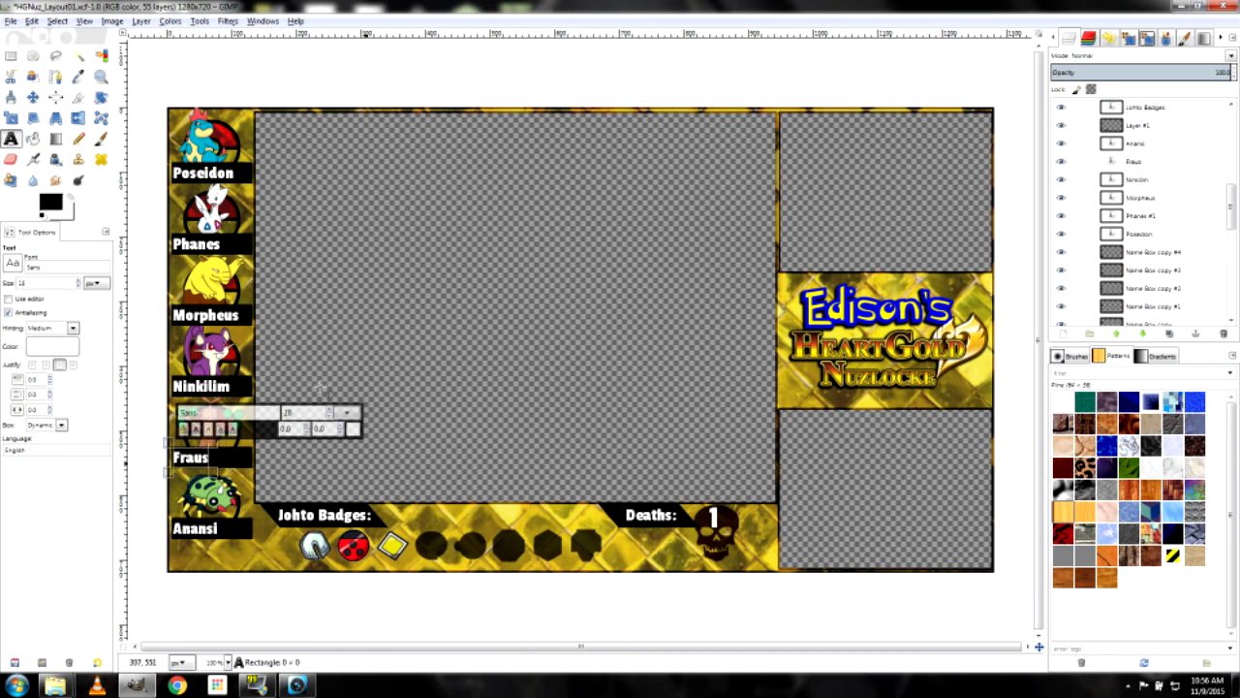
key("m")
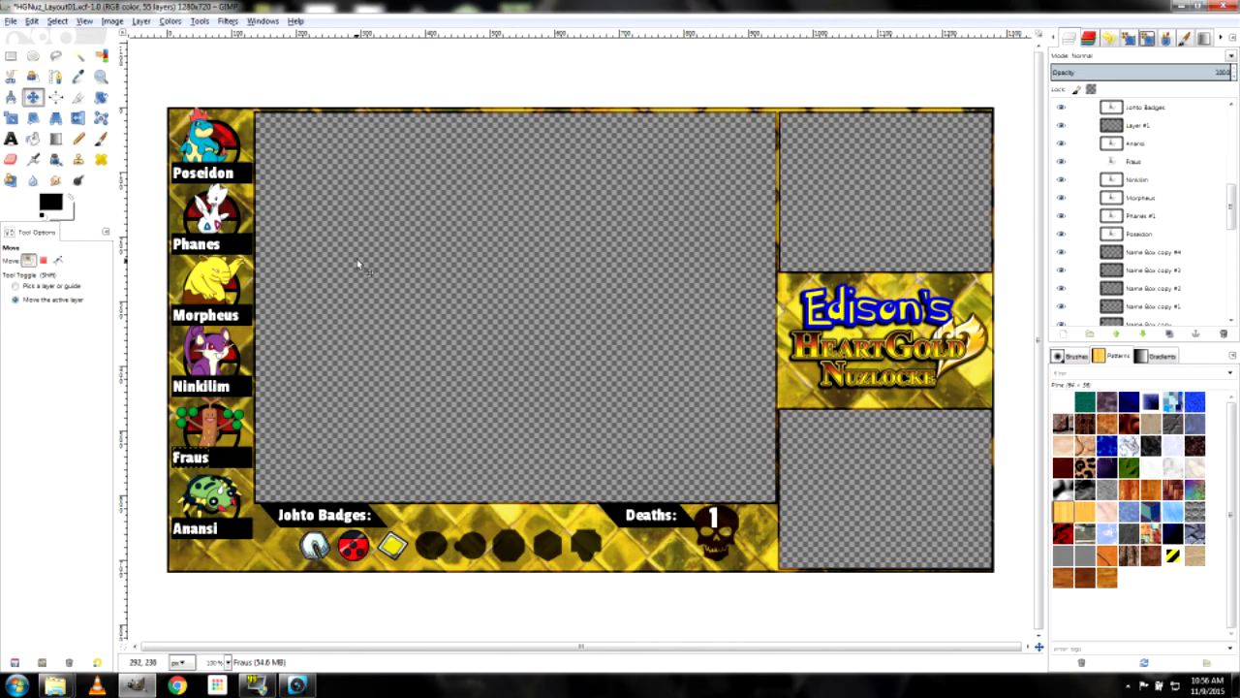
Save the layout image and export it as HGNuz_Layout22.png in the HG Graphics folder
key("ctrl+s")
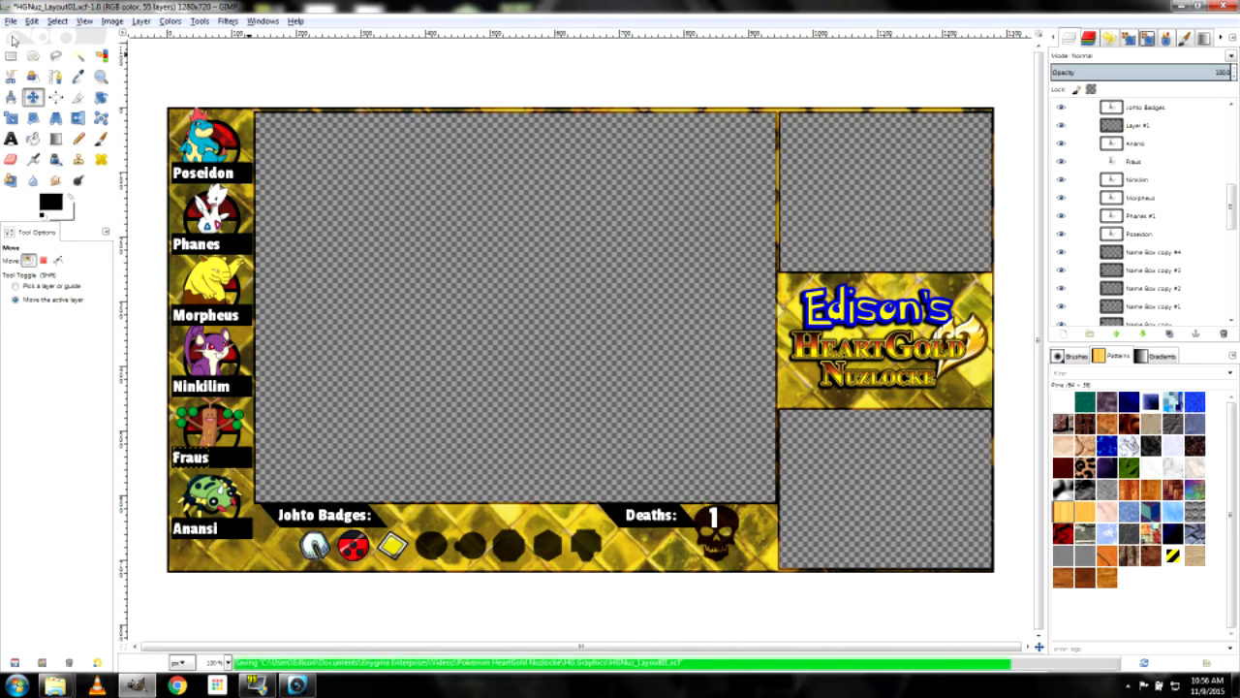
left_click(10, 20)
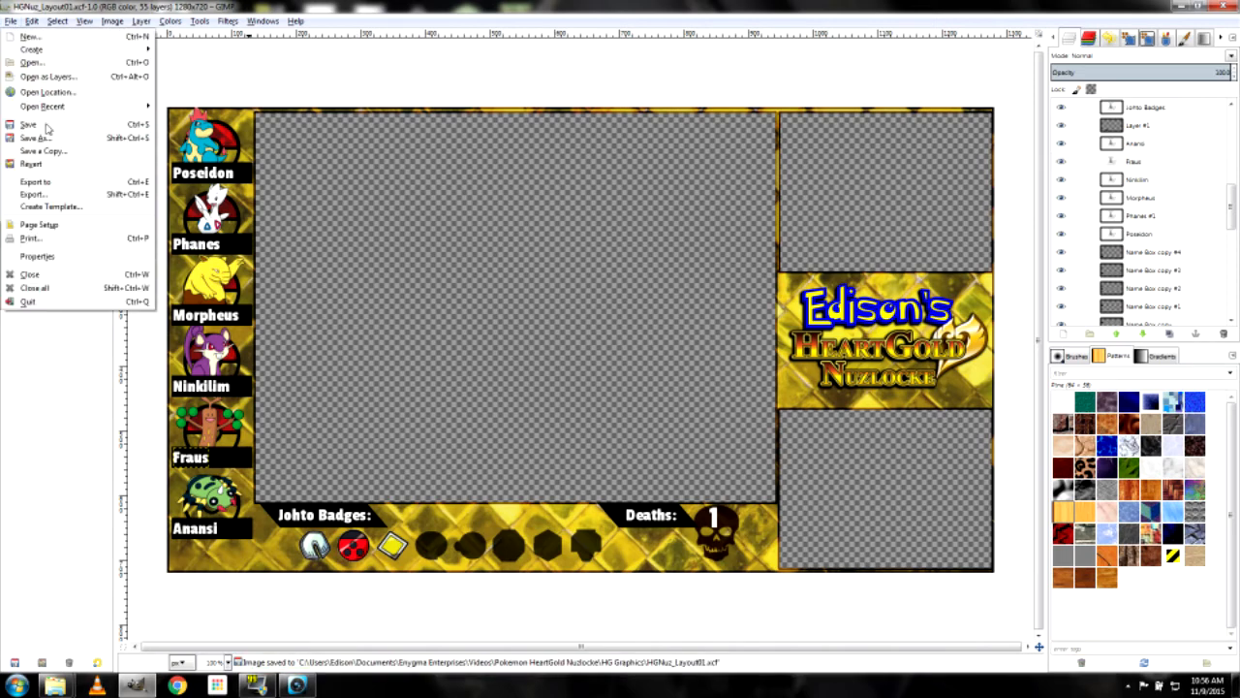
left_click(46, 194)
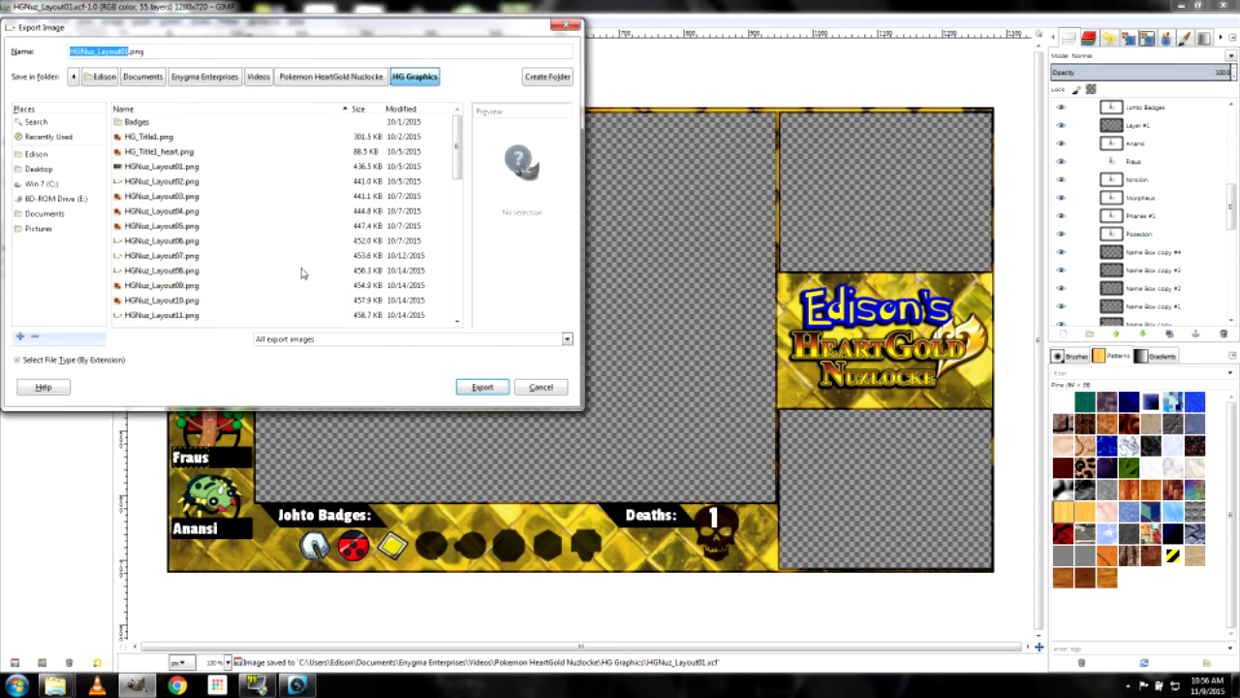
scroll(262, 237, "down", 2)
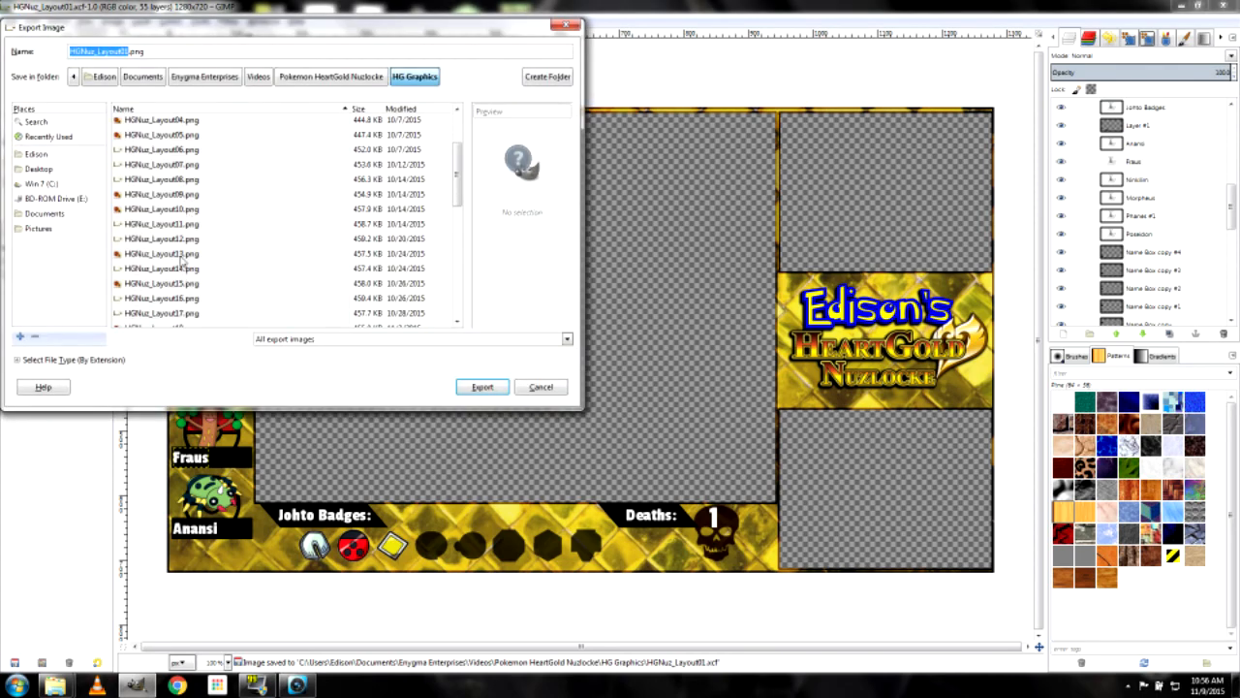
scroll(193, 248, "down", 2)
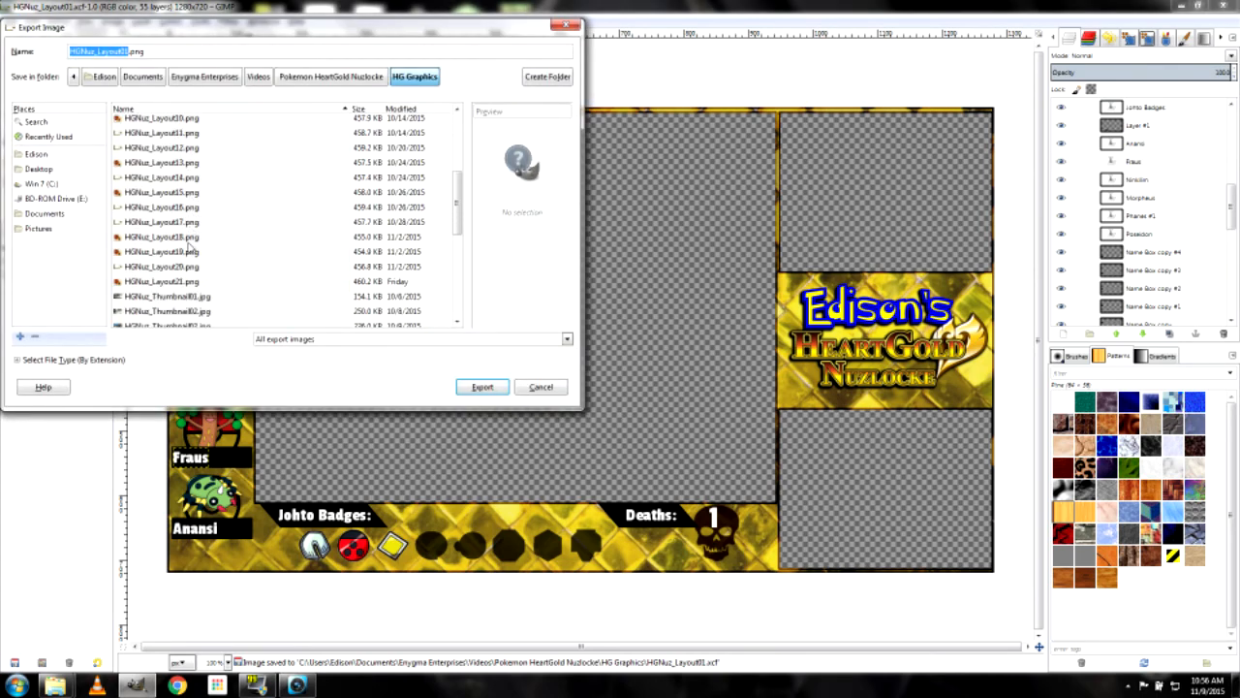
left_click(174, 283)
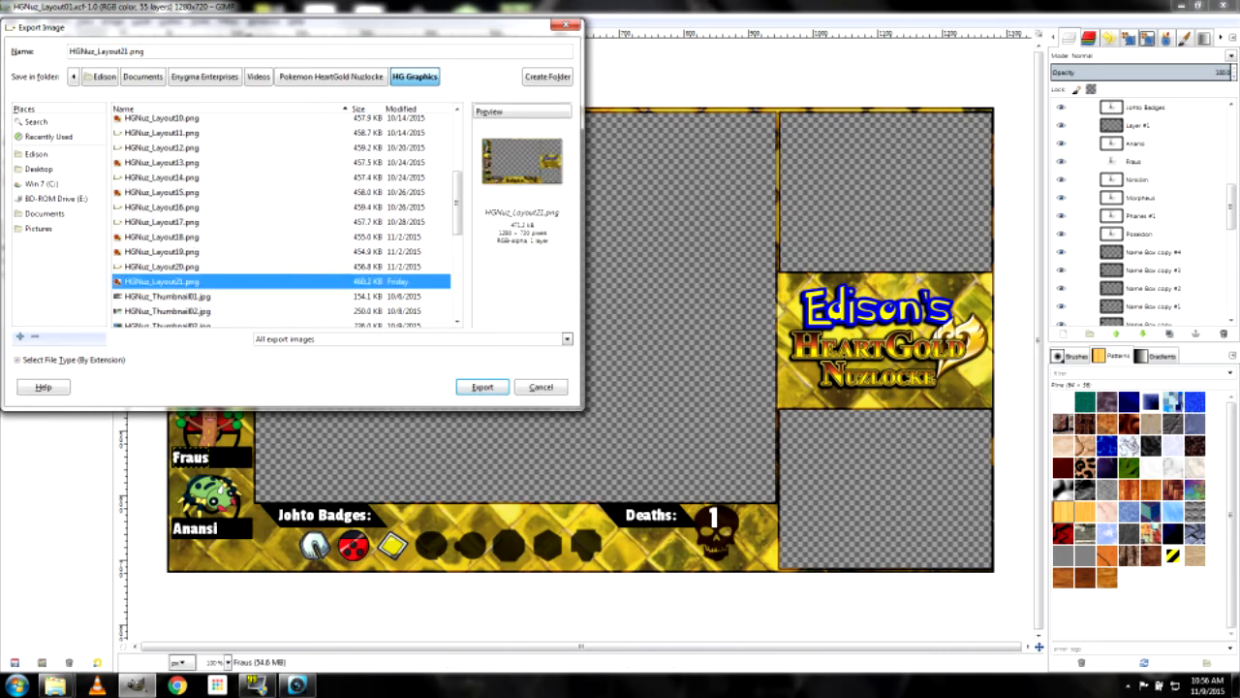
left_click(128, 52)
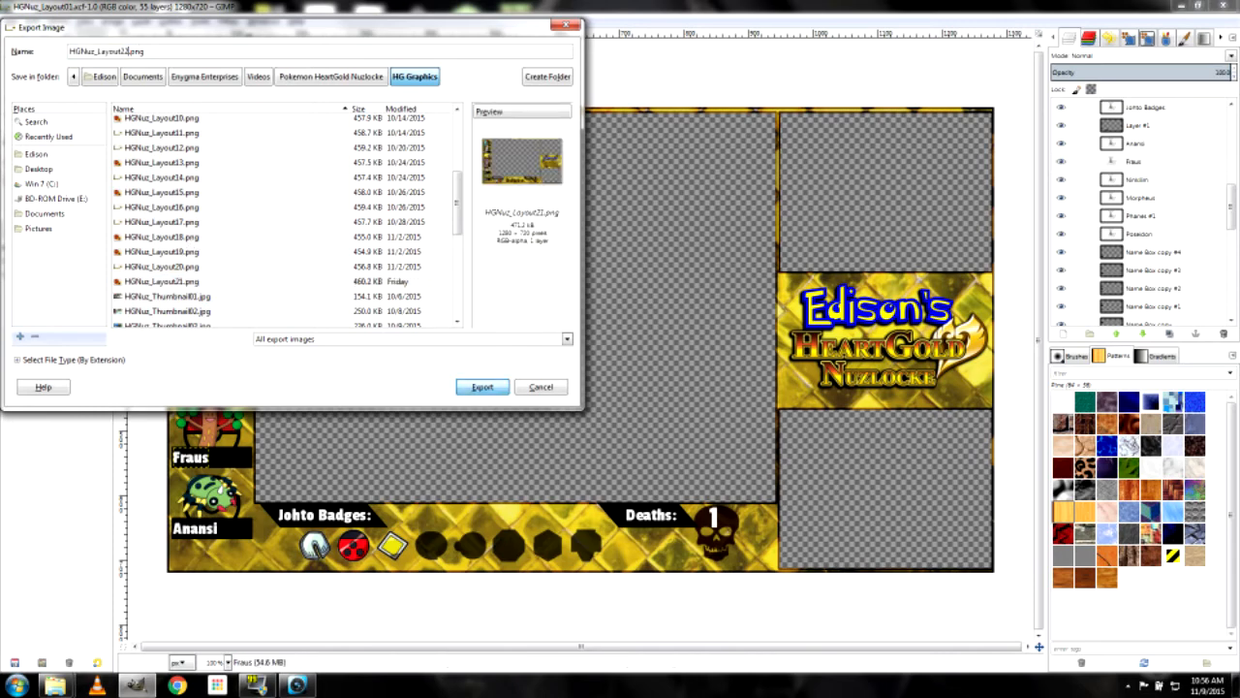
key("Return")
key("Return")
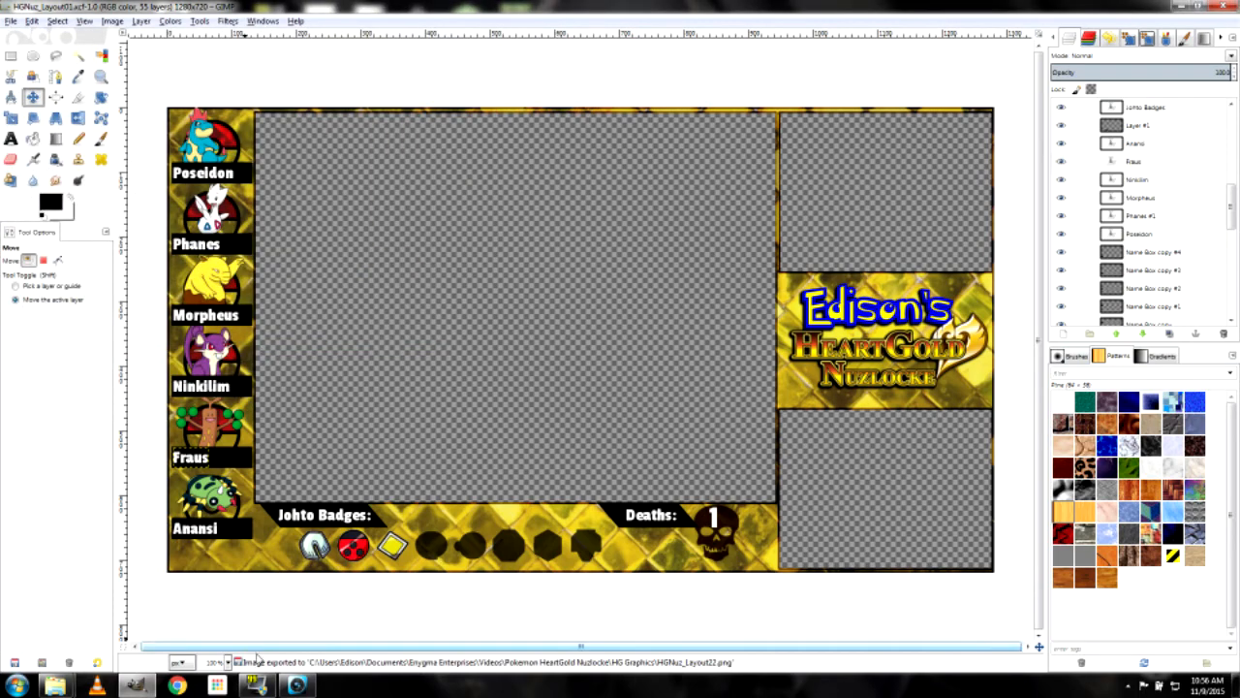
Switch to the Vegas project and place HGNuz_Layout22.png from the HG Graphics folder on the Layout track, directly after the existing layout clip
left_click(298, 686)
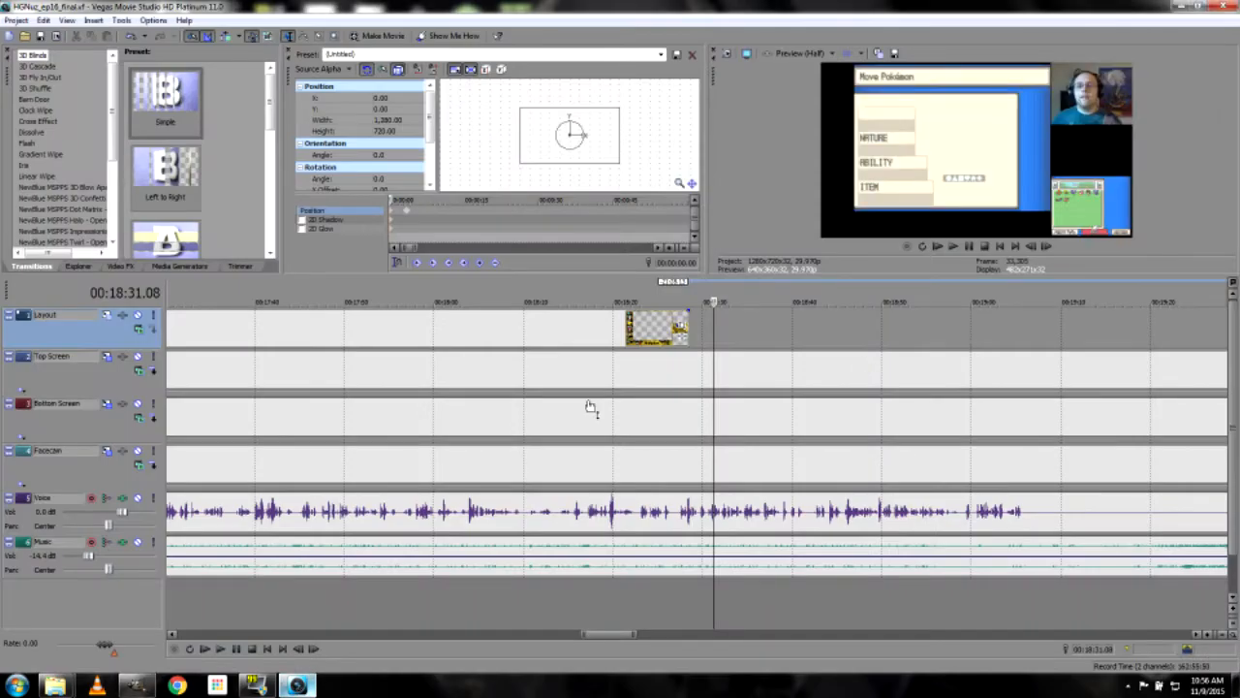
mouse_move(56, 685)
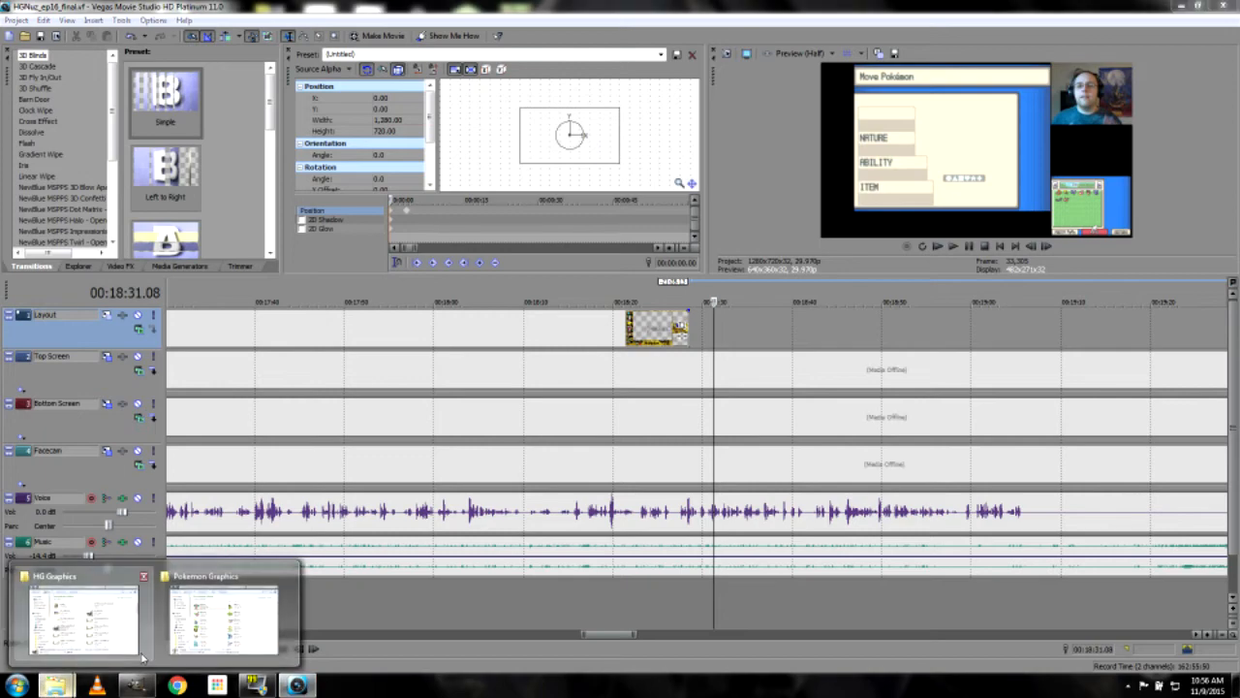
left_click(119, 632)
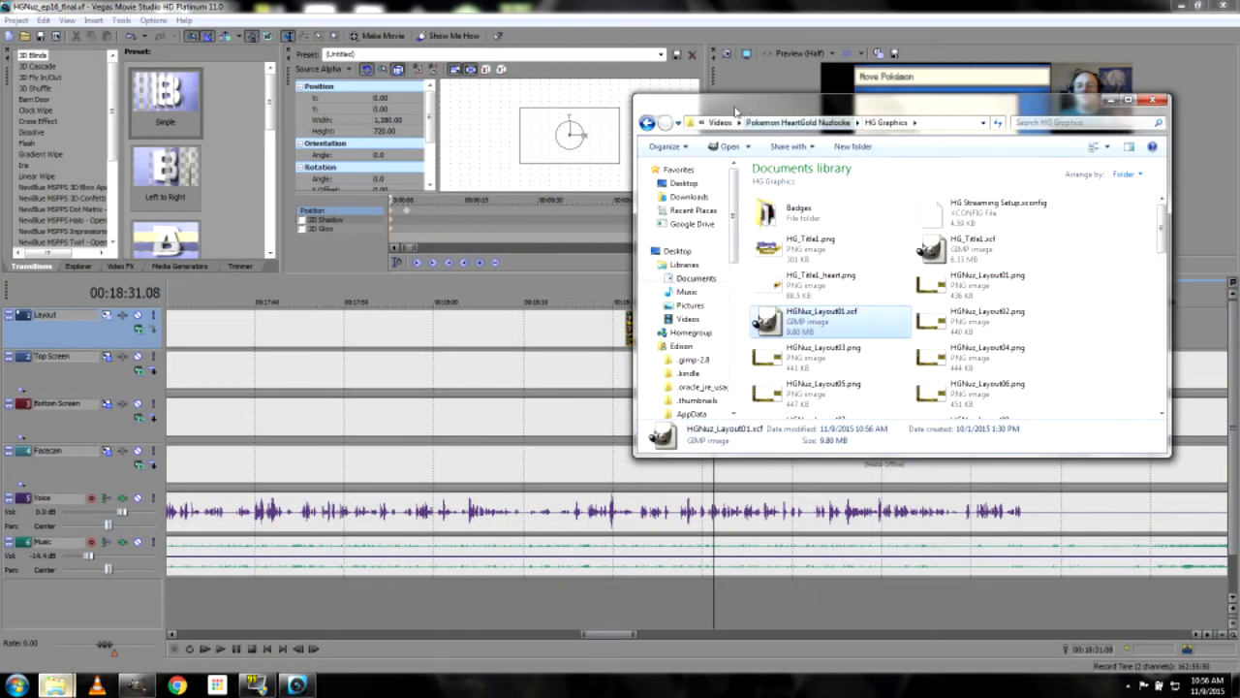
left_click_drag(754, 101, 98, 190)
scroll(452, 393, "down", 5)
scroll(451, 394, "down", 3)
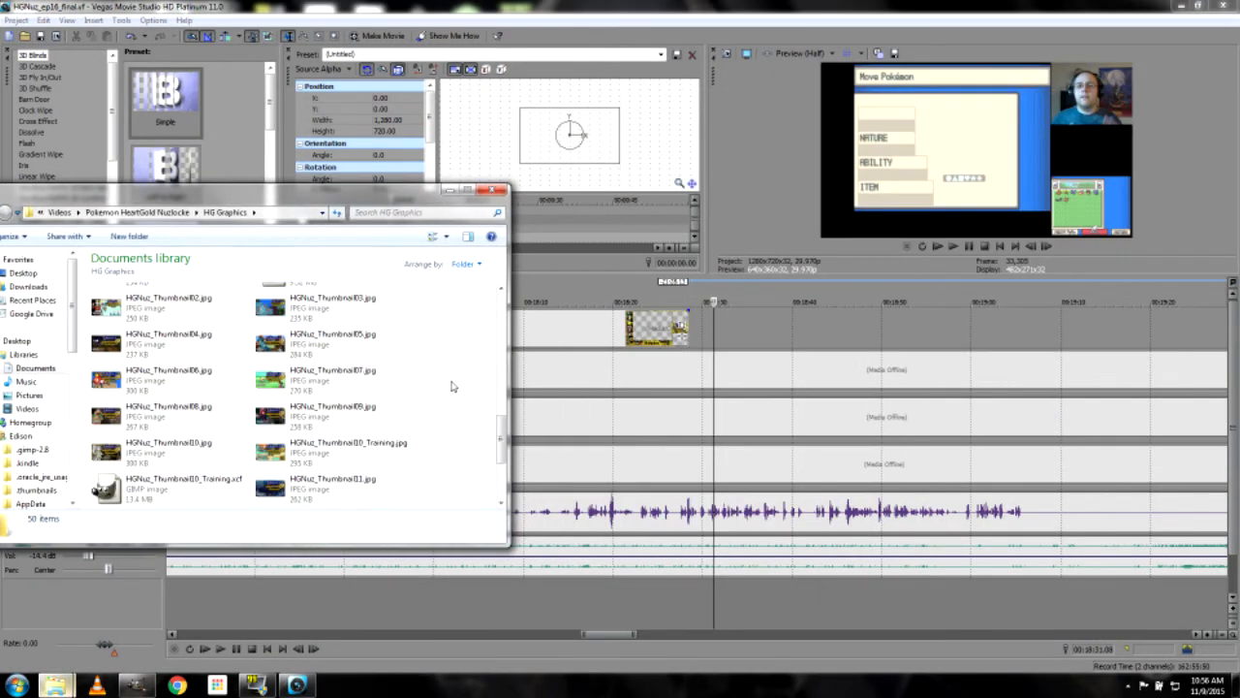
scroll(452, 388, "up", 2)
left_click(345, 346)
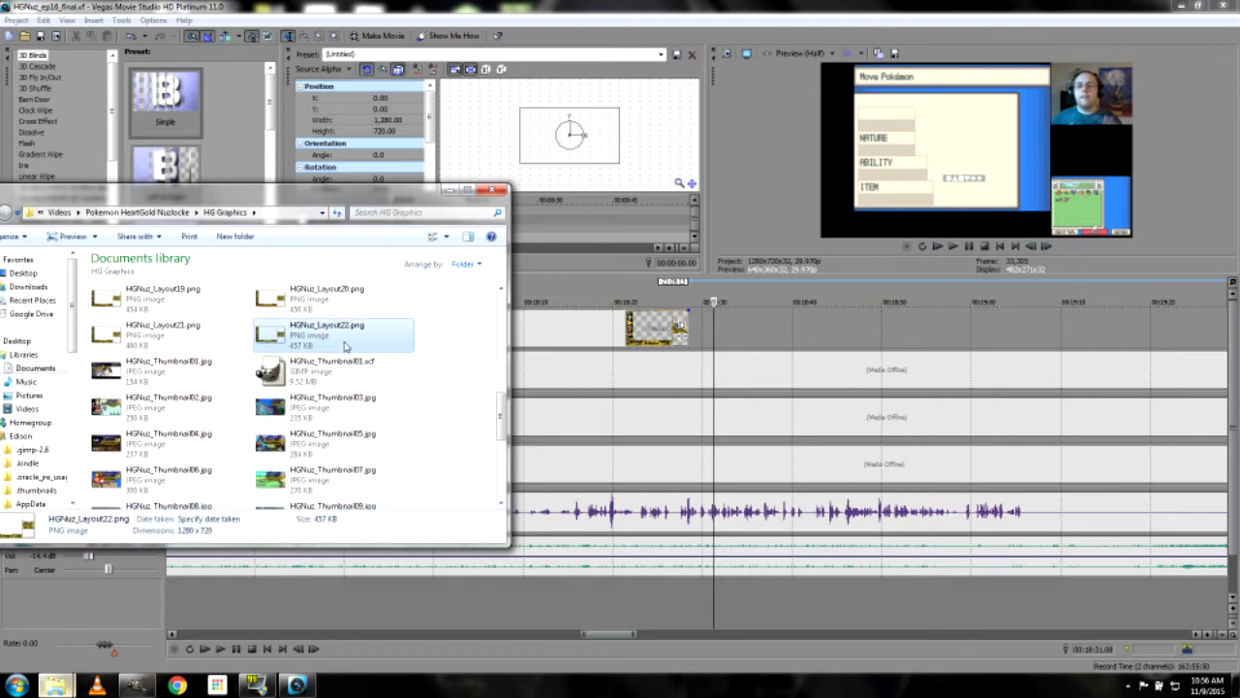
left_click_drag(732, 334, 697, 328)
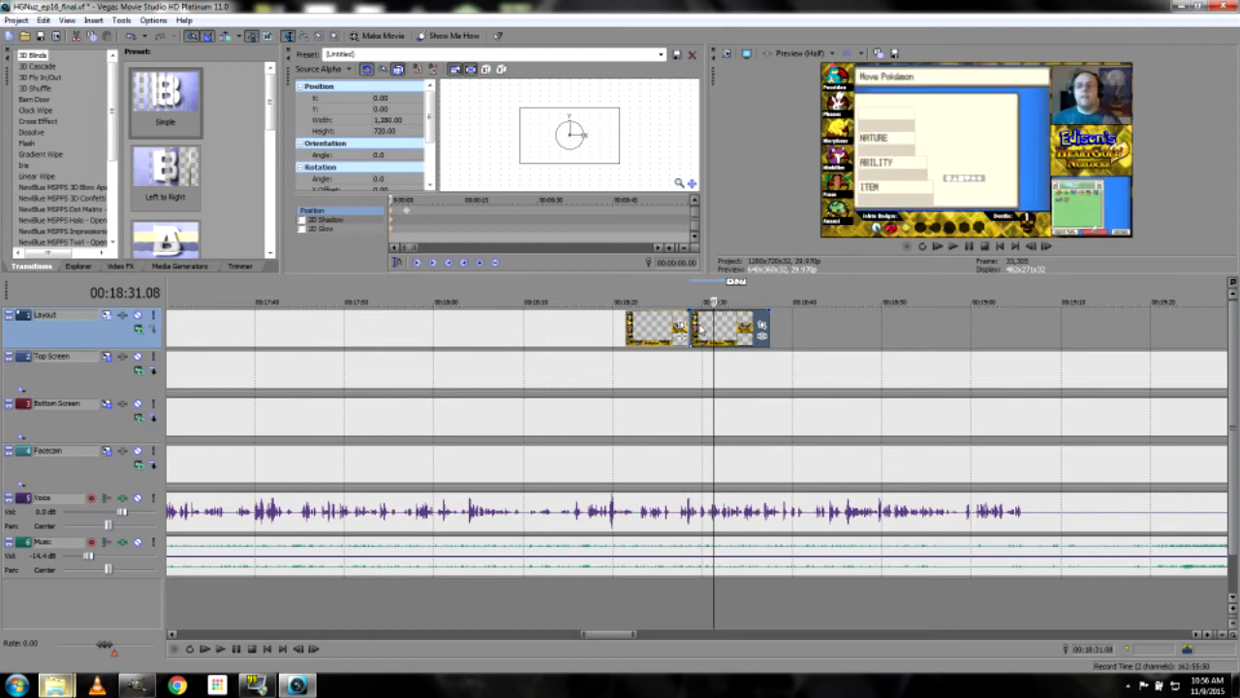
Extend the earlier layout clip into the new one to form a one-second crossfade, and play the transition
left_click(686, 318)
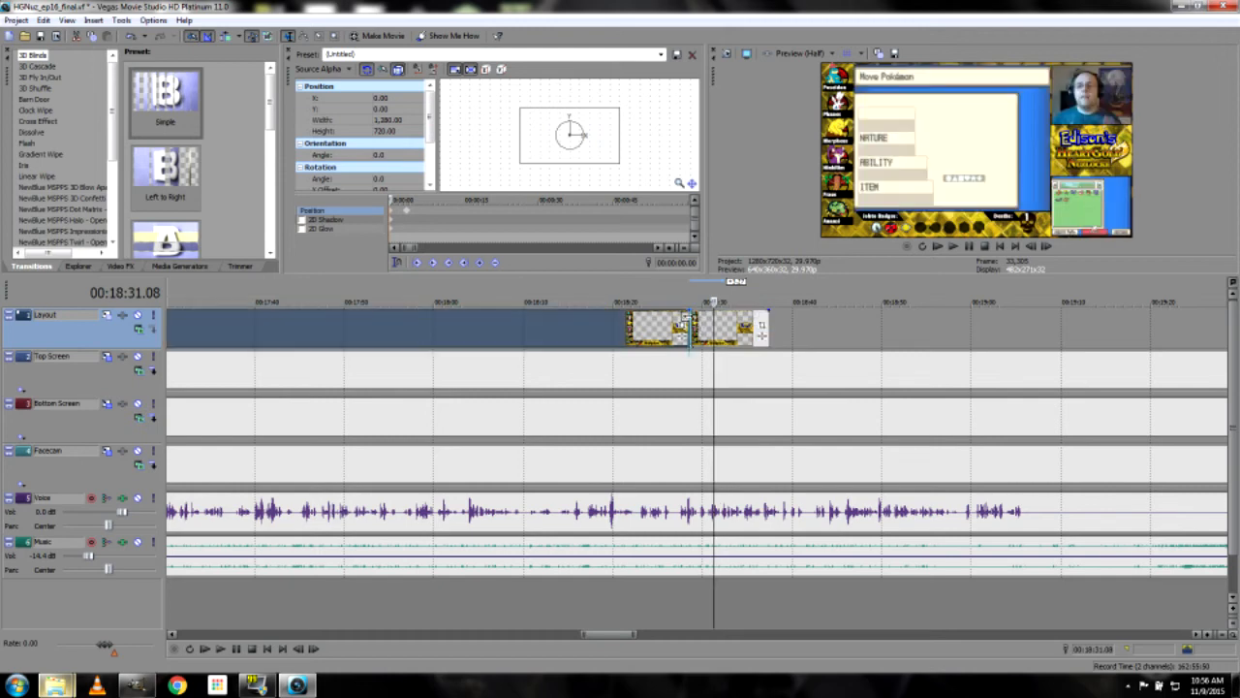
left_click_drag(686, 326, 696, 326)
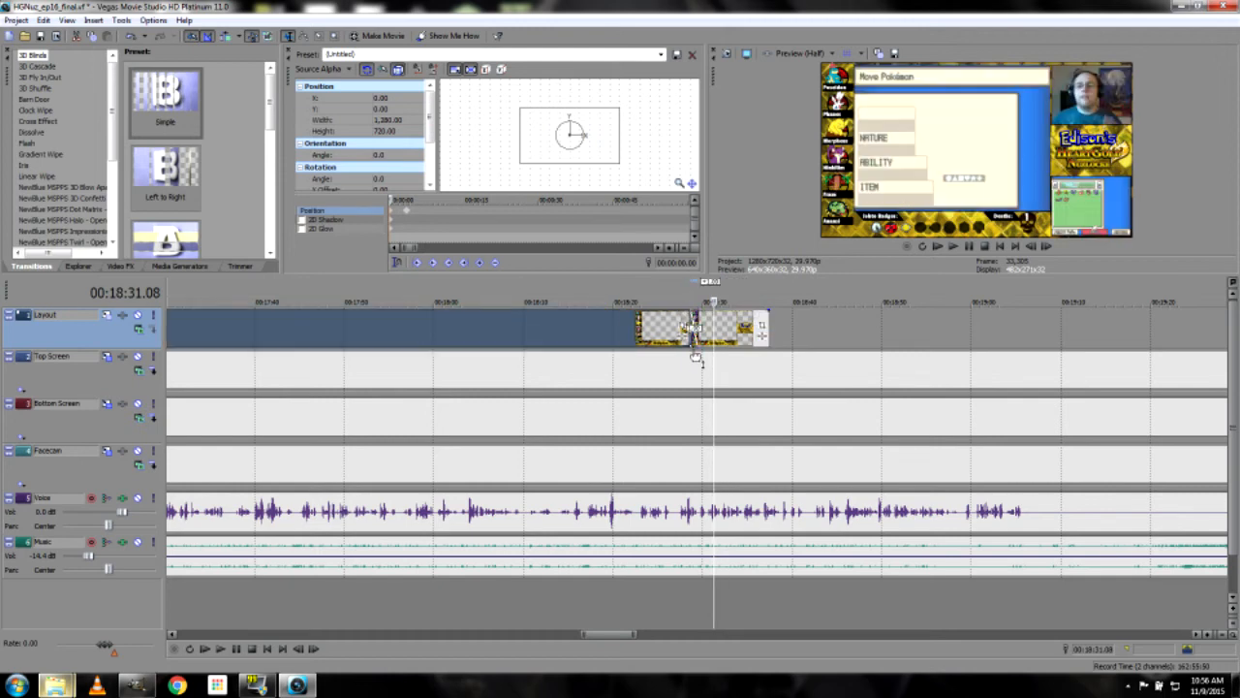
left_click(676, 334)
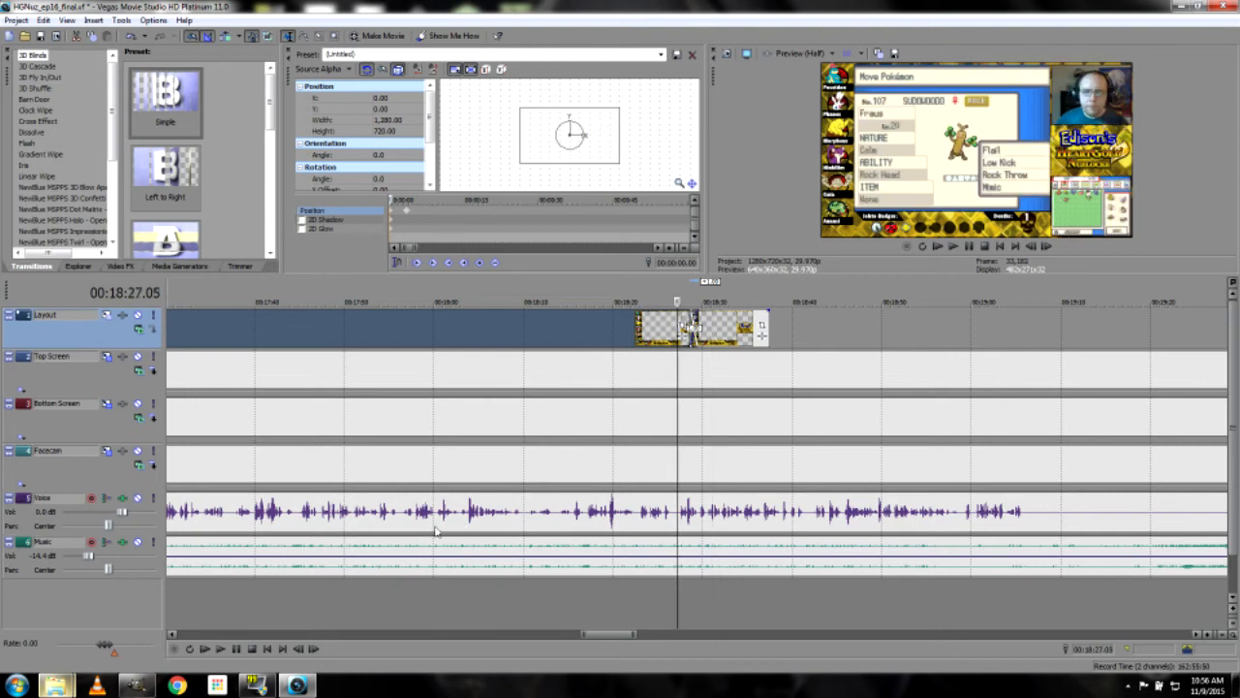
left_click(222, 649)
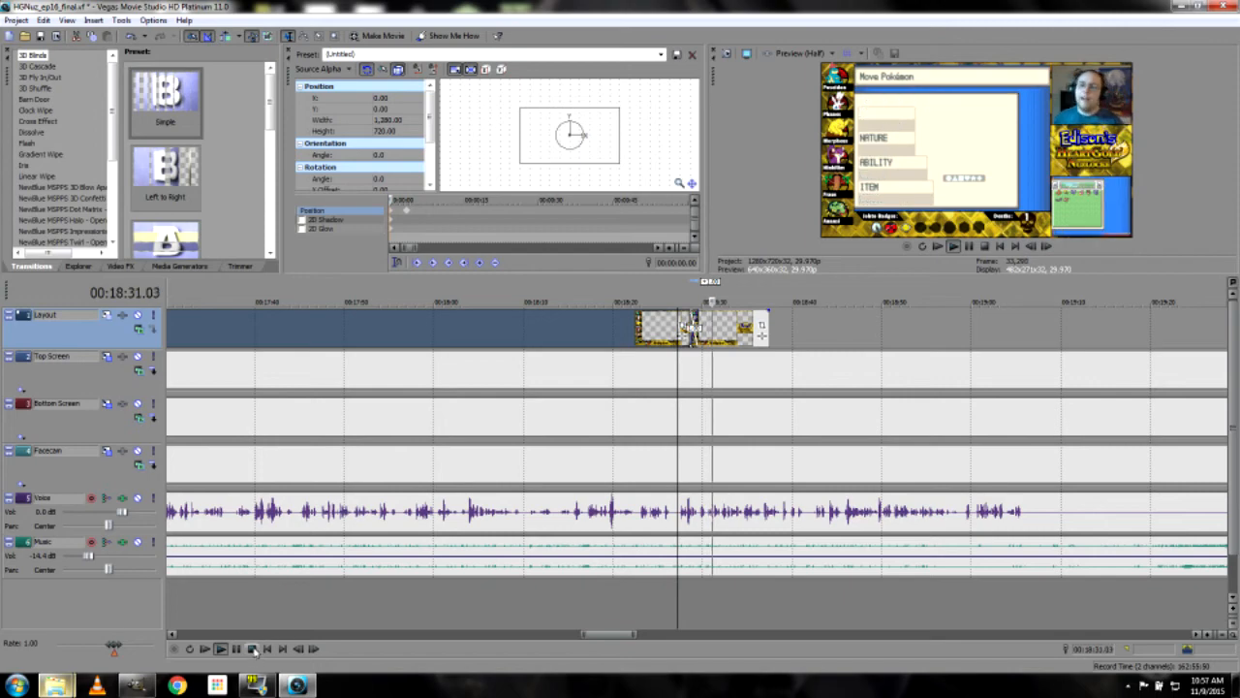
left_click(253, 650)
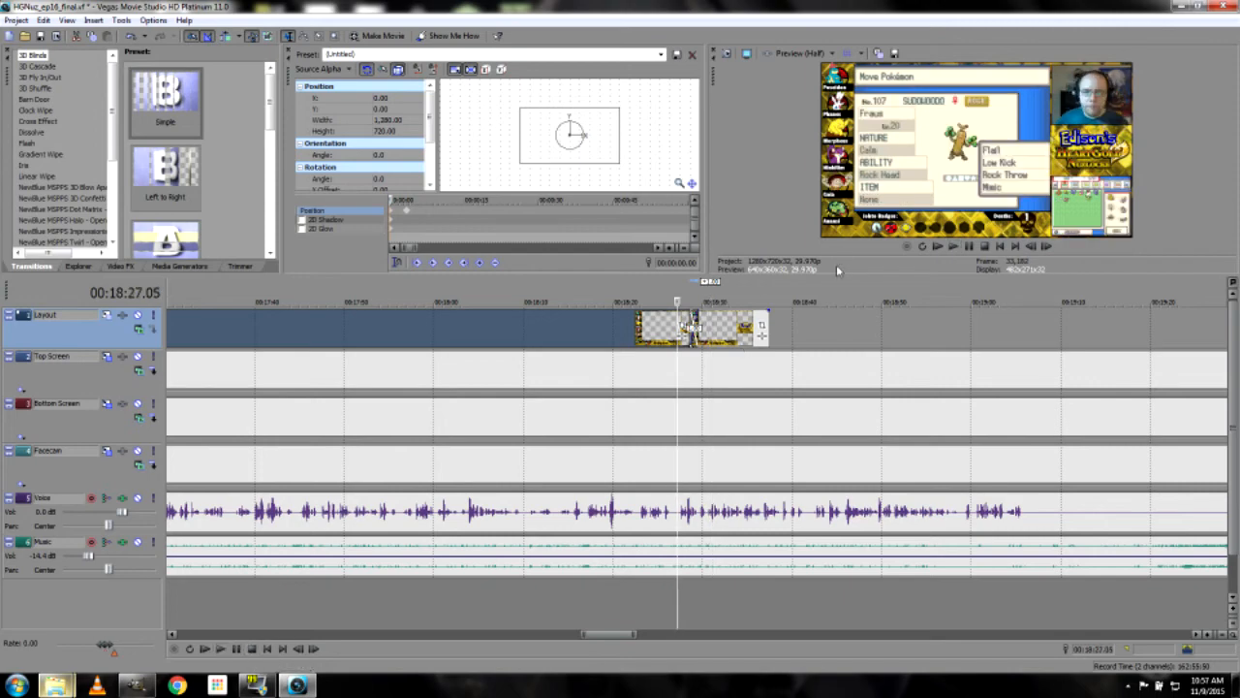
Enlarge the video preview, lengthen the new layout clip somewhat, and replay the change from the Gaia layout to the Fraus layout
left_click_drag(838, 275, 840, 417)
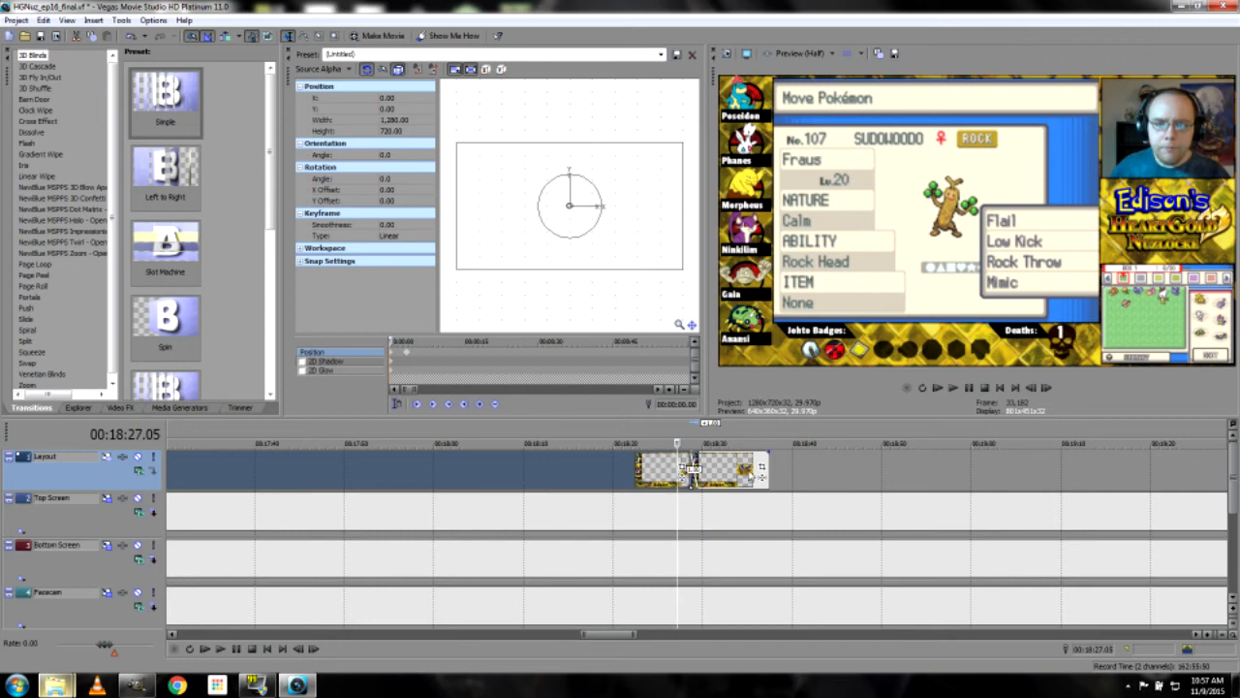
left_click_drag(768, 468, 864, 465)
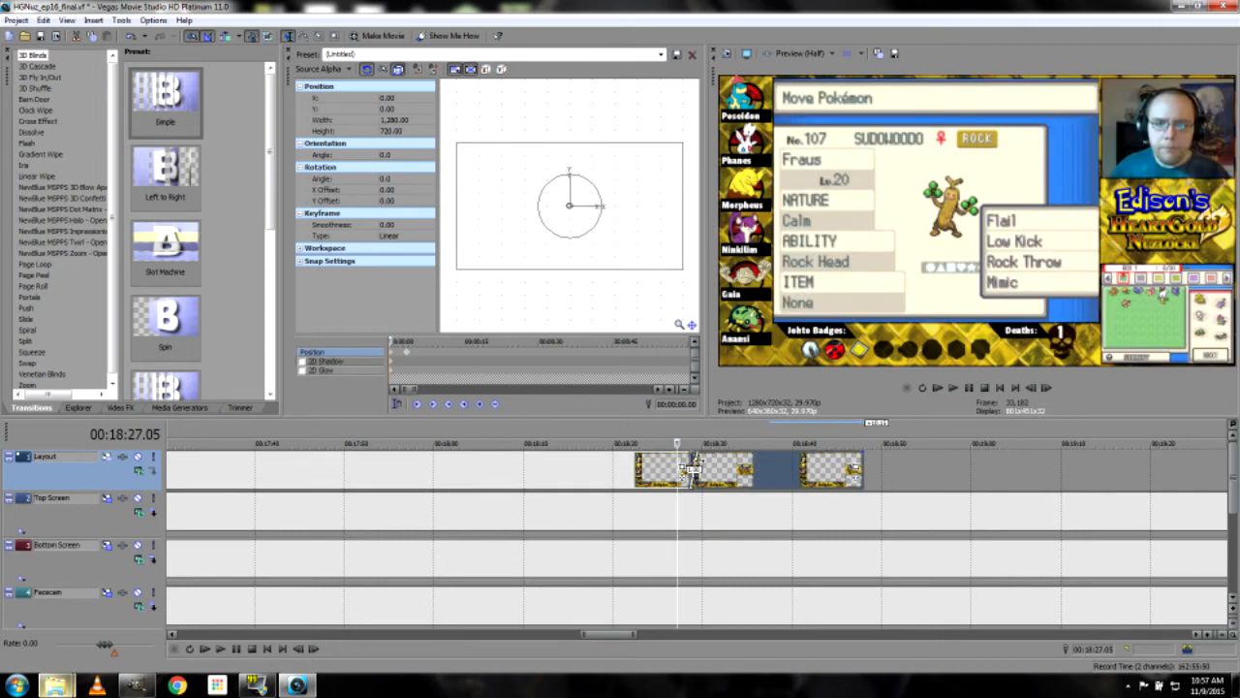
left_click(220, 654)
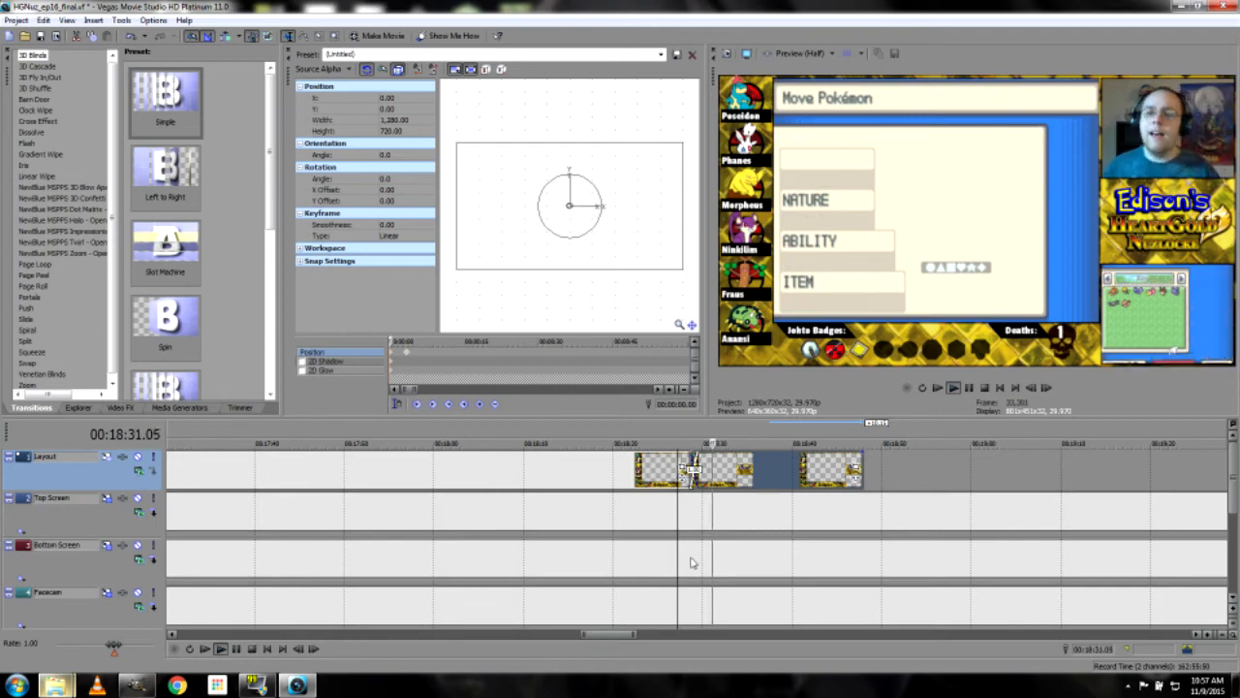
left_click(250, 648)
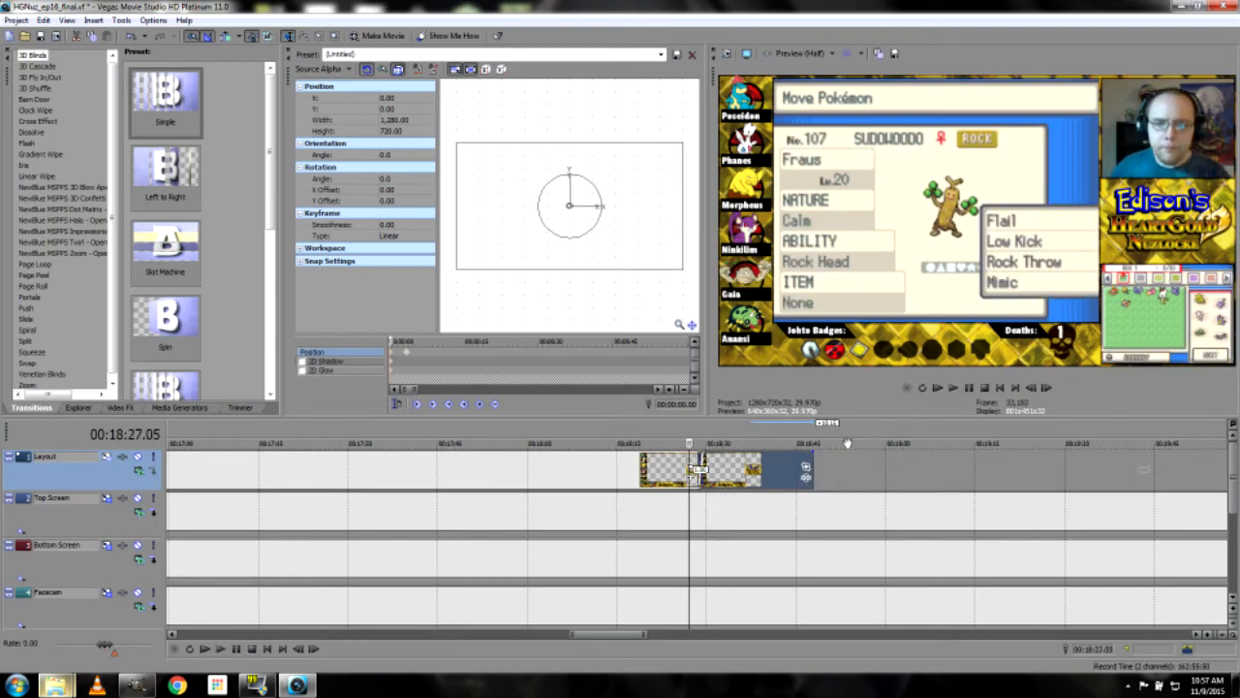
Shrink the preview back and extend the new layout clip to the end of the gameplay footage
left_click_drag(802, 417, 782, 297)
scroll(794, 410, "down", 3)
scroll(794, 410, "down", 4)
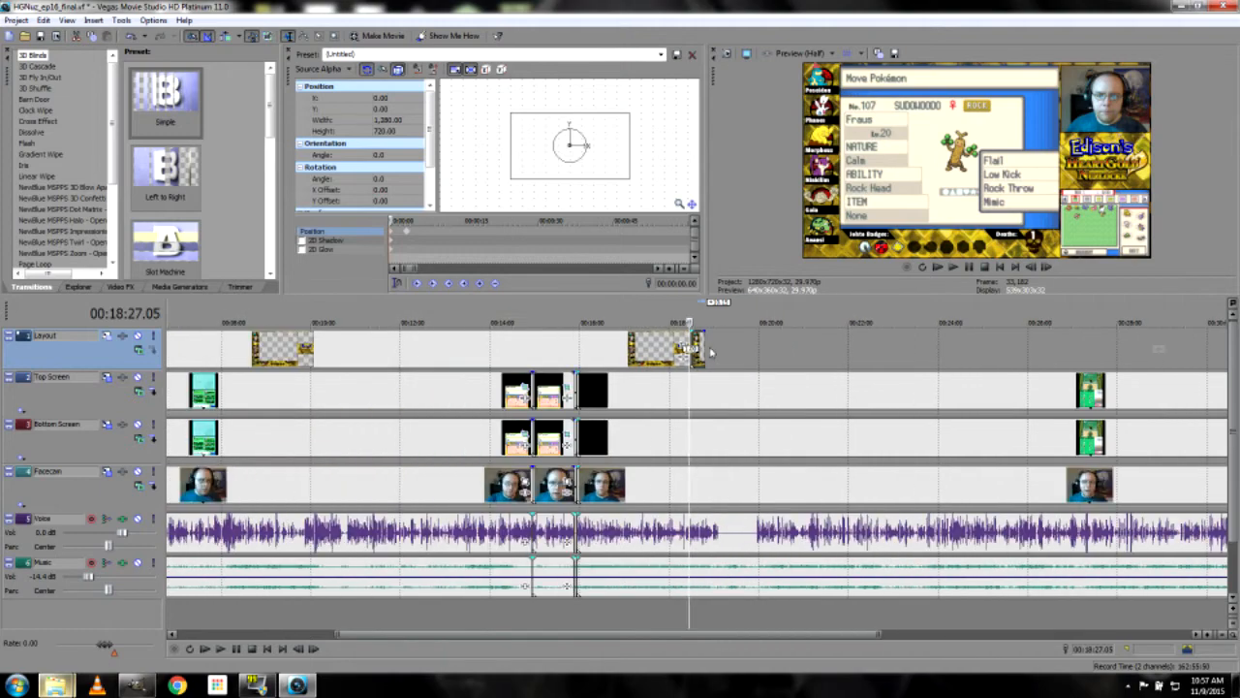
left_click_drag(704, 346, 1178, 341)
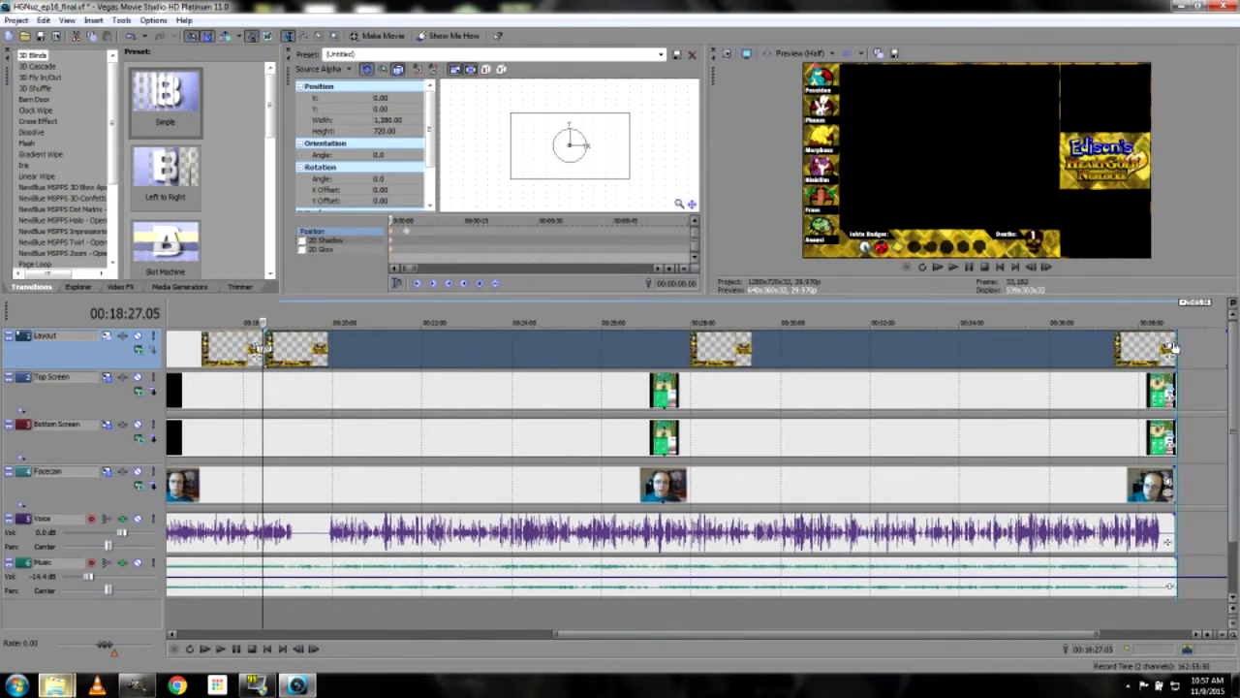
Locate the long silent gap in the Voice track after the layout change and play the speech leading into it
left_click(291, 543)
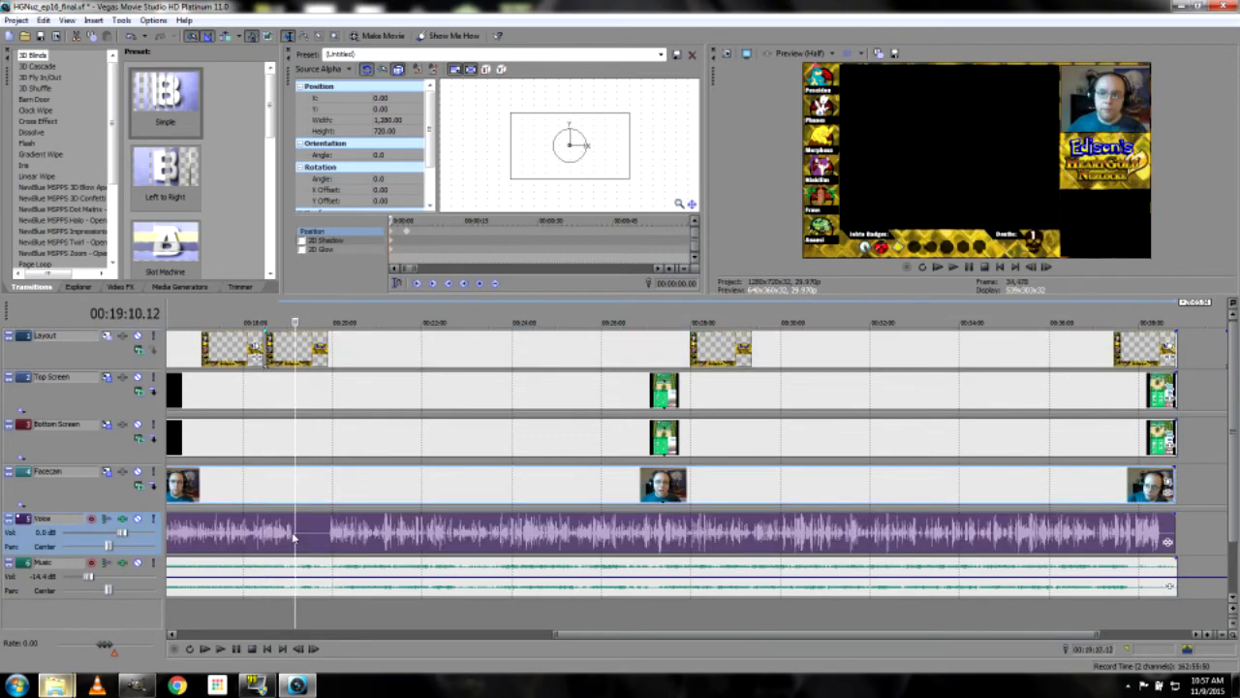
left_click(300, 544)
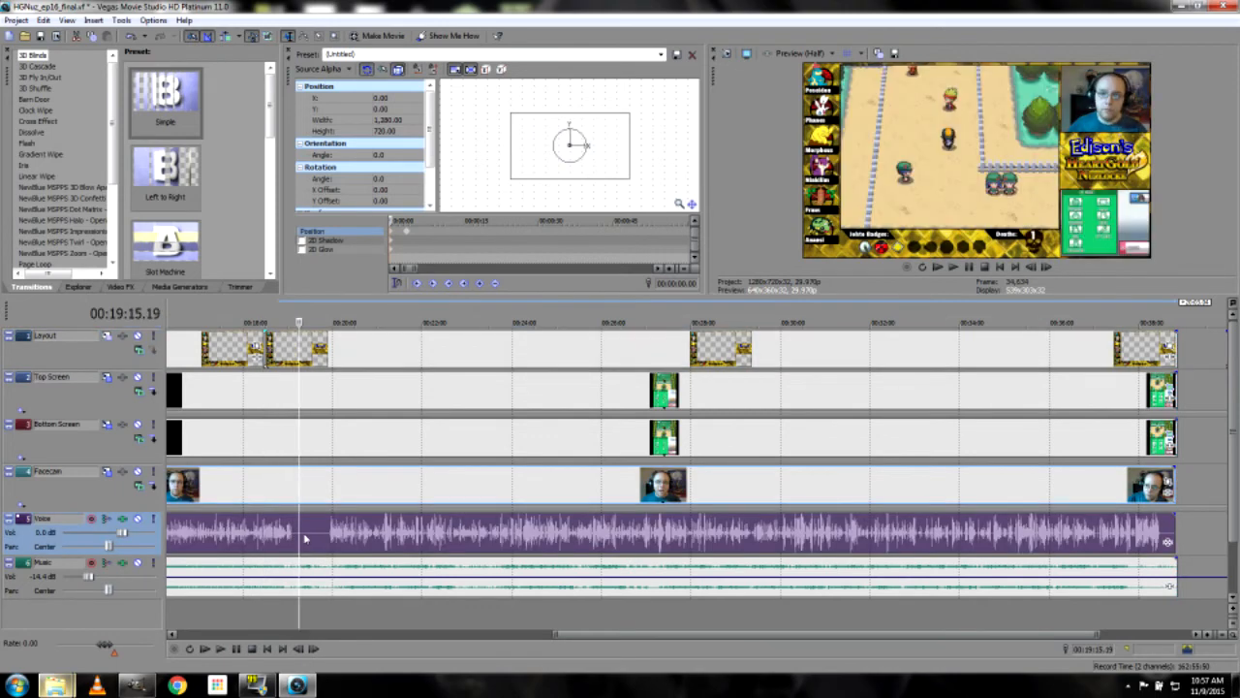
scroll(352, 539, "up", 4)
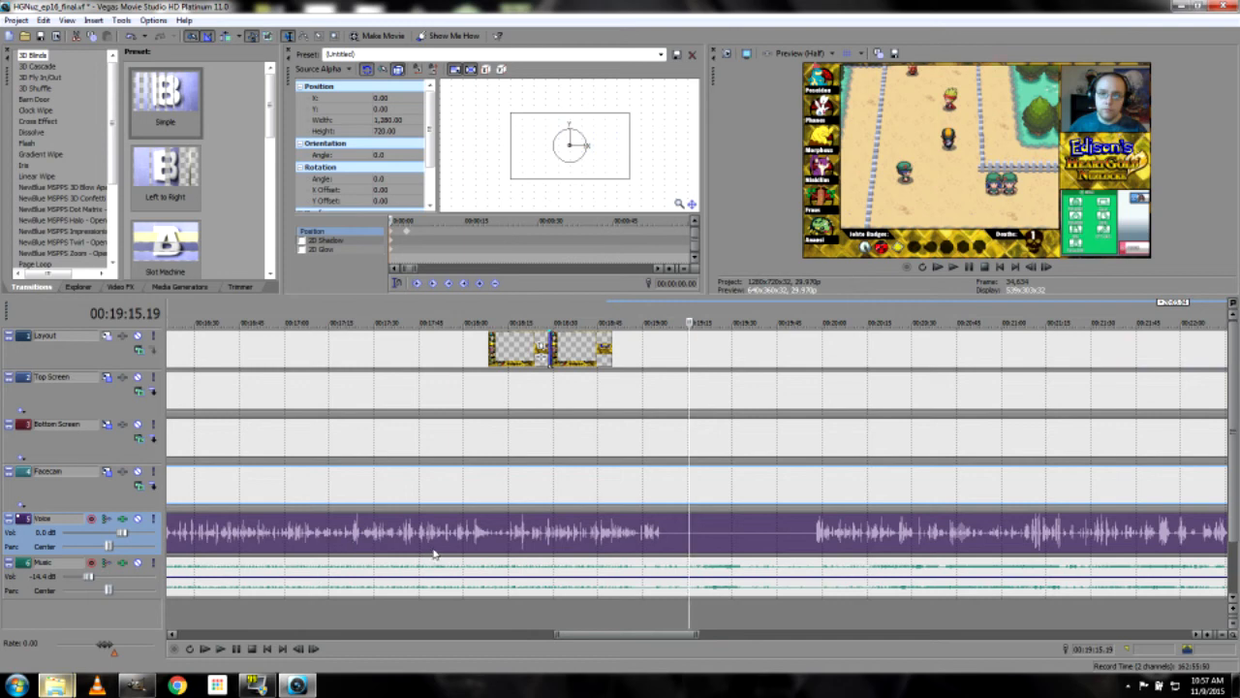
scroll(526, 549, "up", 3)
left_click(604, 531)
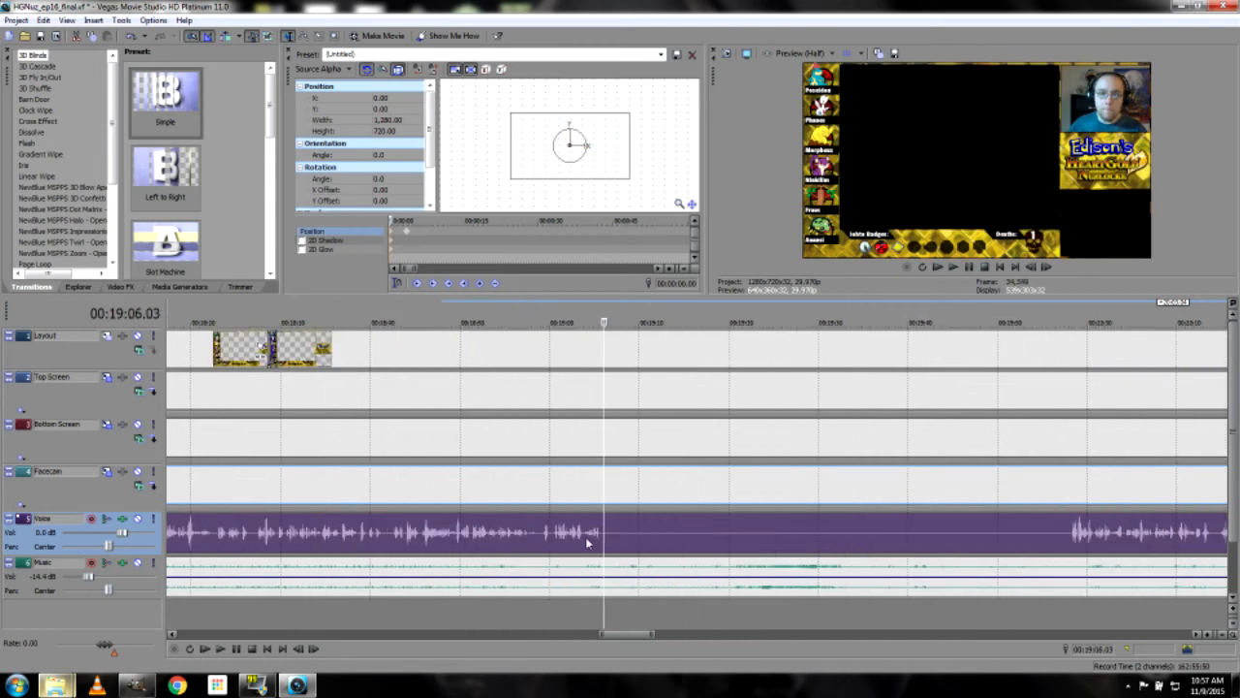
left_click(587, 543)
left_click(220, 648)
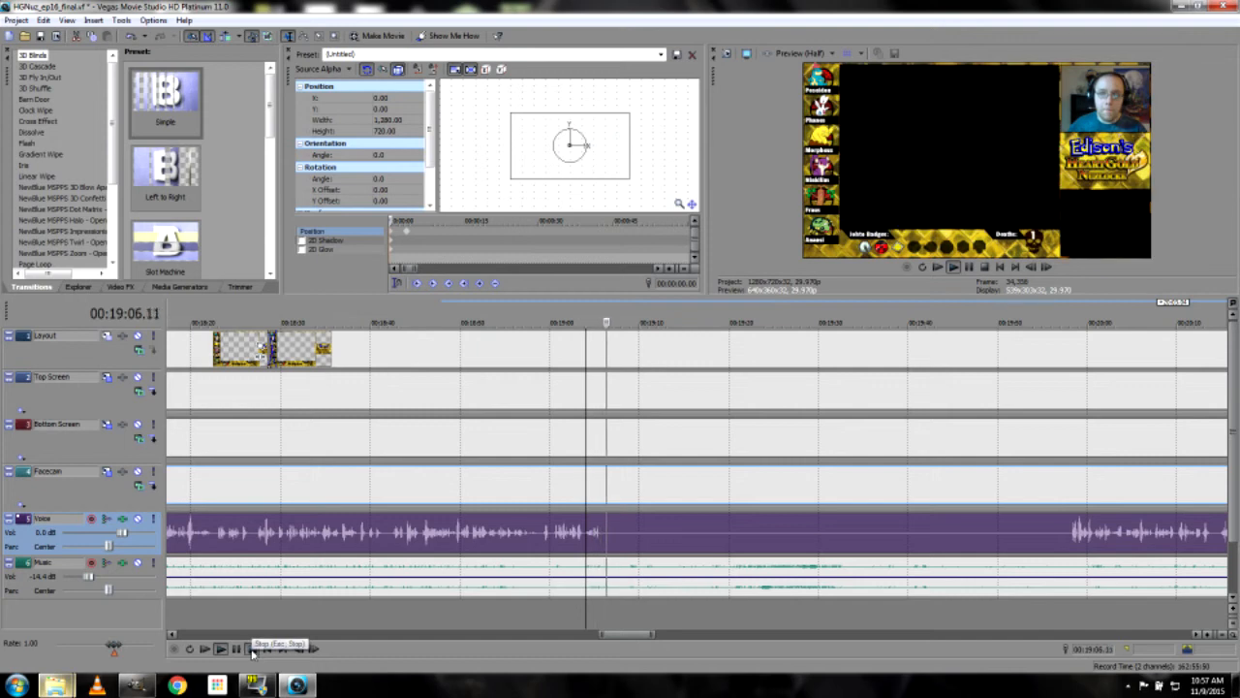
left_click(251, 648)
Split the Top Screen, Bottom Screen and Facecam footage with its audio at 00:19:06.13, where the silent gap begins
left_click(605, 532)
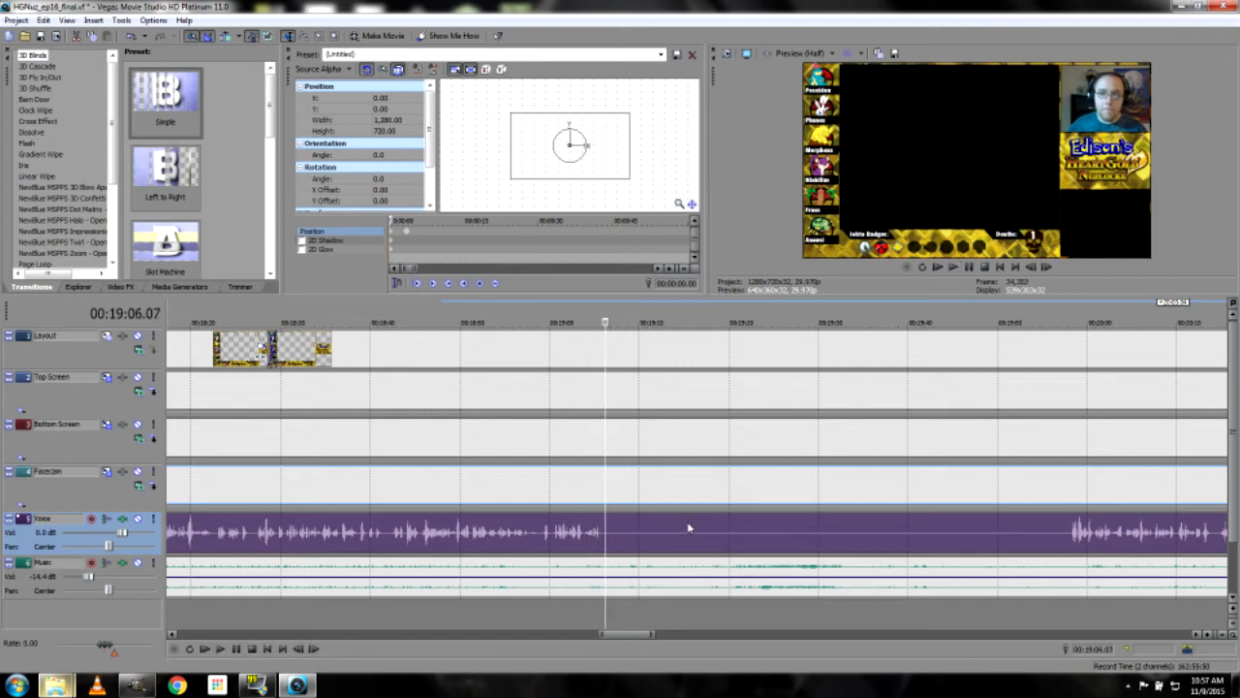
key("alt+Right")
key("alt+Right")
key("alt+Right")
key("alt+Right")
key("alt+Right")
key("alt+Left")
key("alt+Right")
key("alt+Right")
key("s")
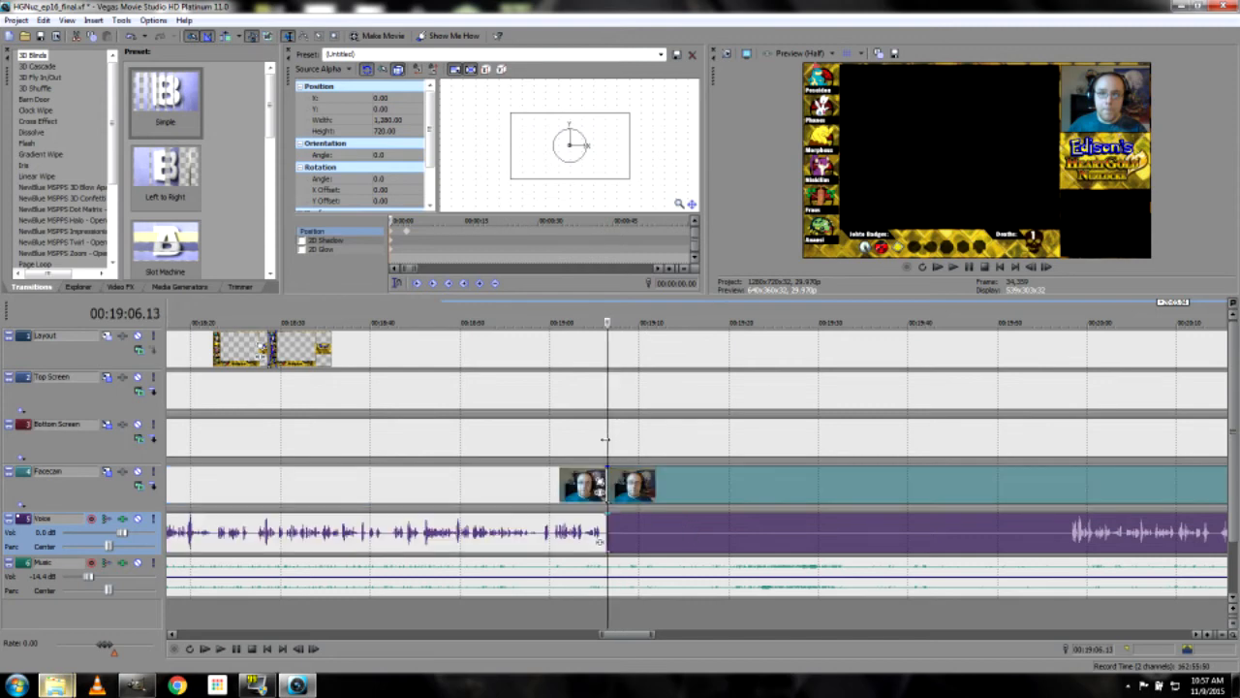
left_click(606, 416)
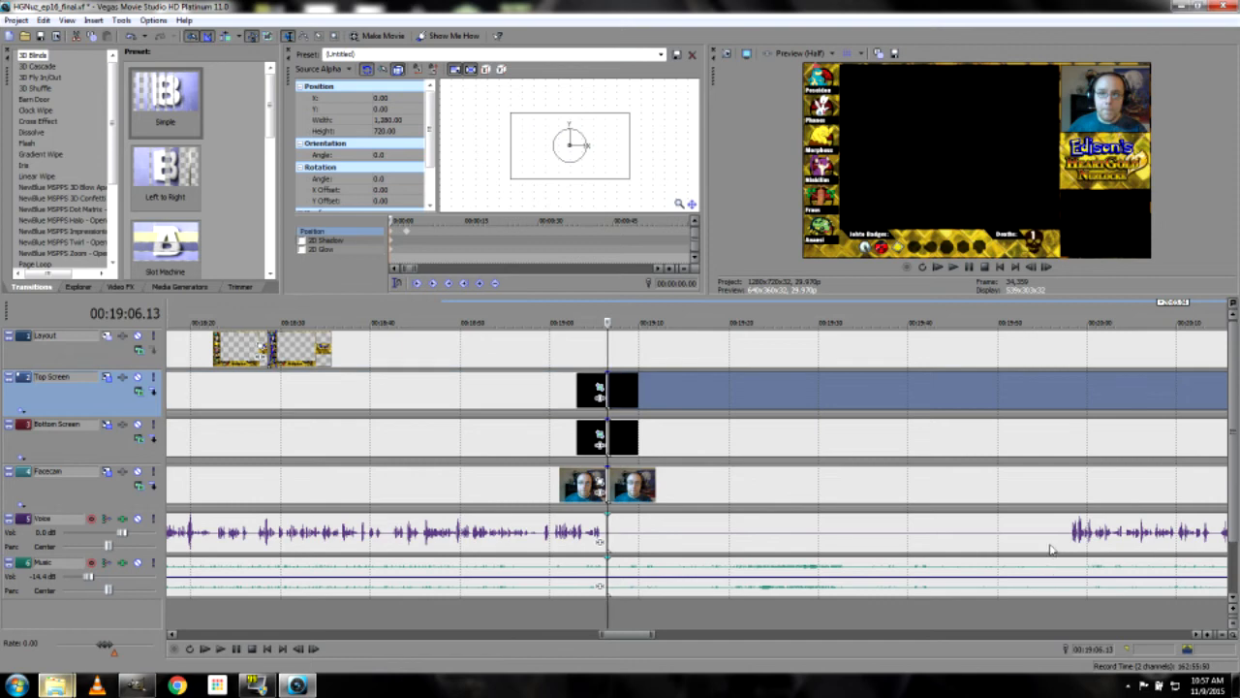
Split the Facecam, Top Screen and Bottom Screen footage with its audio at 00:19:57.08, just before speech resumes
left_click(1051, 548)
key("space")
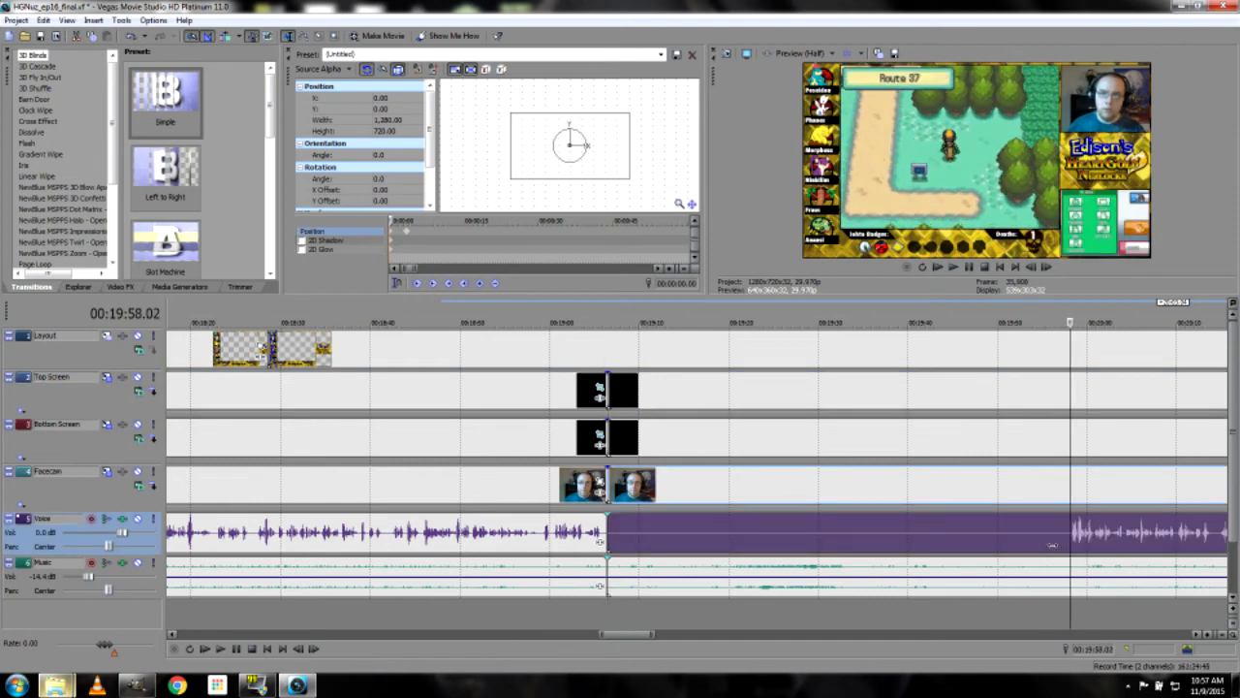
key("alt+Left")
key("alt+Left")
key("alt+Left")
key("alt+Left")
key("alt+Left")
key("alt+Left")
key("alt+Left")
key("alt+Left")
key("alt+Left")
key("alt+Left")
key("alt+Left")
key("alt+Left")
key("alt+Left")
key("alt+Left")
key("alt+Left")
key("alt+Left")
key("alt+Left")
key("alt+Left")
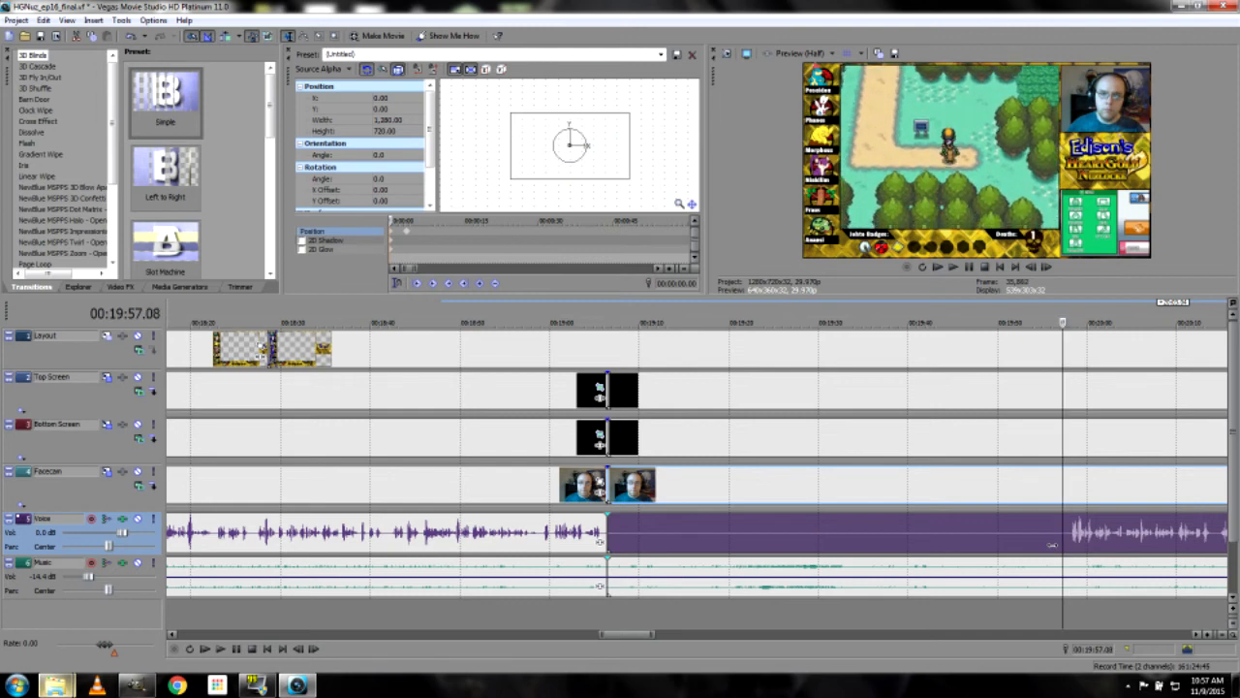
key("s")
left_click(1063, 405)
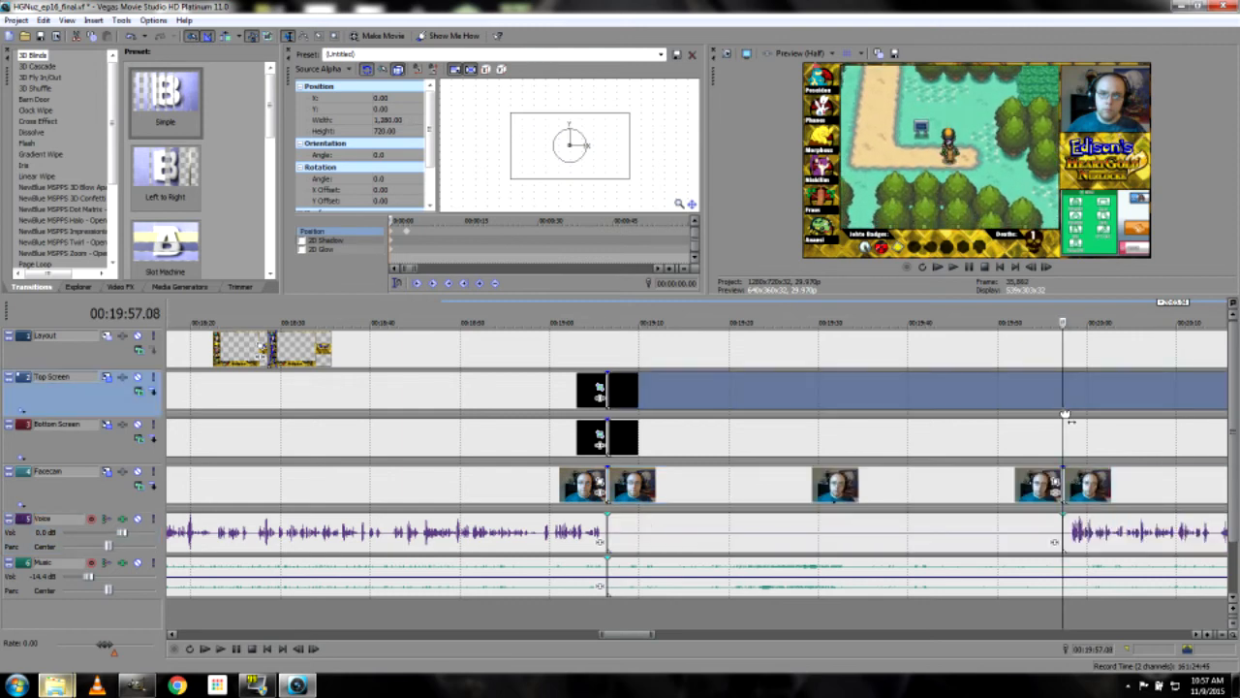
key("s")
left_click(1063, 433)
key("s")
Delete the silent section between the two splits from the Top Screen, Bottom Screen and Facecam tracks along with its audio
left_click(976, 404)
key("Delete")
left_click(925, 436)
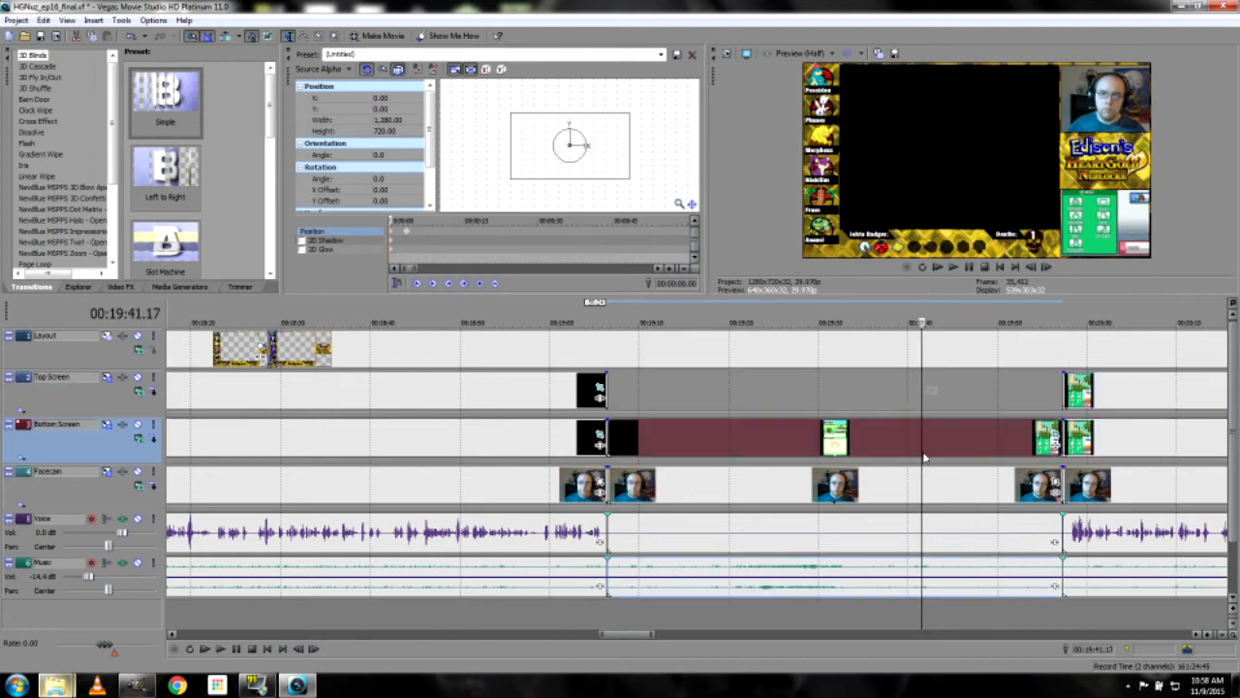
key("Delete")
left_click(925, 476)
key("Delete")
Move the remaining Top Screen, Bottom Screen and Facecam clips earlier to close the gap, overlapping the preceding clips by about one second
left_click(1109, 397)
left_click(1121, 438, "ctrl")
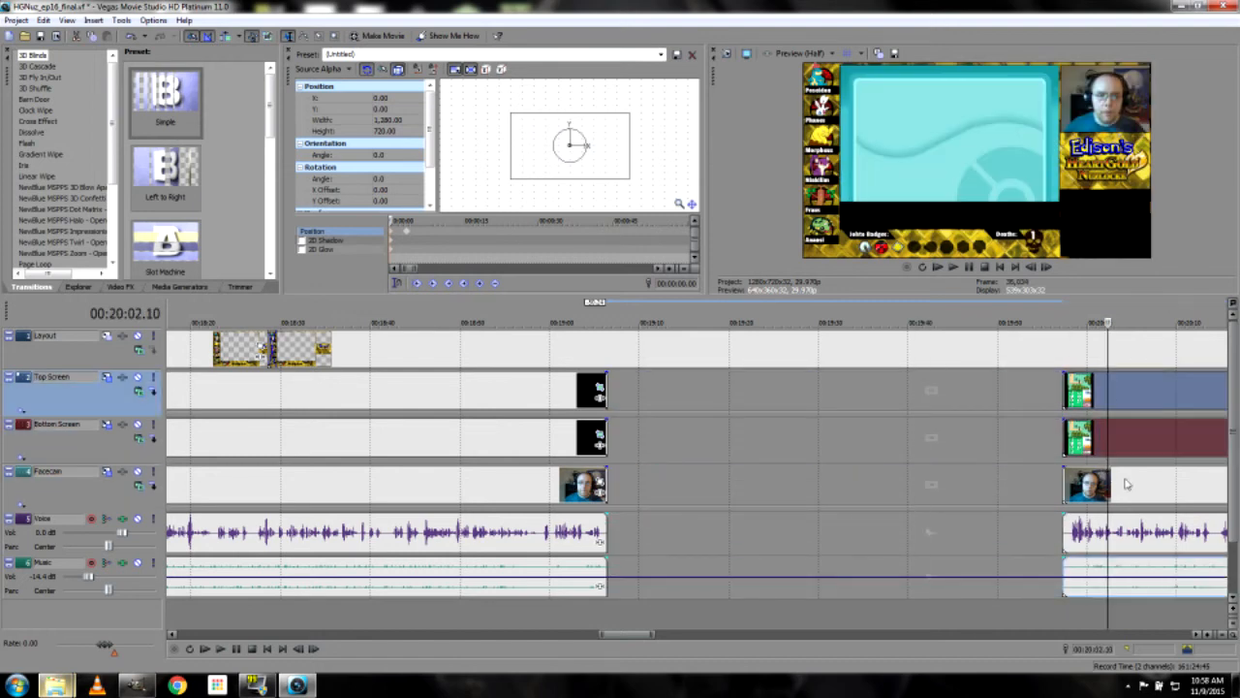
left_click(1127, 482, "ctrl")
left_click_drag(1114, 397, 674, 390)
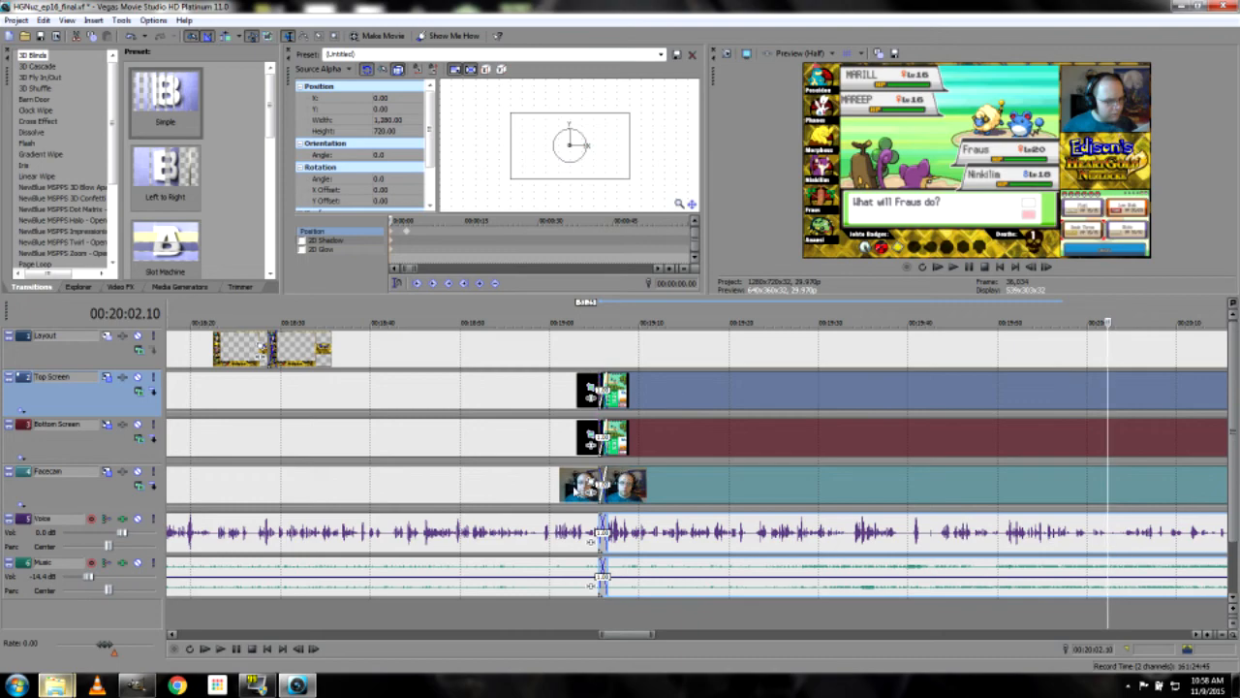
Play the new join from 00:19:02.19 in an enlarged preview, and shrink the preview back
left_click(573, 490)
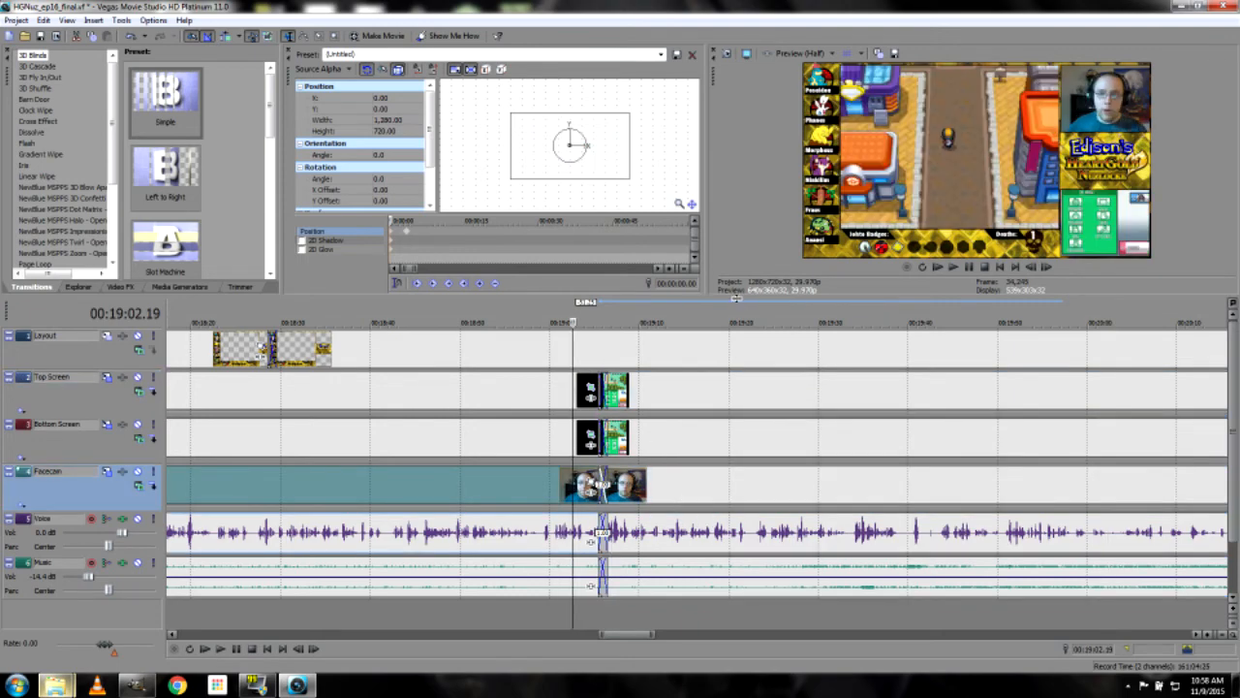
left_click_drag(736, 302, 736, 354)
left_click(221, 649)
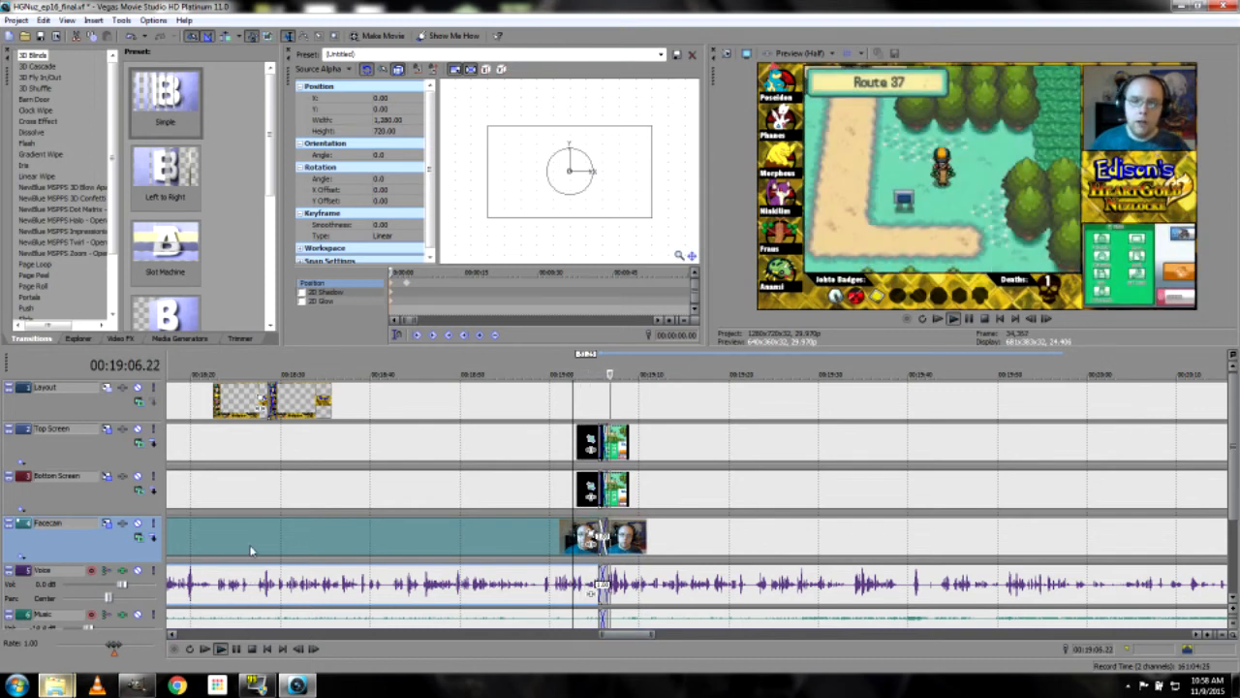
left_click(252, 649)
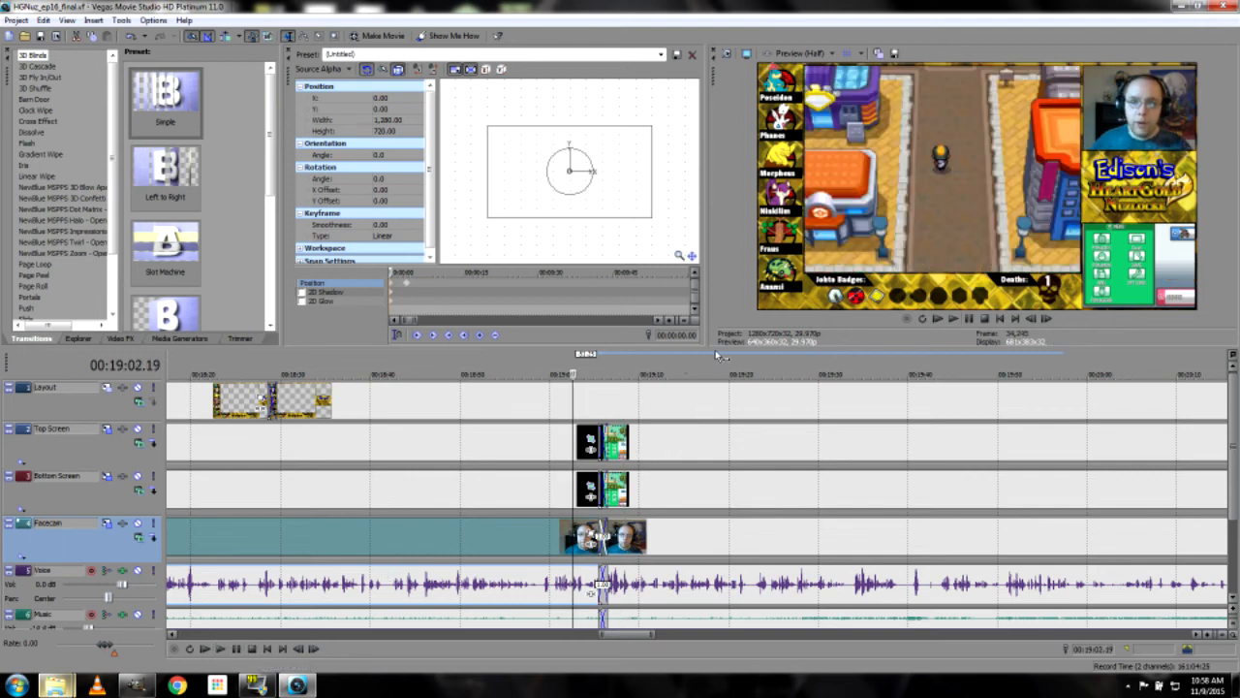
left_click_drag(724, 347, 722, 260)
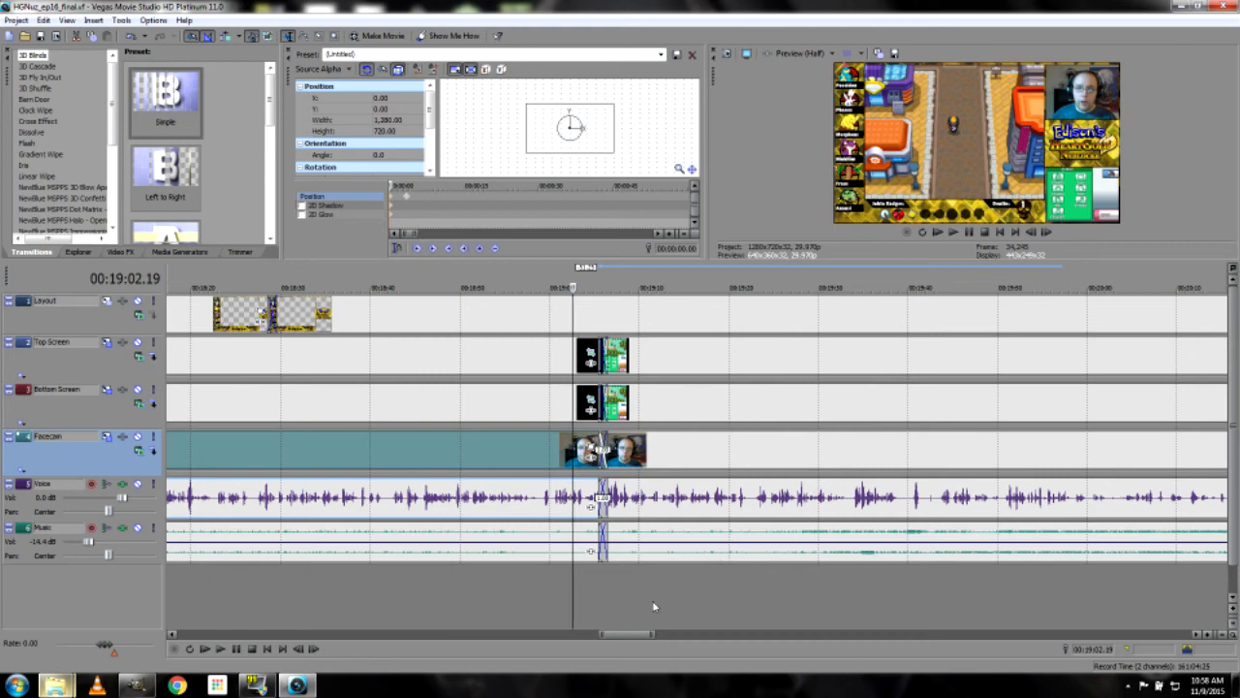
Return to the gameplay opening, play from 00:00:21.02 to find where the party menu opens, and enlarge the video preview
scroll(874, 533, "down", 3)
left_click_drag(696, 636, 584, 598)
left_click_drag(567, 647, 227, 552)
left_click(228, 503)
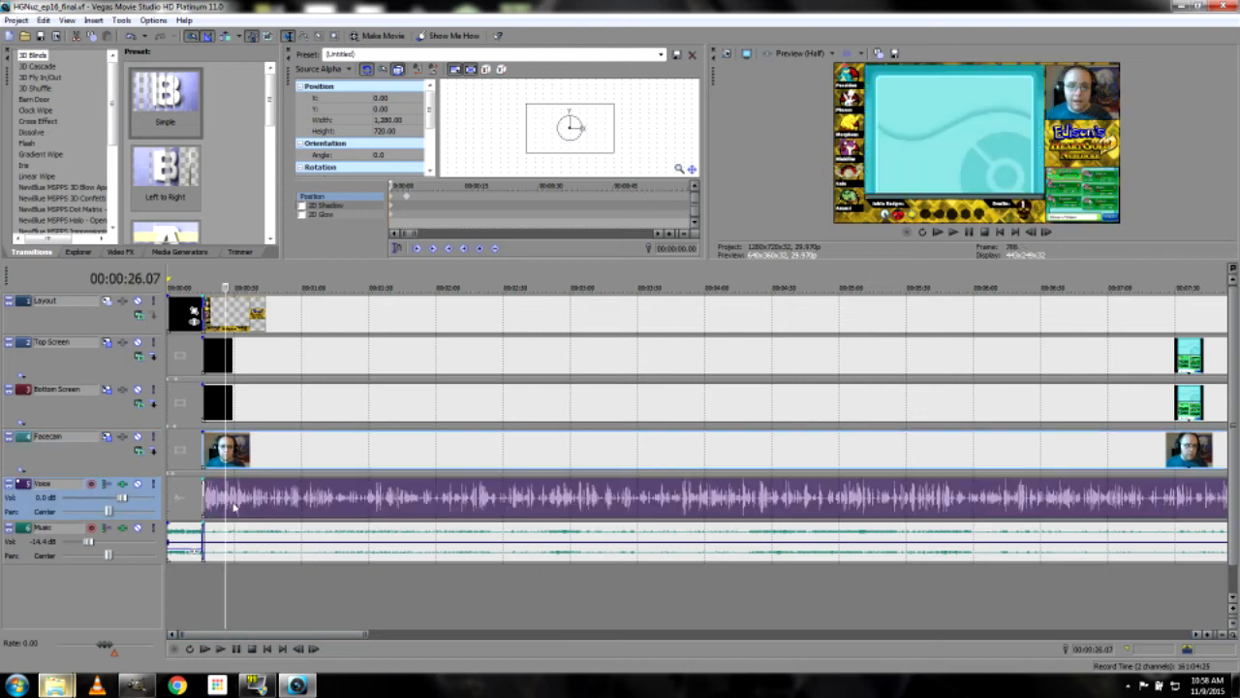
scroll(232, 509, "up", 5)
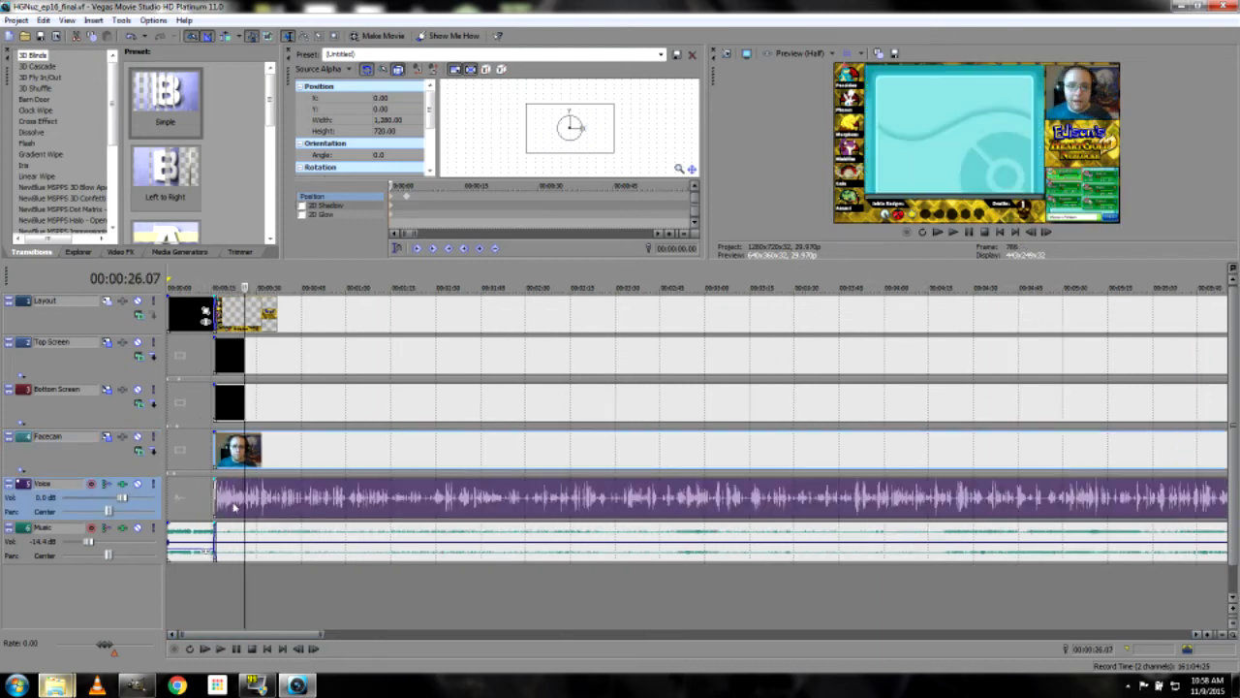
left_click(357, 504)
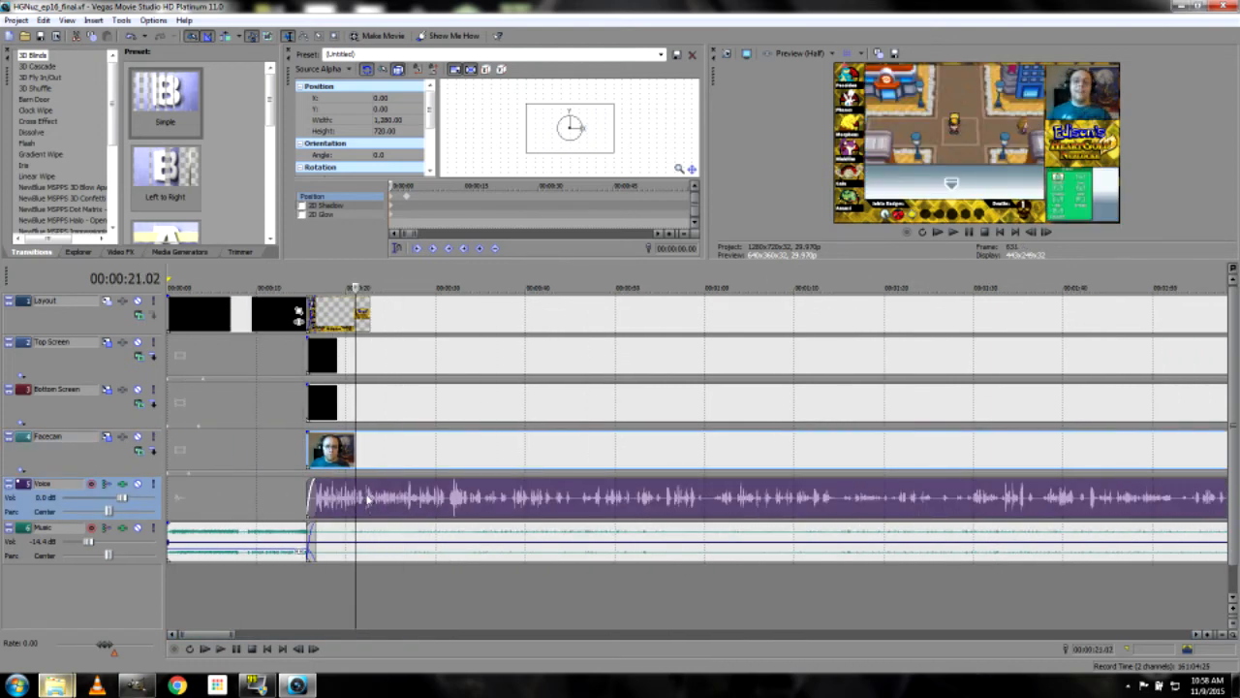
key("space")
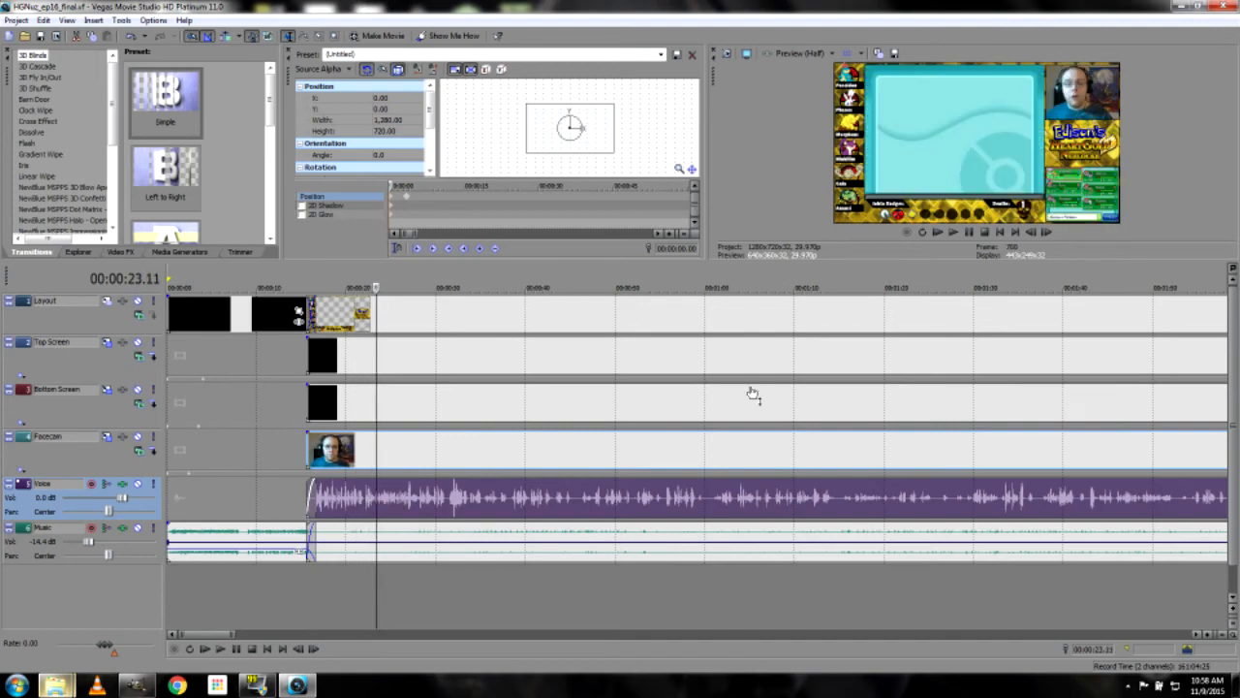
left_click_drag(753, 262, 764, 335)
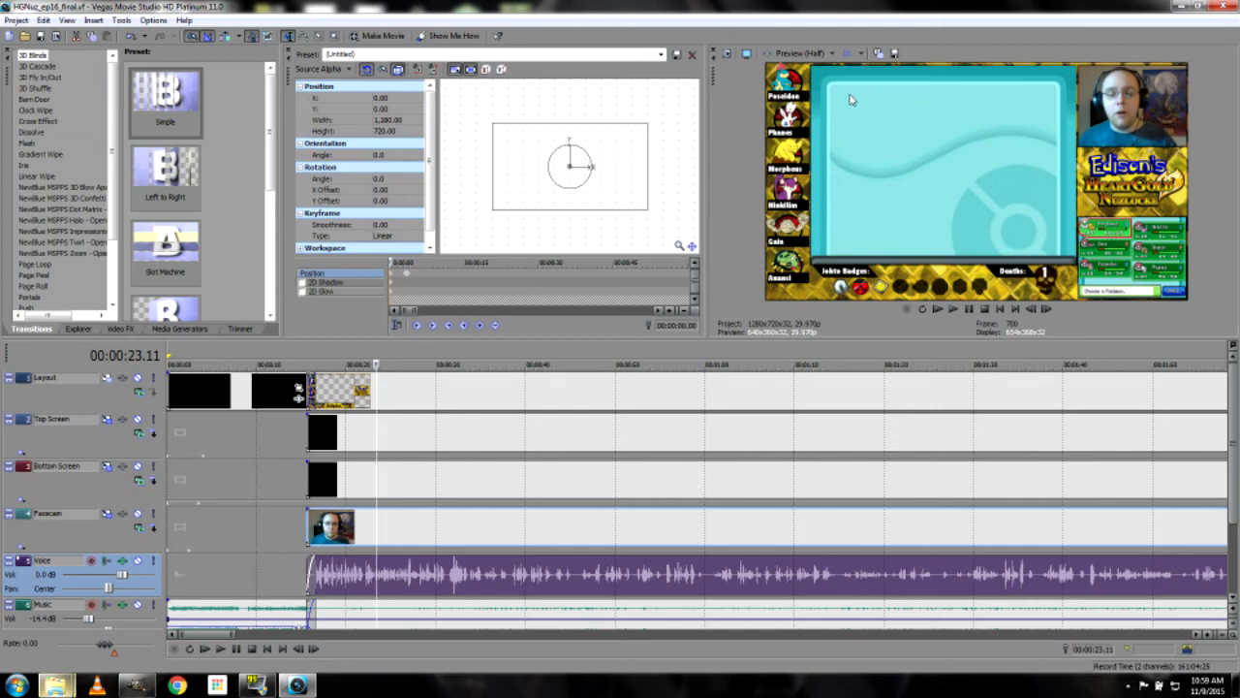
Split the Bottom Screen and Top Screen clips at 00:00:22.22, on the frame where the party menu opens
left_click(369, 581)
key("alt+Left")
key("alt+Left")
key("alt+Left")
key("alt+Left")
key("alt+Left")
key("alt+Left")
key("alt+Left")
key("alt+Left")
key("alt+Left")
key("alt+Left")
key("alt+Right")
key("alt+Right")
key("alt+Right")
key("alt+Right")
key("alt+Right")
key("alt+Right")
key("alt+Right")
key("alt+Right")
key("alt+Right")
key("alt+Right")
key("alt+Right")
key("alt+Right")
key("alt+Right")
key("alt+Right")
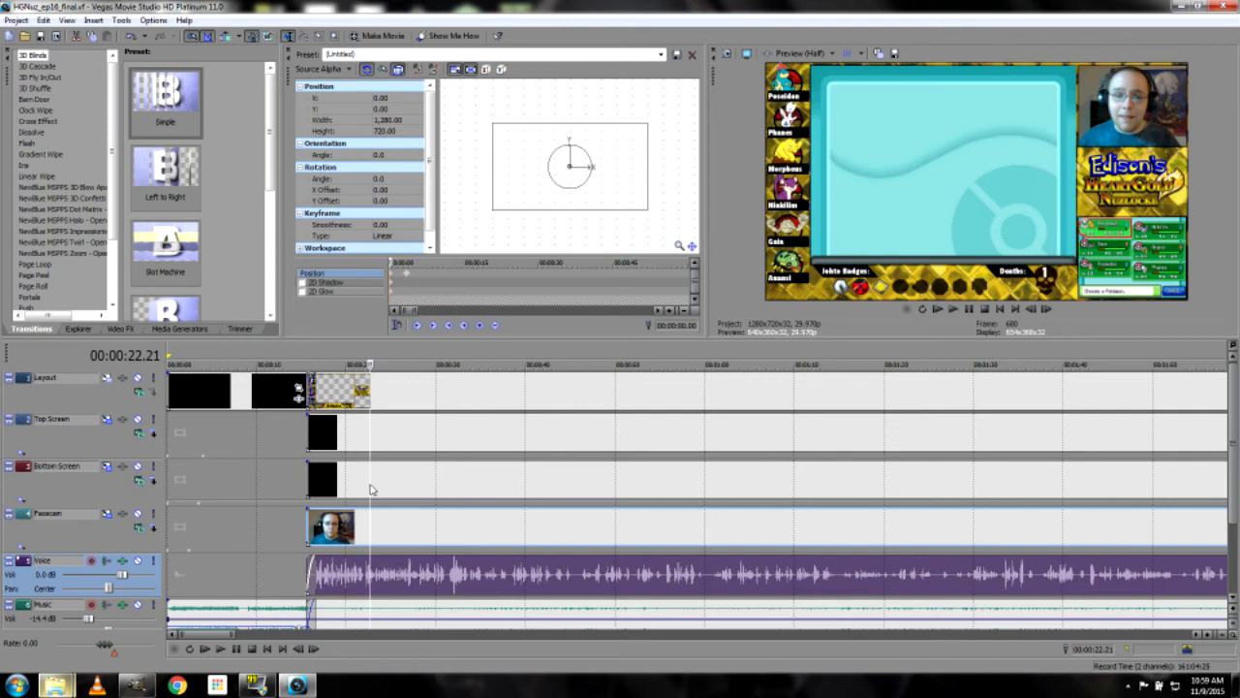
left_click(369, 487)
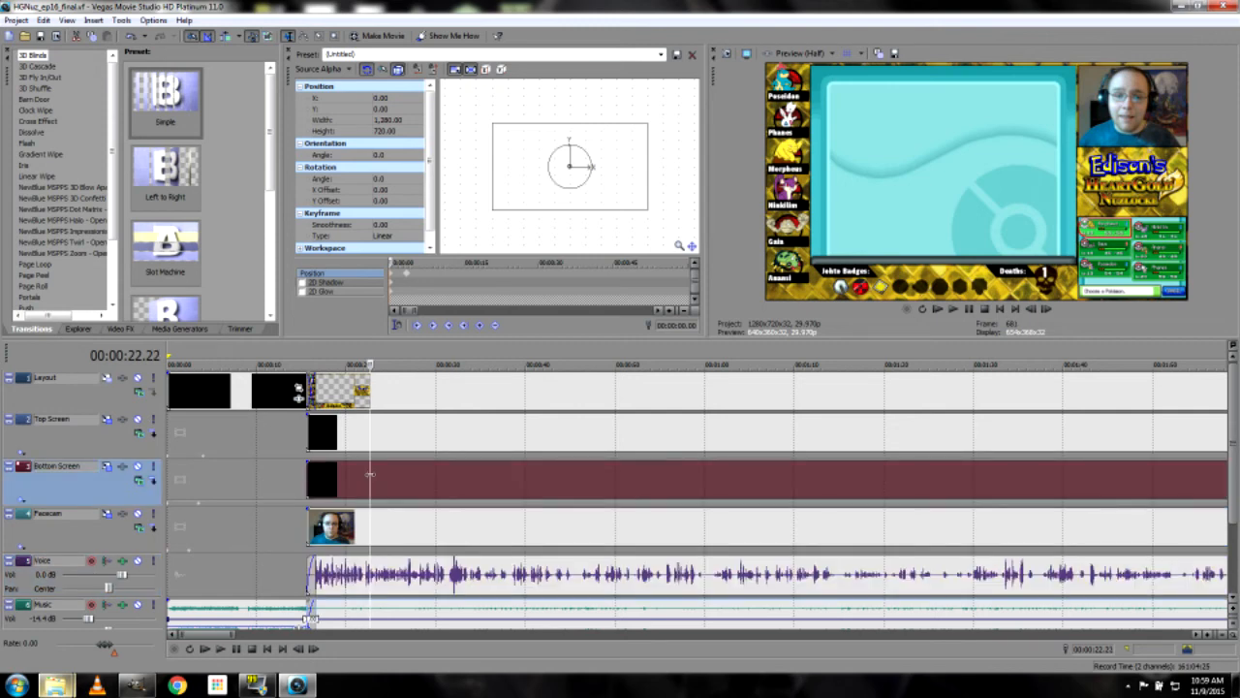
key("ctrl+v")
left_click(371, 443)
key("ctrl+v")
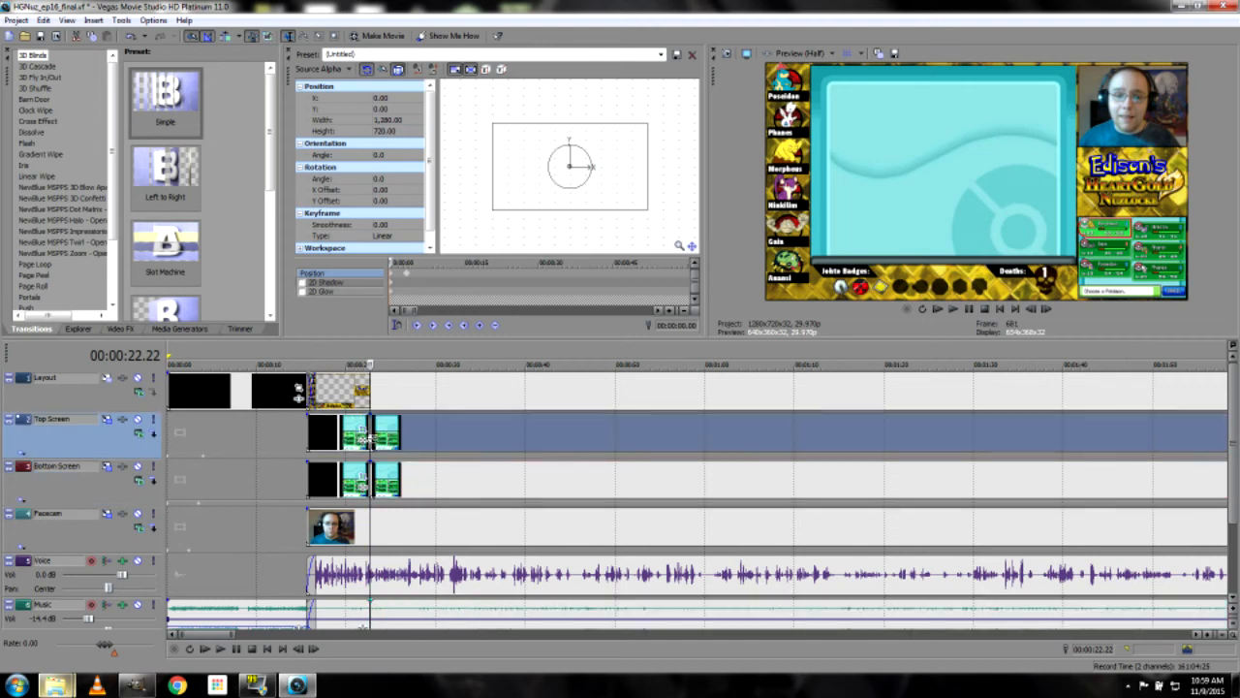
Split the Bottom Screen and Top Screen clips at 00:00:50.24, just before the party menu closes
left_click(405, 489)
left_click(446, 488)
left_click(486, 489)
left_click(539, 490)
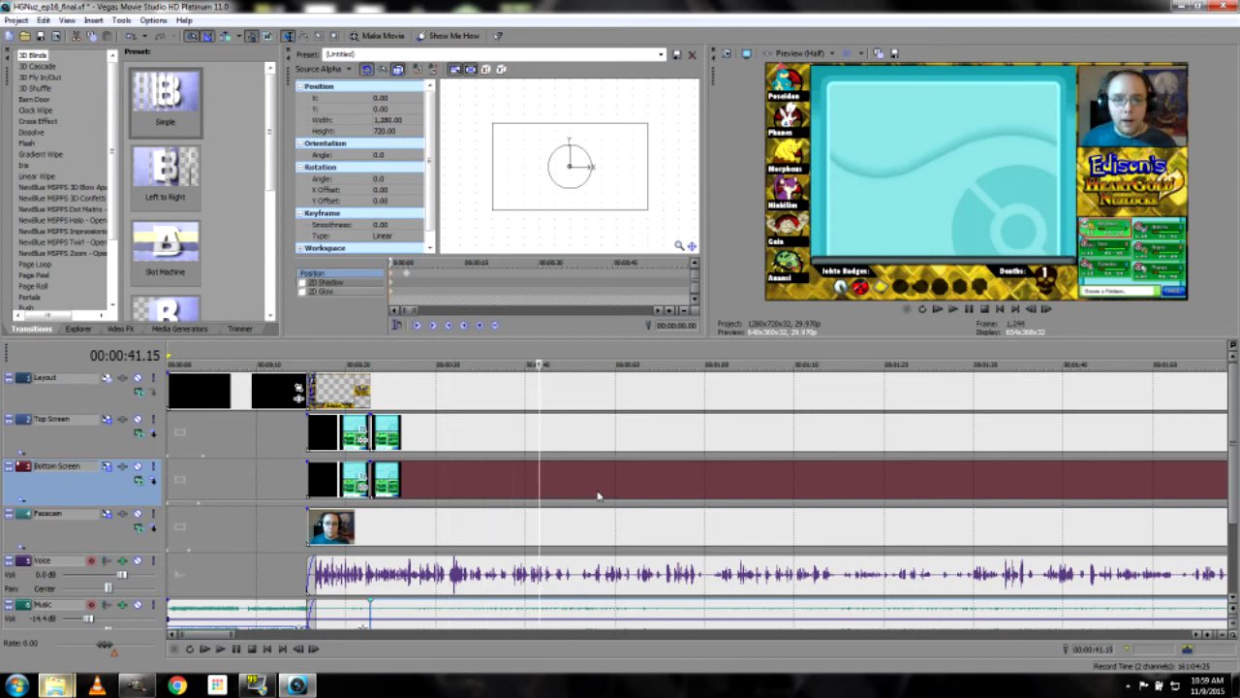
left_click(598, 495)
left_click(638, 484)
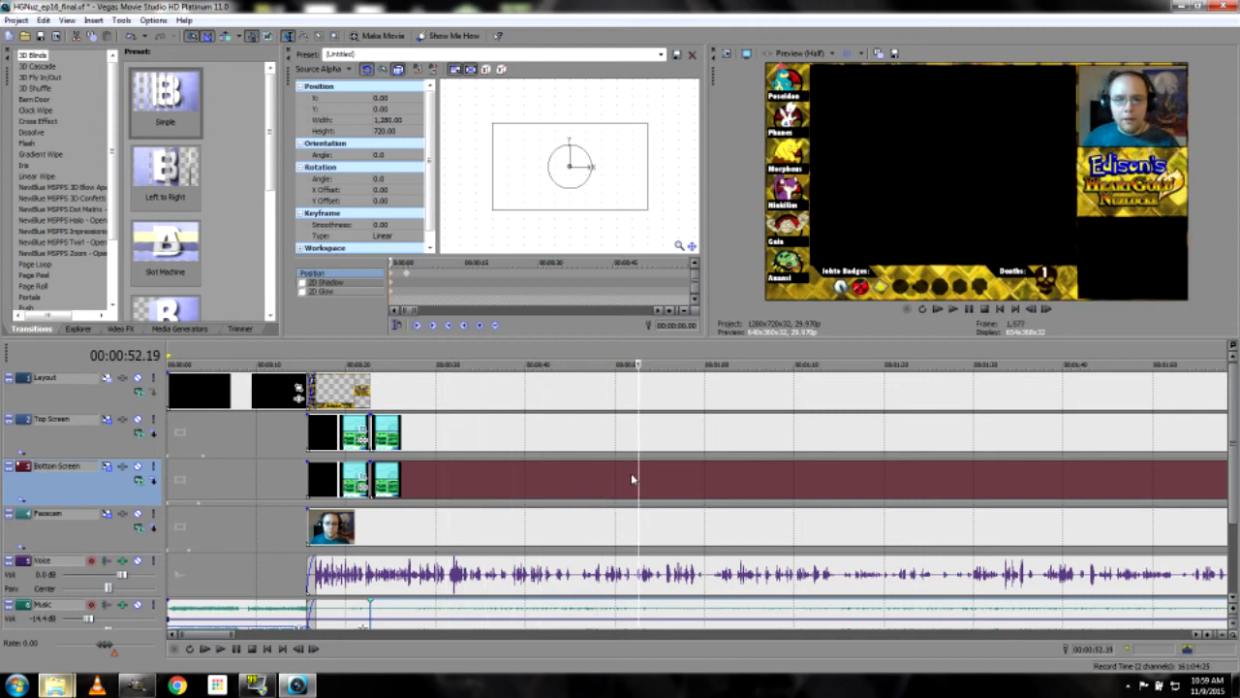
left_click(631, 479)
key("Left")
key("Left")
key("Left")
key("Left")
key("Left")
key("Left")
key("Left")
key("Left")
key("Left")
key("Left")
key("Left")
key("Left")
key("Left")
key("Left")
key("Left")
key("Left")
key("Left")
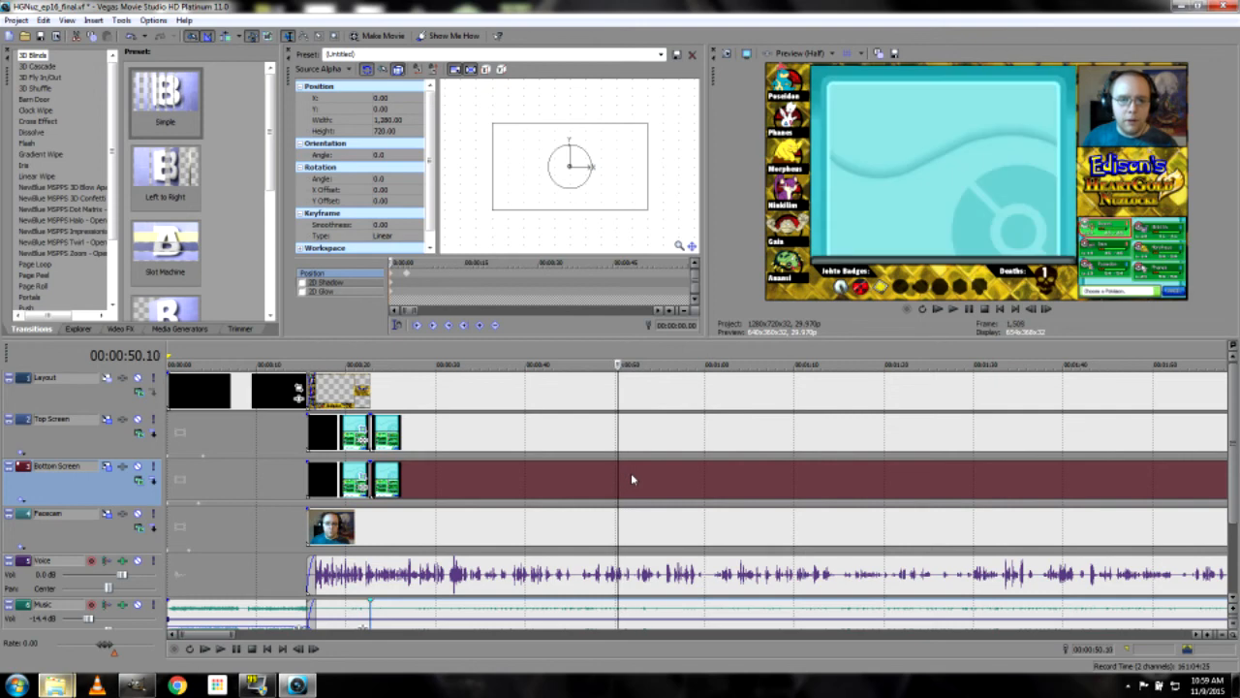
key("Right")
key("Right")
key("Right")
key("Right")
key("Right")
key("Right")
key("Right")
key("Right")
key("Right")
key("Right")
key("Right")
key("Right")
key("Right")
key("Right")
key("Right")
key("Right")
key("Right")
key("Right")
key("Right")
key("Right")
key("Right")
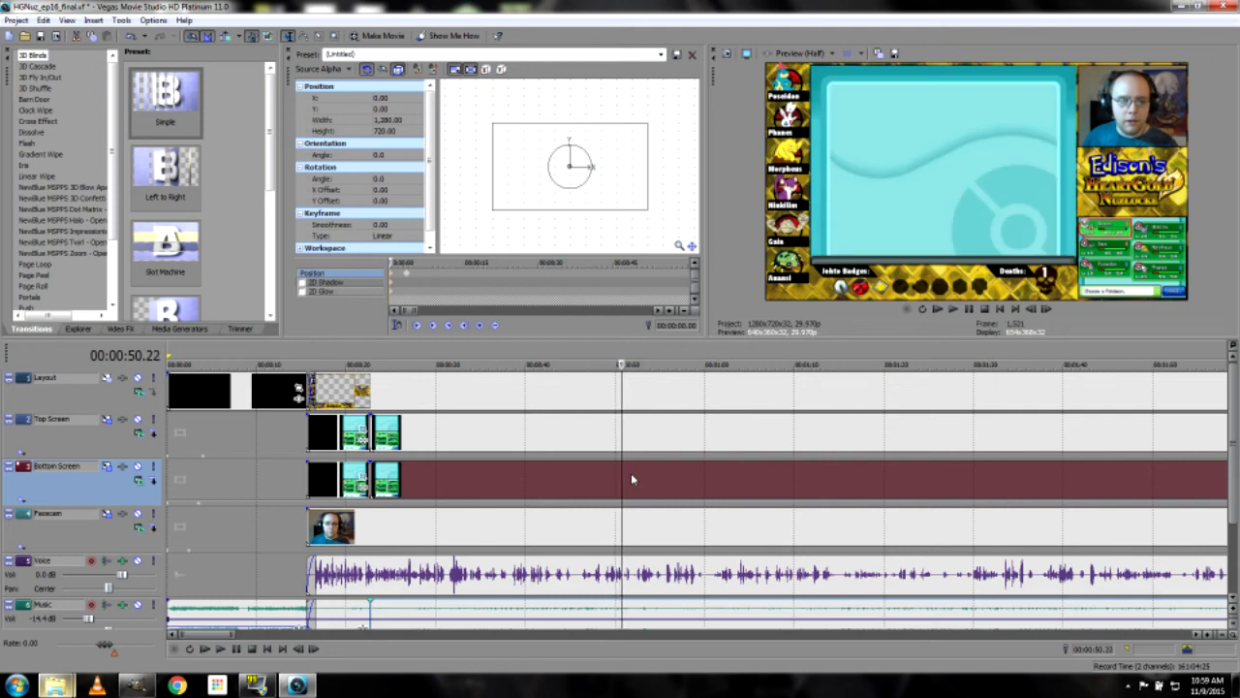
key("Left")
key("Left")
key("Left")
key("Left")
key("Left")
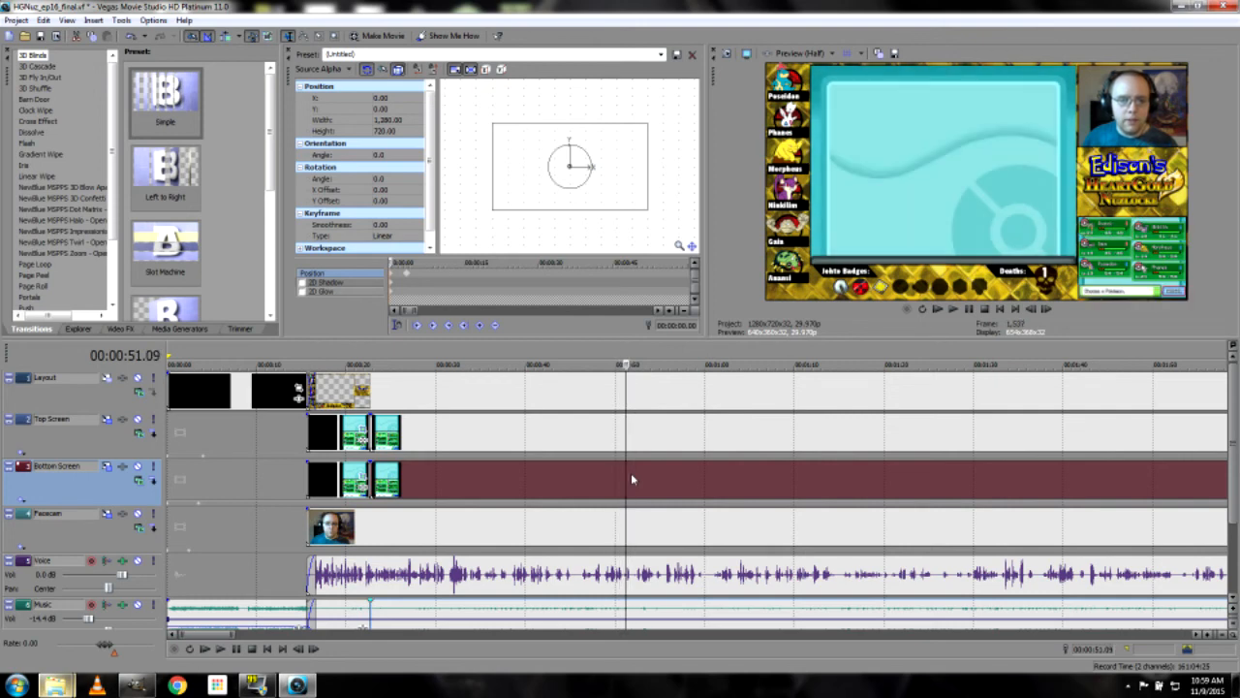
key("Left")
key("Left")
key("Left")
key("Left")
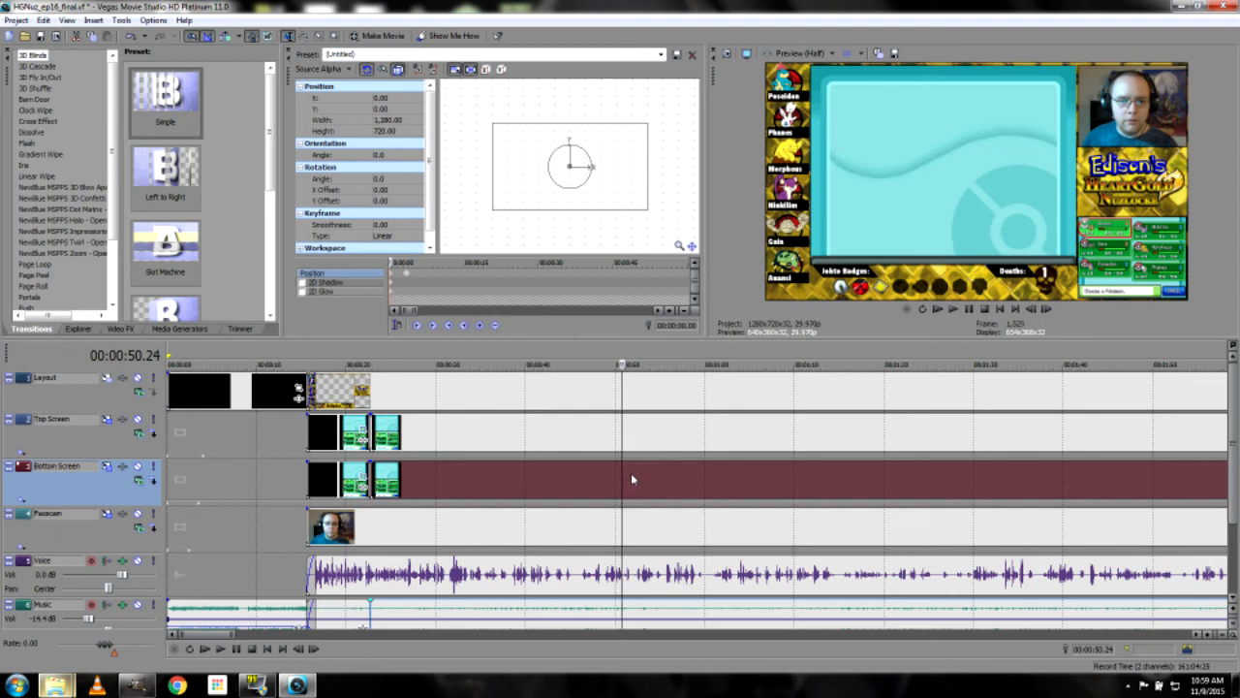
key("s")
left_click(623, 444)
key("s")
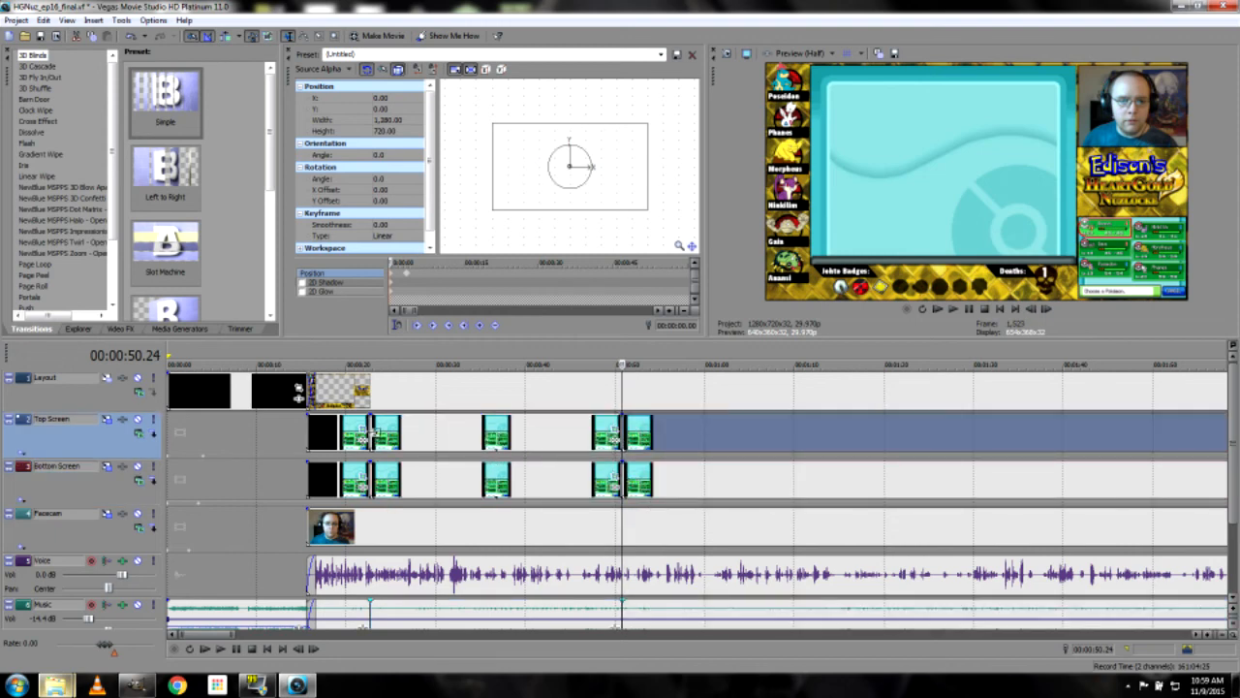
Swap the party-menu segments between the Top Screen and Bottom Screen tracks, keeping their timing, and check the preview inside the section
left_click(372, 436)
left_click_drag(373, 436, 411, 436)
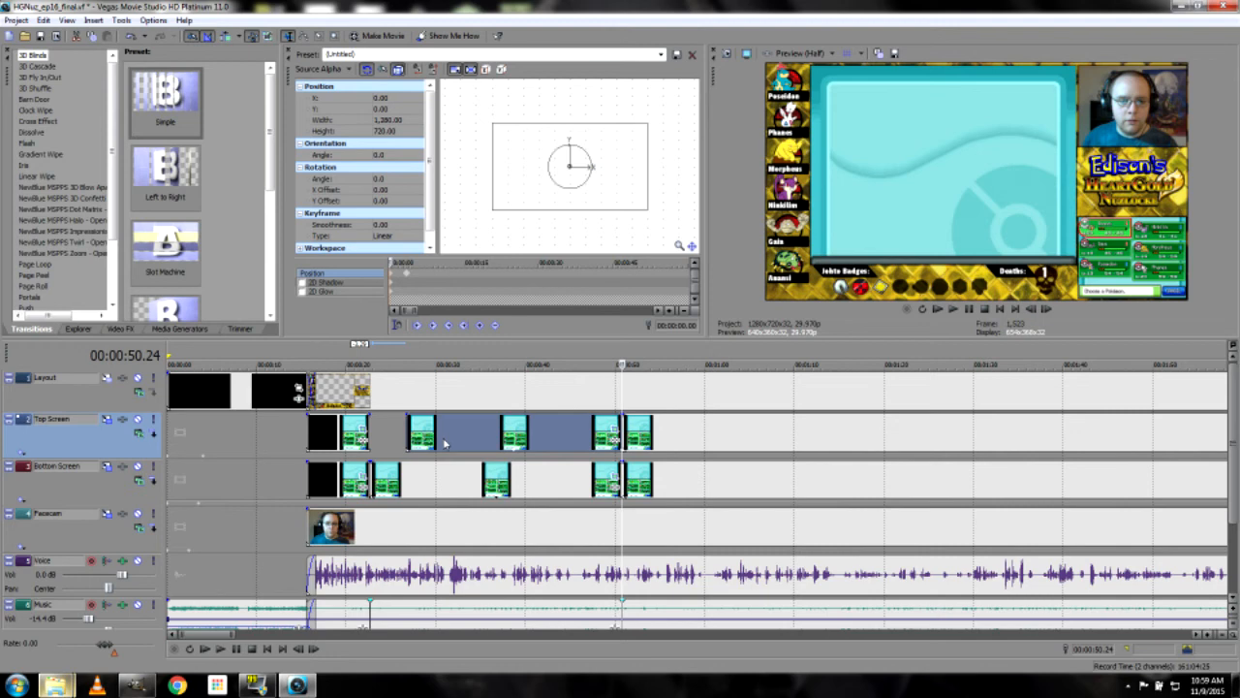
left_click_drag(445, 443, 371, 479)
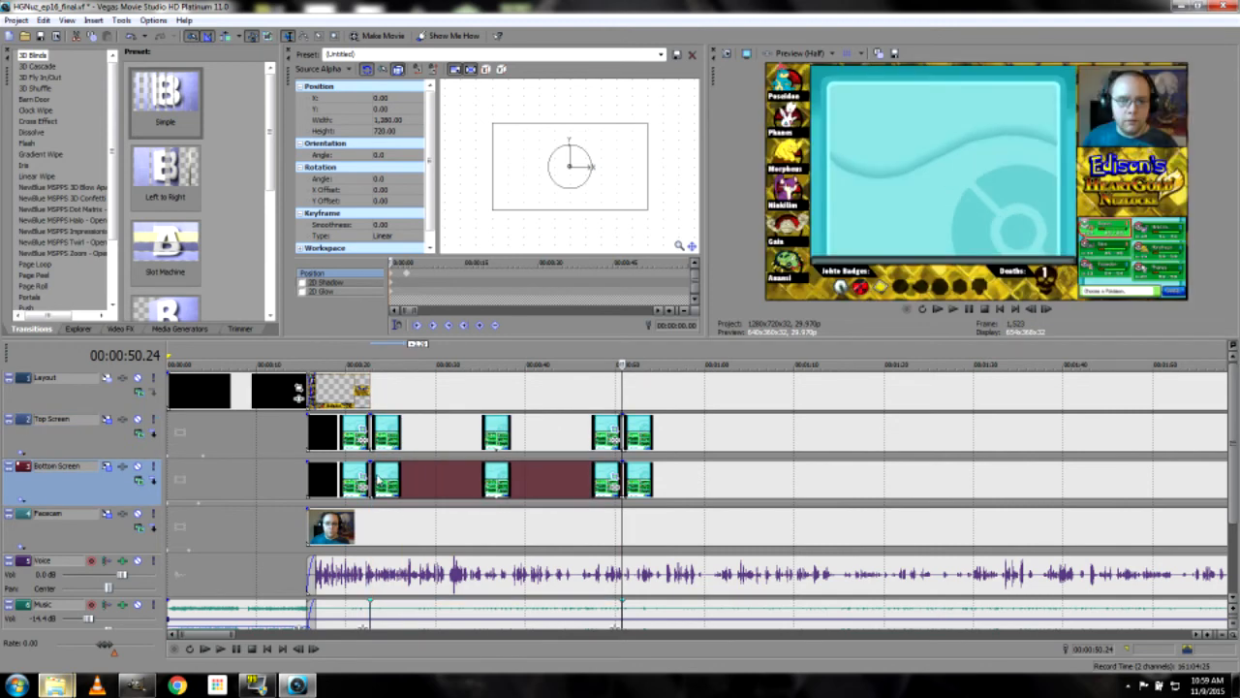
left_click(417, 447)
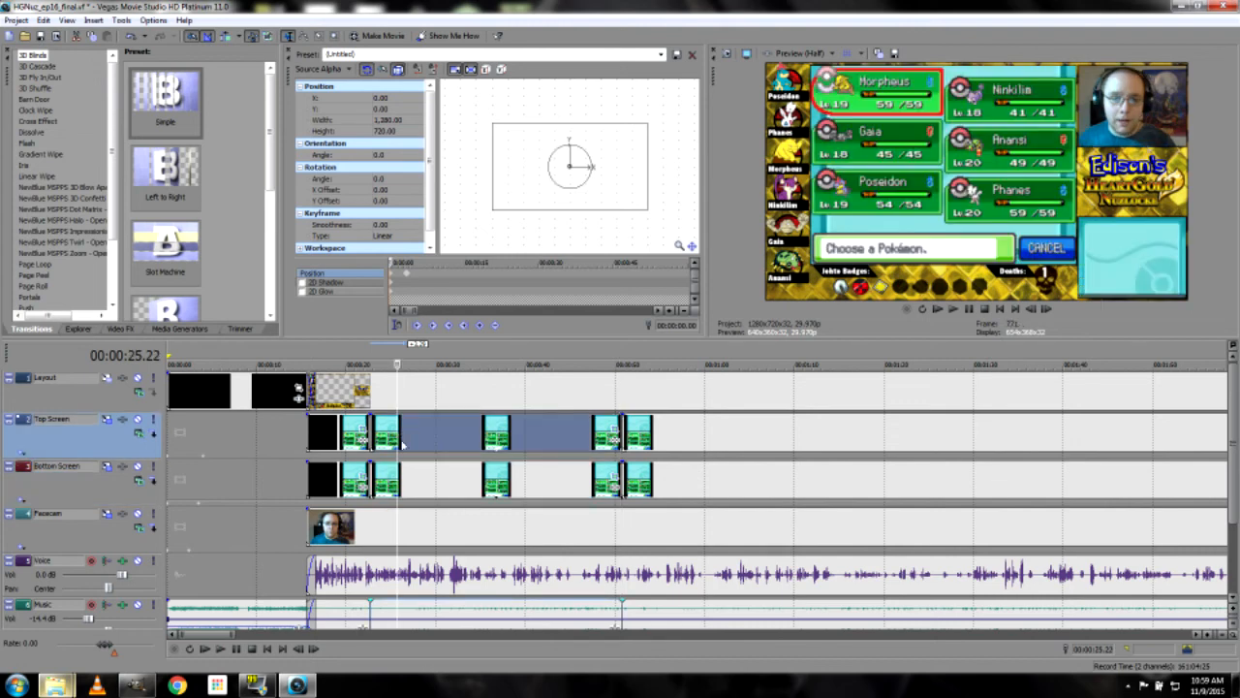
left_click(411, 475)
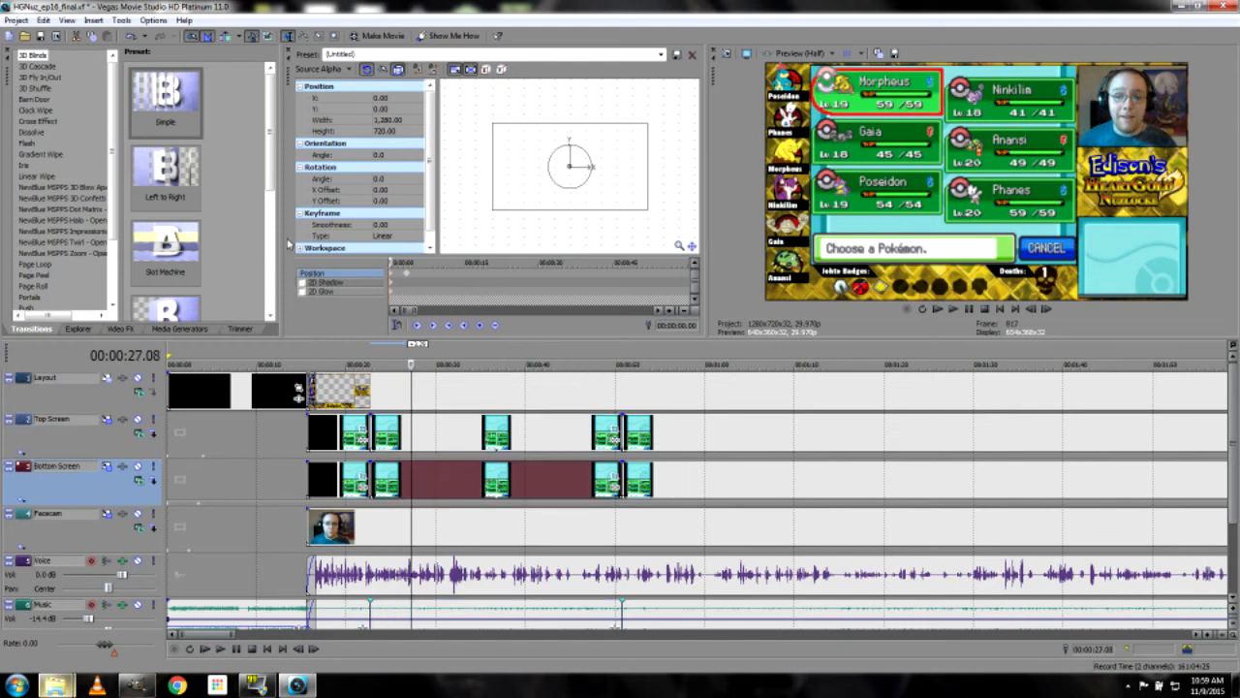
Widen the transition presets area and overlap the Top Screen and Bottom Screen clips by one second at both ends of the swapped section
left_click_drag(286, 238, 467, 238)
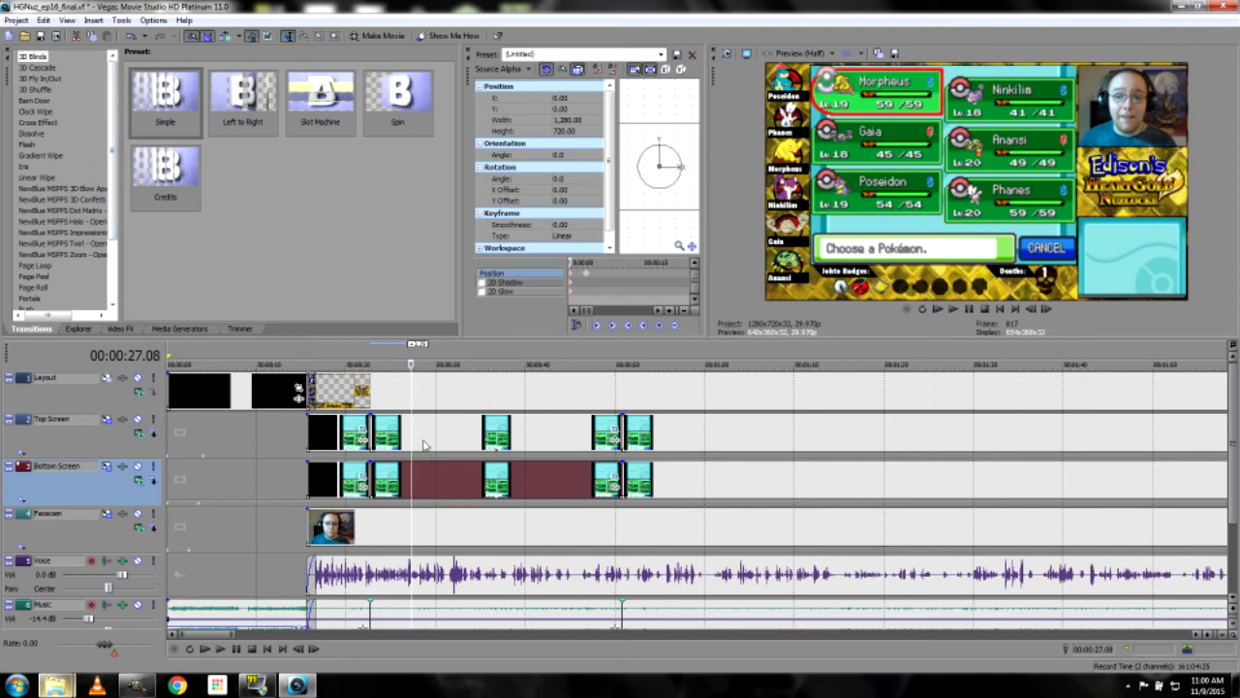
scroll(423, 445, "up", 2)
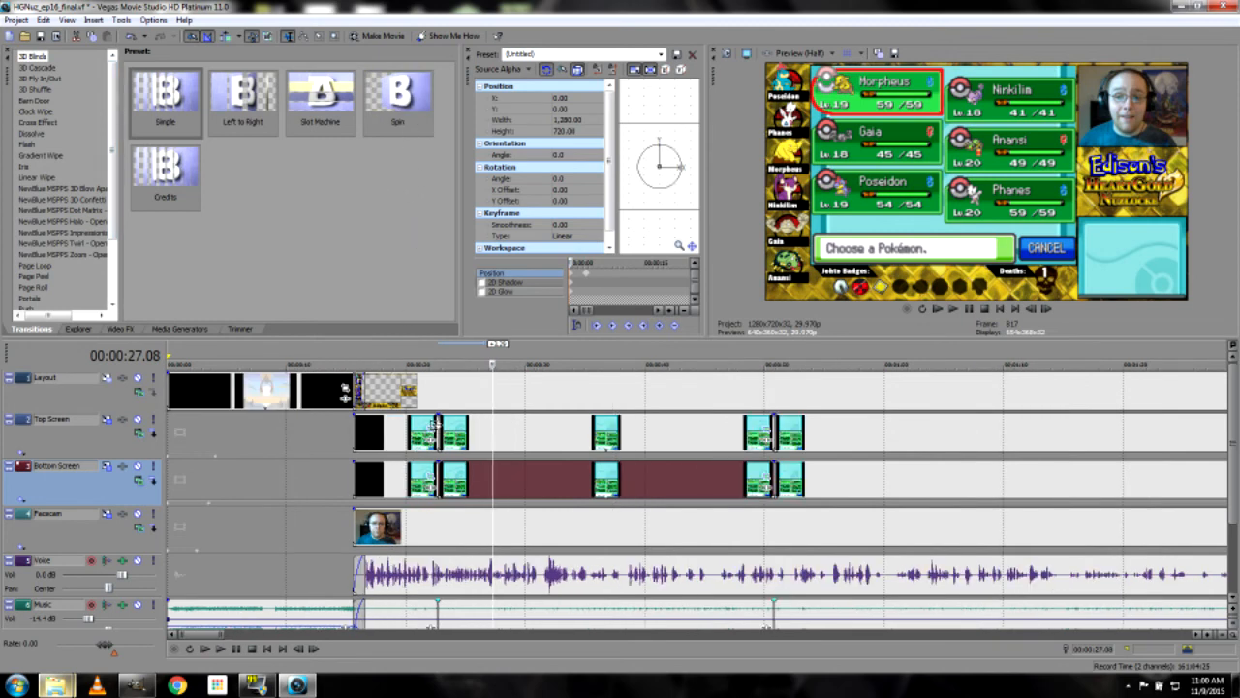
left_click(436, 427)
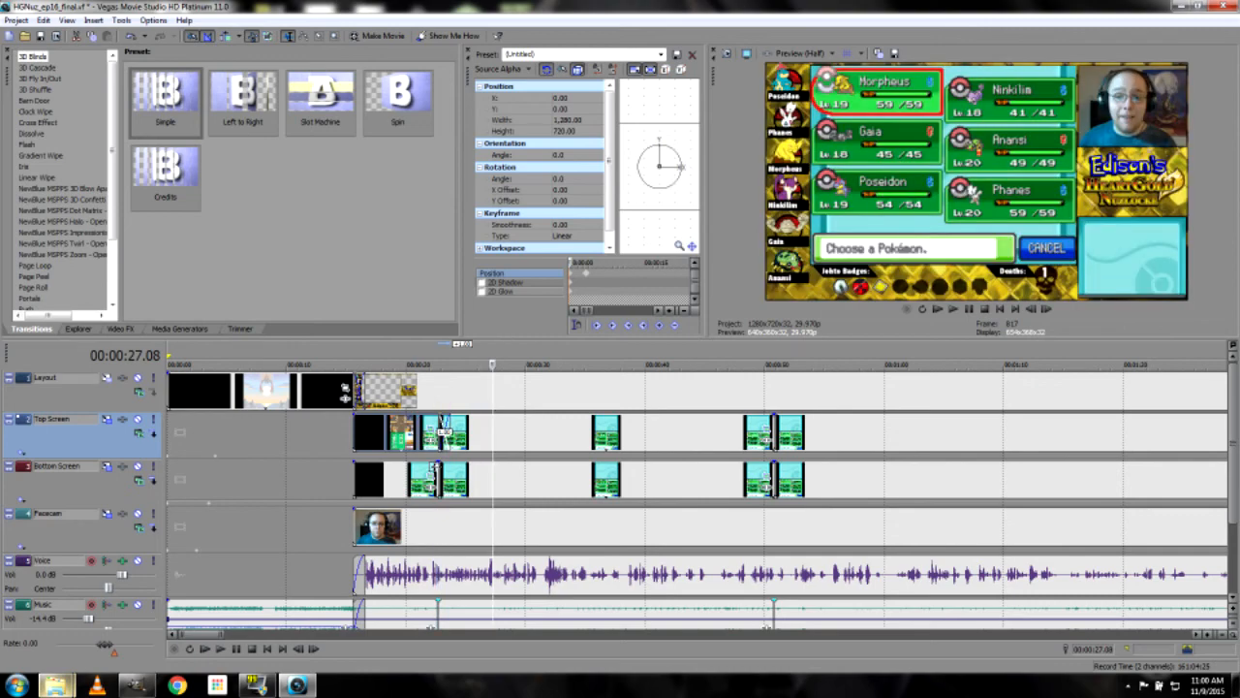
left_click(443, 475)
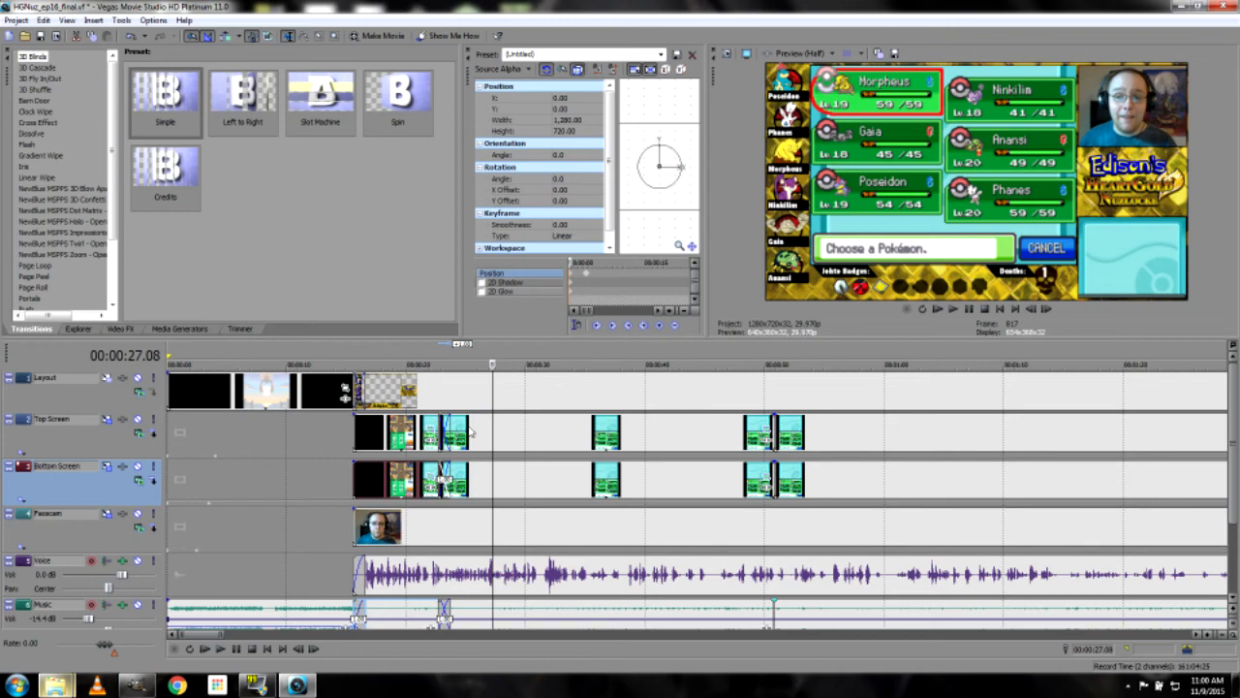
left_click_drag(776, 424, 764, 476)
left_click(775, 474)
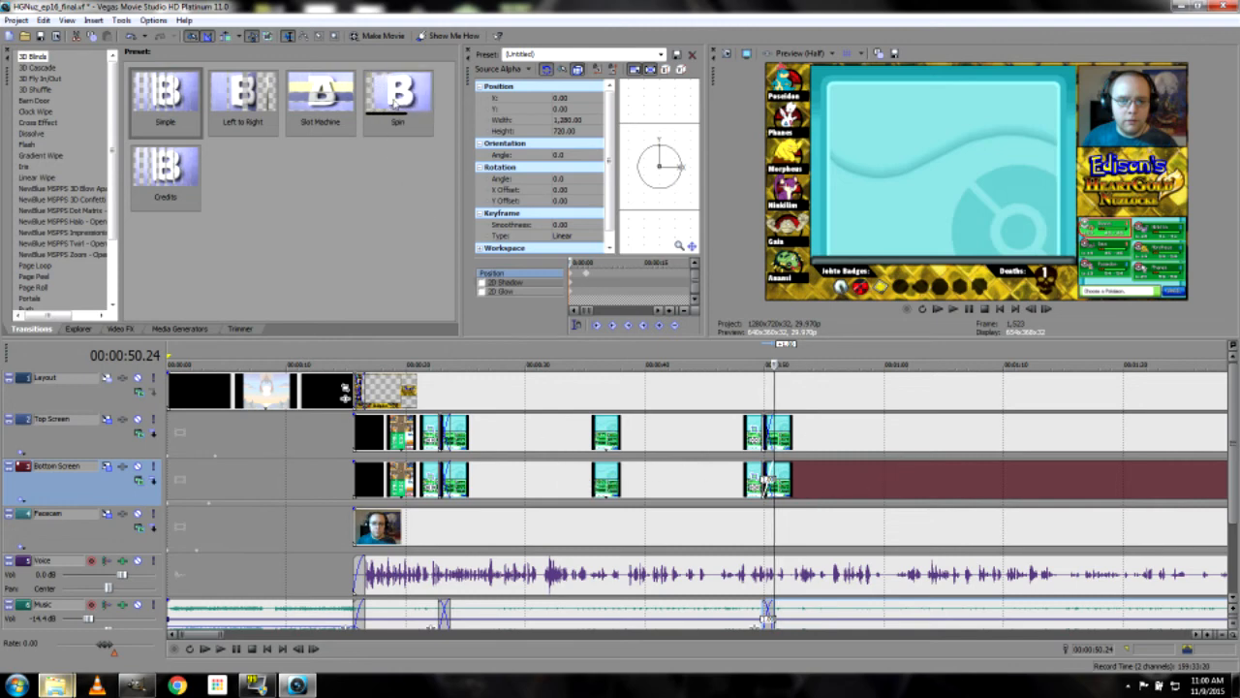
Apply the 3D Blinds Spin transition to the Top Screen and Bottom Screen overlaps at the start of the swapped section
left_click_drag(405, 115, 449, 427)
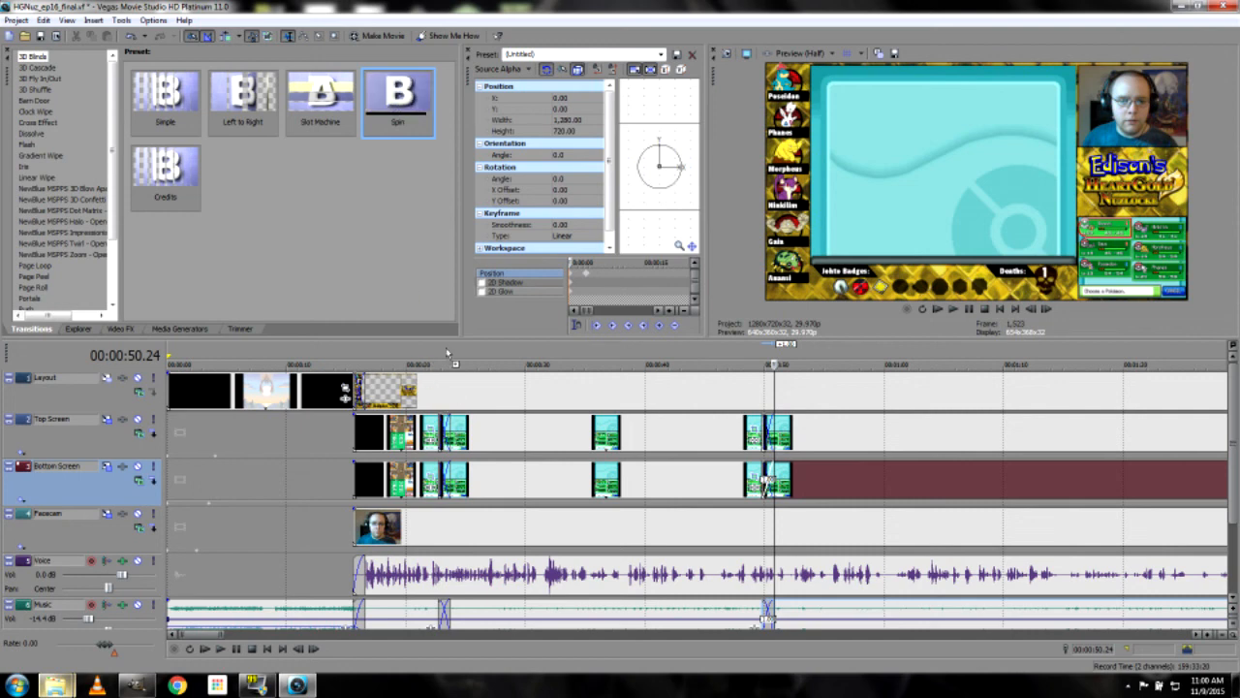
left_click(467, 138)
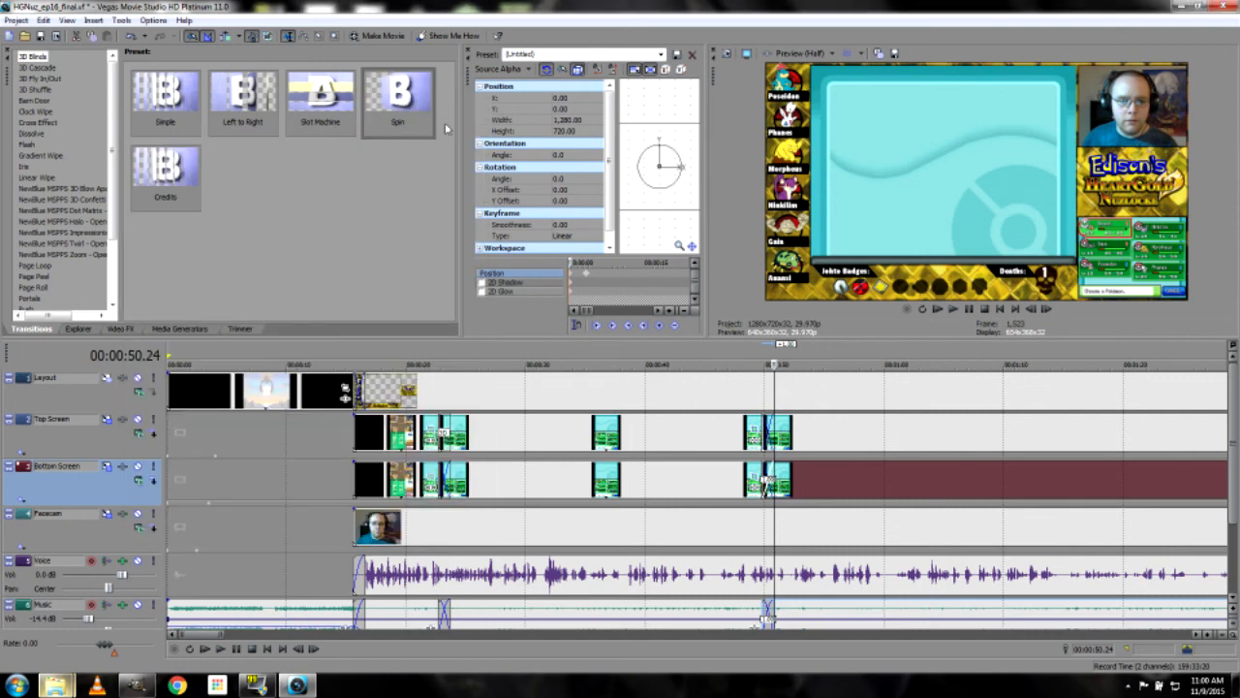
left_click_drag(401, 103, 447, 484)
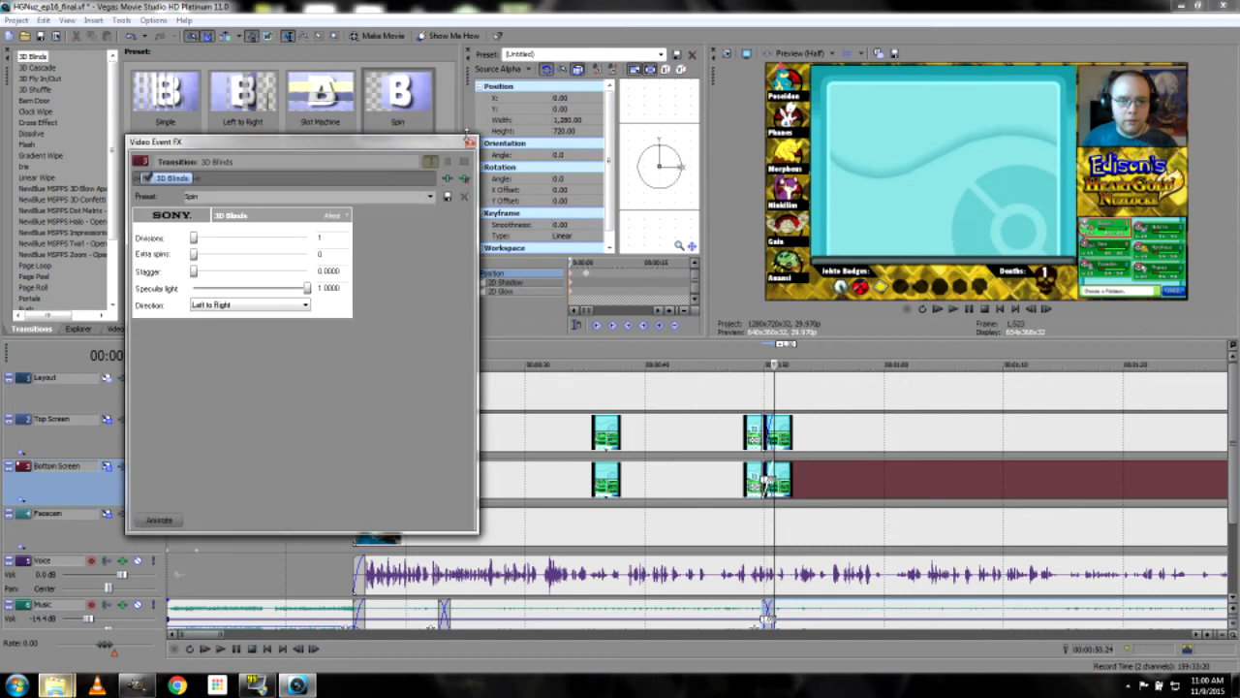
left_click(469, 141)
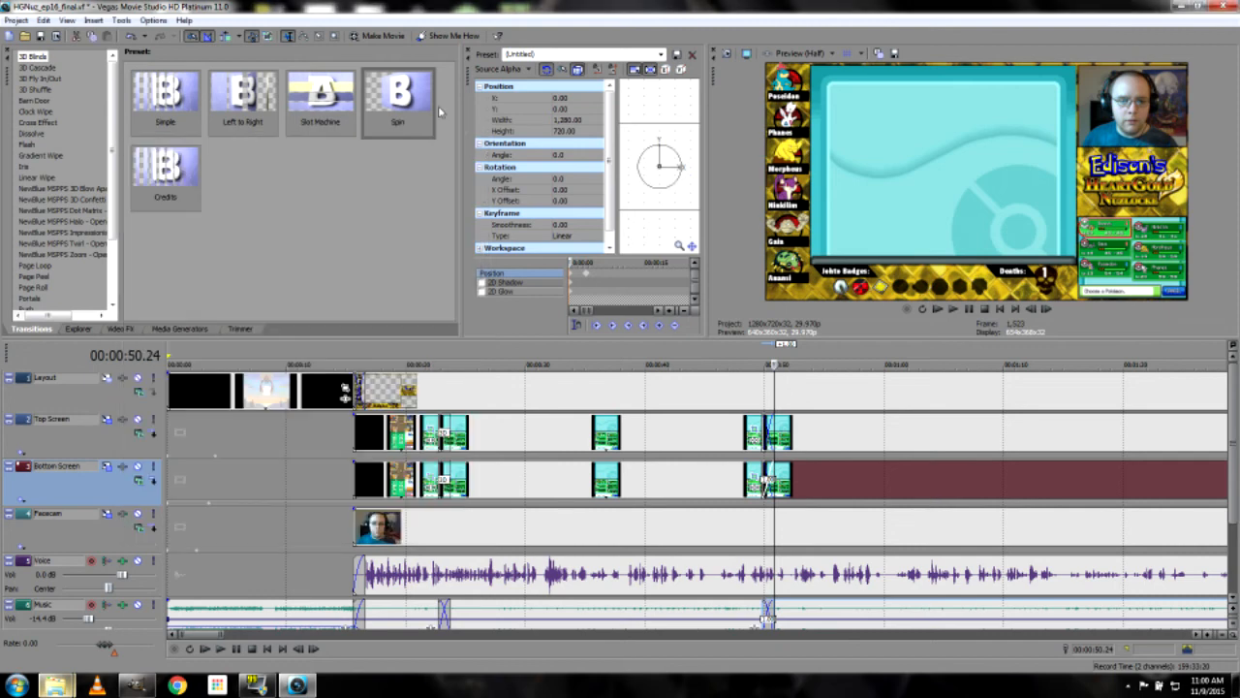
Apply the 3D Blinds Spin transition to the Top Screen and Bottom Screen overlaps at the end of the swapped section
left_click_drag(768, 436, 768, 436)
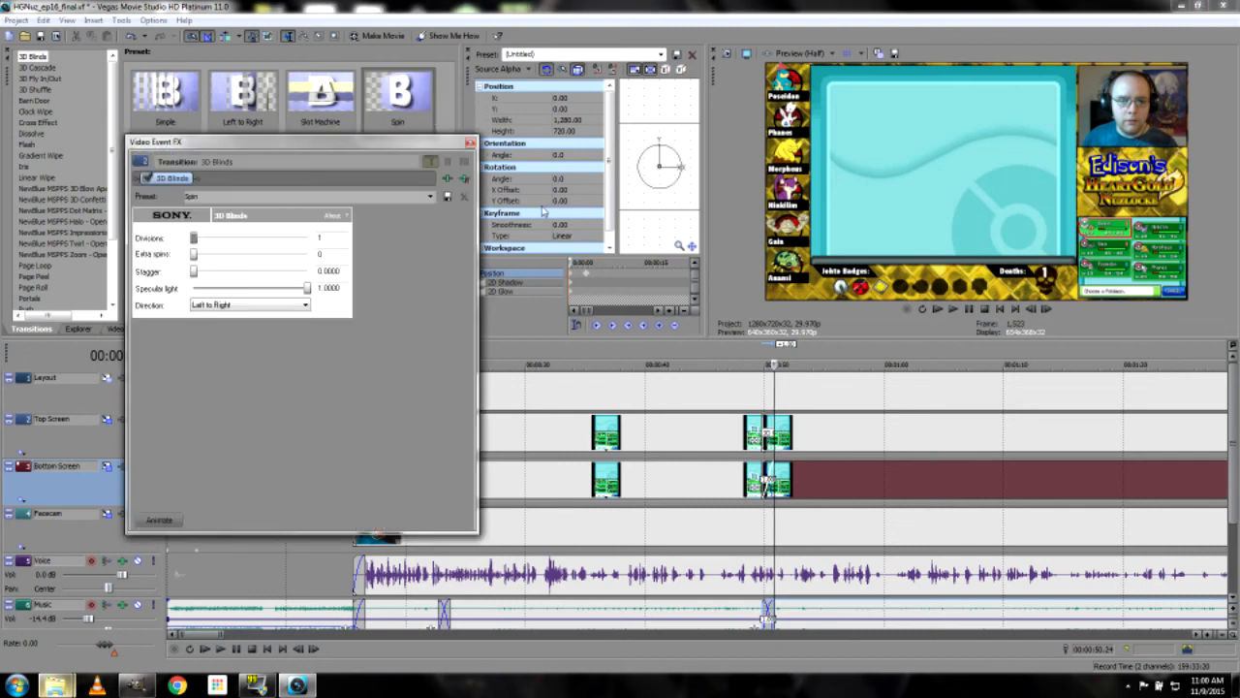
left_click(470, 142)
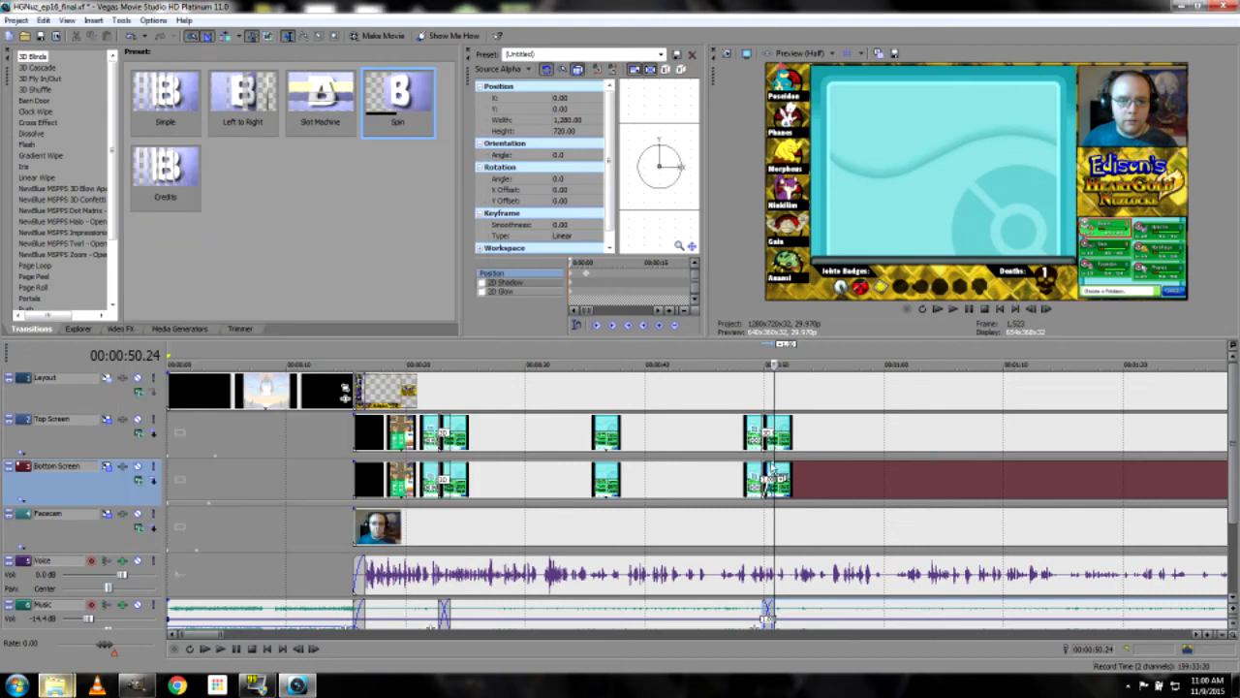
left_click(768, 482)
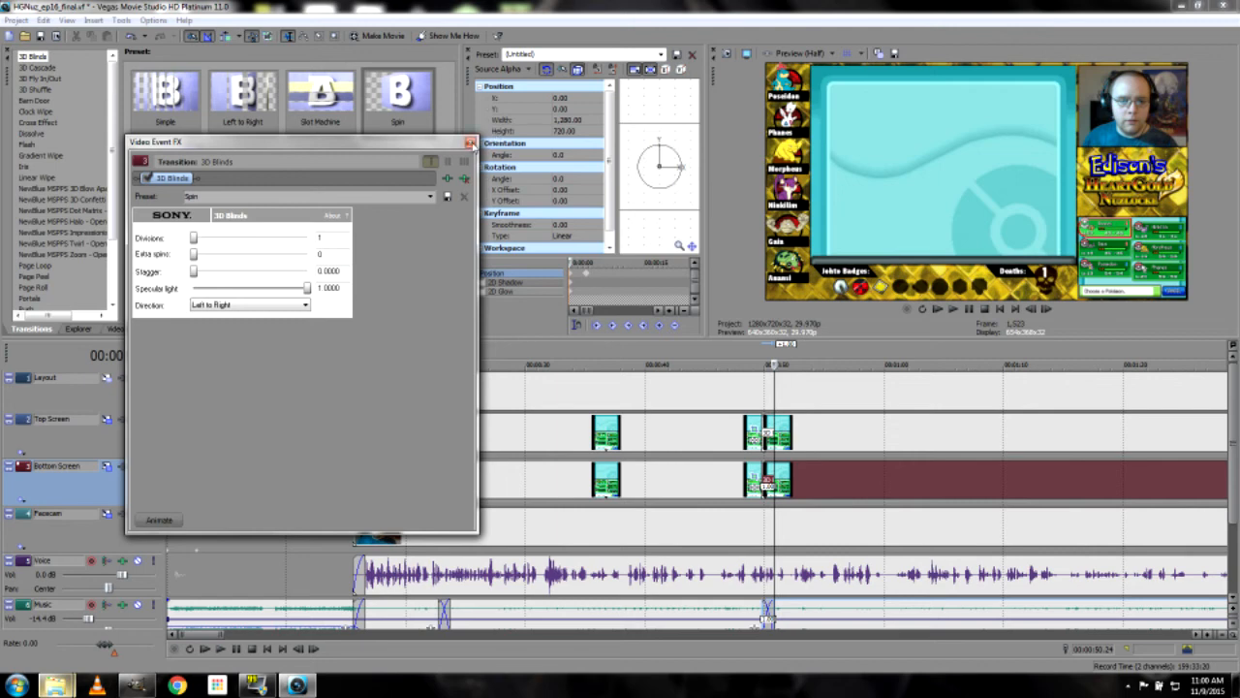
left_click(470, 142)
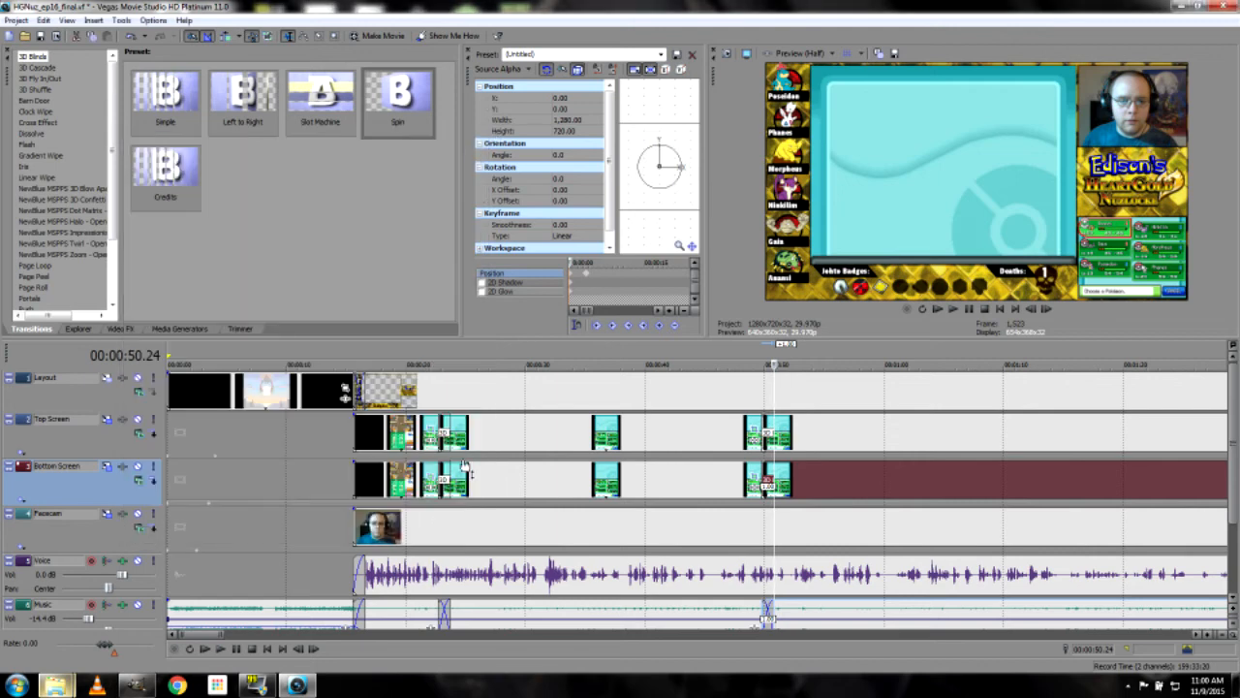
Play the start transition from 00:00:21.11 and the end transition of the swapped section to check both spins
left_click(423, 523)
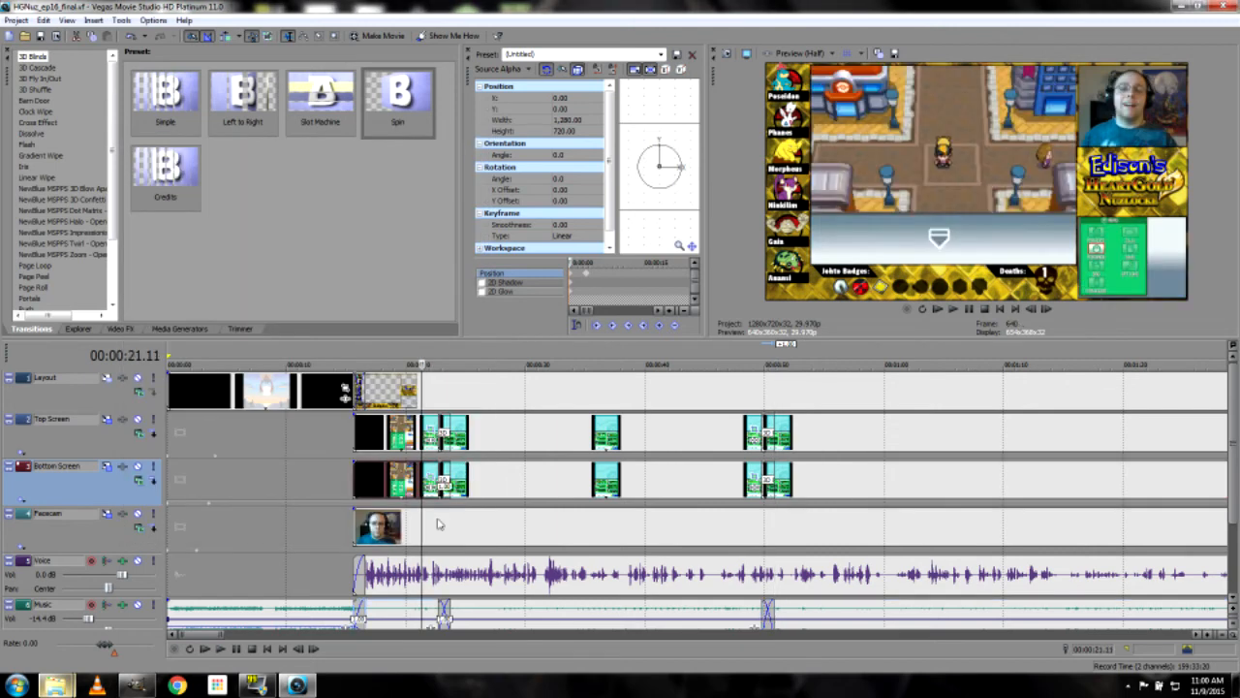
left_click(221, 649)
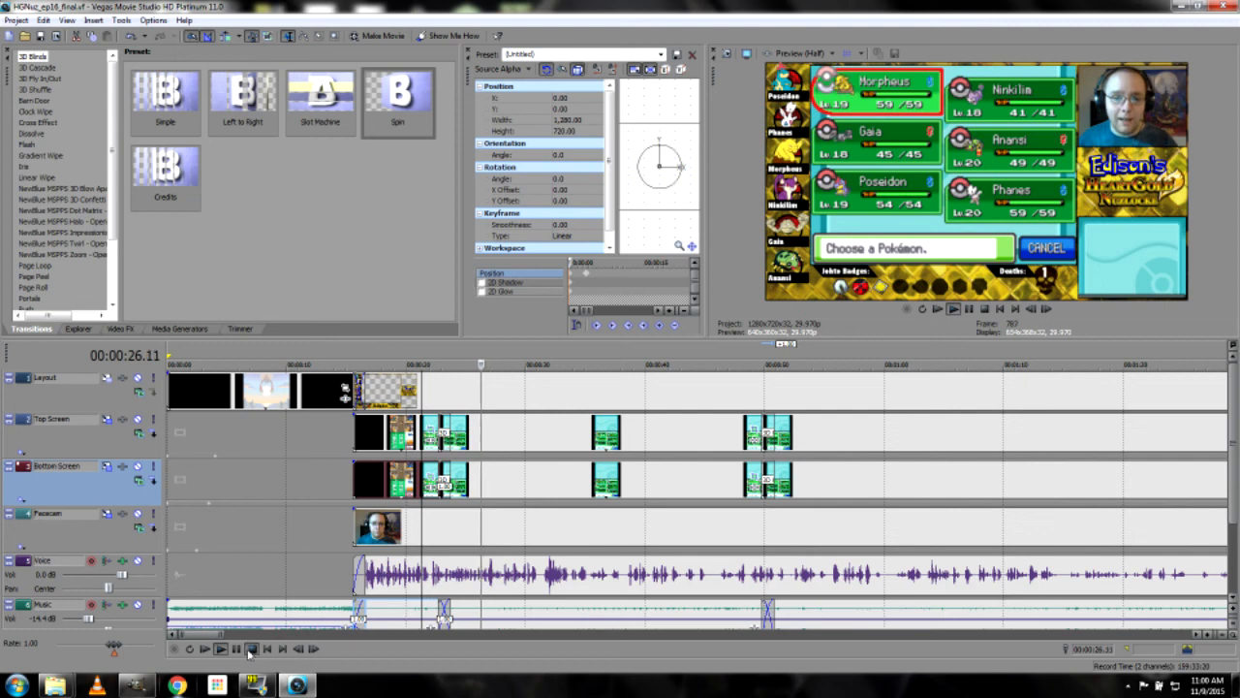
key("space")
left_click(746, 485)
left_click(221, 648)
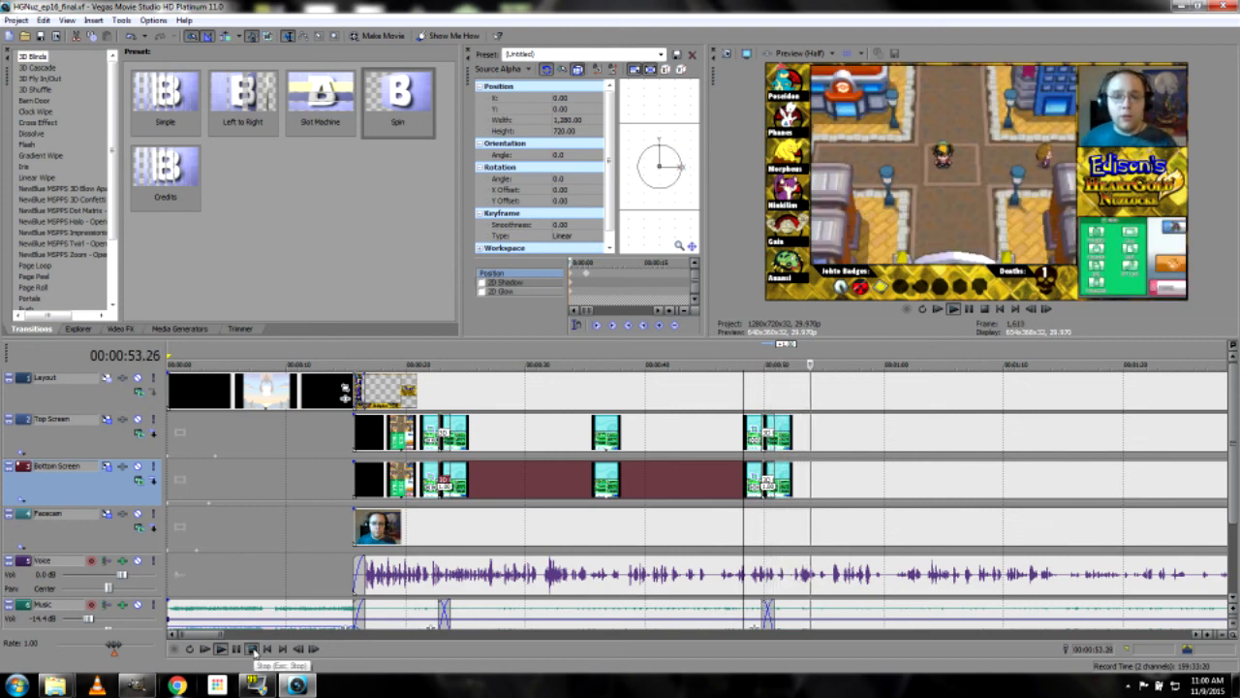
Stop the playback and move the playhead to 00:37:26.21, near the end of the Voice recording
left_click(253, 649)
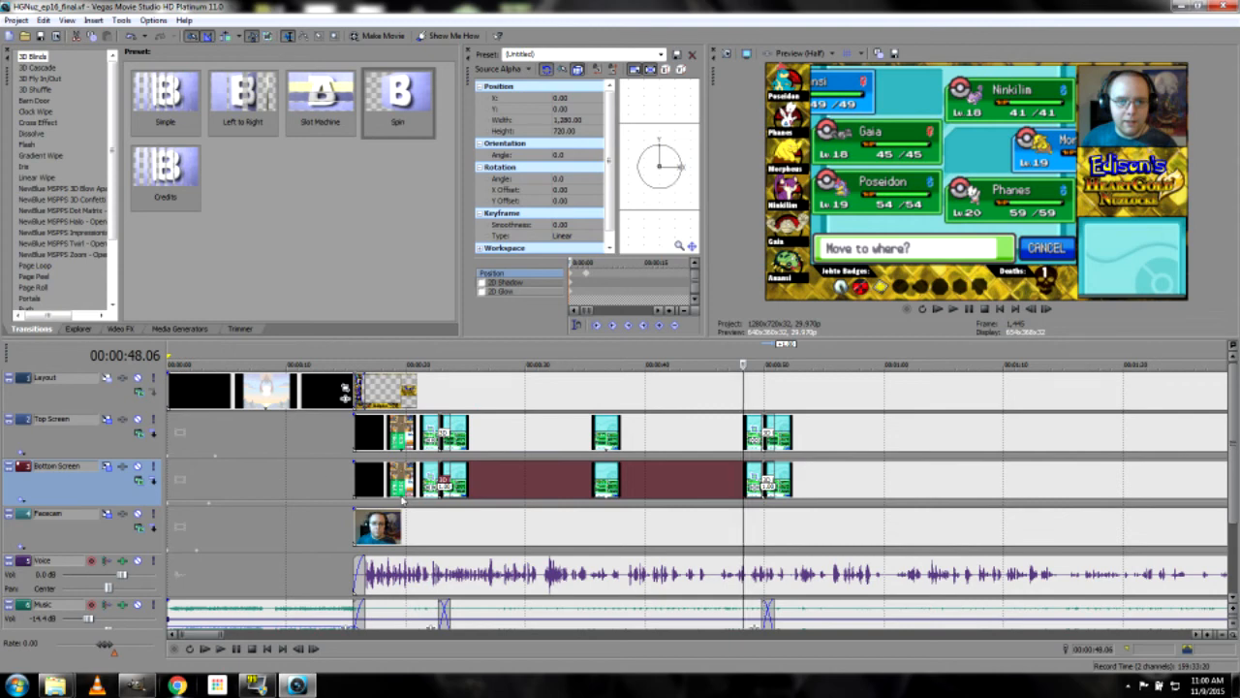
left_click(541, 436)
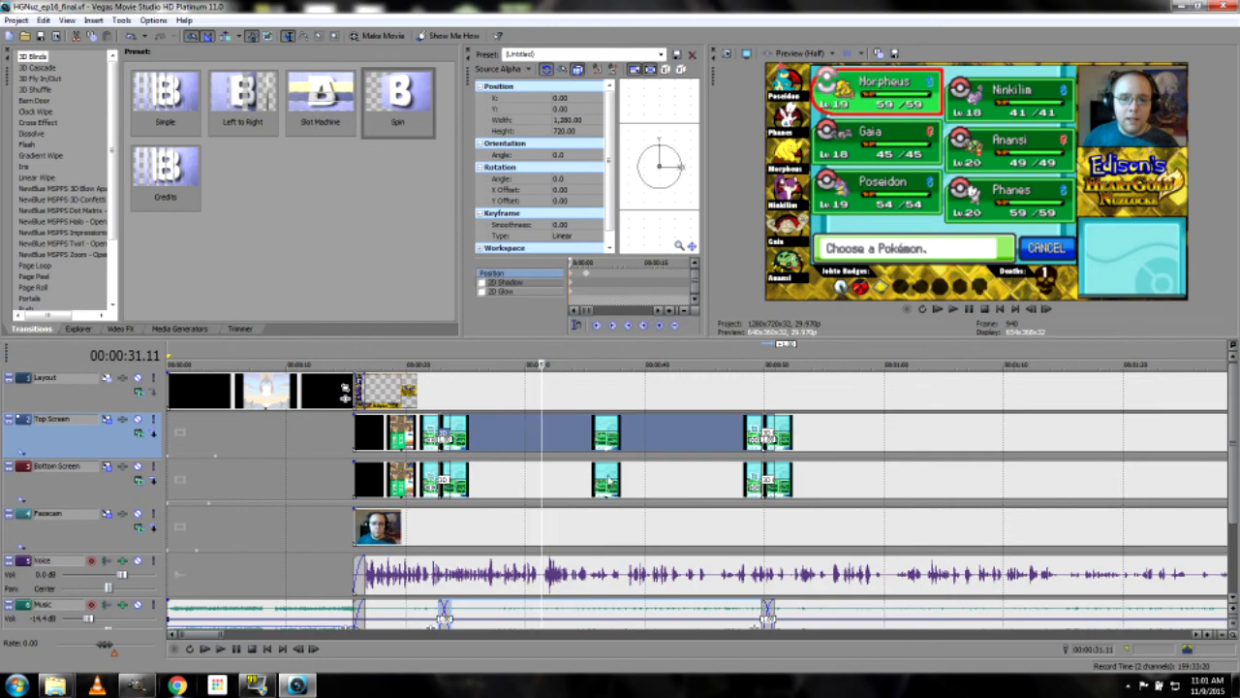
scroll(607, 479, "down", 2)
scroll(601, 480, "down", 1)
left_click_drag(247, 634, 950, 592)
left_click(960, 516)
scroll(957, 519, "down", 4)
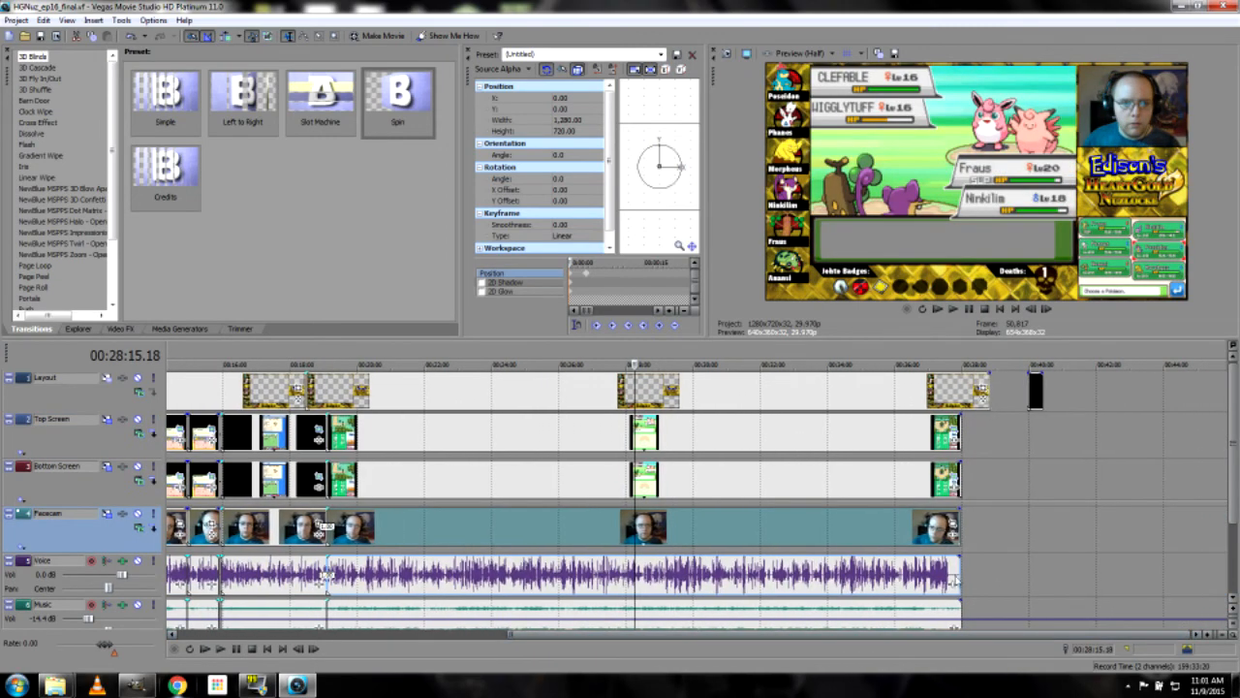
left_click(946, 571)
scroll(979, 581, "up", 4)
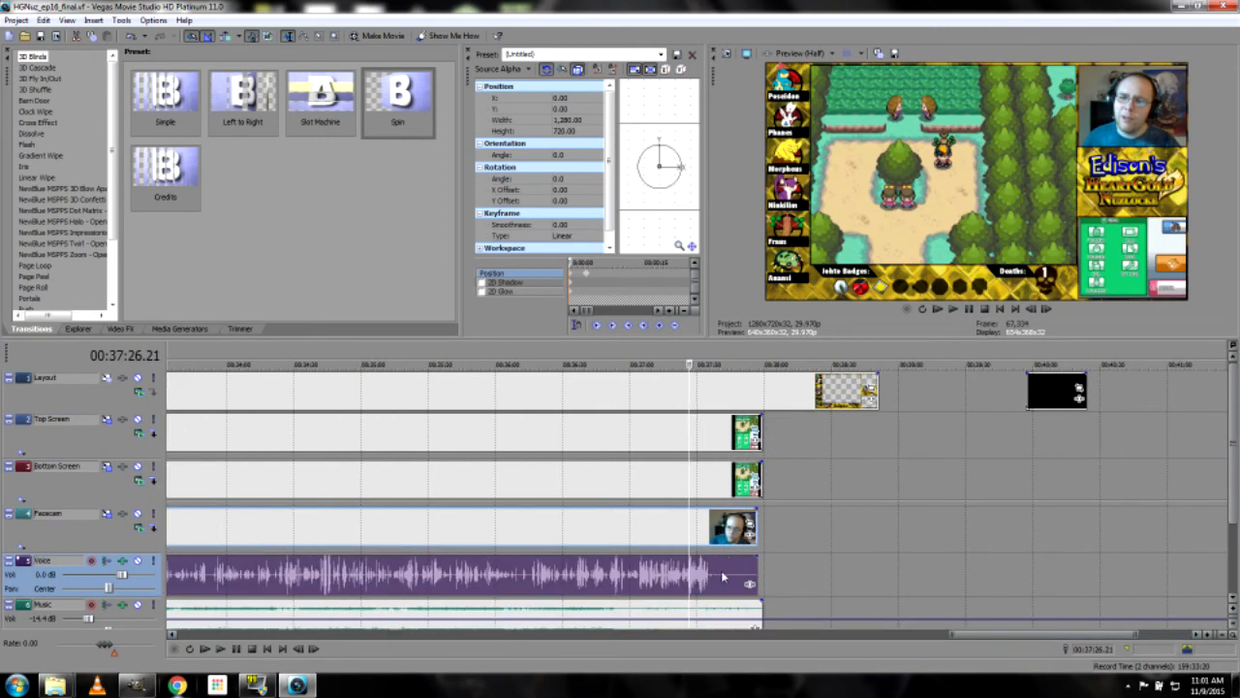
Play the end of the commentary from 00:37:34.02 to find where the talking stops
scroll(719, 578, "up", 3)
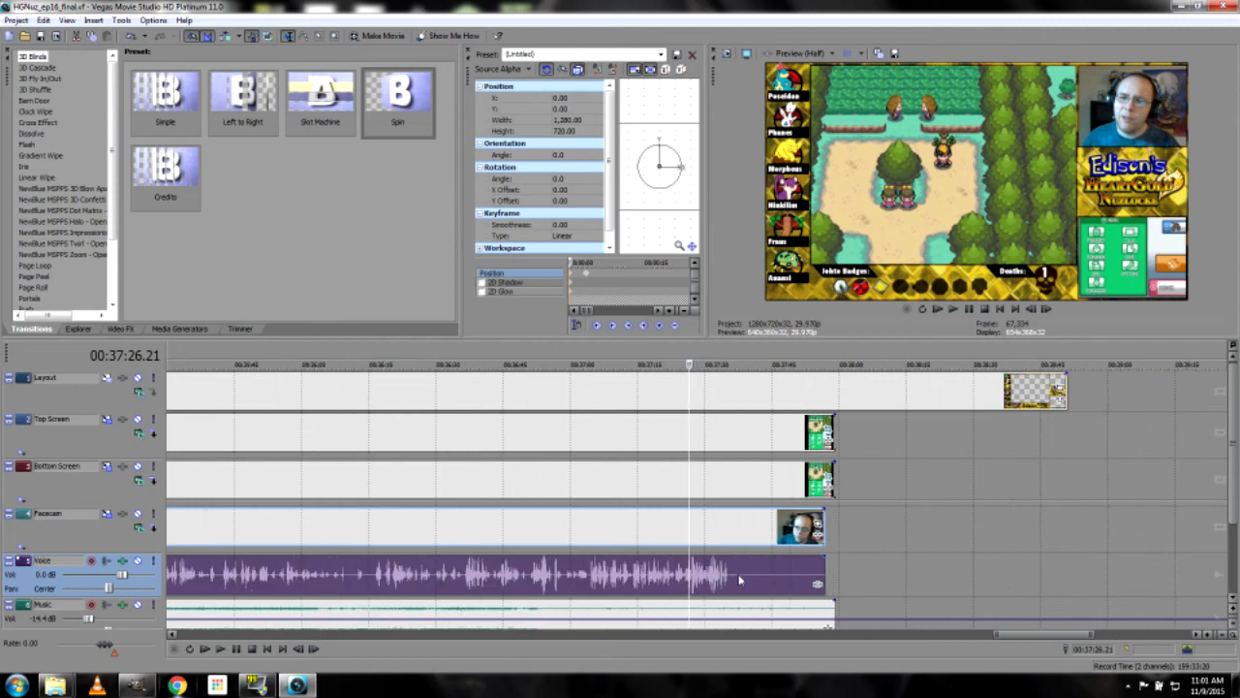
left_click(723, 575)
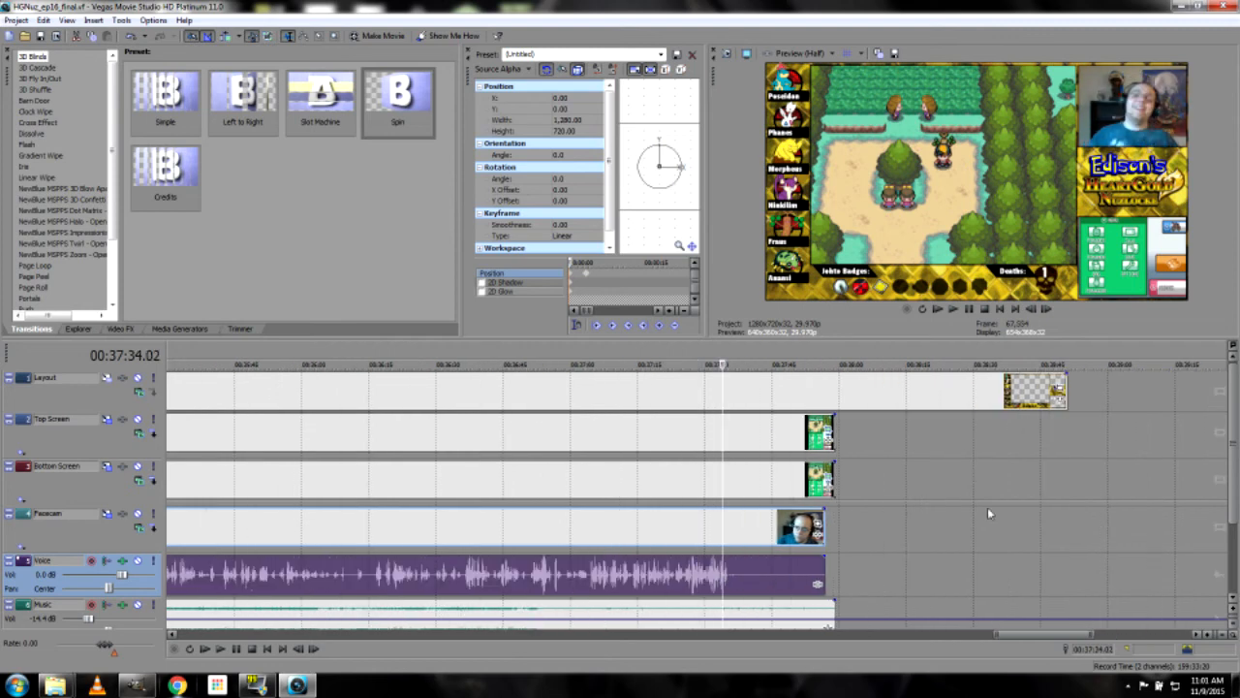
scroll(998, 517, "up", 1)
left_click_drag(1233, 434, 1233, 463)
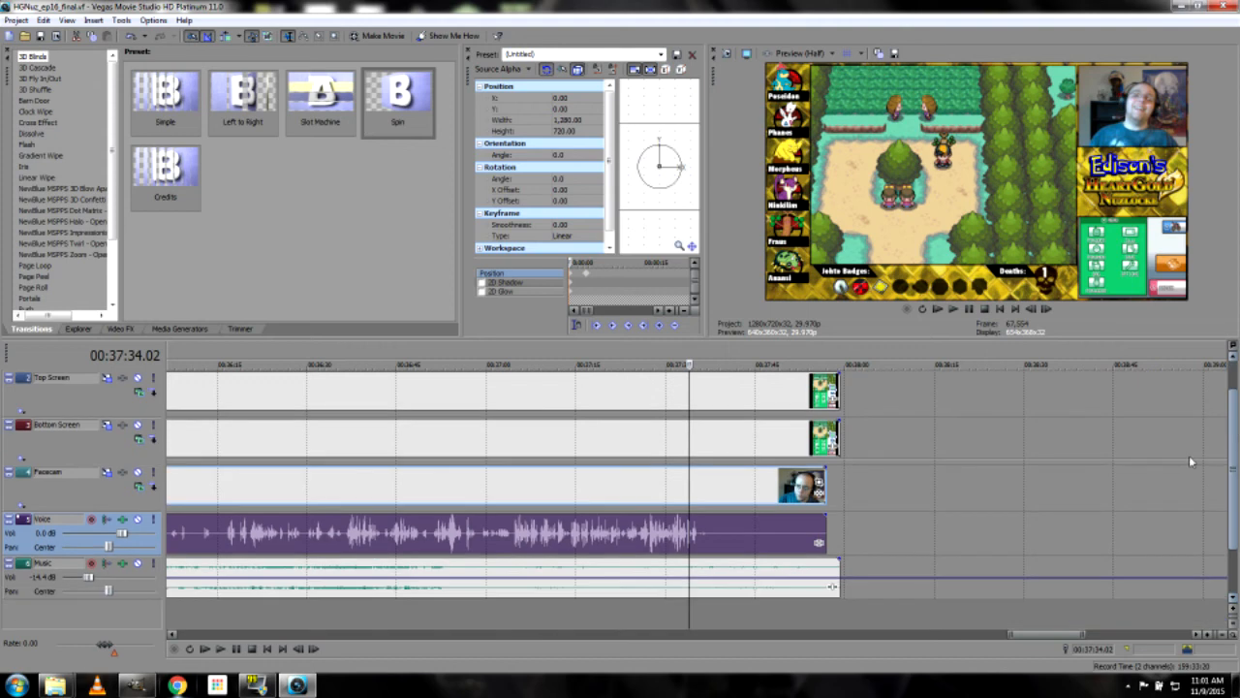
left_click(220, 649)
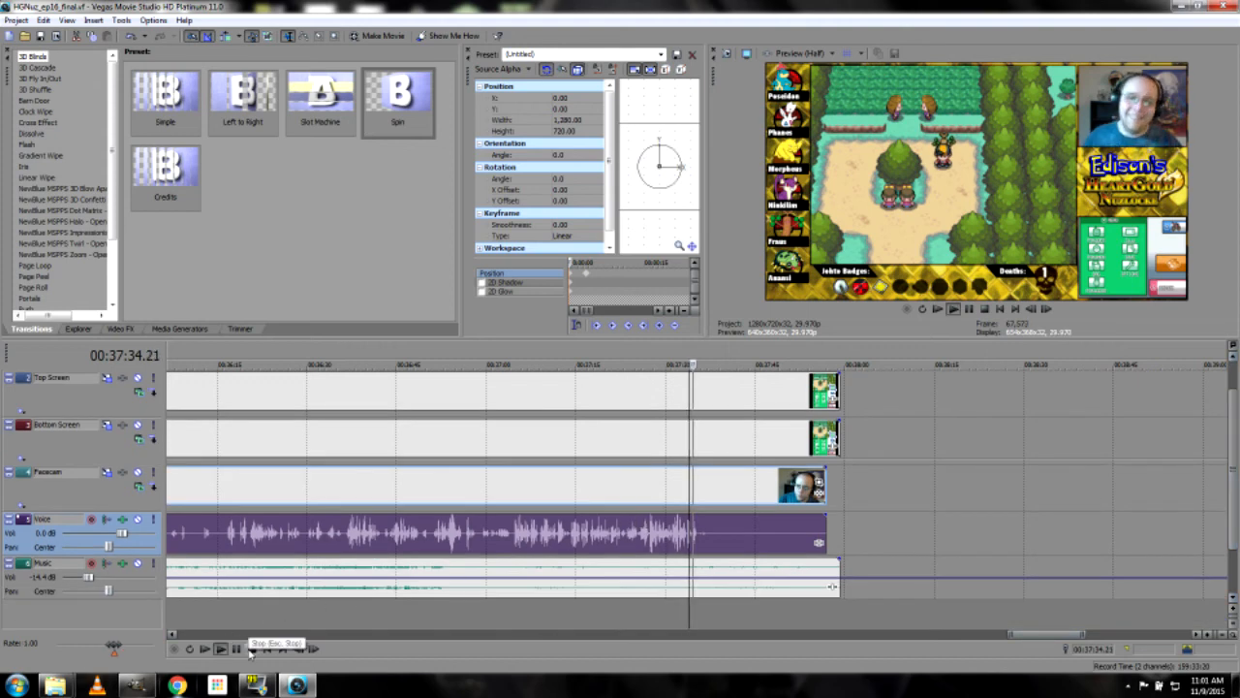
left_click(251, 649)
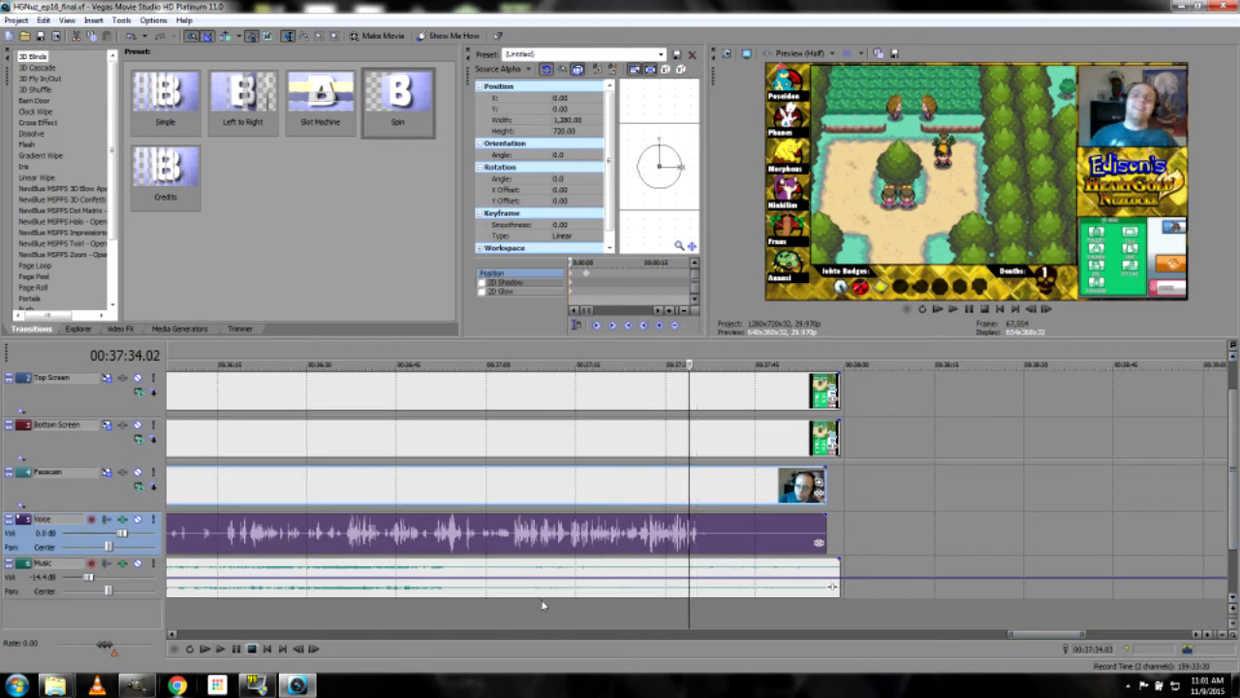
Split the Layout clip at 00:37:35.27, just after the commentary ends, and delete the part behind the cut
left_click(701, 542)
scroll(723, 549, "up", 2)
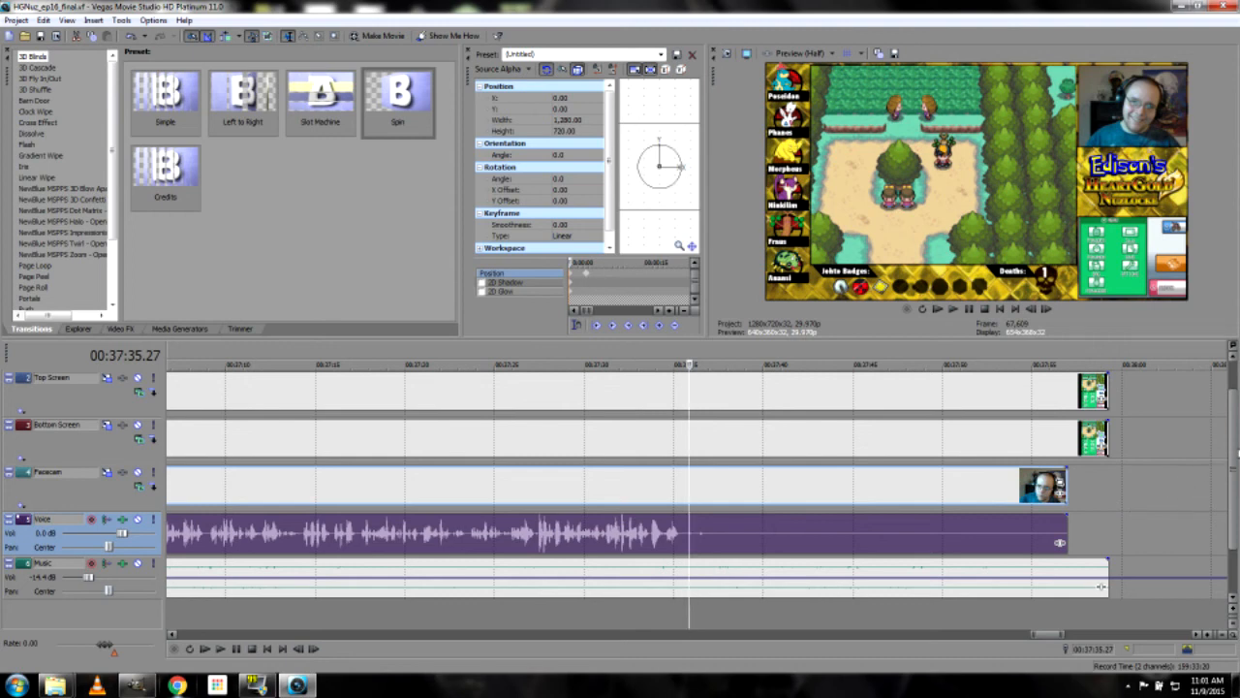
left_click_drag(1234, 451, 1233, 425)
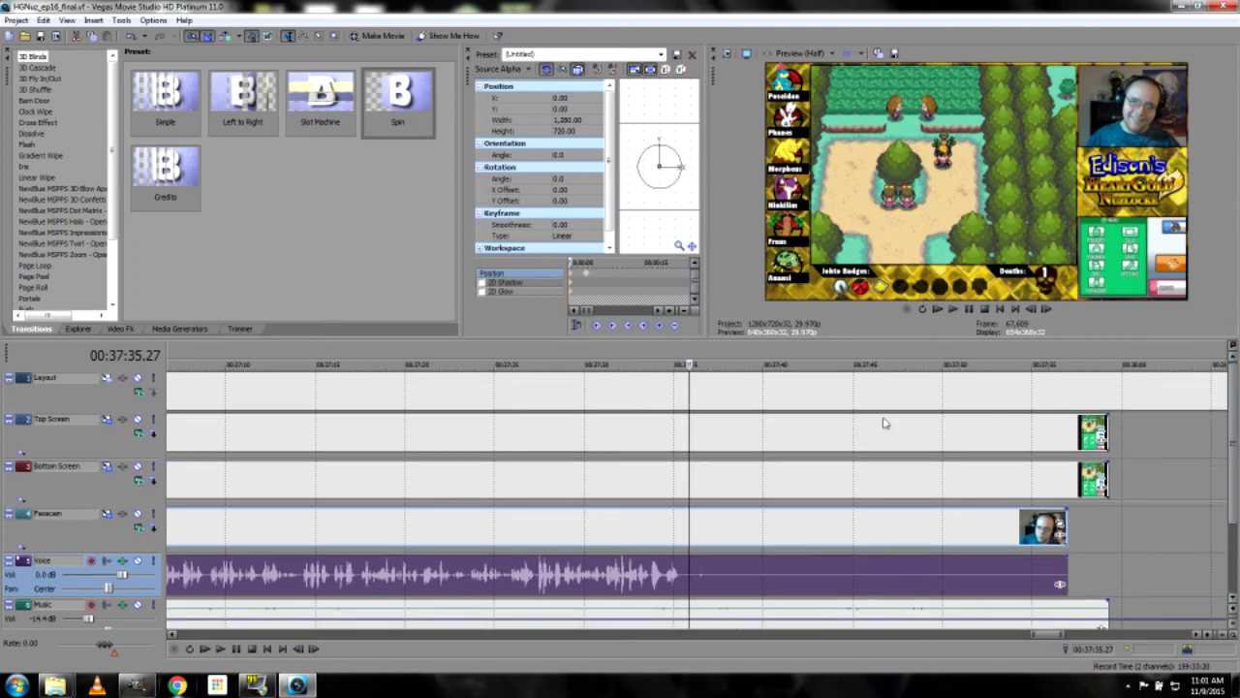
left_click(690, 392)
key("Left")
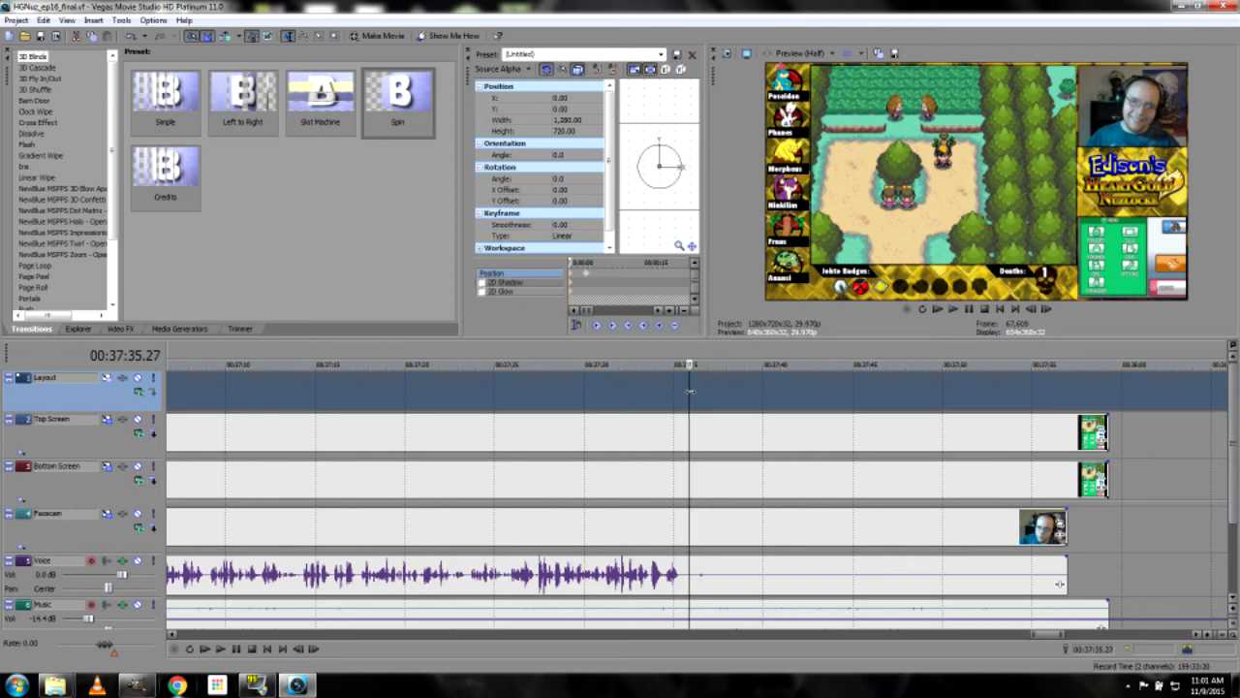
key("s")
key("Delete")
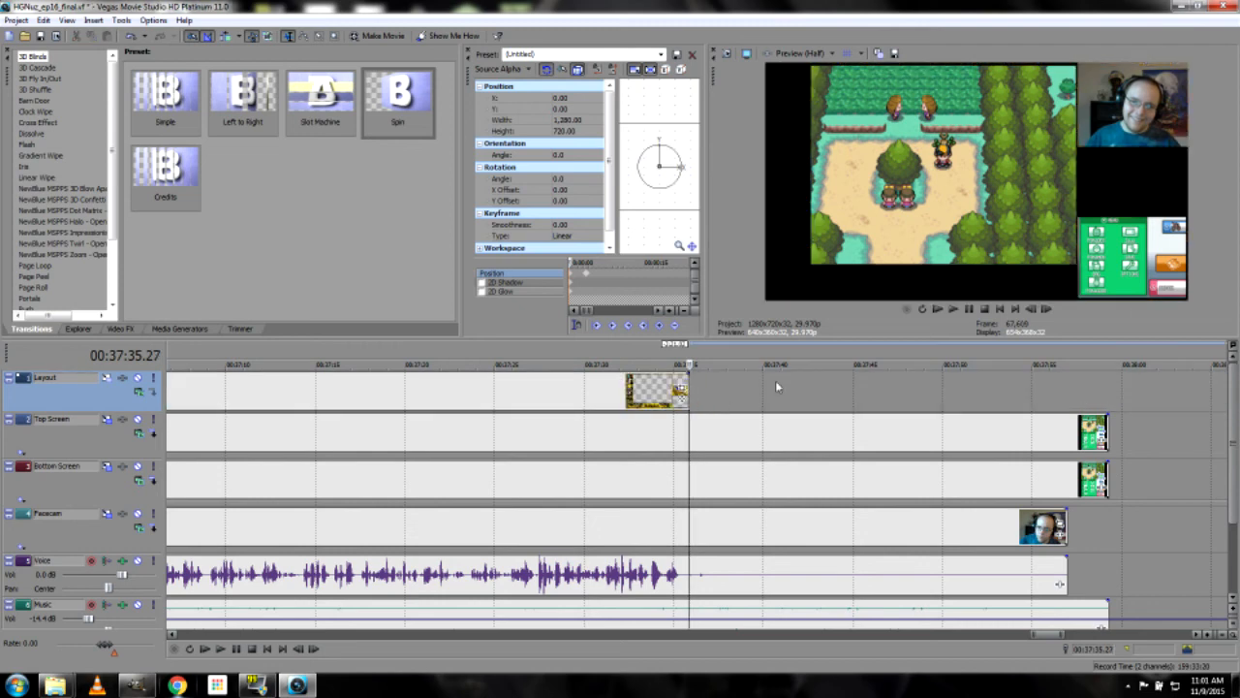
Extend the cut end of the Layout clip by about one second
scroll(707, 423, "down", 5)
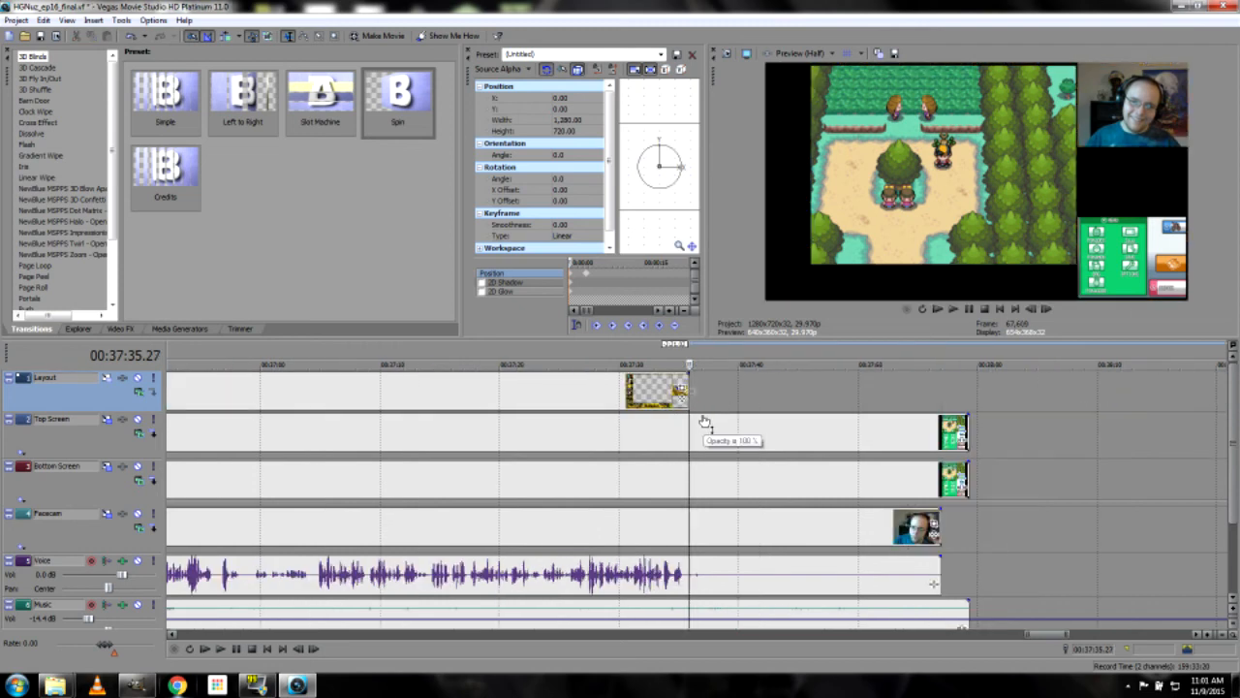
left_click(682, 392)
left_click_drag(682, 392, 691, 393)
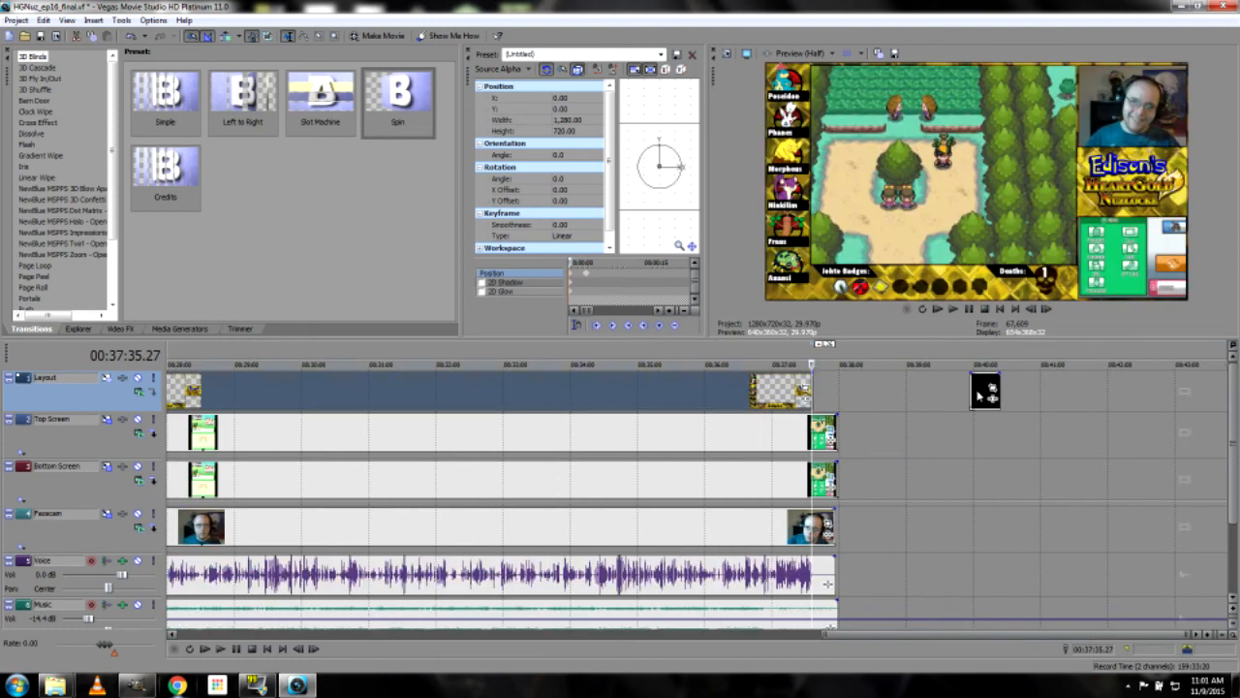
Move the patron end-screen clip on the Layout track up to the layout overlay and overlap the two by one second
left_click(979, 393)
left_click_drag(985, 387, 834, 389)
left_click(824, 400)
scroll(887, 447, "up", 3)
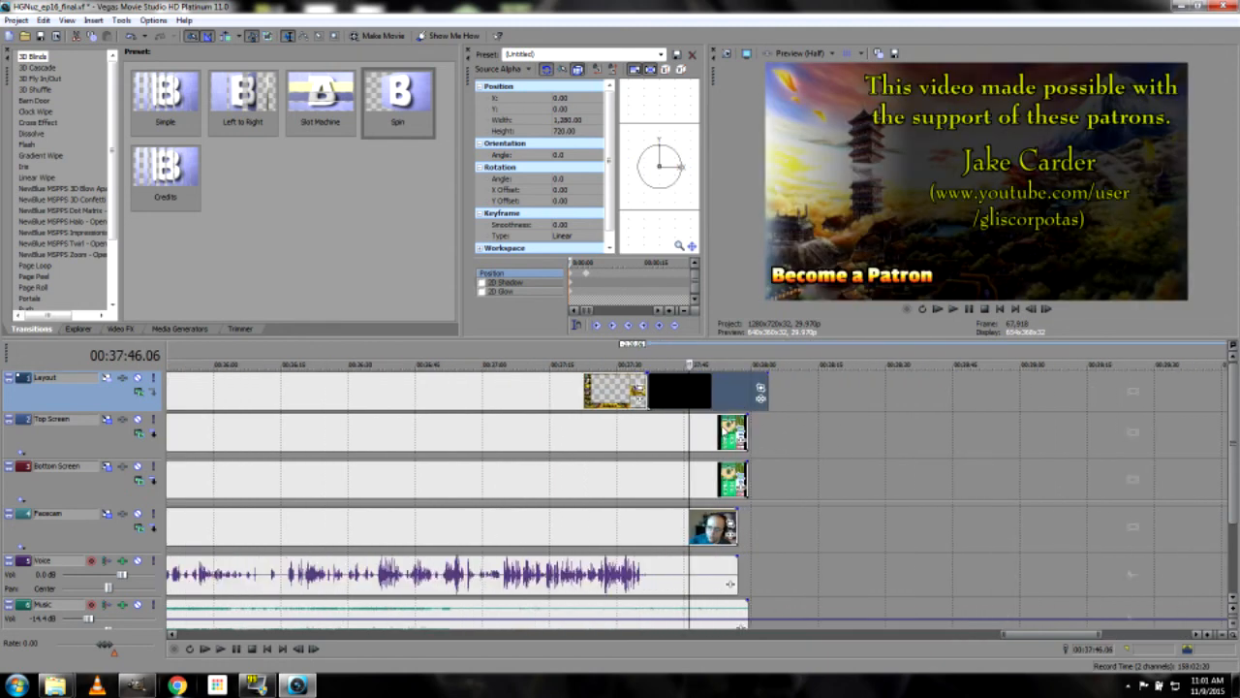
left_click_drag(716, 393, 710, 394)
scroll(655, 398, "up", 3)
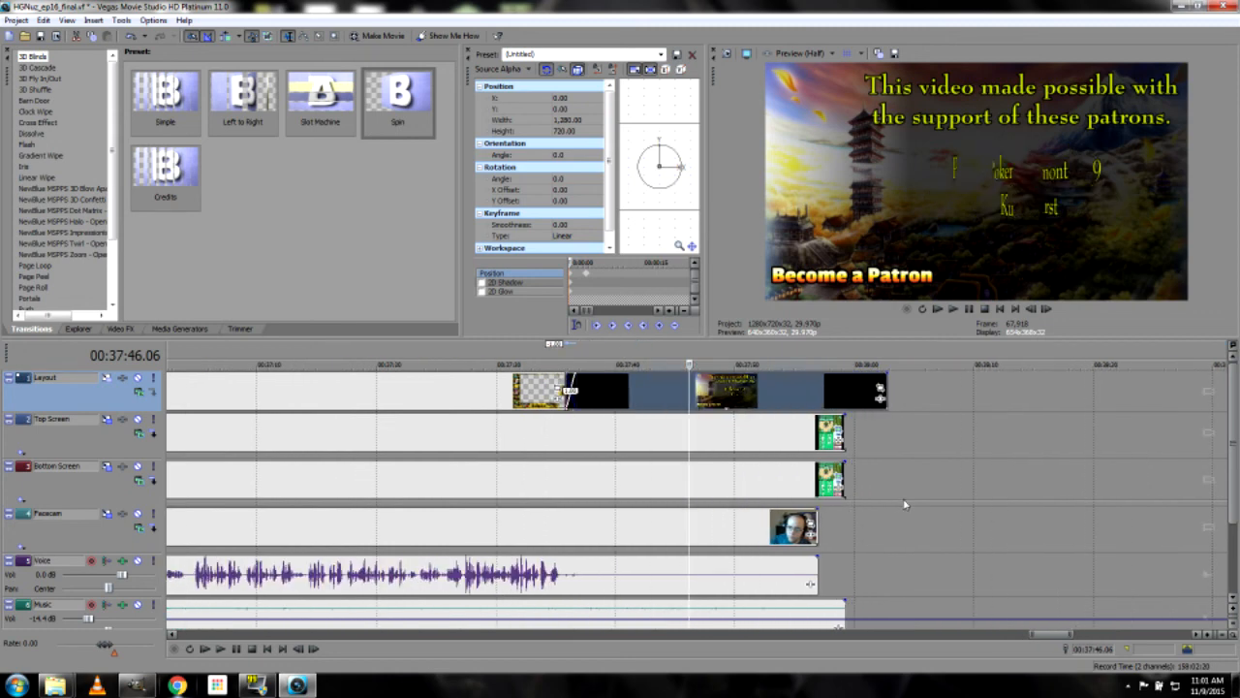
scroll(907, 543, "down", 2)
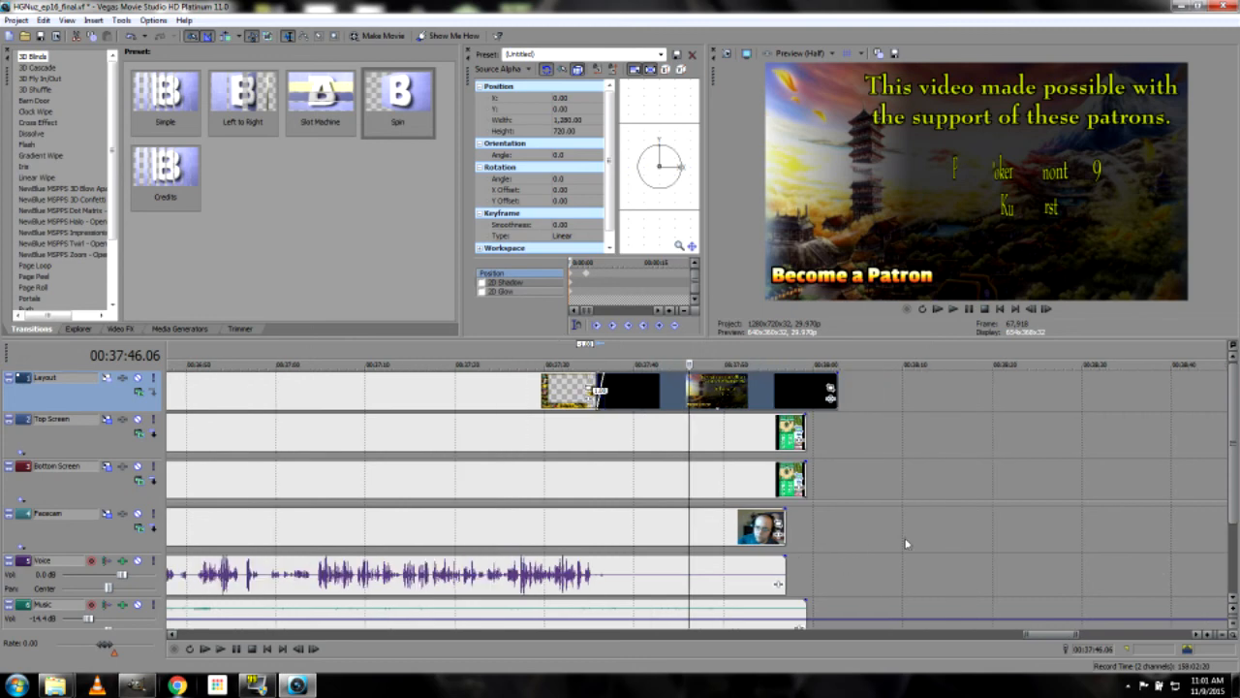
Shorten the ends of the Facecam and Voice clips by about 12 seconds and fade out the Voice clip
left_click(605, 535)
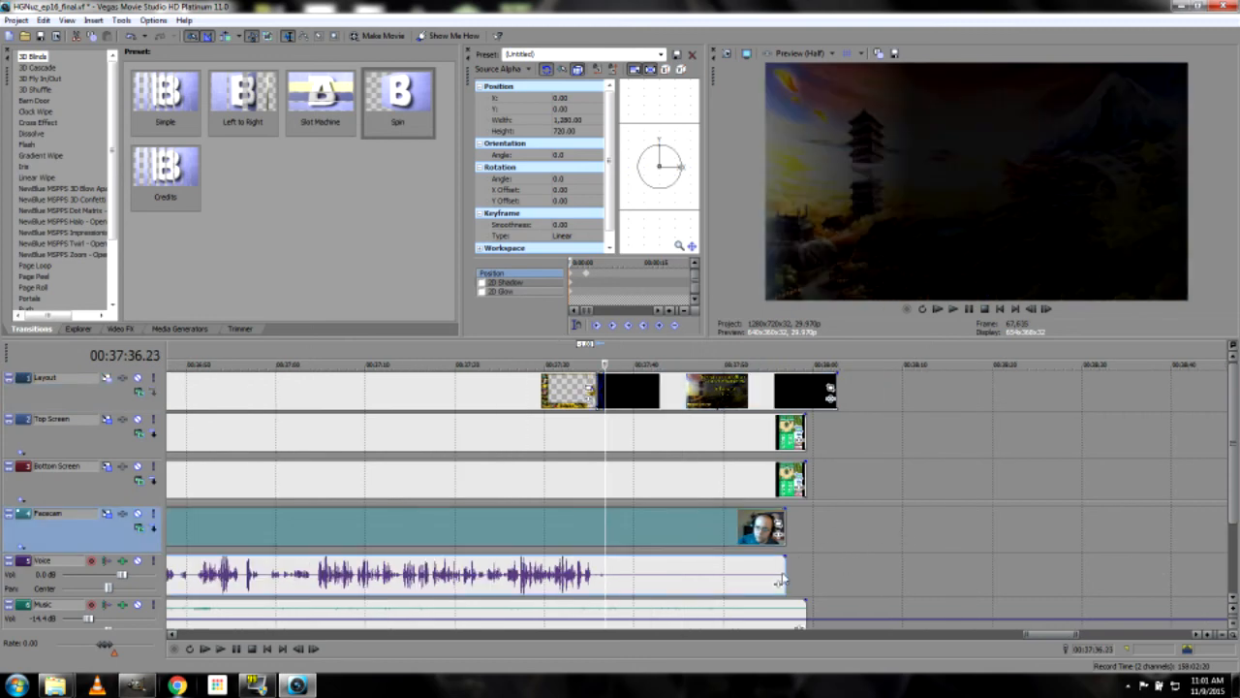
left_click_drag(783, 562, 676, 562)
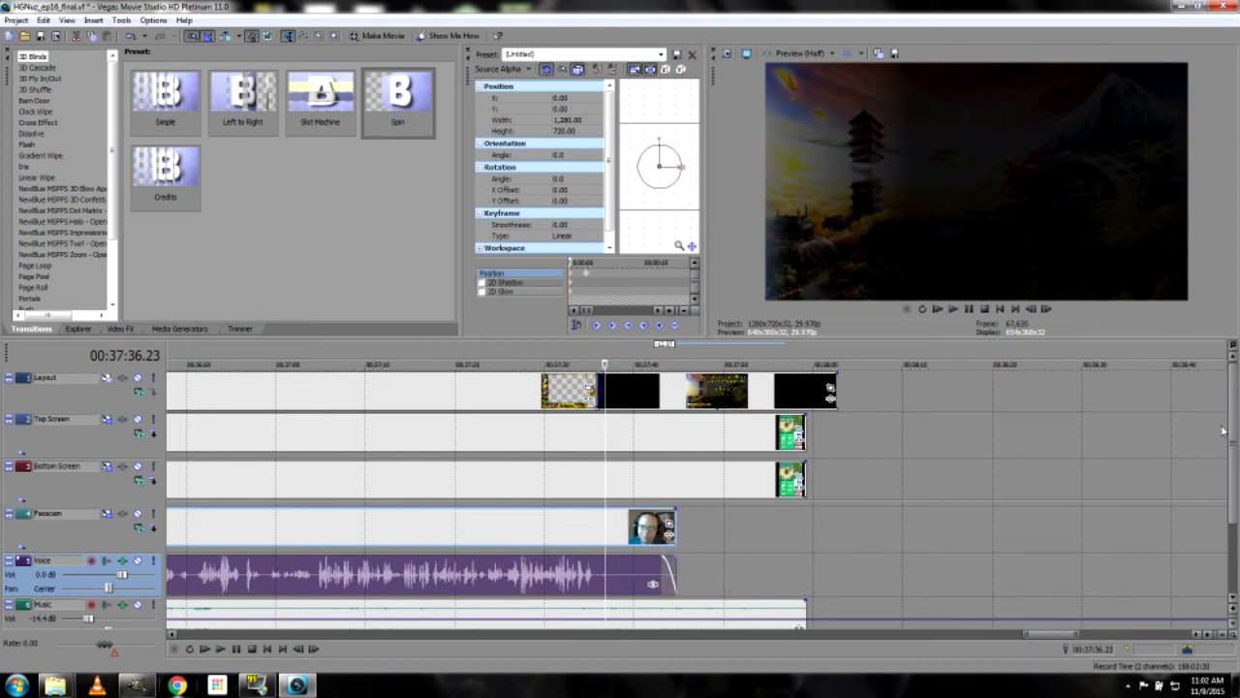
scroll(1223, 431, "down", 1)
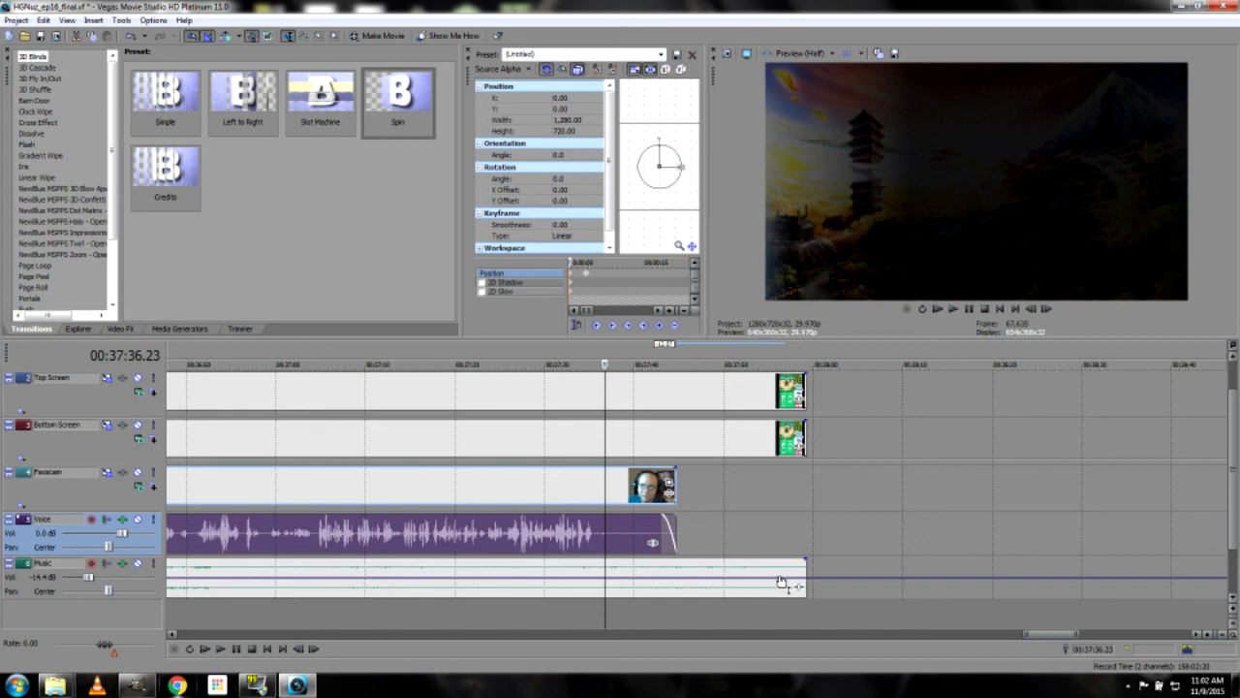
scroll(1238, 488, "up", 1)
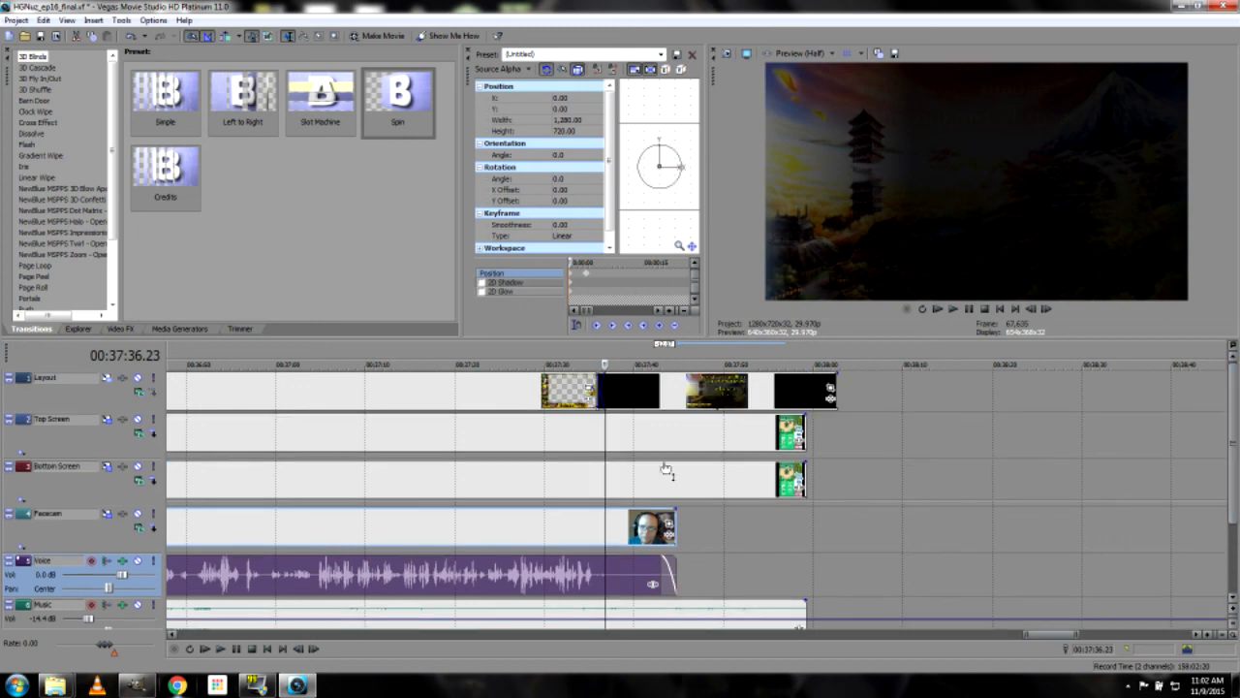
Play from 00:37:34.12 to check the crossfade from the game layout into the patron end screen
left_click(585, 449)
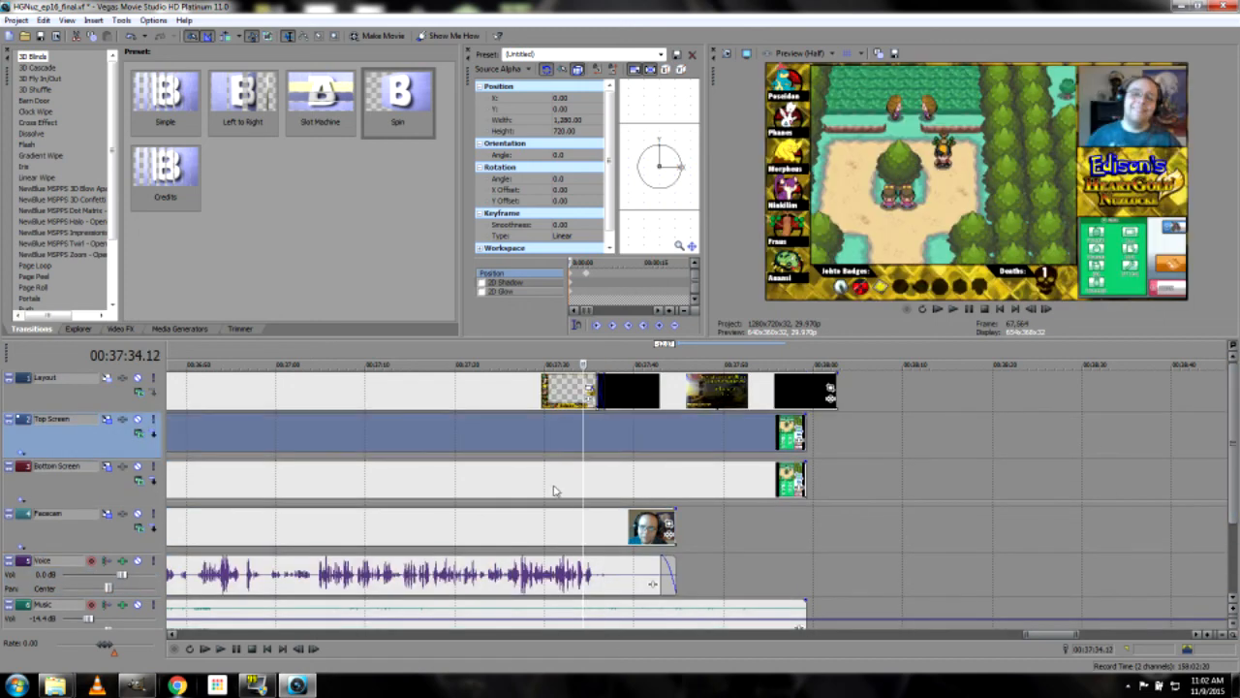
left_click(220, 649)
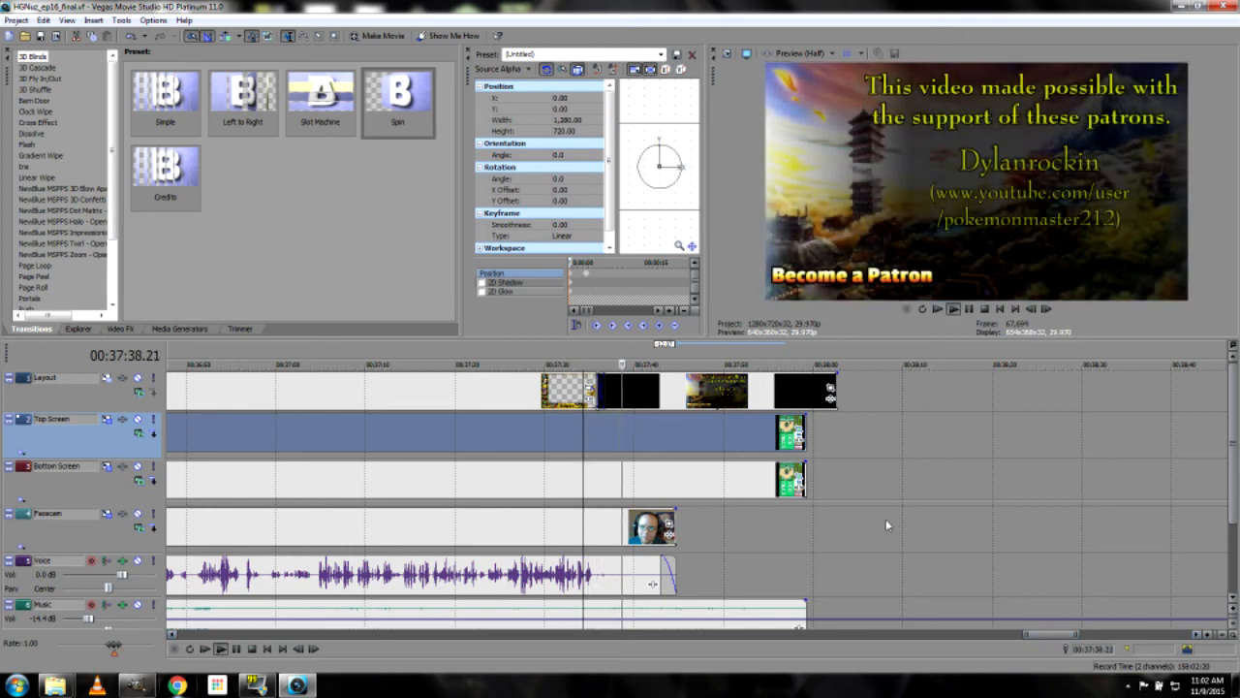
left_click(252, 649)
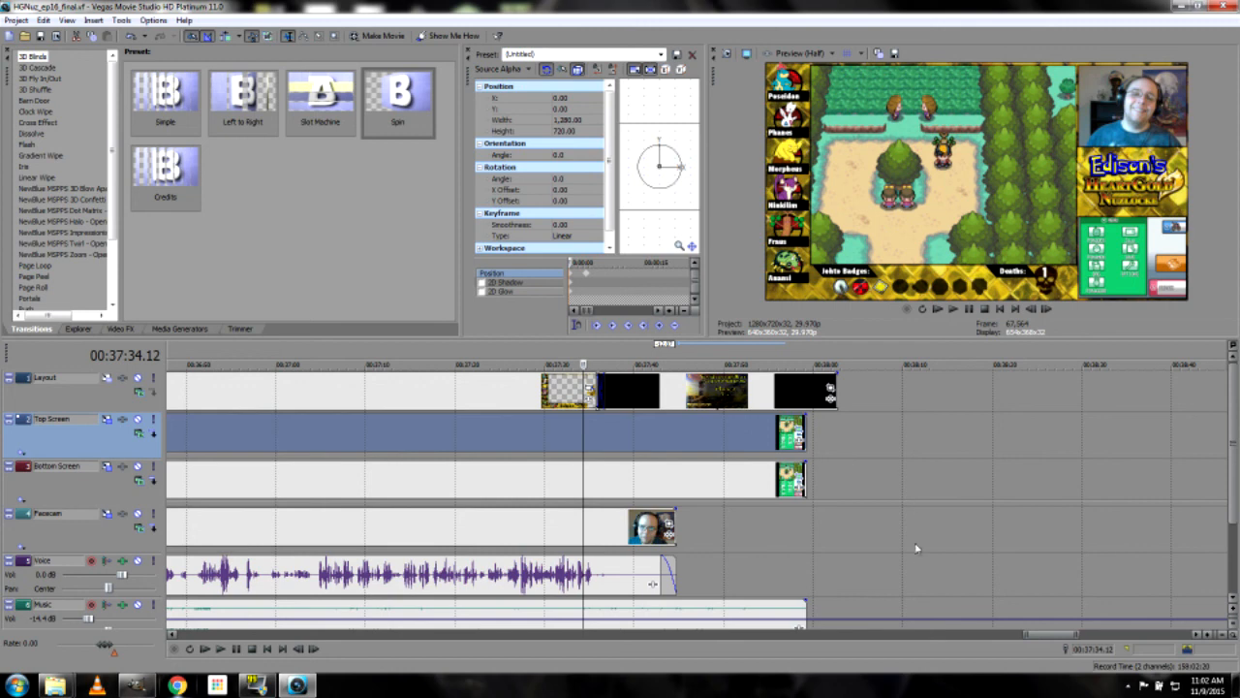
Add a fade-out of about two seconds to the end of the Music clip
scroll(1221, 461, "down", 2)
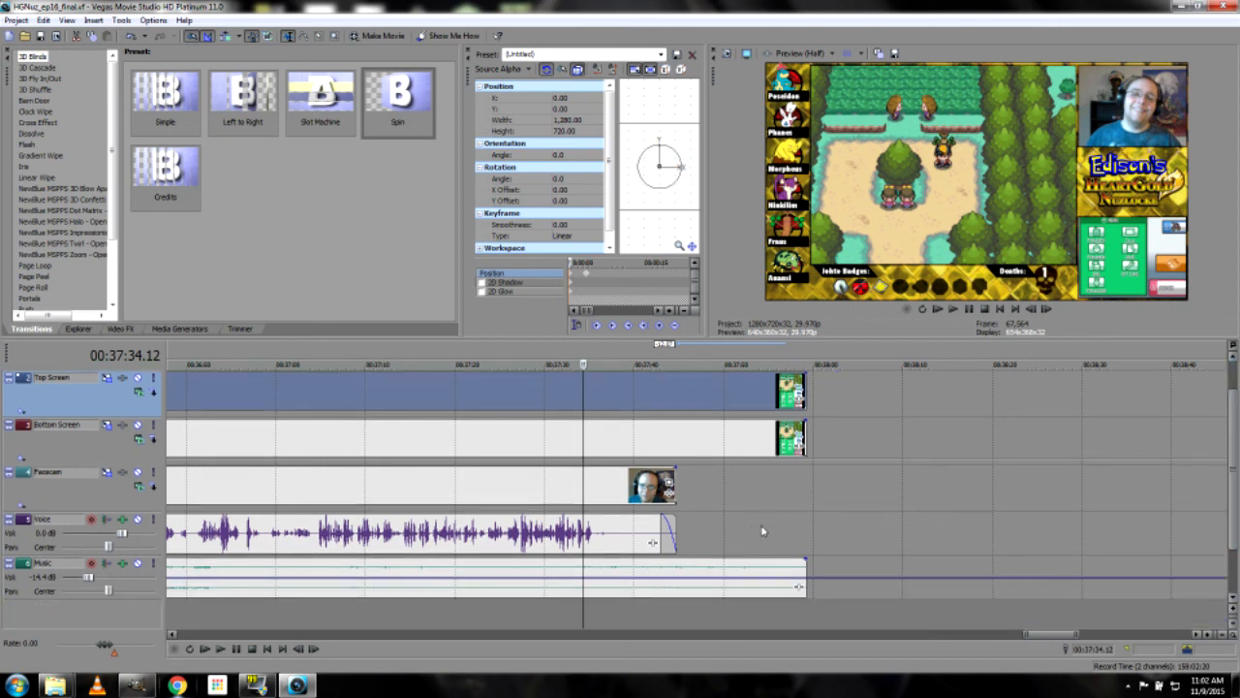
left_click(785, 535)
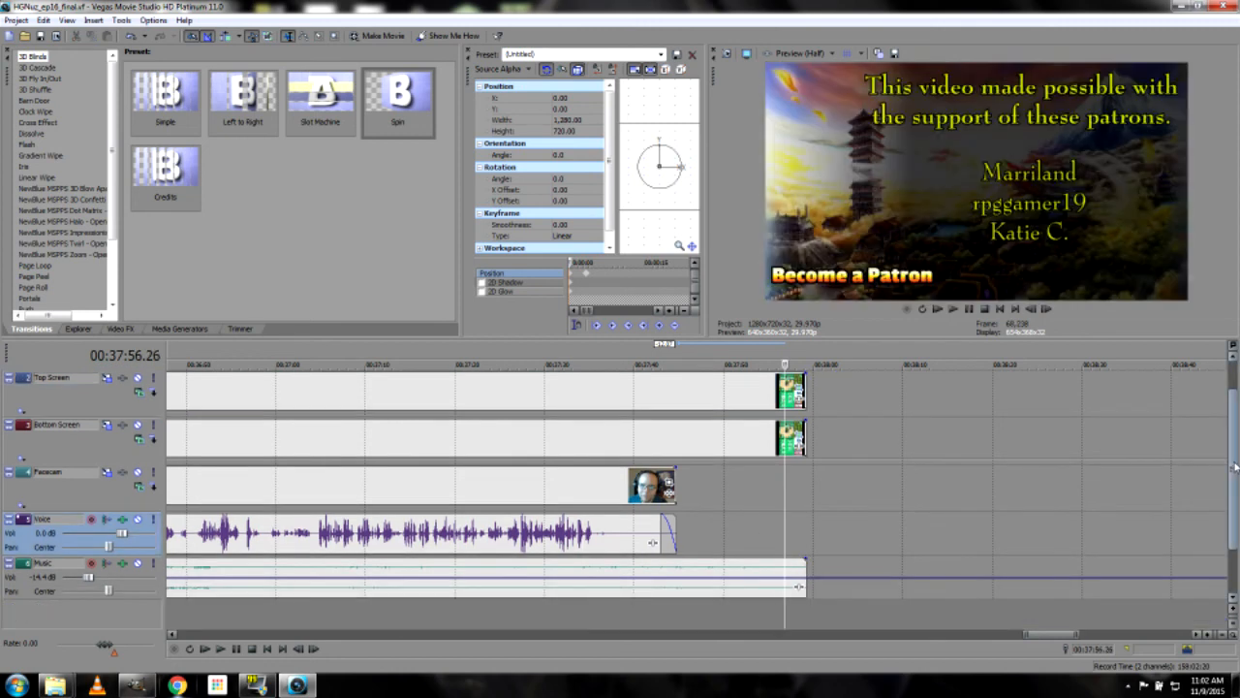
scroll(1233, 455, "up", 2)
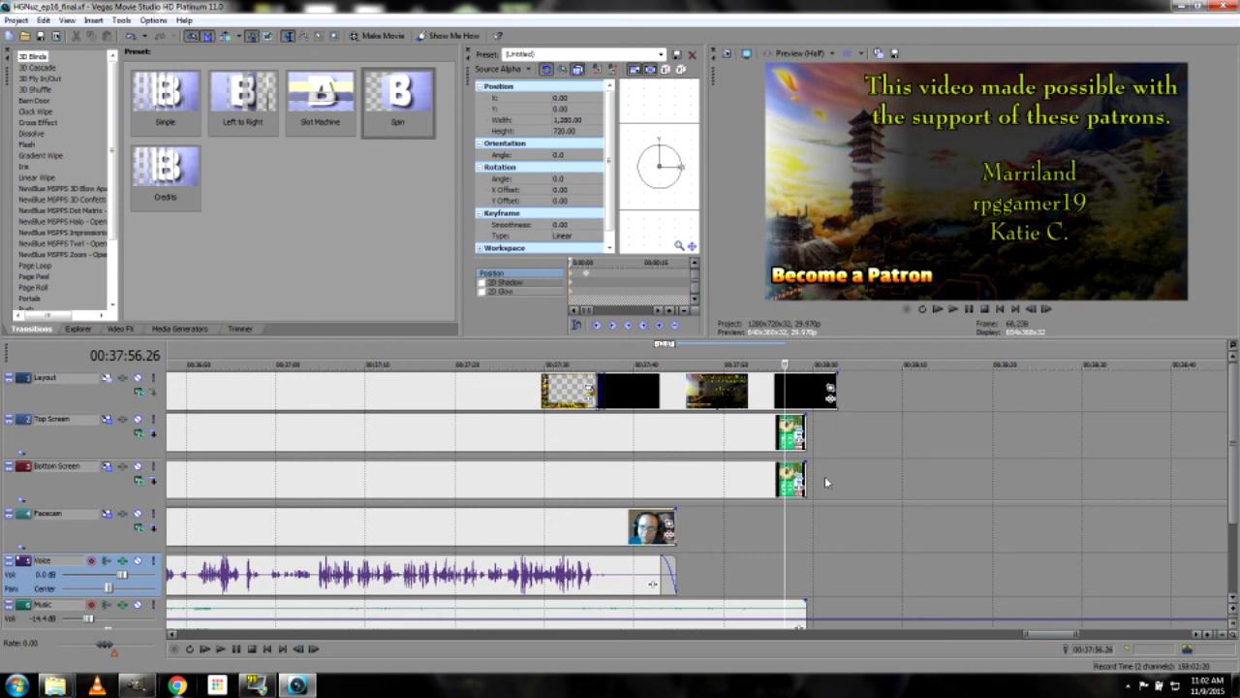
left_click(803, 605)
left_click_drag(803, 607, 819, 598)
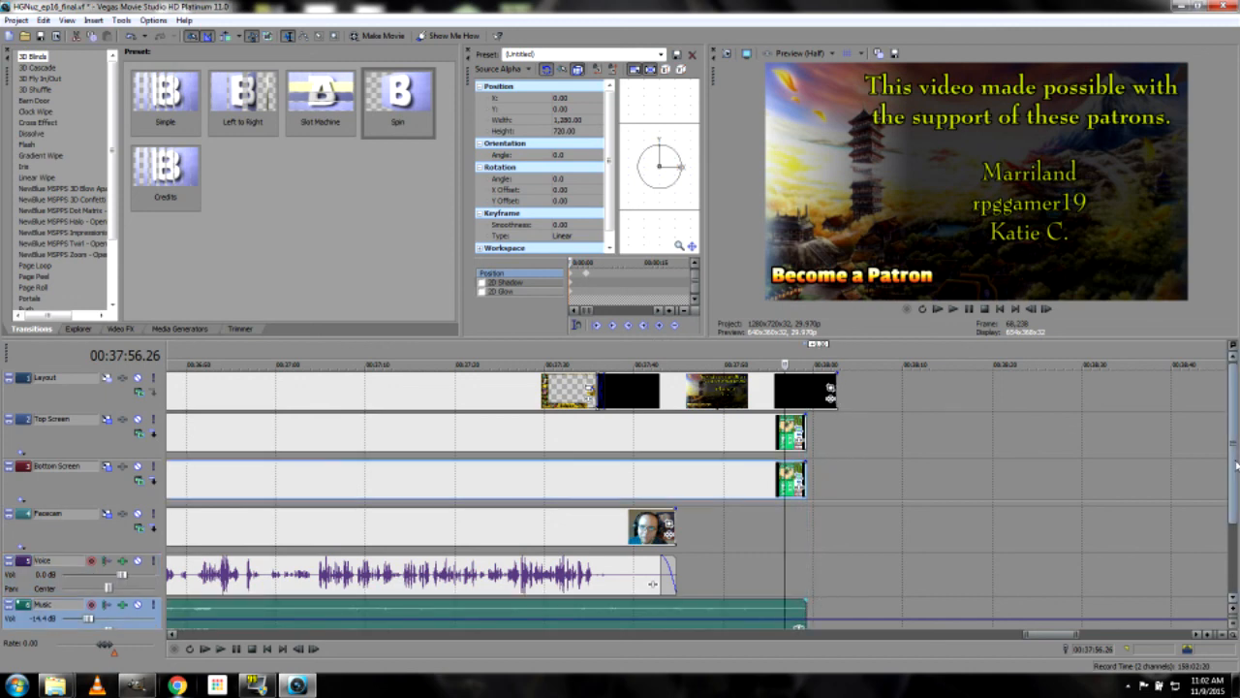
scroll(1234, 499, "down", 1)
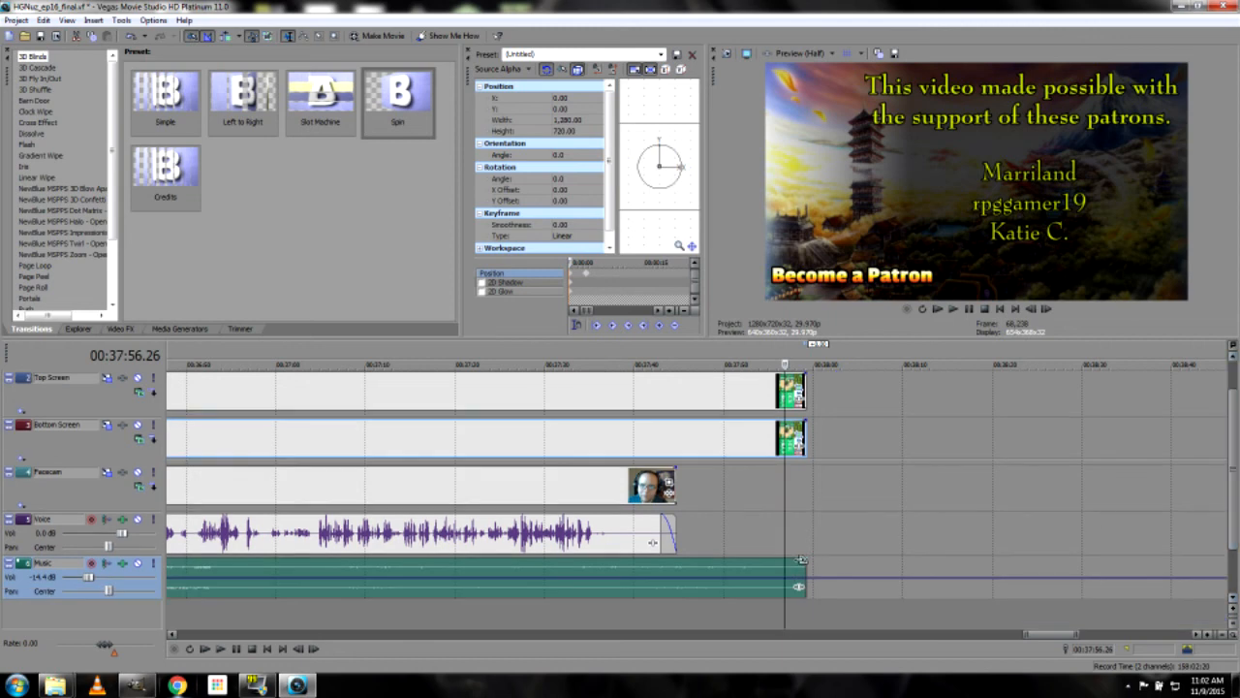
left_click_drag(797, 560, 788, 561)
Play from 00:37:55.02 to check the music fade-out under the end screen
left_click(770, 537)
left_click(136, 685)
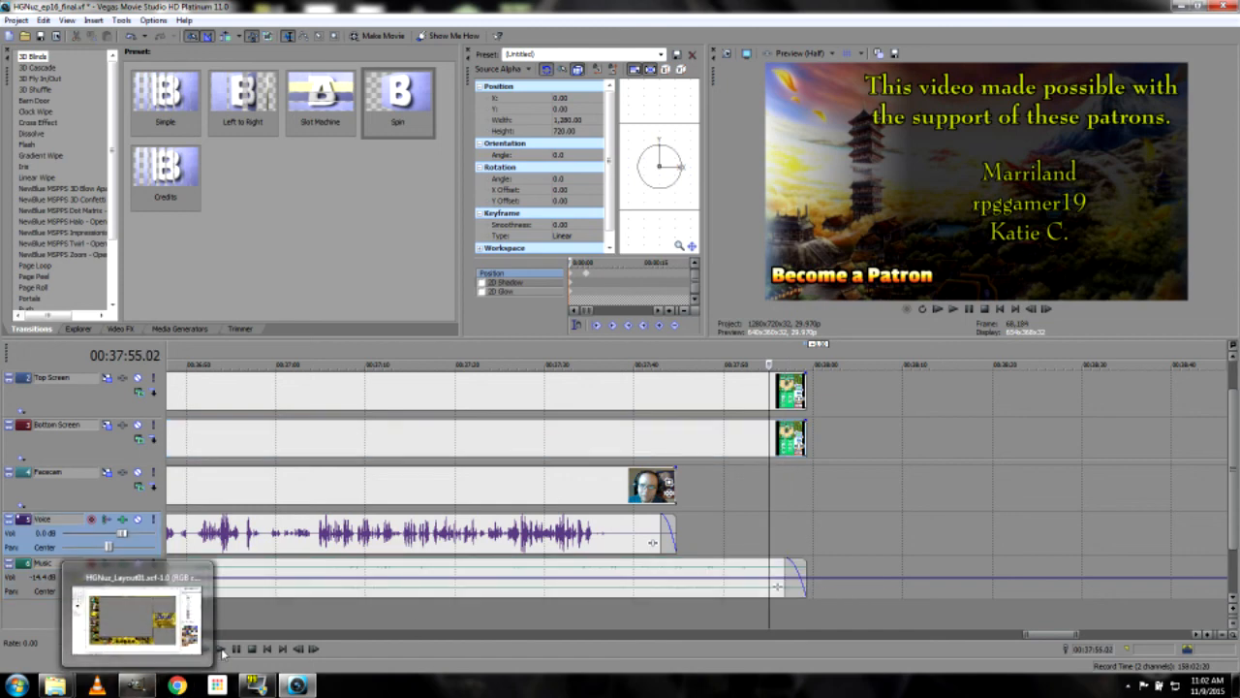
left_click(220, 649)
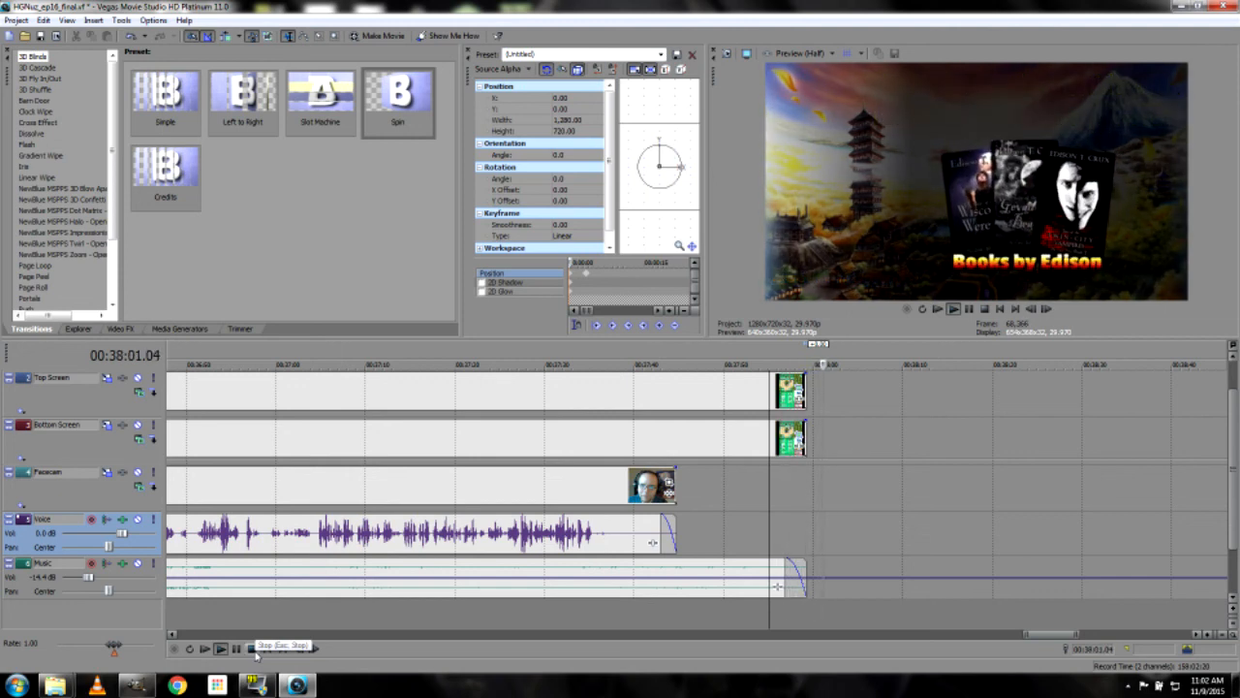
left_click(253, 649)
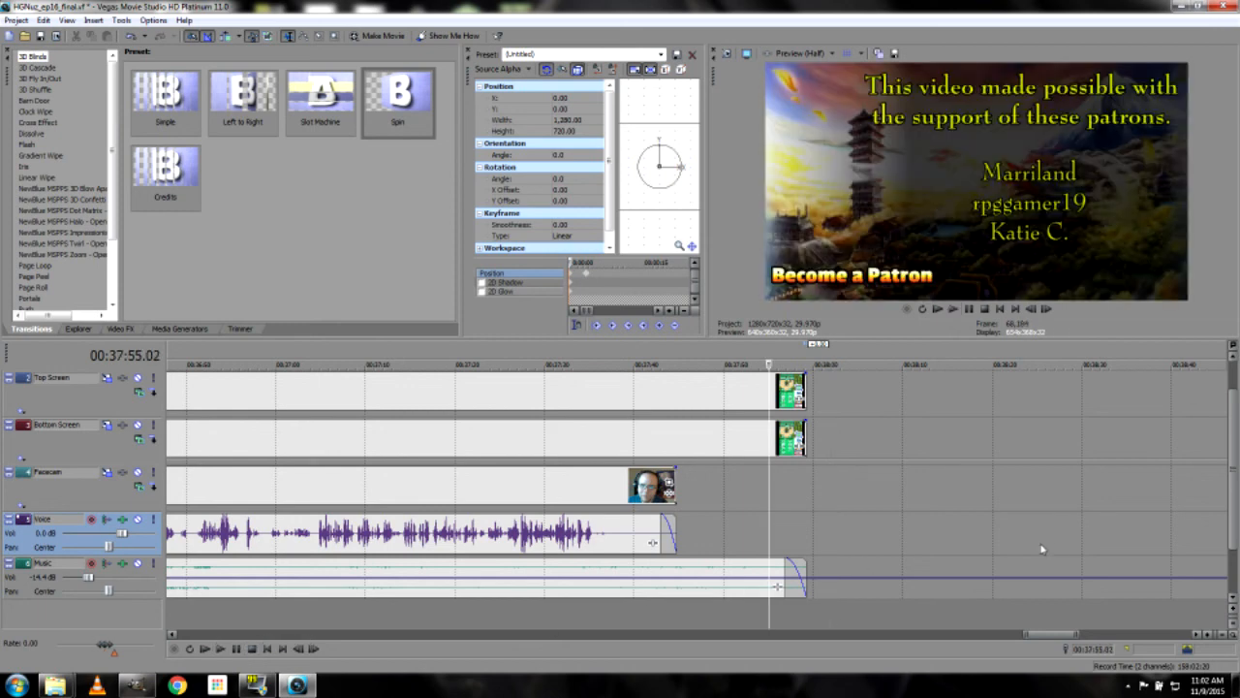
Save the project and enlarge the timeline area so the tracks from Layout to Music all fit
scroll(1233, 465, "up", 1)
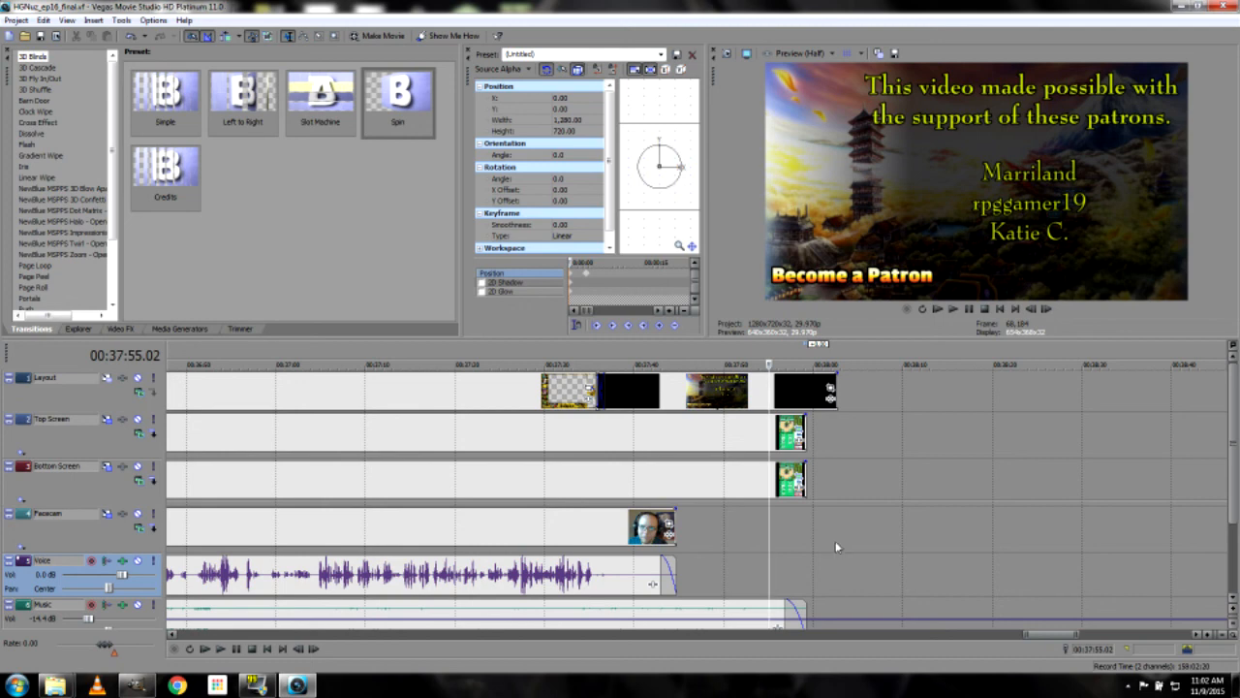
left_click(16, 19)
left_click(49, 125)
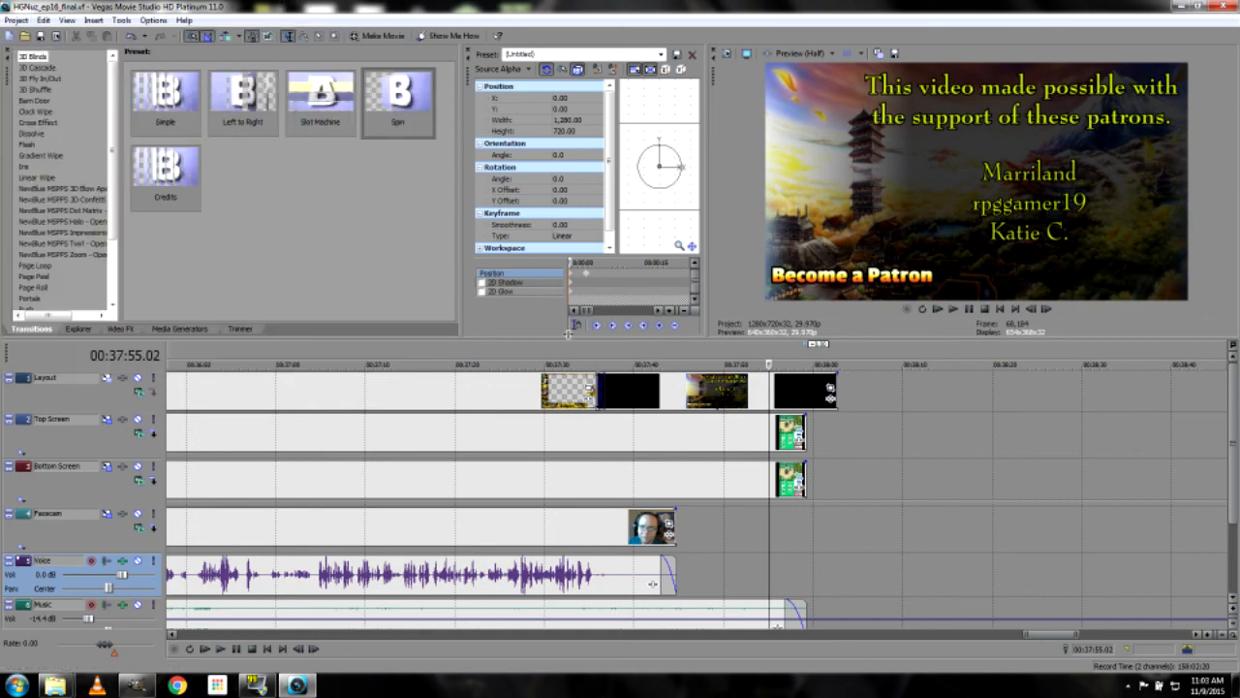
left_click_drag(563, 336, 562, 299)
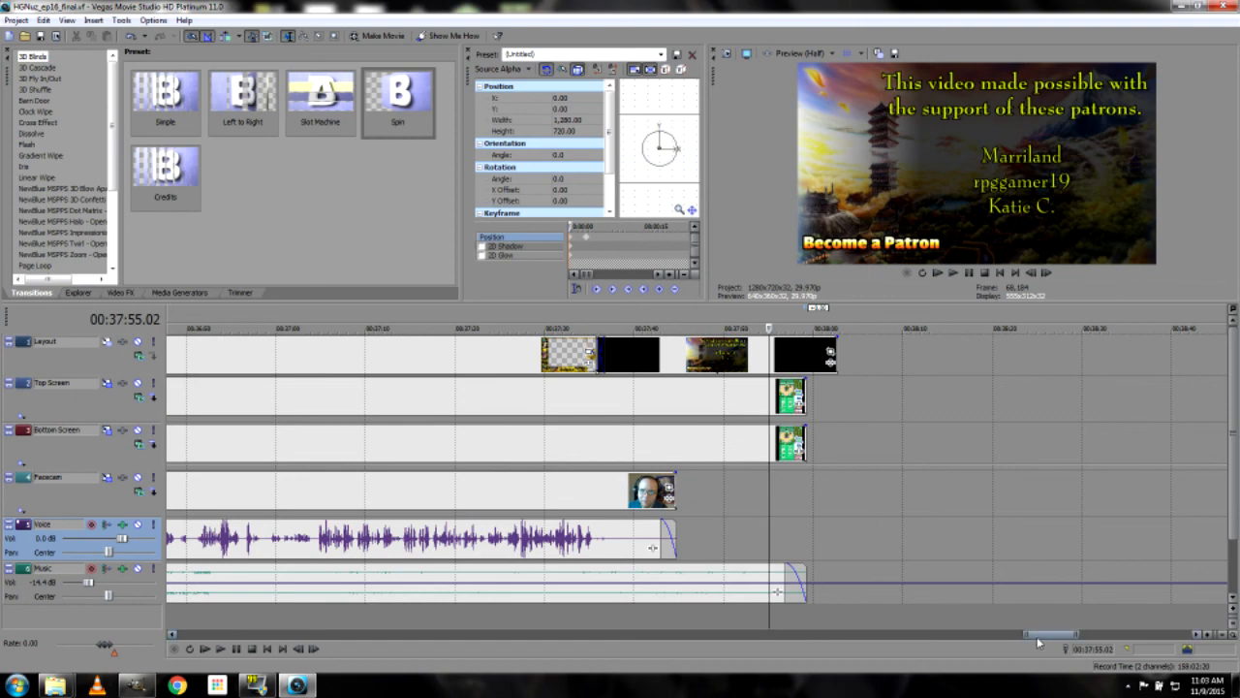
Show the whole episode on the timeline and spot-check the composited layout at several points across the Top Screen clips
left_click(923, 630)
left_click(721, 492)
scroll(721, 492, "down", 5)
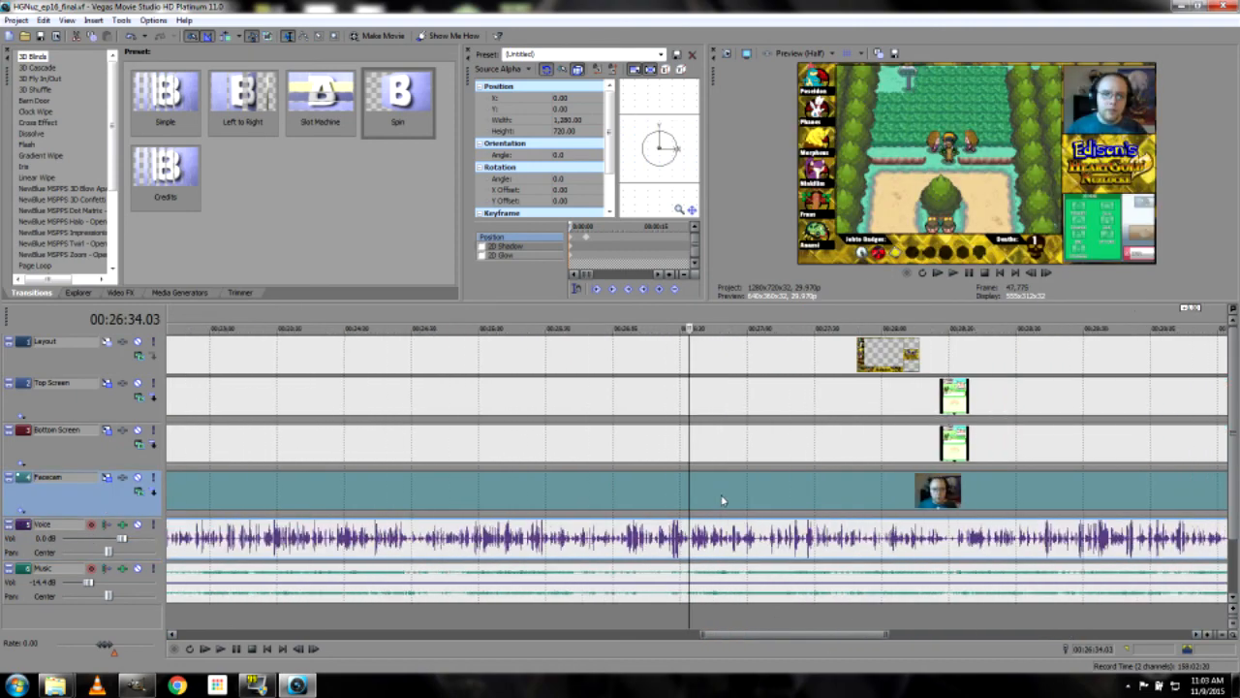
scroll(762, 500, "down", 4)
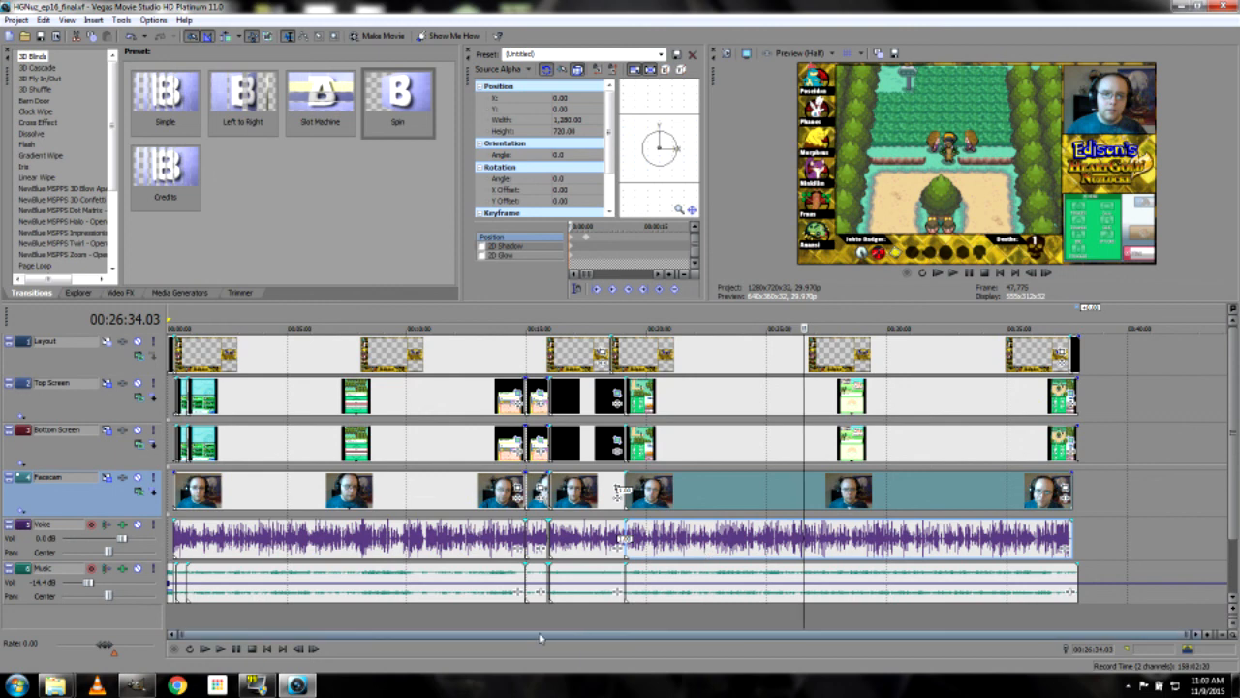
left_click(275, 450)
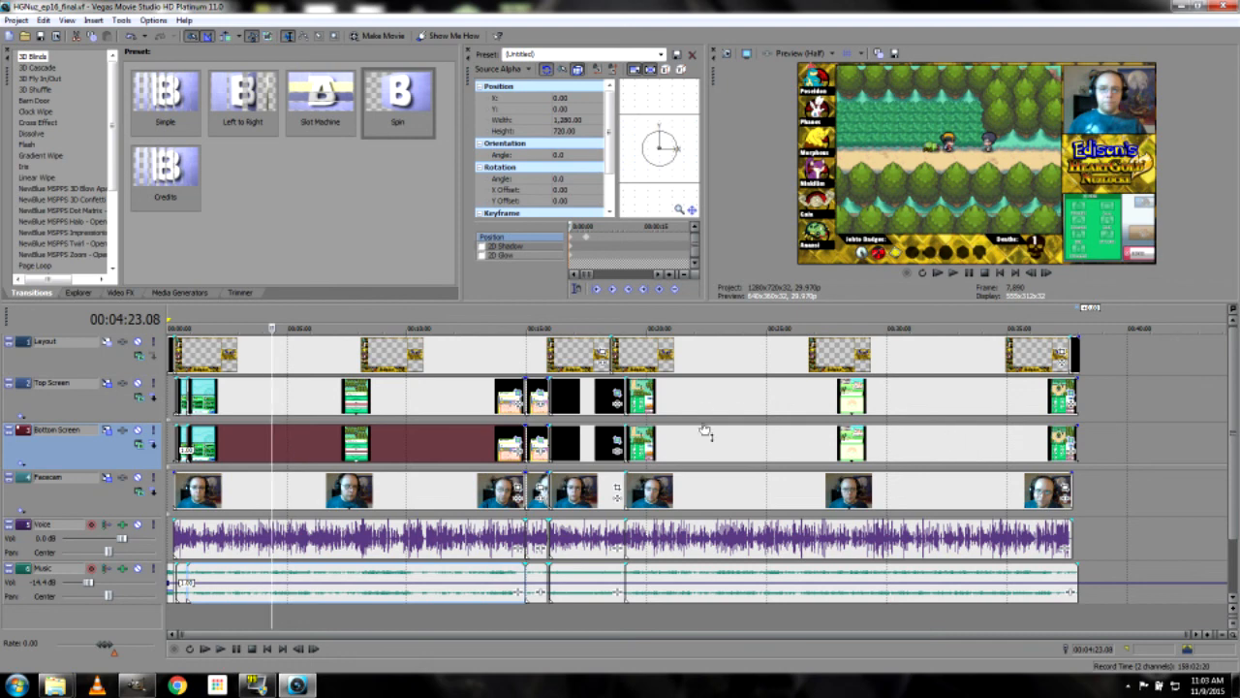
double_click(923, 407)
left_click(821, 405)
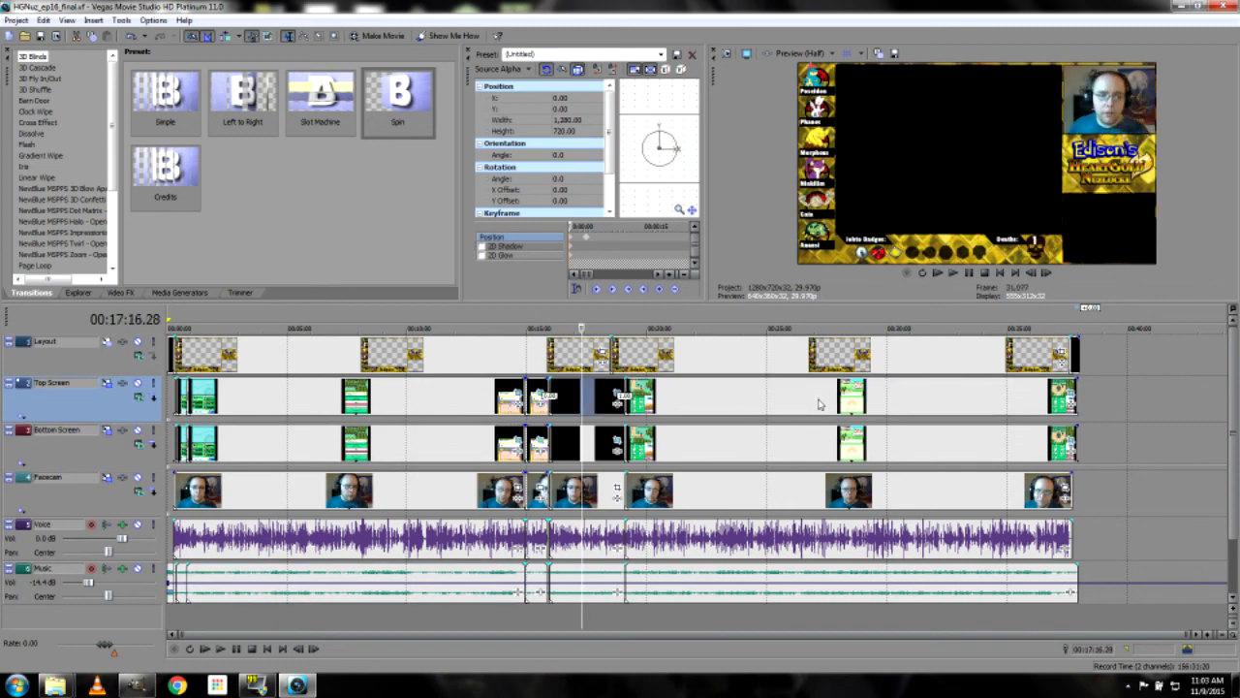
left_click(594, 405)
double_click(594, 405)
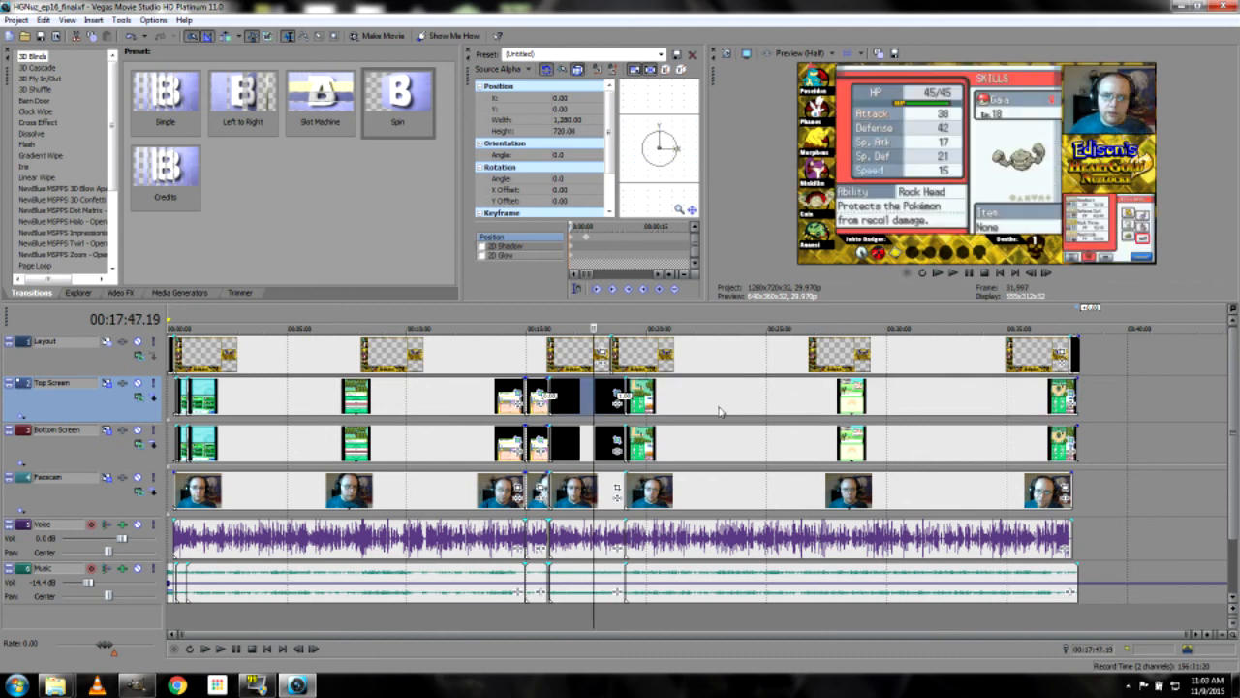
double_click(831, 411)
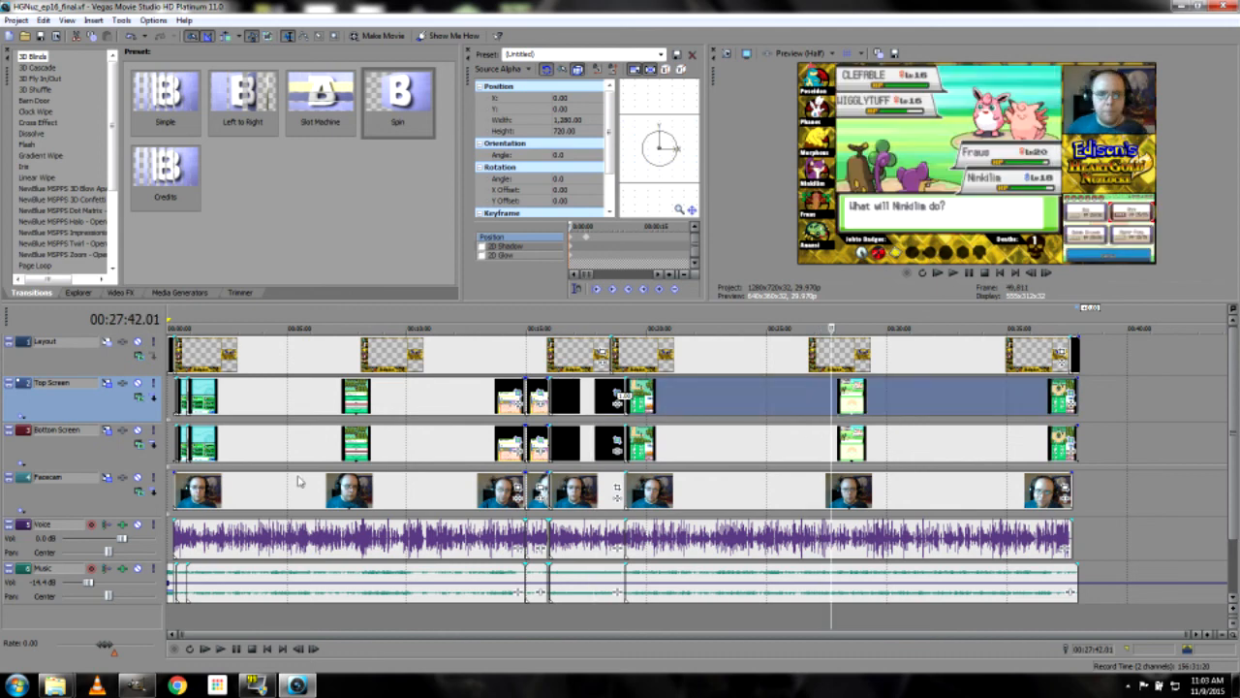
double_click(298, 395)
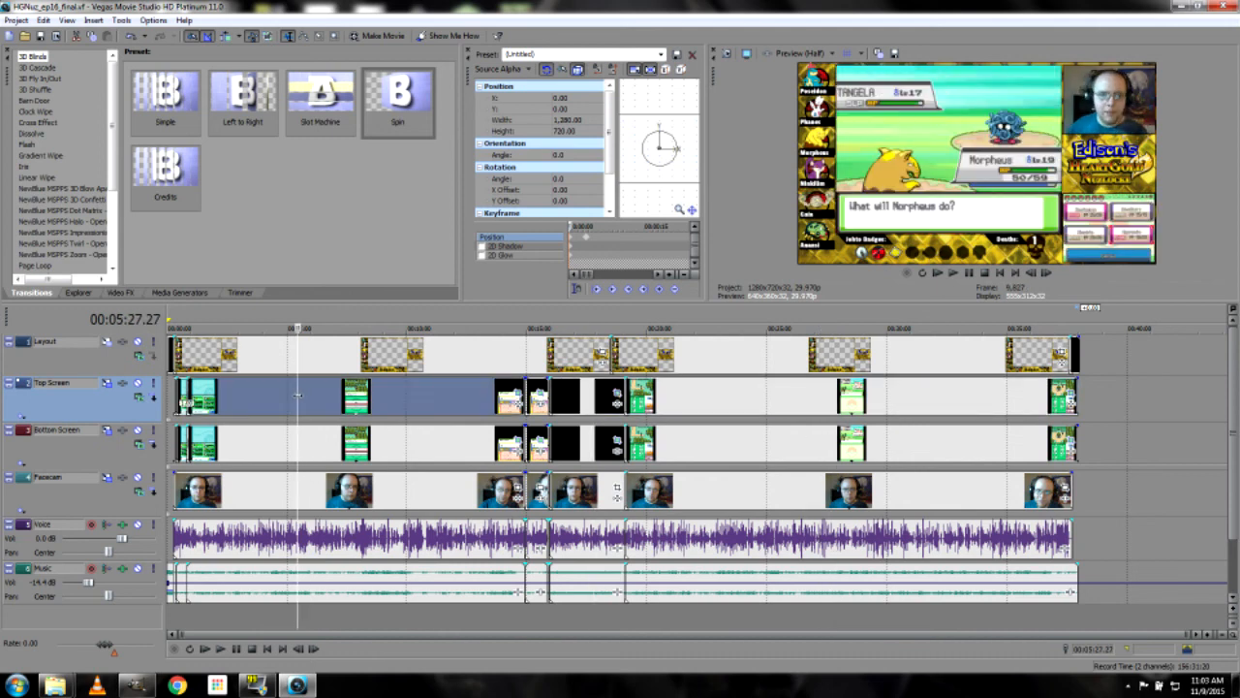
left_click(356, 397)
double_click(694, 415)
left_click(810, 397)
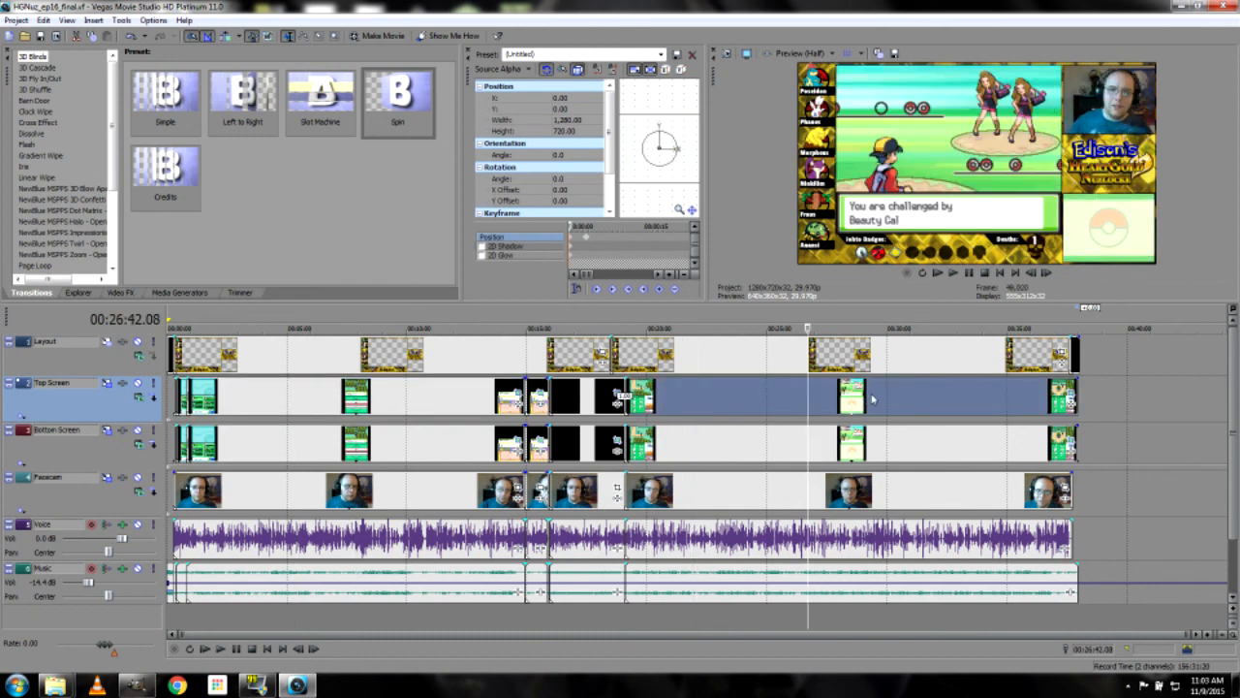